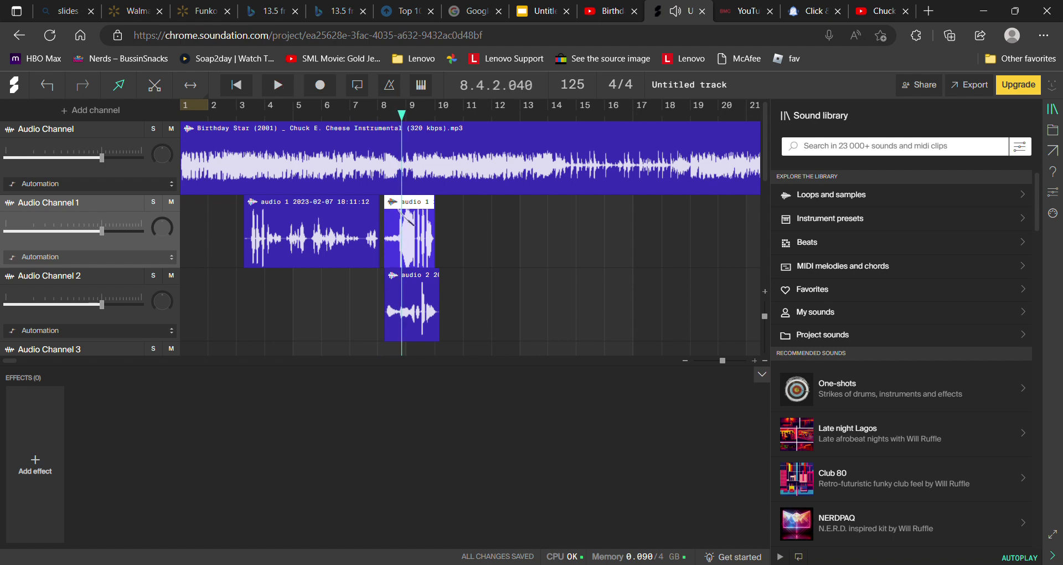
Delete the second clip on Audio Channel 1, just after bar 8.
{"action": "right_click", "coordinate": [405, 221]}
{"action": "scroll", "coordinate": [486, 307], "scroll_direction": "down", "scroll_amount": 1}
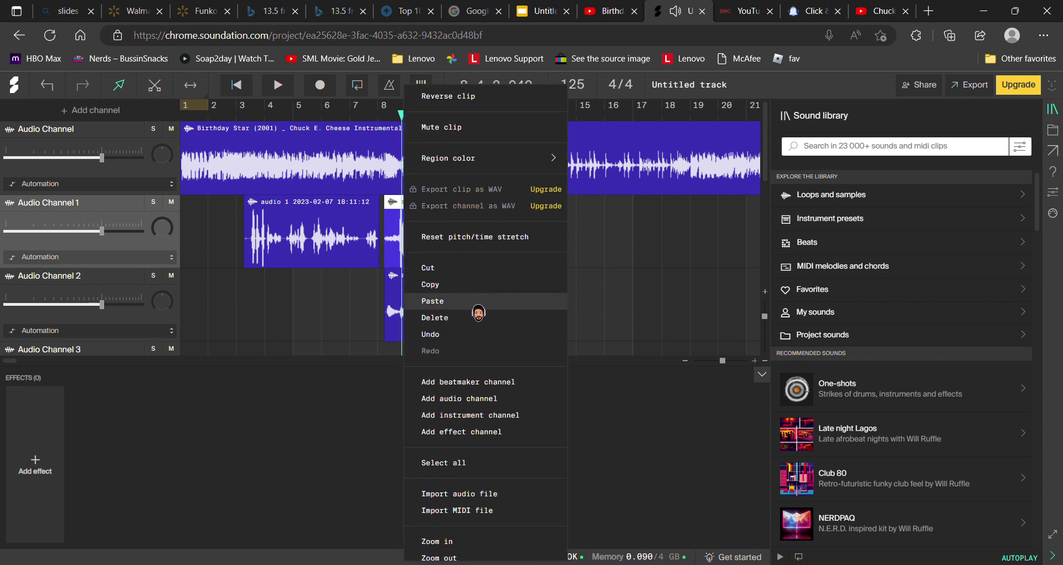
{"action": "left_click", "coordinate": [480, 317]}
Try recording a short take on Audio Channel 1 just after bar 8, and discard the clip.
{"action": "left_click_drag", "start_coordinate": [408, 117], "coordinate": [355, 115]}
{"action": "left_click", "coordinate": [285, 88]}
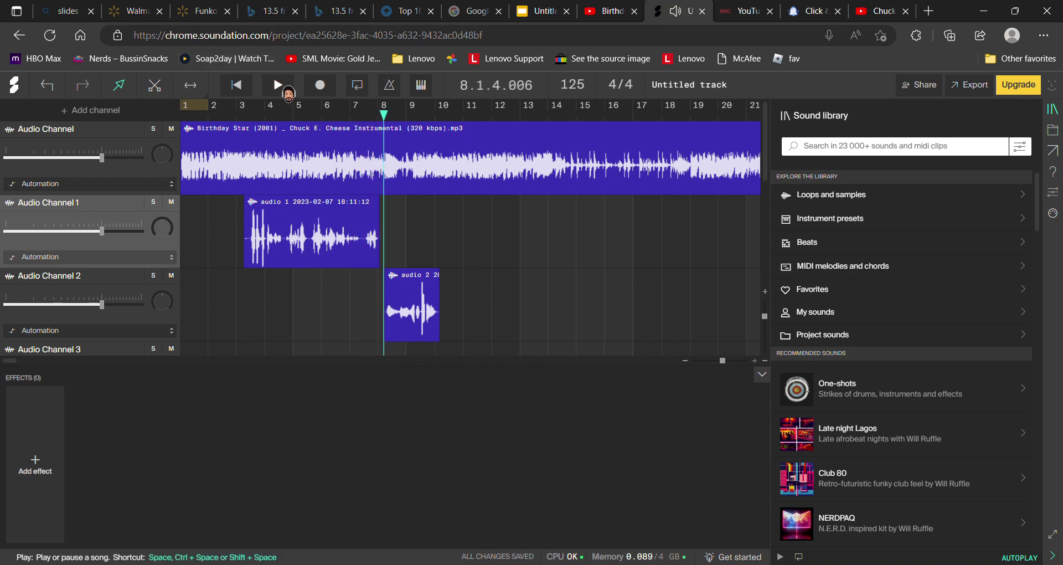
{"action": "left_click", "coordinate": [320, 84]}
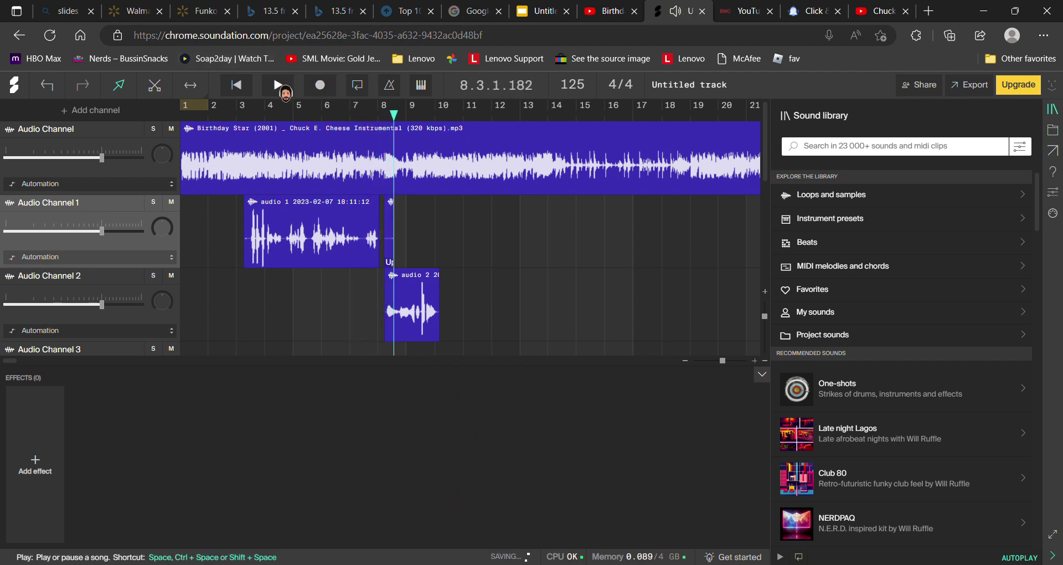
{"action": "right_click", "coordinate": [393, 238]}
{"action": "scroll", "coordinate": [431, 321], "scroll_direction": "down", "scroll_amount": 1}
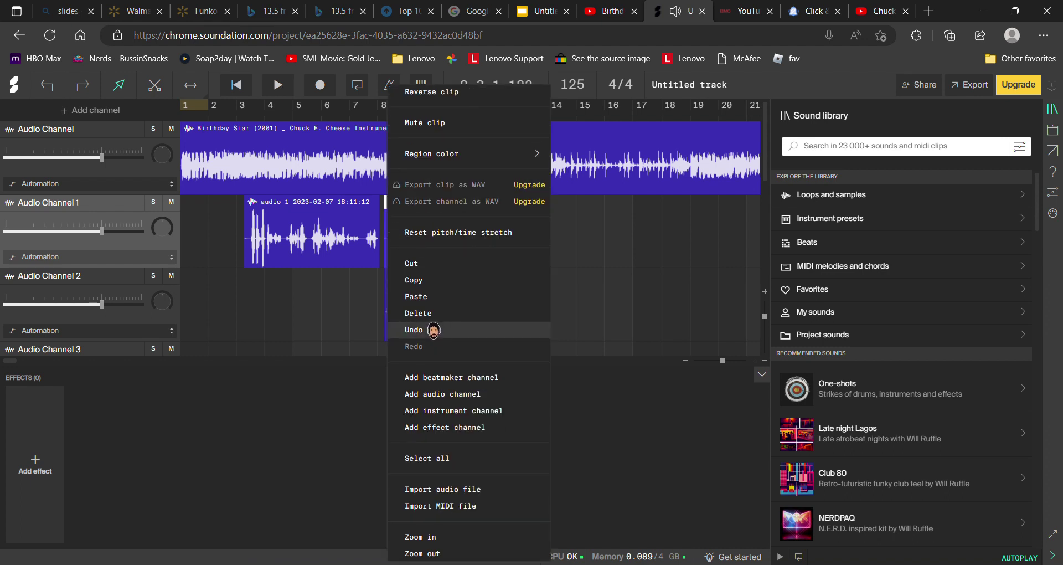
{"action": "left_click", "coordinate": [394, 133]}
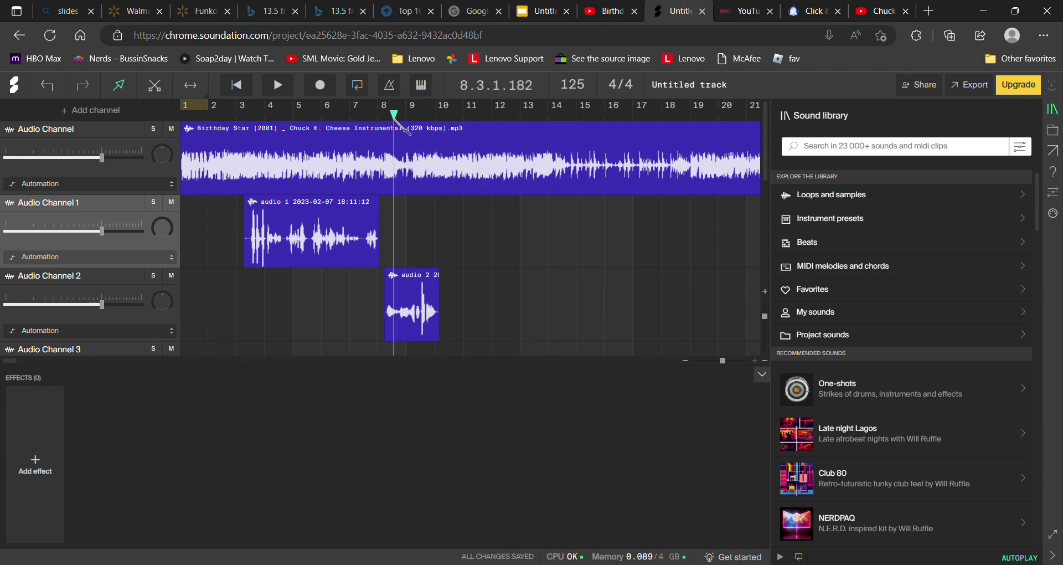
Try another take on Audio Channel 1 from position 8.3, and delete the recorded clip.
{"action": "left_click", "coordinate": [278, 84]}
{"action": "left_click", "coordinate": [320, 85]}
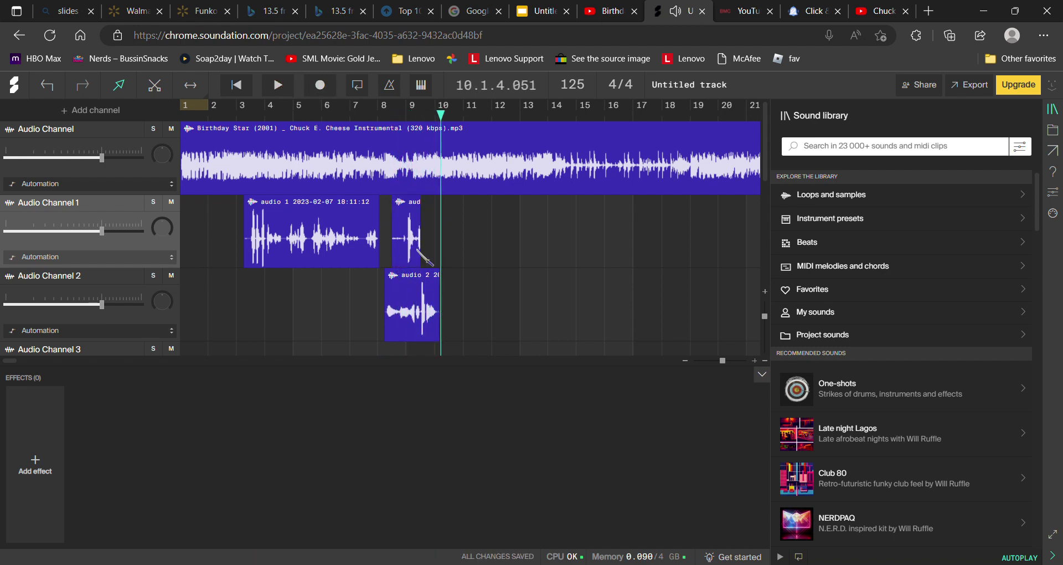
{"action": "right_click", "coordinate": [417, 250]}
{"action": "left_click", "coordinate": [465, 313]}
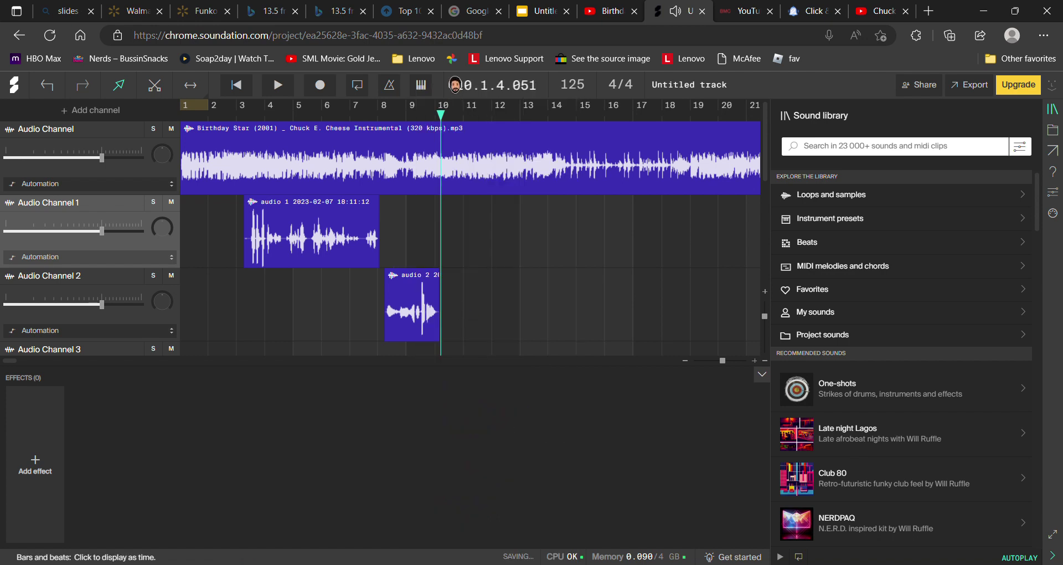
Record a take on Audio Channel 1 from about bar 8 to bar 10, starting playback at bar 7 as a lead-in.
{"action": "left_click", "coordinate": [379, 106]}
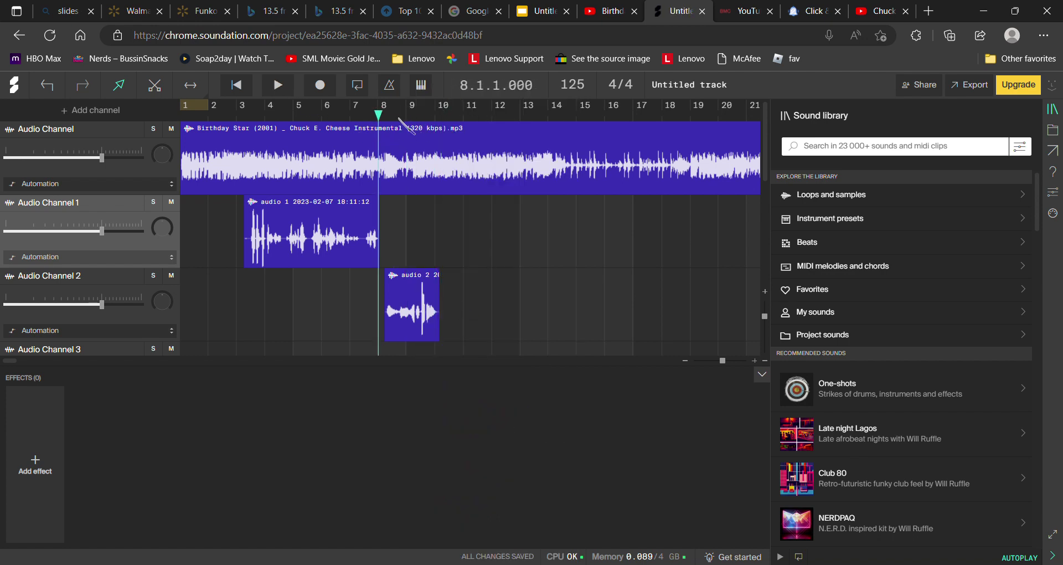
{"action": "left_click_drag", "start_coordinate": [379, 117], "coordinate": [350, 116]}
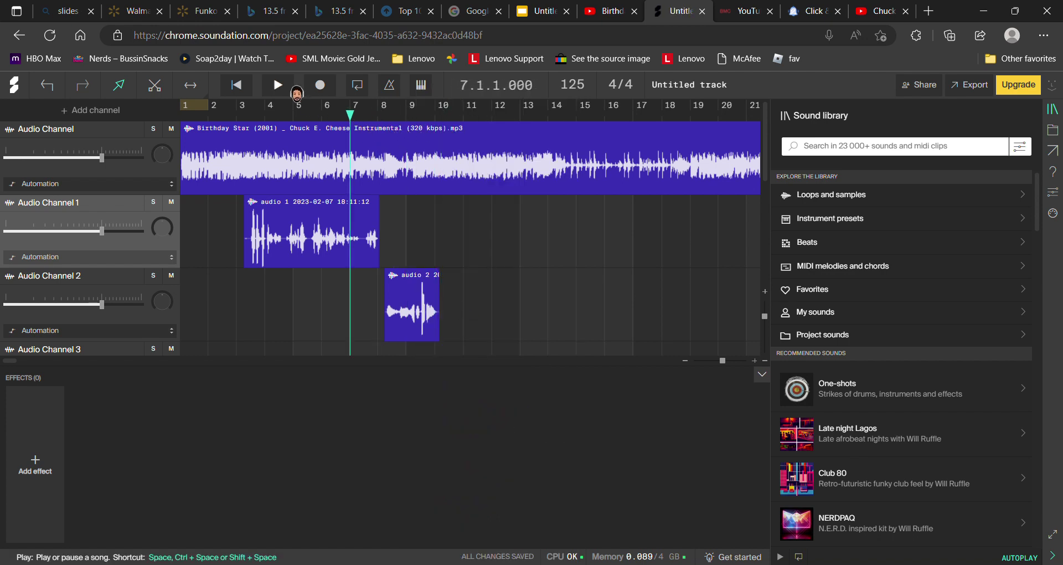
{"action": "left_click", "coordinate": [291, 88]}
{"action": "left_click", "coordinate": [331, 87]}
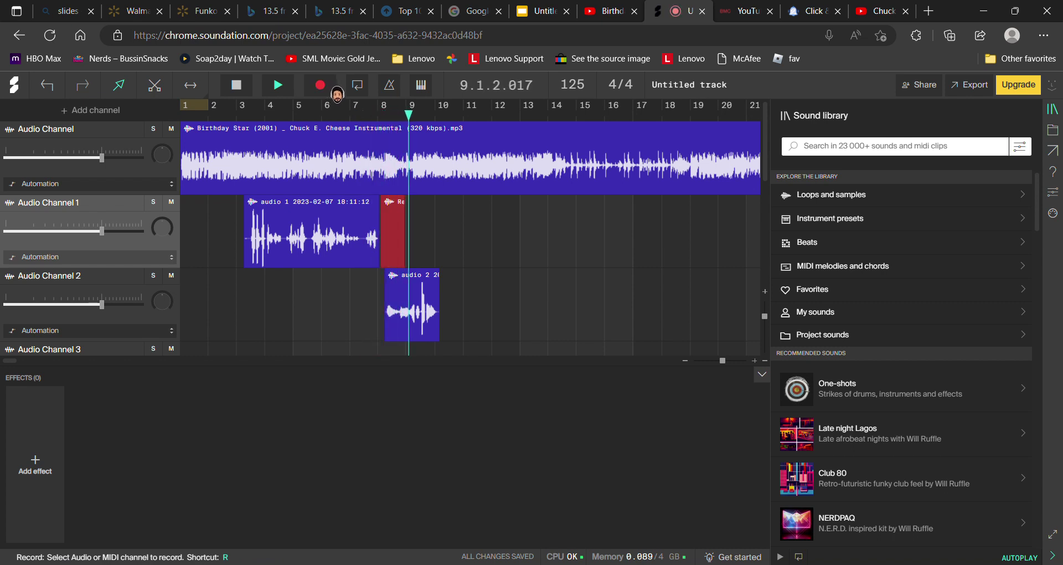
{"action": "left_click", "coordinate": [323, 87]}
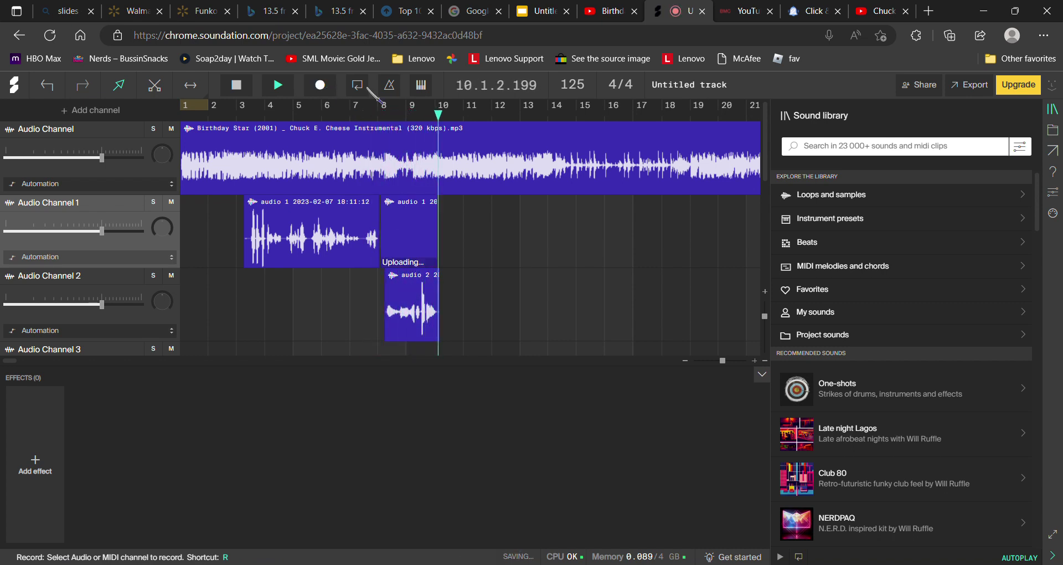
Play back the new Audio Channel 1 take together with the earlier clip and the backing track.
{"action": "left_click_drag", "start_coordinate": [438, 114], "coordinate": [364, 126]}
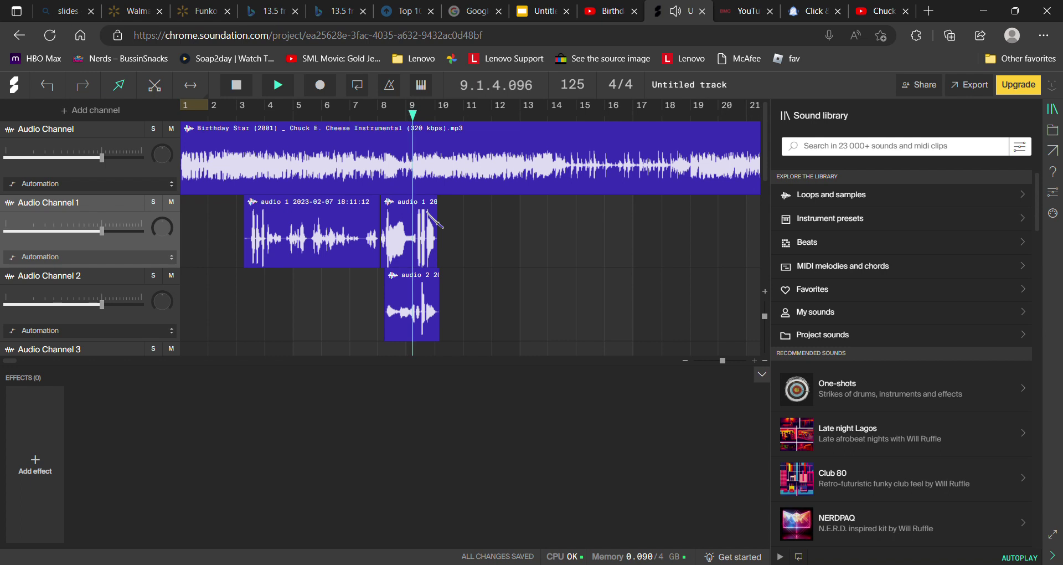
{"action": "left_click", "coordinate": [422, 117]}
{"action": "left_click", "coordinate": [349, 117]}
{"action": "left_click", "coordinate": [235, 116]}
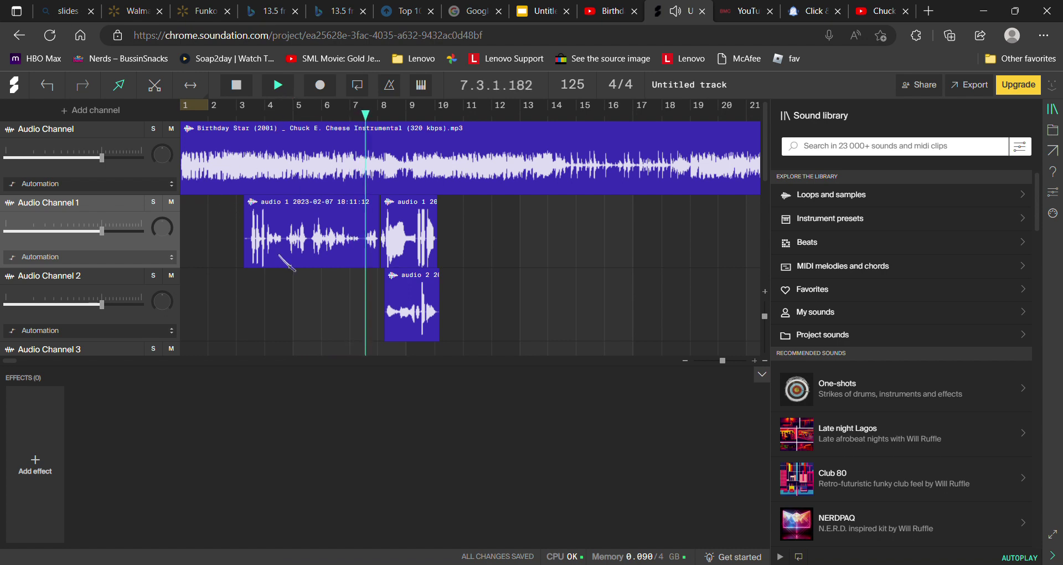
Record a layered take on Audio Channel 3 from just after bar 8 to about bar 10.
{"action": "left_click", "coordinate": [207, 300]}
{"action": "scroll", "coordinate": [206, 293], "scroll_direction": "down", "scroll_amount": 2}
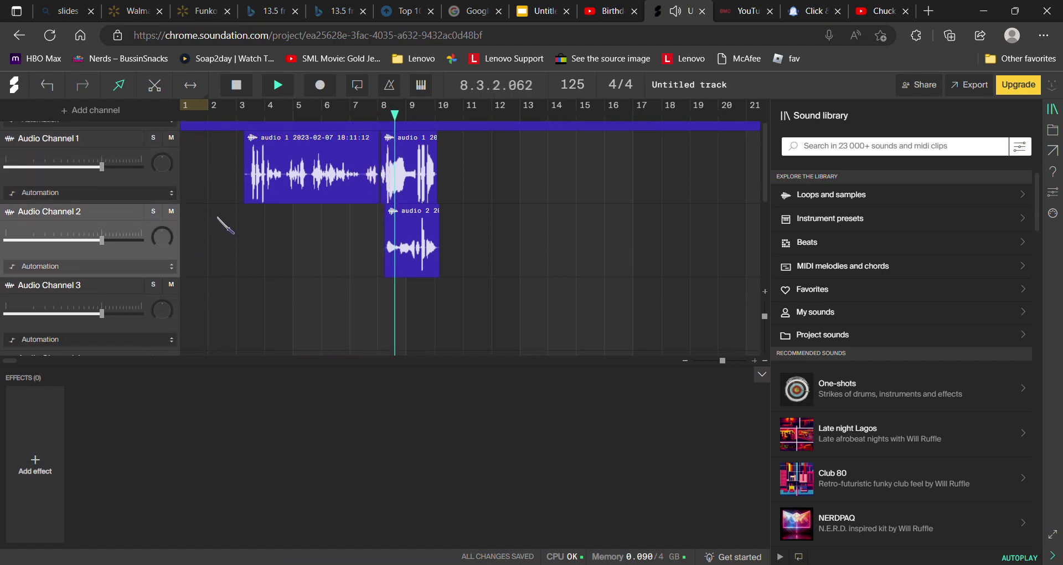
{"action": "left_click_drag", "start_coordinate": [411, 116], "coordinate": [383, 120]}
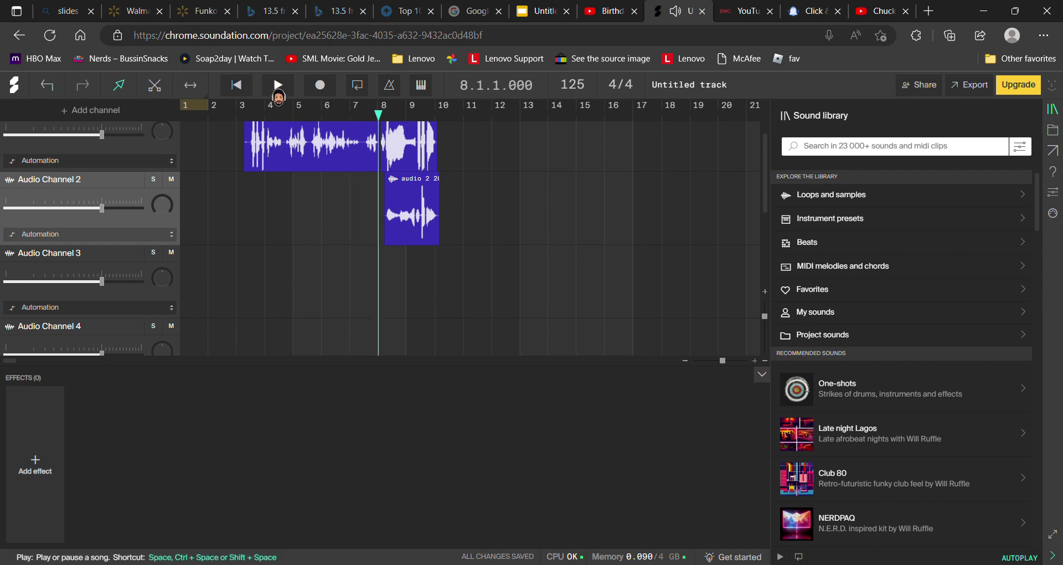
{"action": "left_click", "coordinate": [138, 268]}
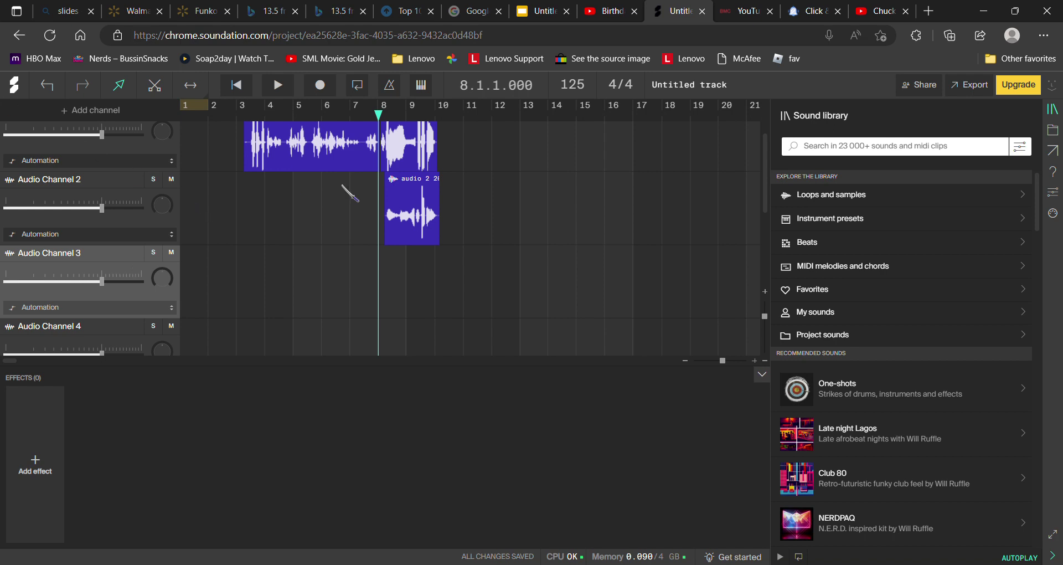
{"action": "left_click", "coordinate": [277, 84]}
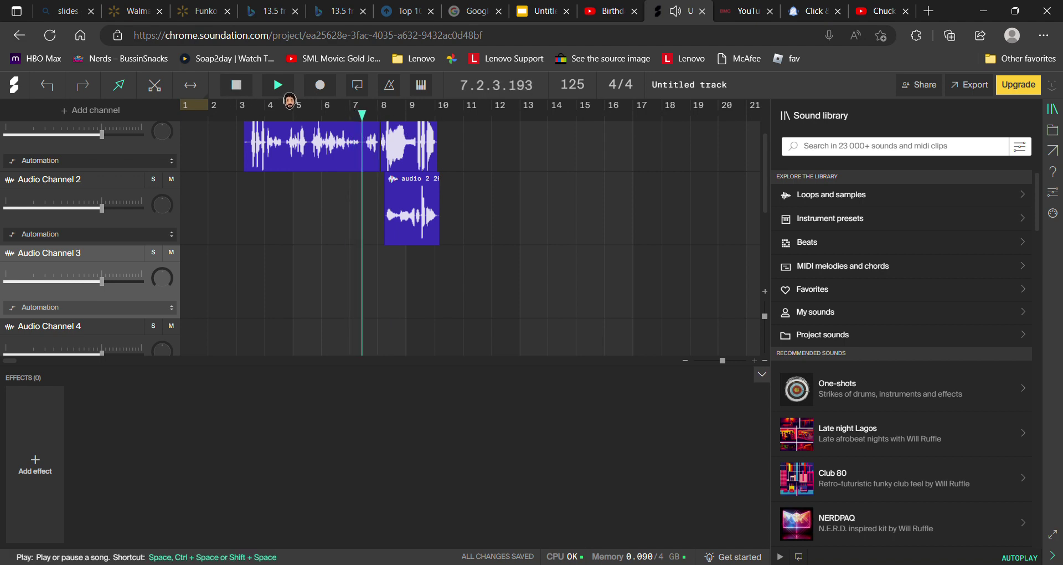
{"action": "left_click", "coordinate": [288, 88]}
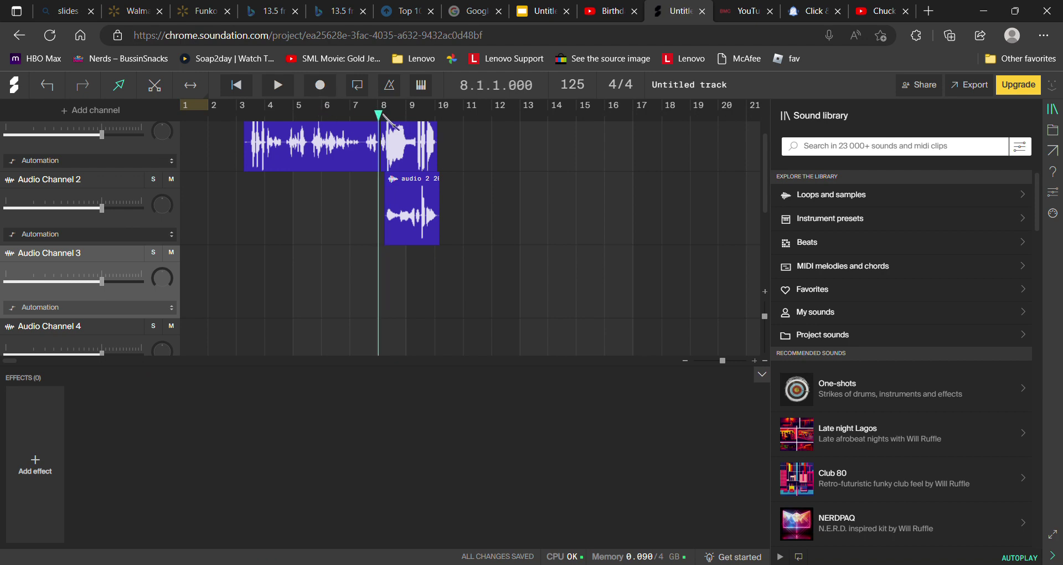
{"action": "left_click", "coordinate": [278, 85]}
{"action": "key", "text": "r"}
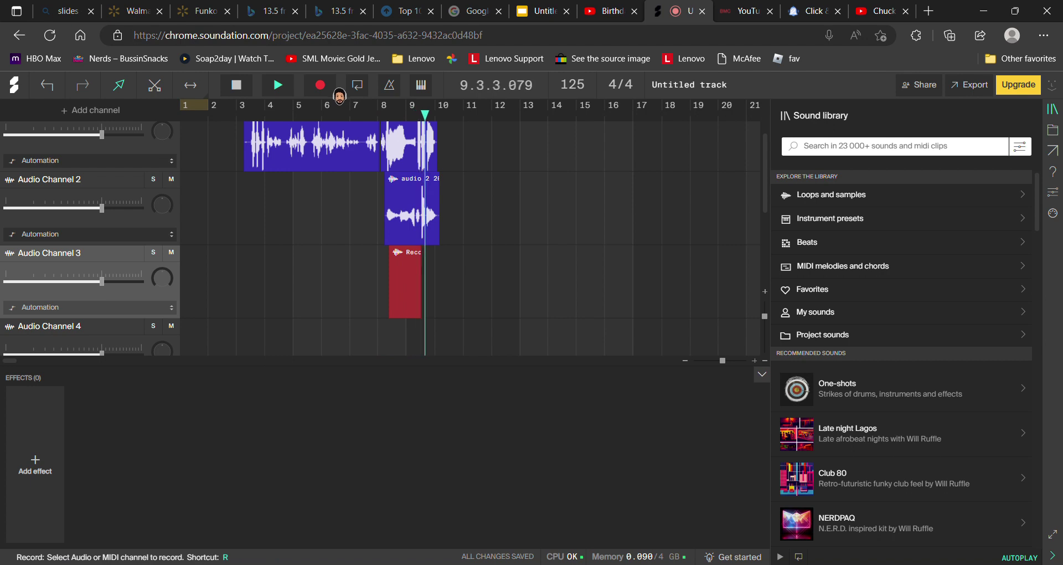
{"action": "key", "text": "r"}
Play back the Audio Channel 3 take with the other channels from around bar 7.
{"action": "left_click", "coordinate": [350, 110]}
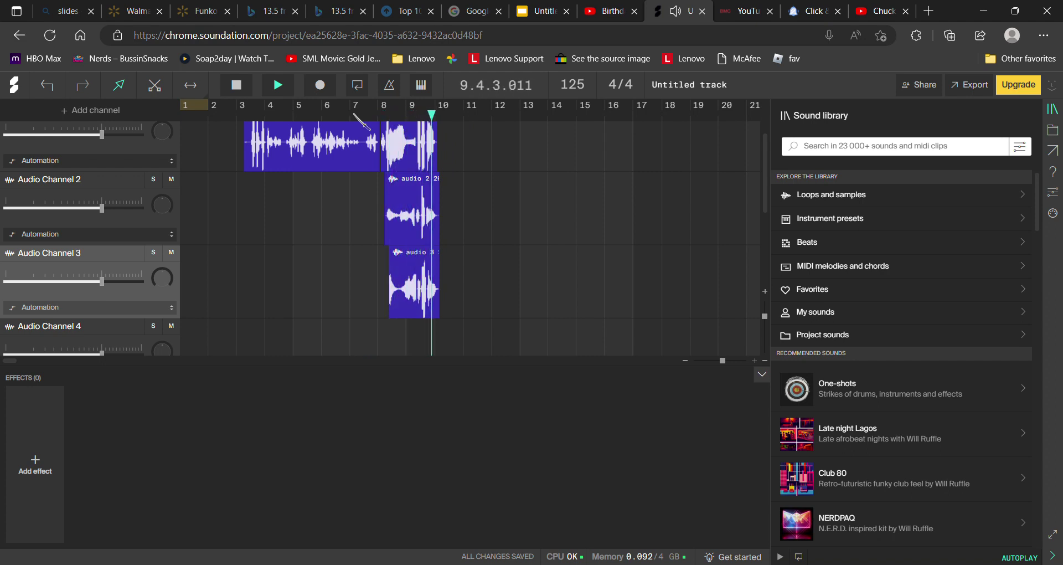
{"action": "left_click", "coordinate": [381, 109]}
{"action": "left_click", "coordinate": [278, 87]}
Record another layered take on Audio Channel 4 from just after bar 8 to about bar 10.
{"action": "left_click", "coordinate": [50, 326]}
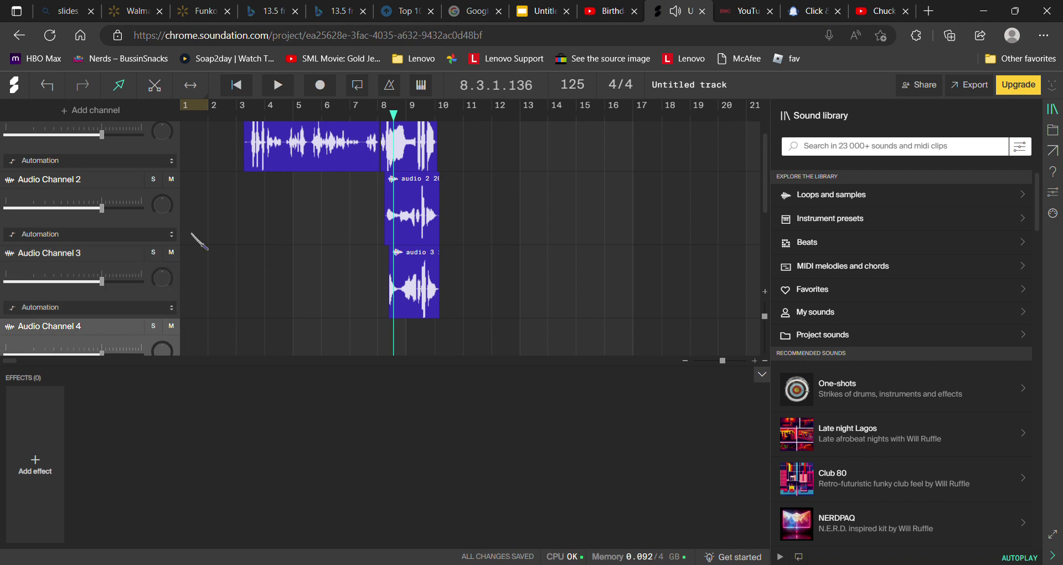
{"action": "left_click", "coordinate": [381, 115]}
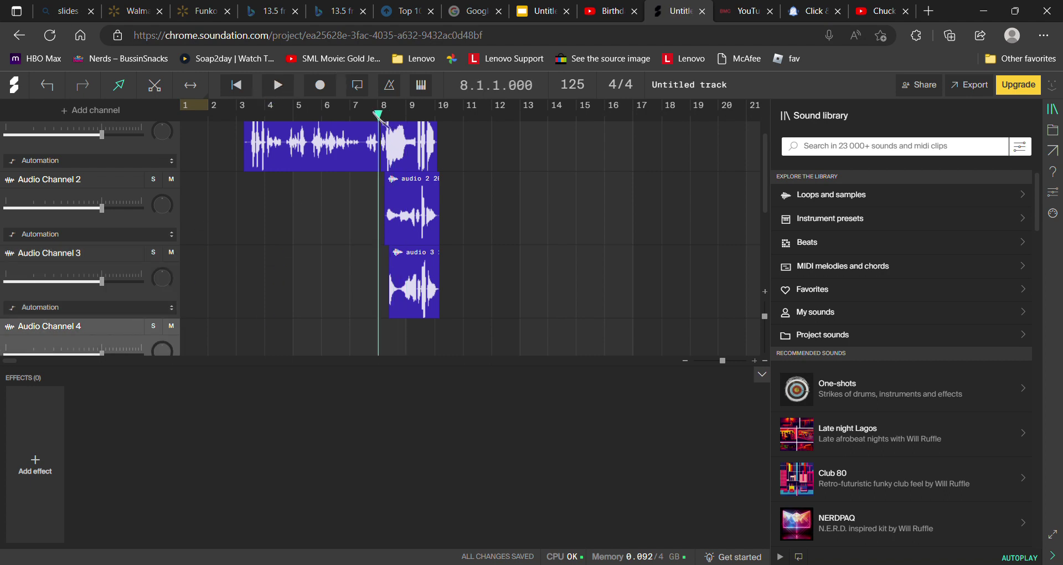
{"action": "left_click", "coordinate": [320, 85]}
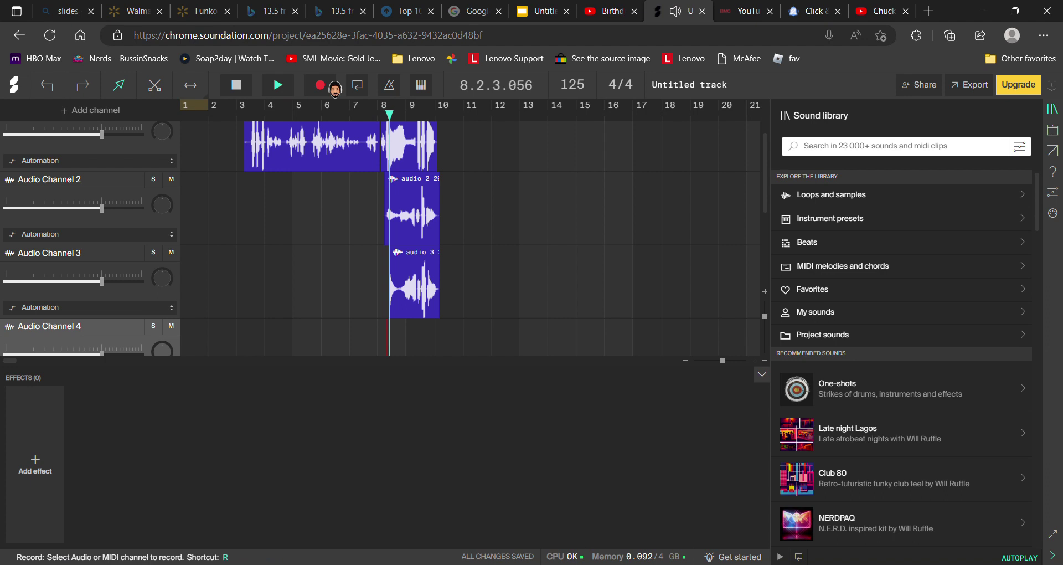
{"action": "left_click", "coordinate": [335, 87]}
Play back the layered takes from around bar 7 to check the Audio Channel 4 recording.
{"action": "left_click", "coordinate": [351, 114]}
{"action": "left_click", "coordinate": [317, 132]}
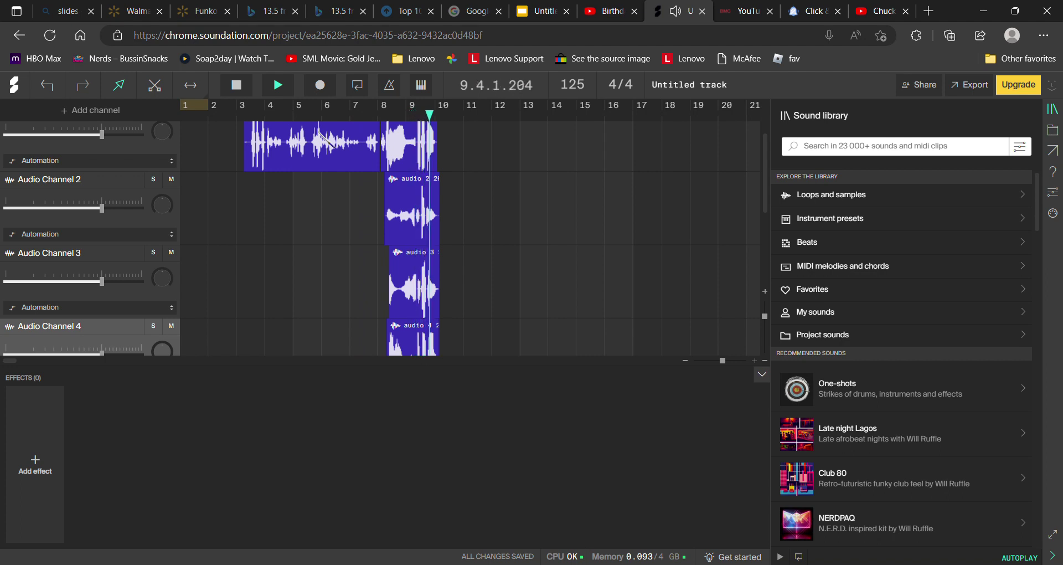
{"action": "left_click", "coordinate": [369, 131]}
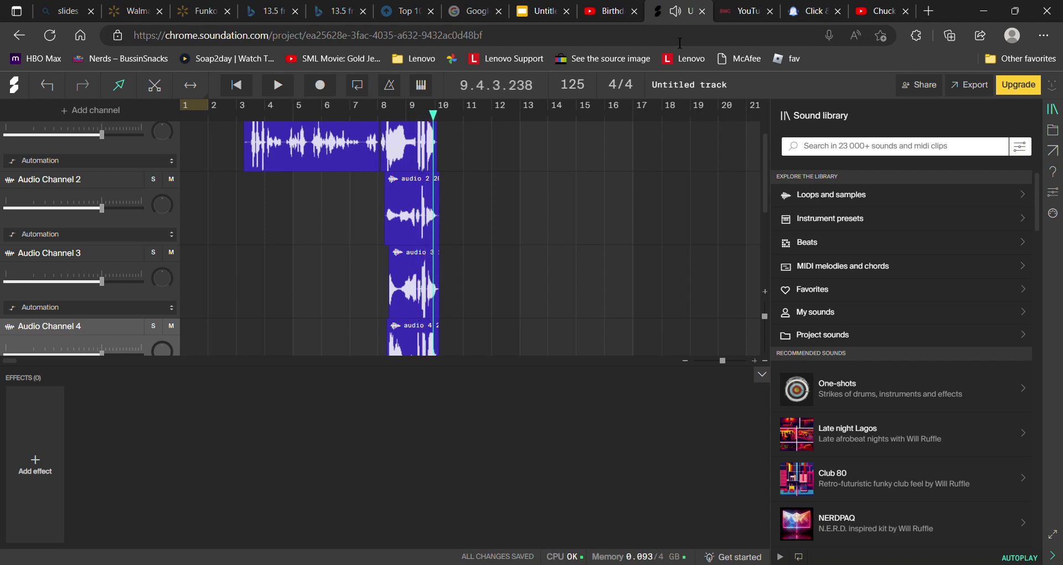
Switch to YouTube and listen to the "Chuck E. LIVE - Birthday Star (2001)" video from 0:10, replaying the part around 0:19.
{"action": "left_click", "coordinate": [895, 6]}
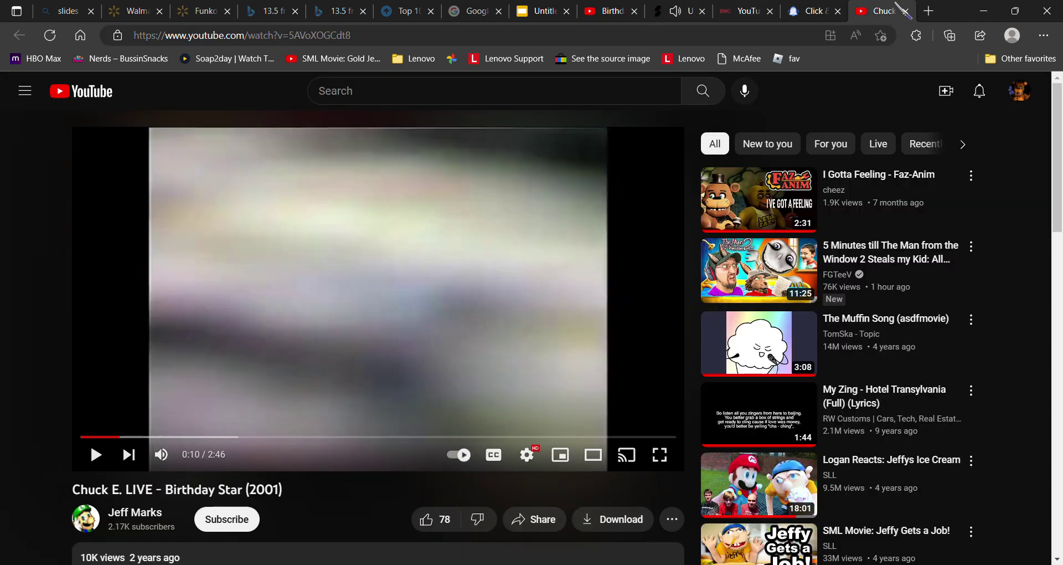
{"action": "left_click", "coordinate": [522, 216]}
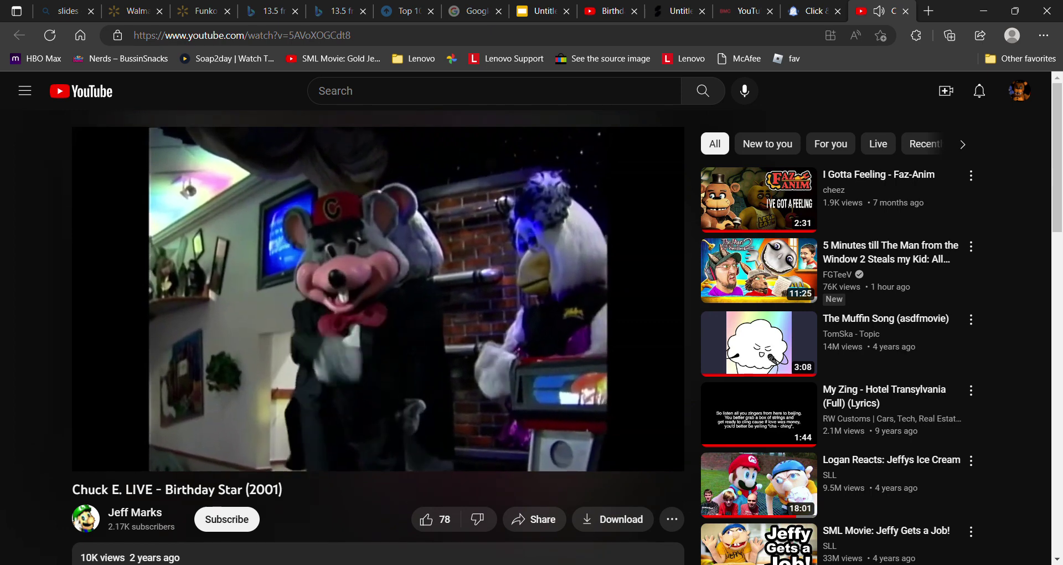
{"action": "key", "text": "space"}
{"action": "key", "text": "space"}
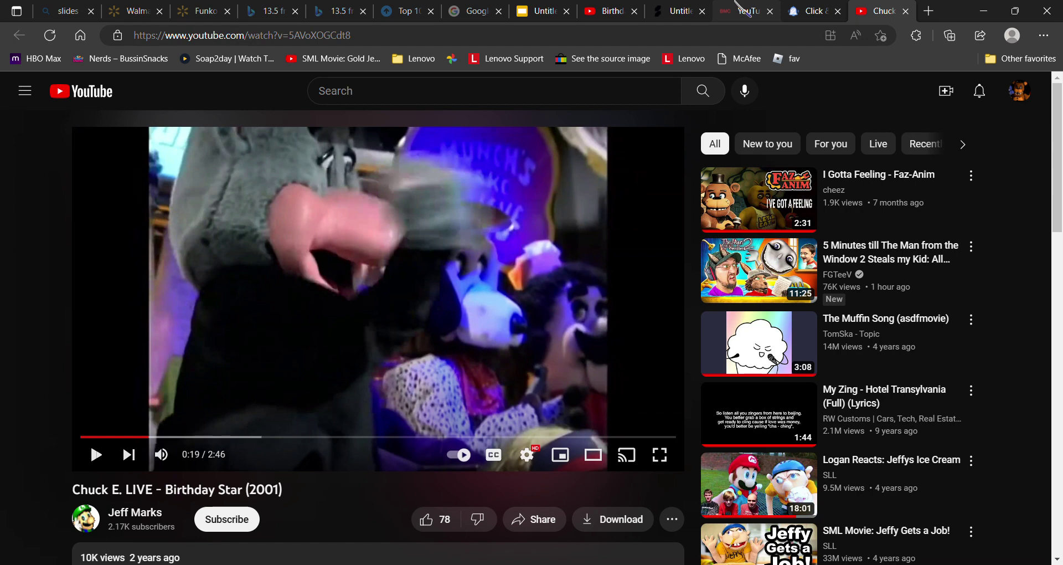
{"action": "key", "text": "Left"}
{"action": "key", "text": "k"}
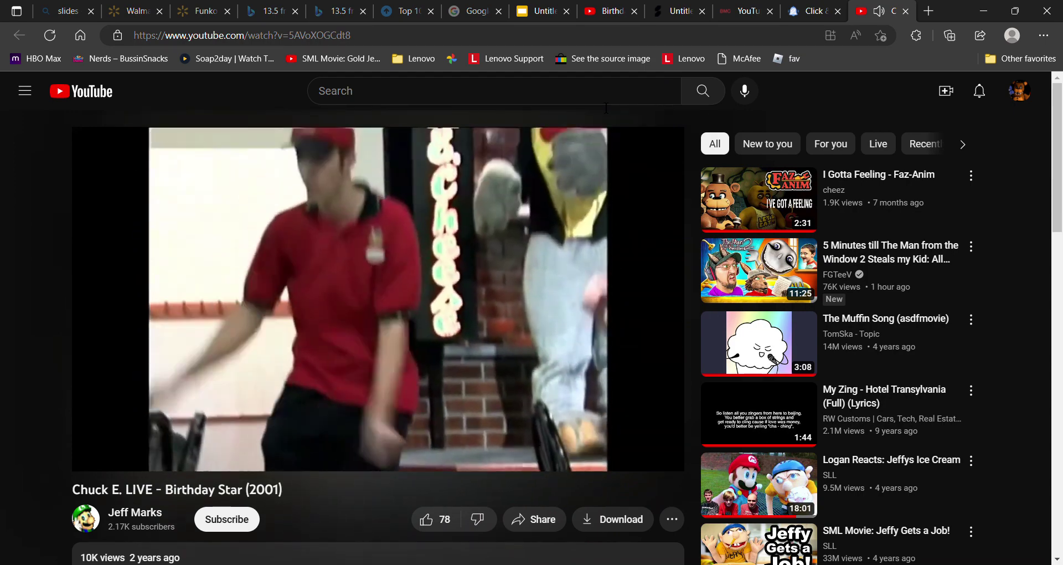
{"action": "key", "text": "space"}
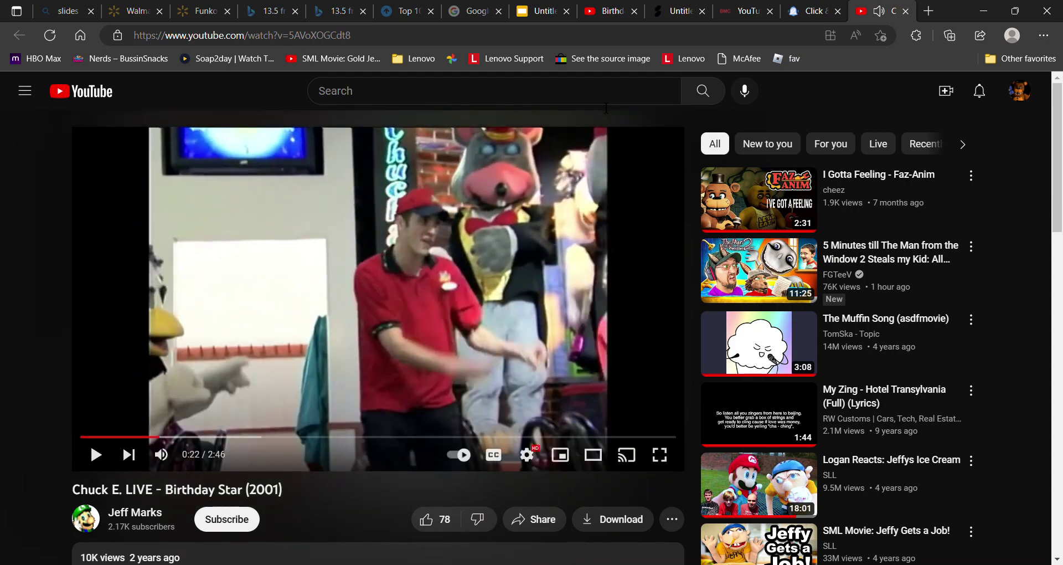
{"action": "key", "text": "space"}
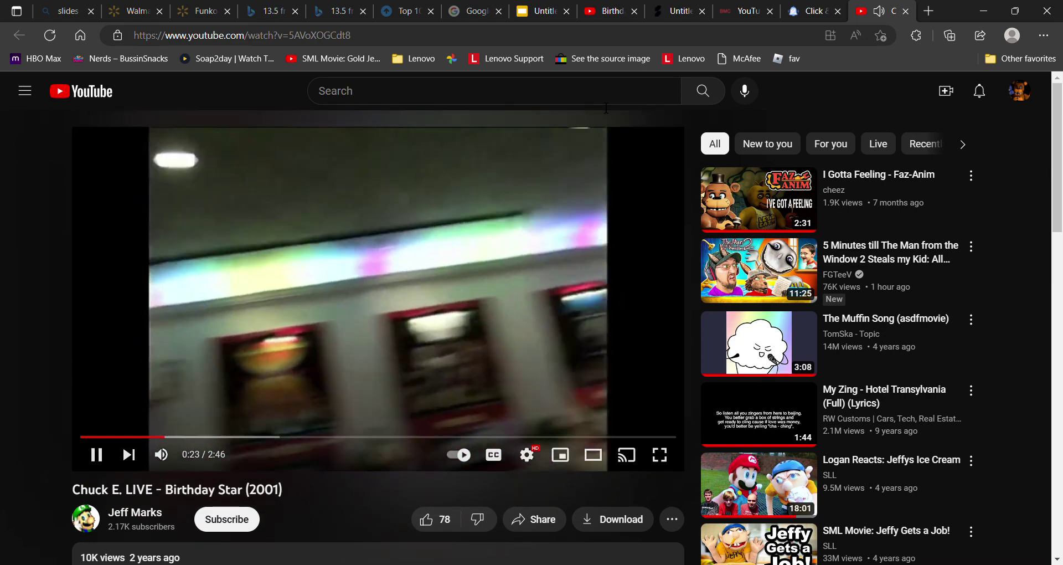
{"action": "key", "text": "Left"}
{"action": "key", "text": "space"}
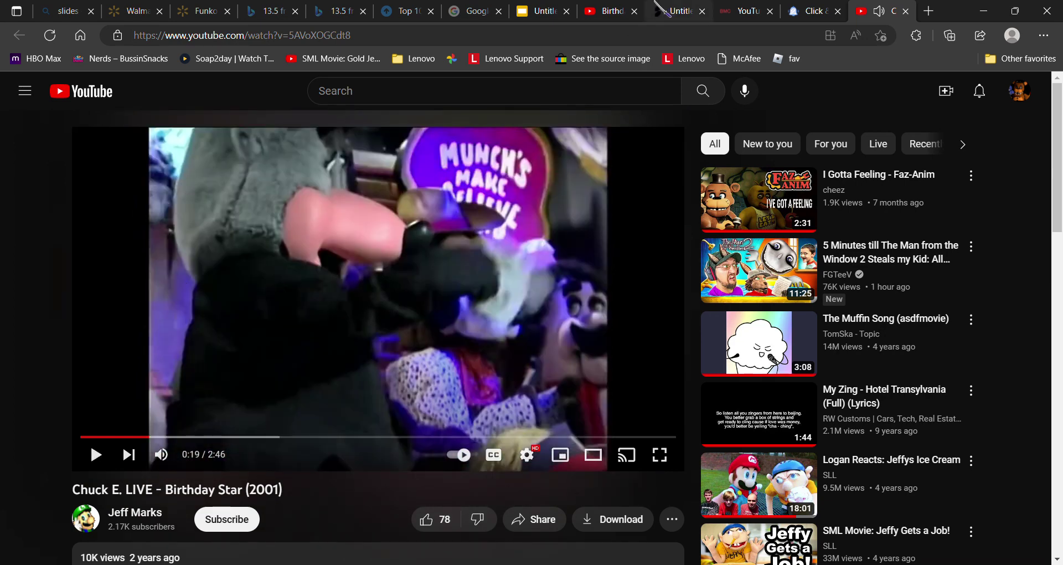
Return to Soundation and record a new take on the first audio channel from just after bar 10 to about bar 11.
{"action": "left_click", "coordinate": [609, 10]}
{"action": "left_click", "coordinate": [670, 10]}
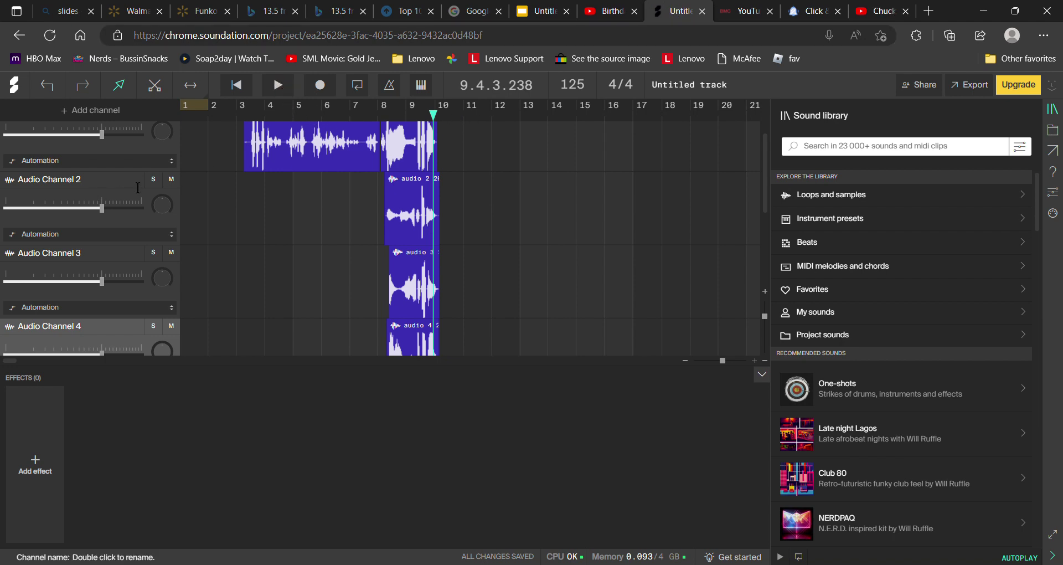
{"action": "left_click", "coordinate": [140, 143]}
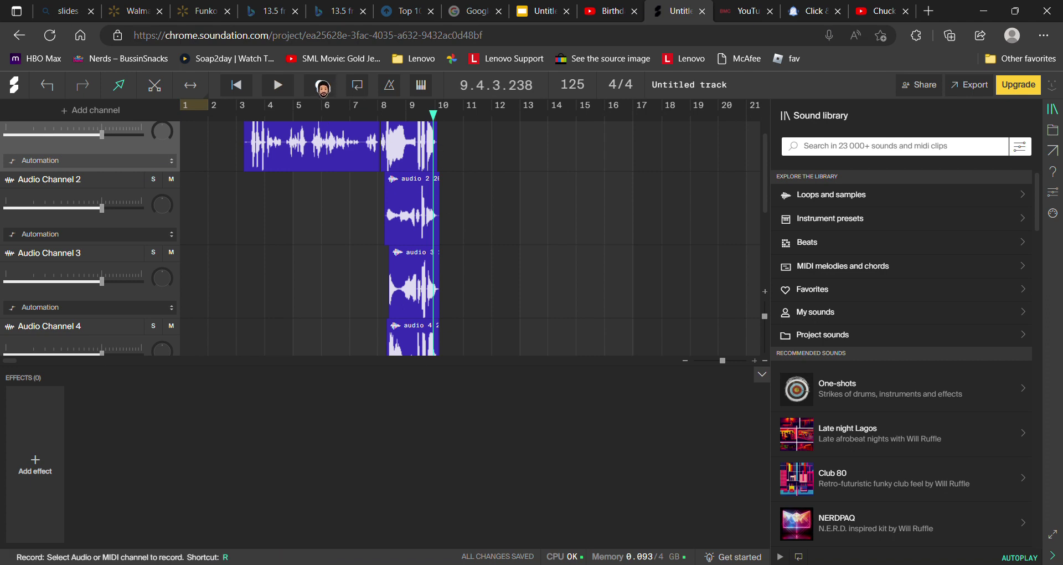
{"action": "left_click", "coordinate": [278, 85]}
{"action": "left_click", "coordinate": [382, 106]}
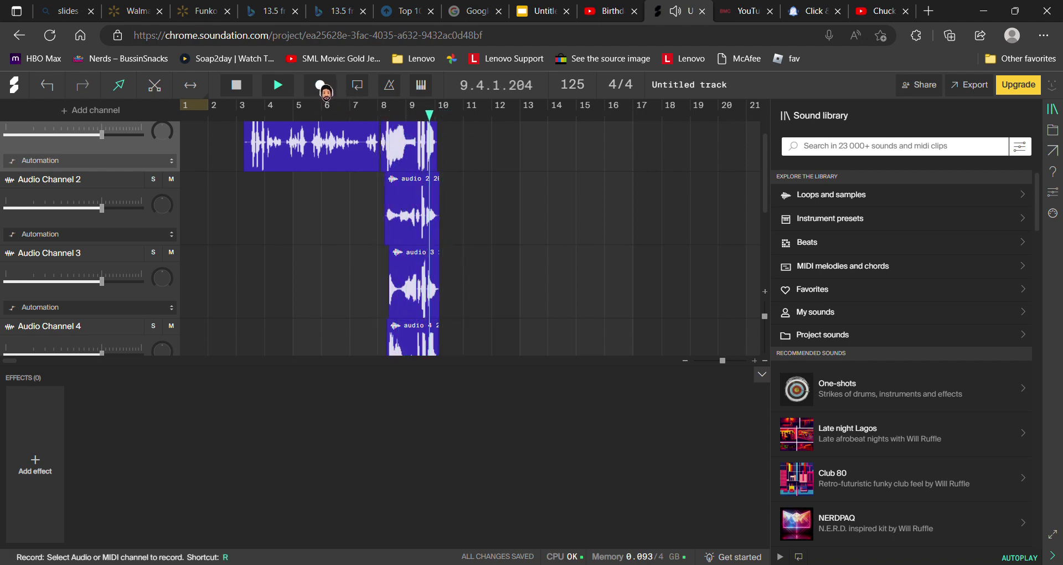
{"action": "left_click", "coordinate": [322, 88]}
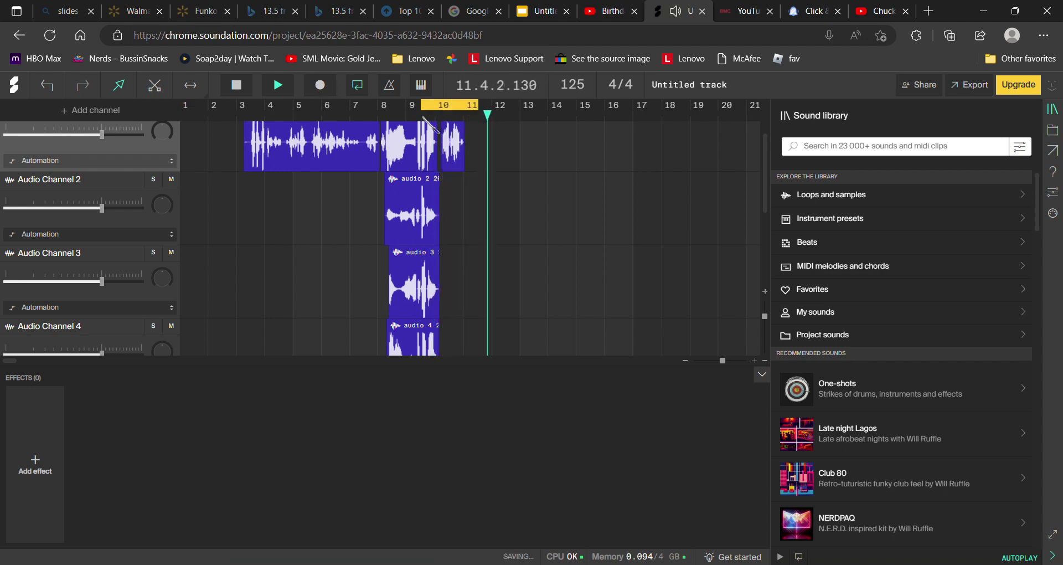
Move the new take on the first audio channel slightly earlier so it directly follows the preceding clip near bar 10, replaying the join.
{"action": "left_click", "coordinate": [387, 105]}
{"action": "left_click", "coordinate": [450, 105]}
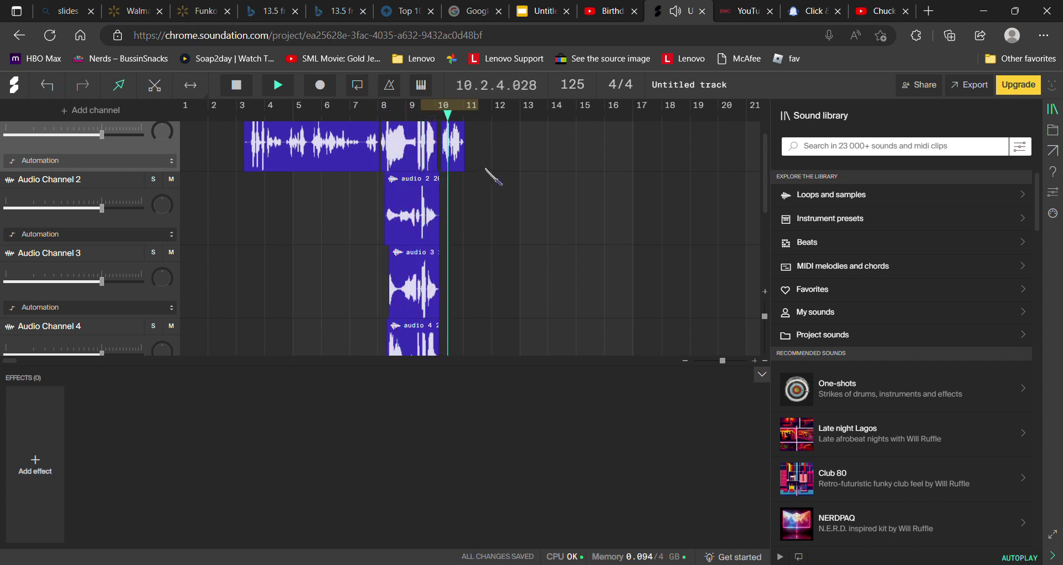
{"action": "left_click_drag", "start_coordinate": [463, 139], "coordinate": [468, 137]}
{"action": "left_click", "coordinate": [437, 138]}
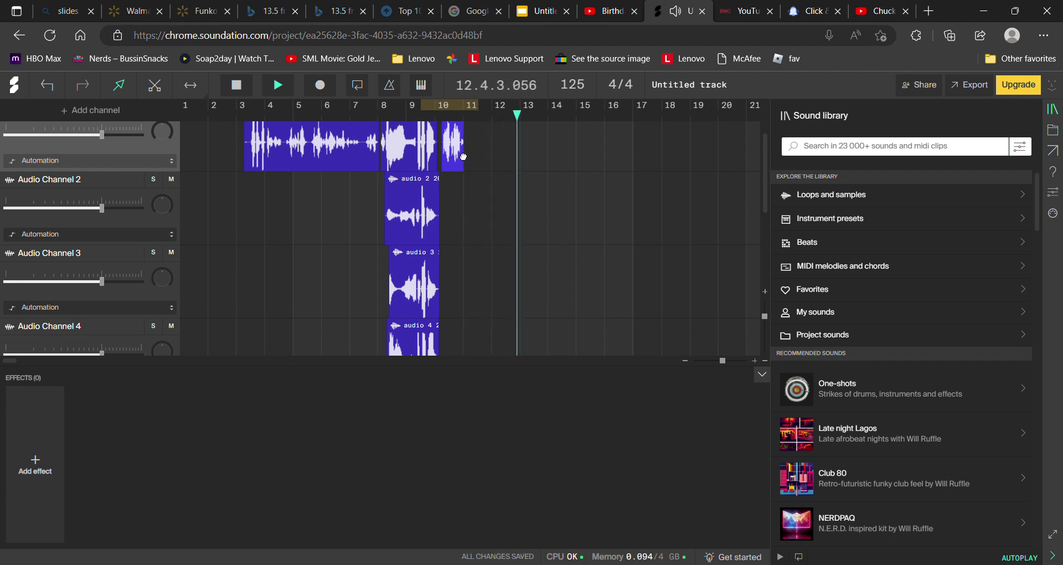
{"action": "left_click", "coordinate": [410, 143]}
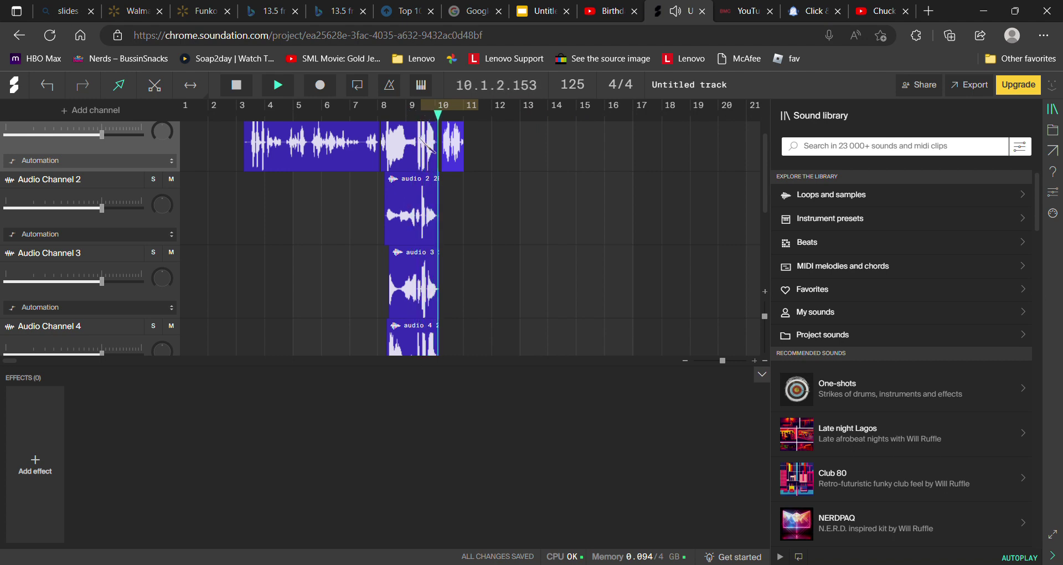
{"action": "left_click_drag", "start_coordinate": [463, 148], "coordinate": [460, 151]}
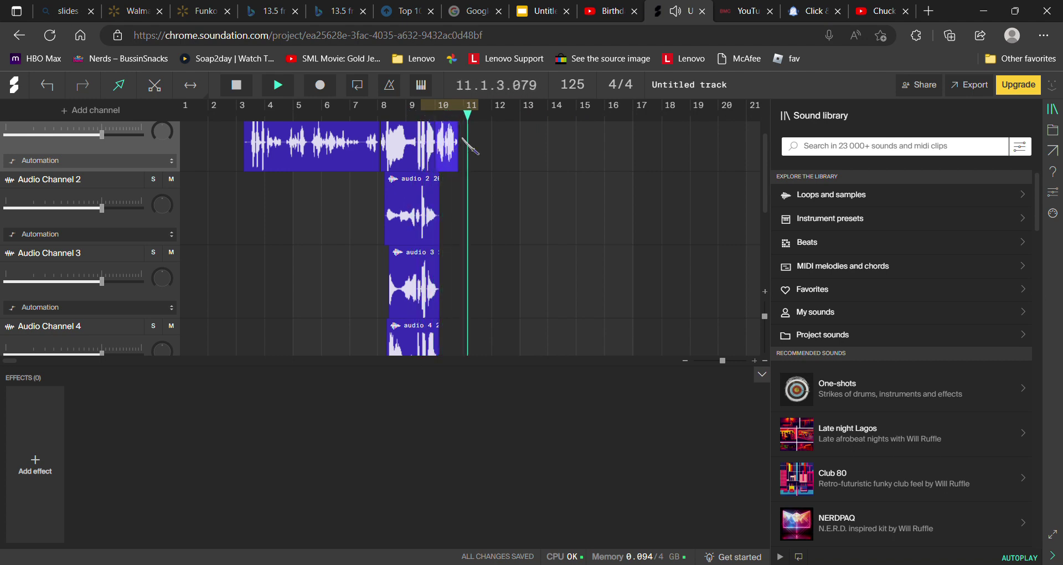
{"action": "left_click", "coordinate": [445, 134]}
{"action": "left_click", "coordinate": [426, 130]}
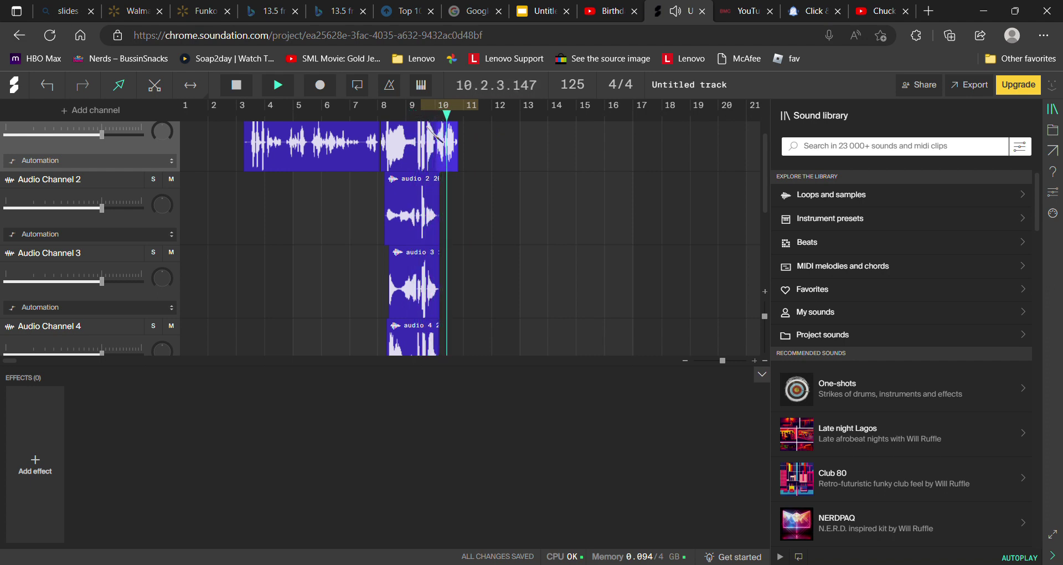
{"action": "left_click_drag", "start_coordinate": [449, 152], "coordinate": [448, 153]}
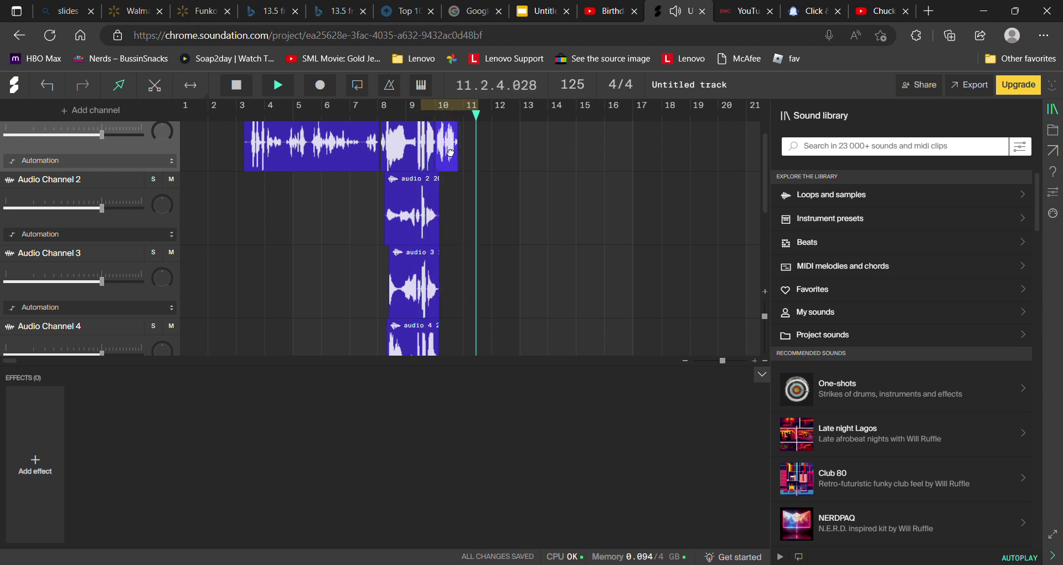
Play back the layered takes around bars 8 to 10 to check the timing of the moved clip.
{"action": "left_click", "coordinate": [494, 114]}
{"action": "left_click", "coordinate": [410, 122]}
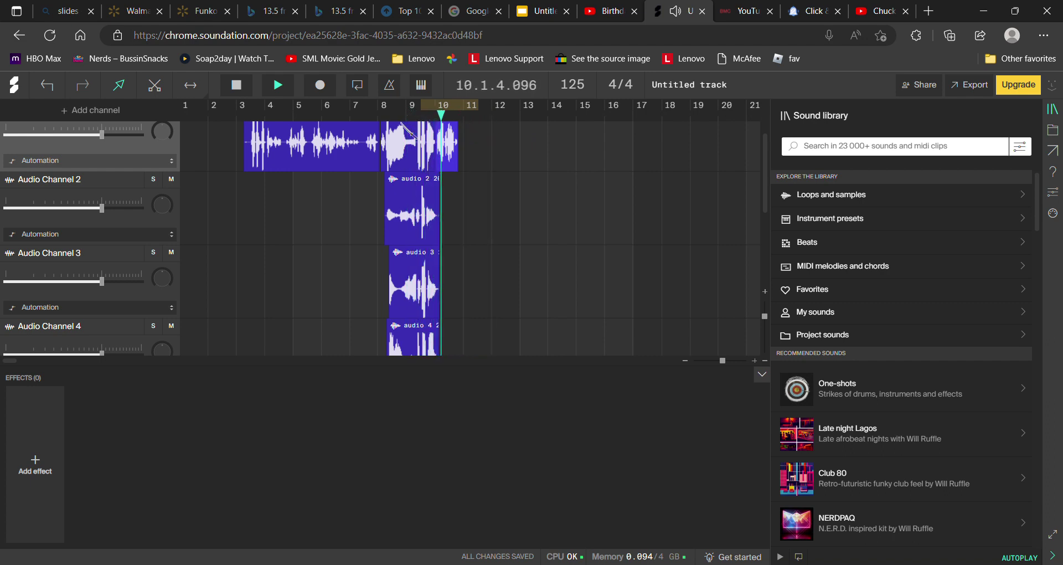
{"action": "left_click", "coordinate": [463, 117]}
{"action": "left_click", "coordinate": [372, 111]}
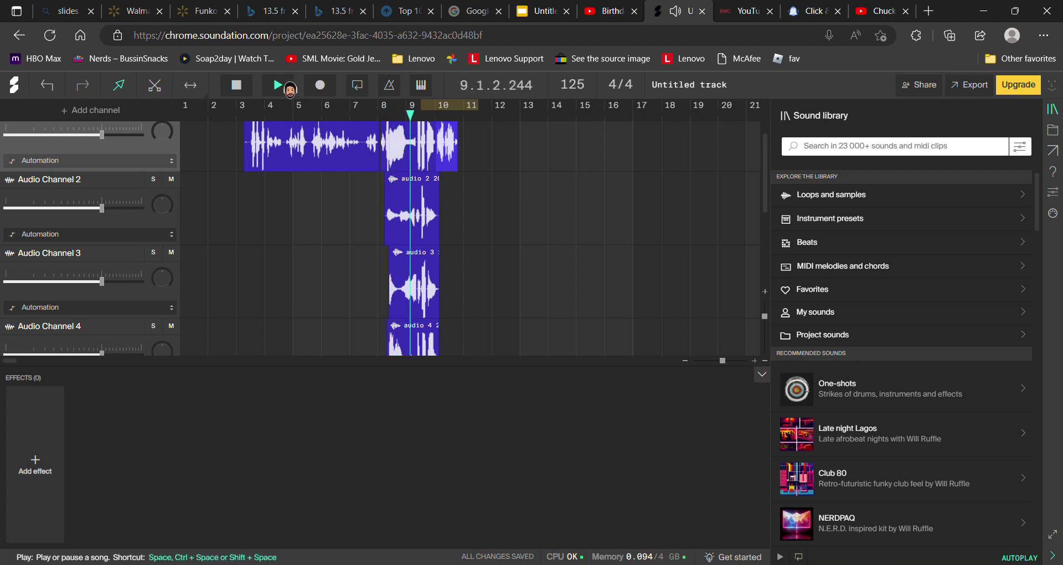
{"action": "left_click", "coordinate": [283, 86]}
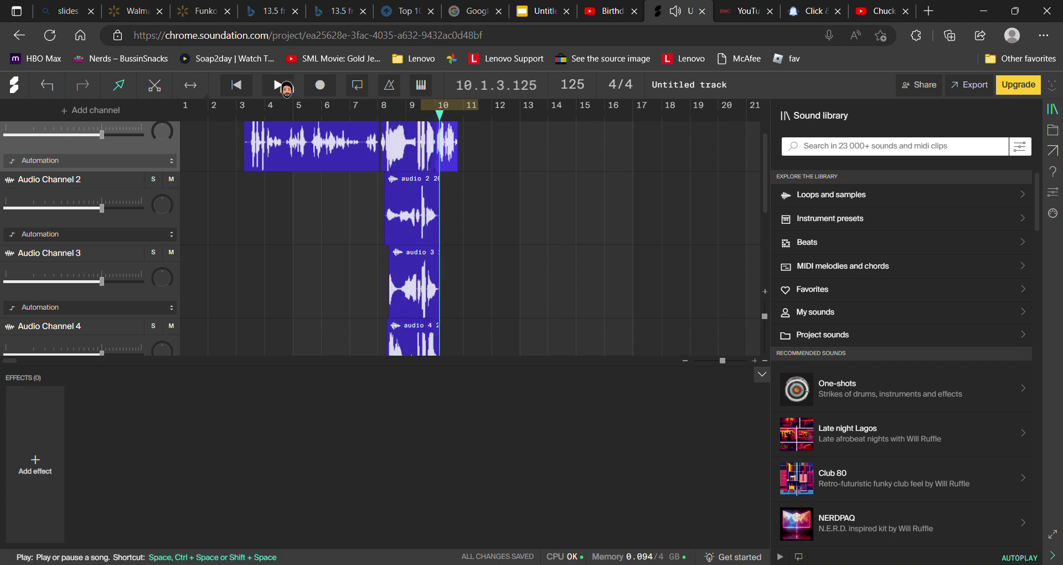
Record a short take on Audio Channel 4 from the end of the first channel's last clip, just before bar 11, to about mid-bar 11.
{"action": "left_click", "coordinate": [283, 86]}
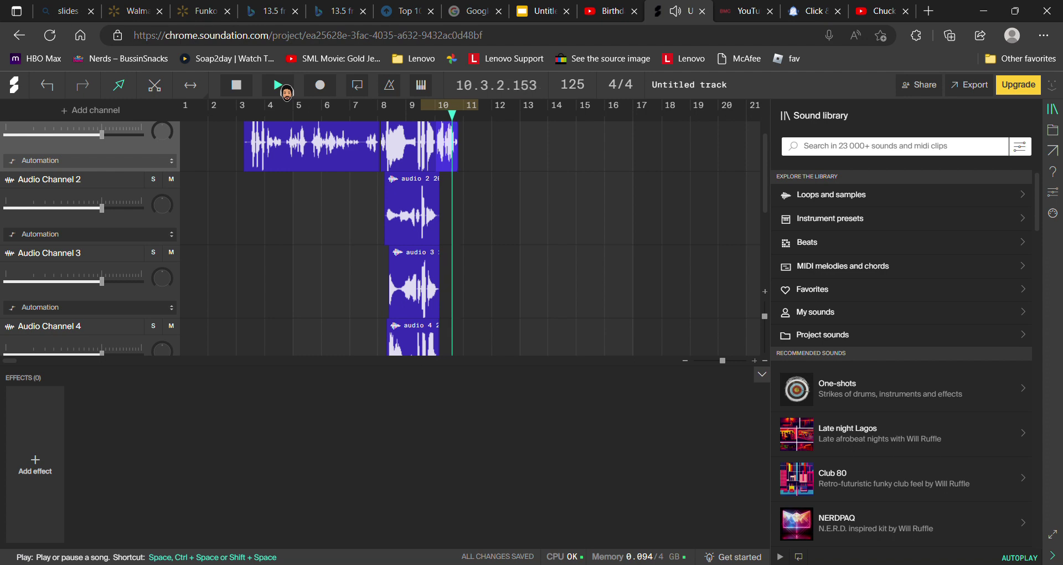
{"action": "left_click", "coordinate": [123, 335]}
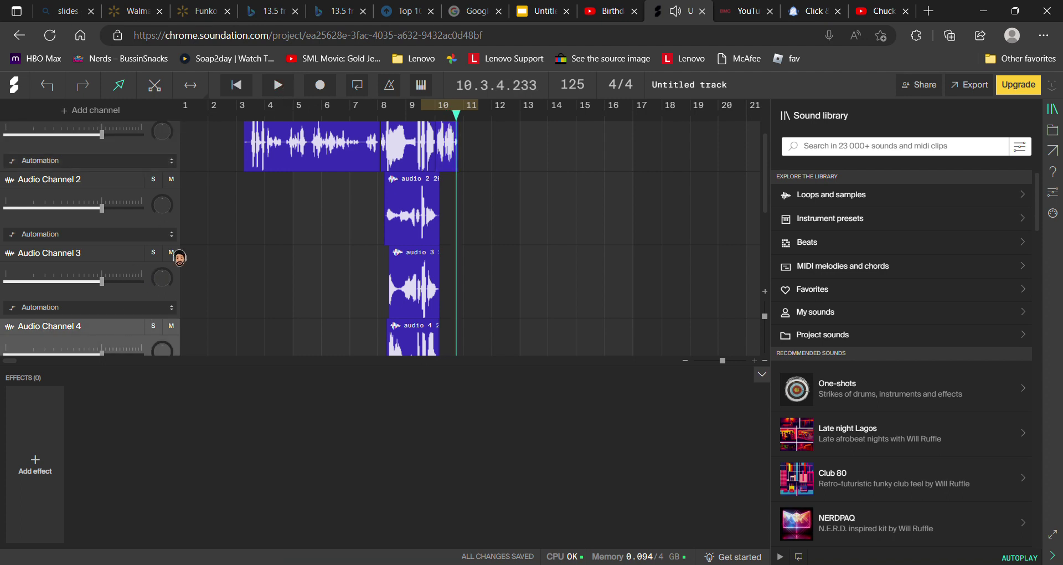
{"action": "left_click", "coordinate": [331, 87]}
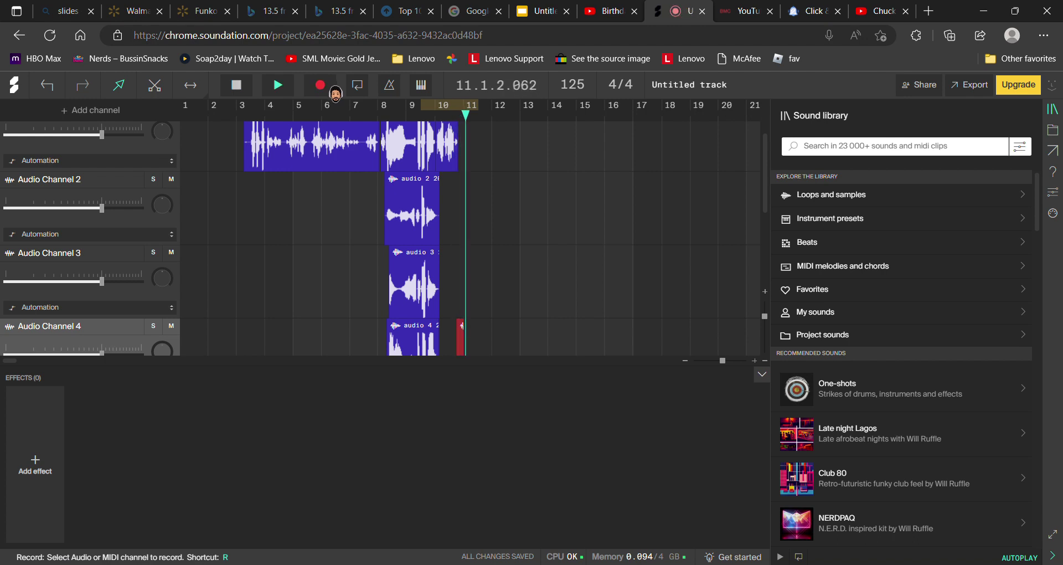
Play back the layers with the new Audio Channel 4 take, and select Audio Channel 3 with the playhead at bar 10.
{"action": "left_click", "coordinate": [388, 105]}
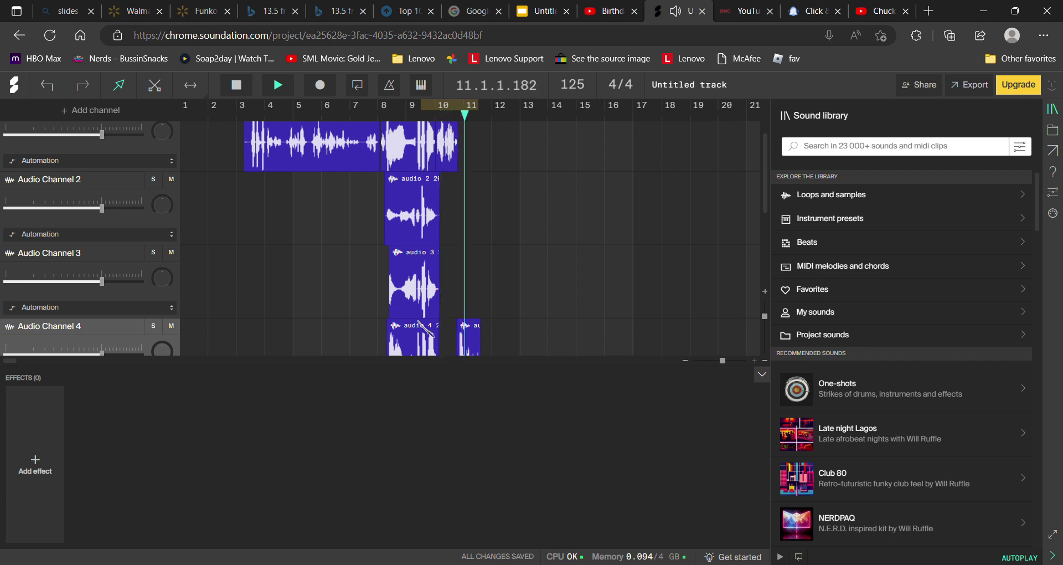
{"action": "left_click", "coordinate": [277, 84]}
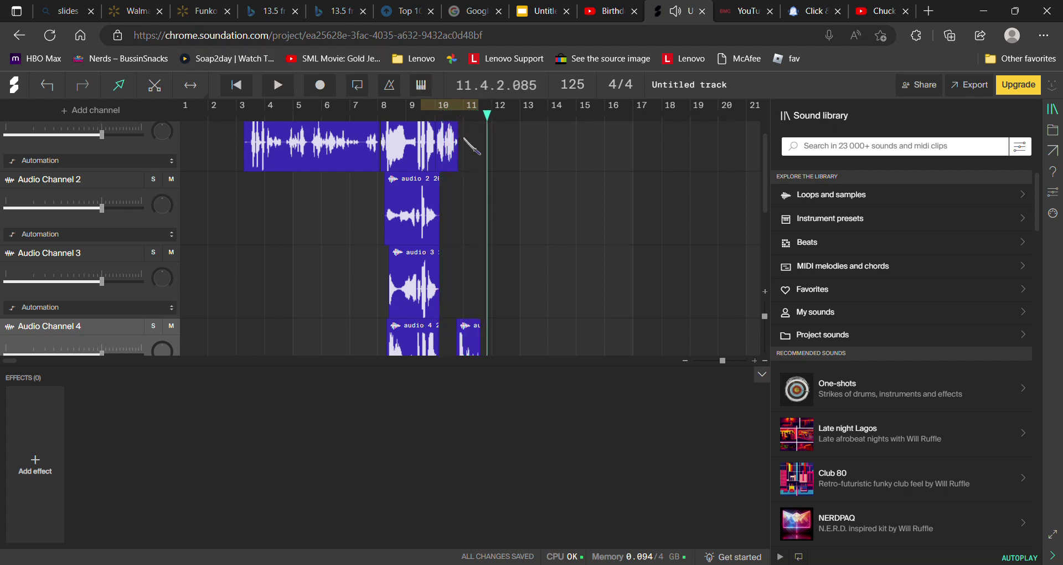
{"action": "left_click", "coordinate": [456, 116]}
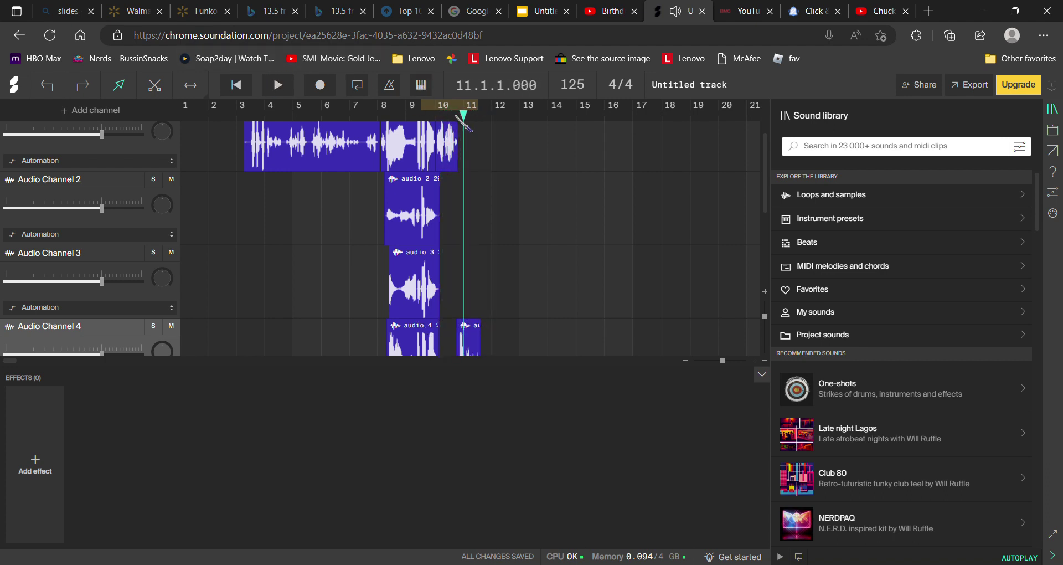
{"action": "left_click", "coordinate": [148, 254]}
{"action": "left_click", "coordinate": [441, 121]}
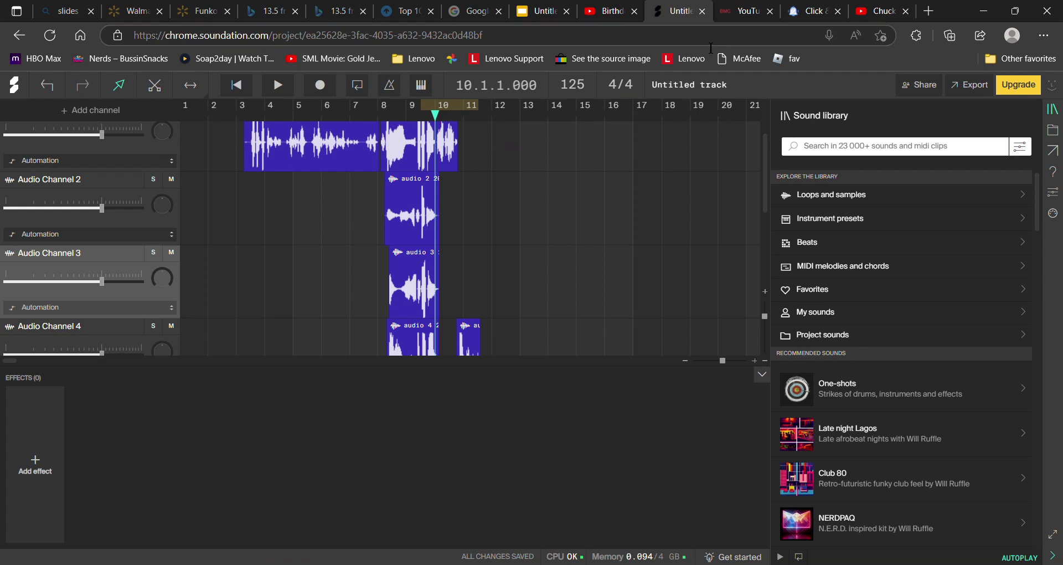
Switch to YouTube, play parts of the Birthday Star (2001) instrumental and the Chuck E. LIVE video for comparison, and return to Soundation.
{"action": "left_click", "coordinate": [616, 12]}
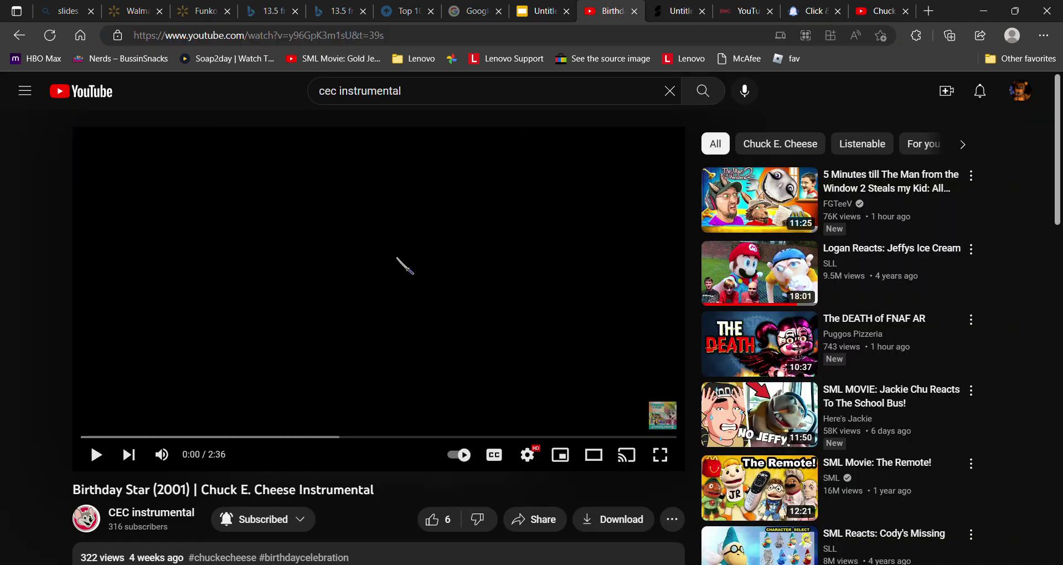
{"action": "left_click", "coordinate": [404, 260]}
{"action": "left_click", "coordinate": [864, 11]}
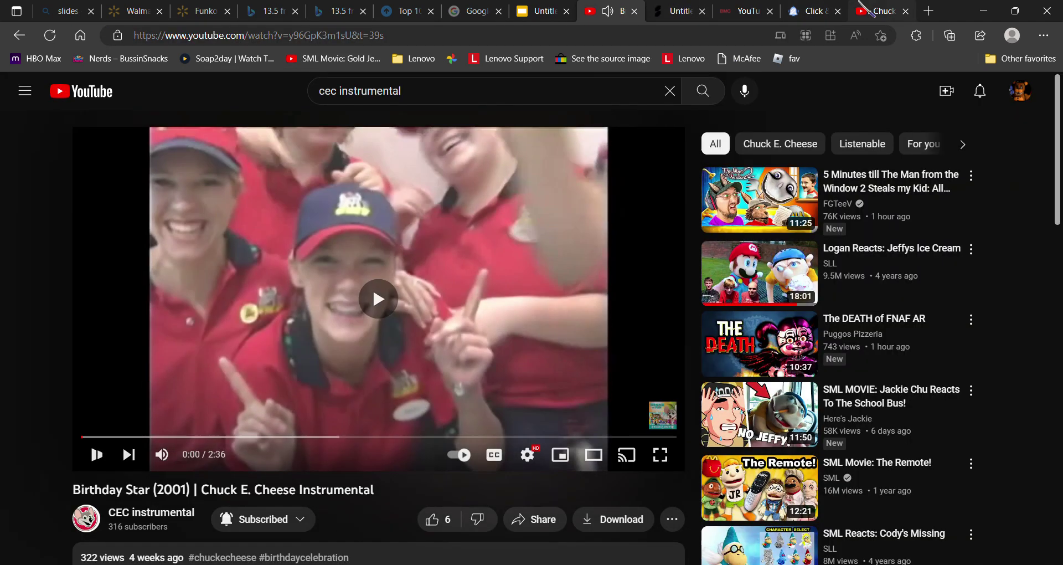
{"action": "left_click", "coordinate": [613, 11]}
{"action": "left_click", "coordinate": [894, 10]}
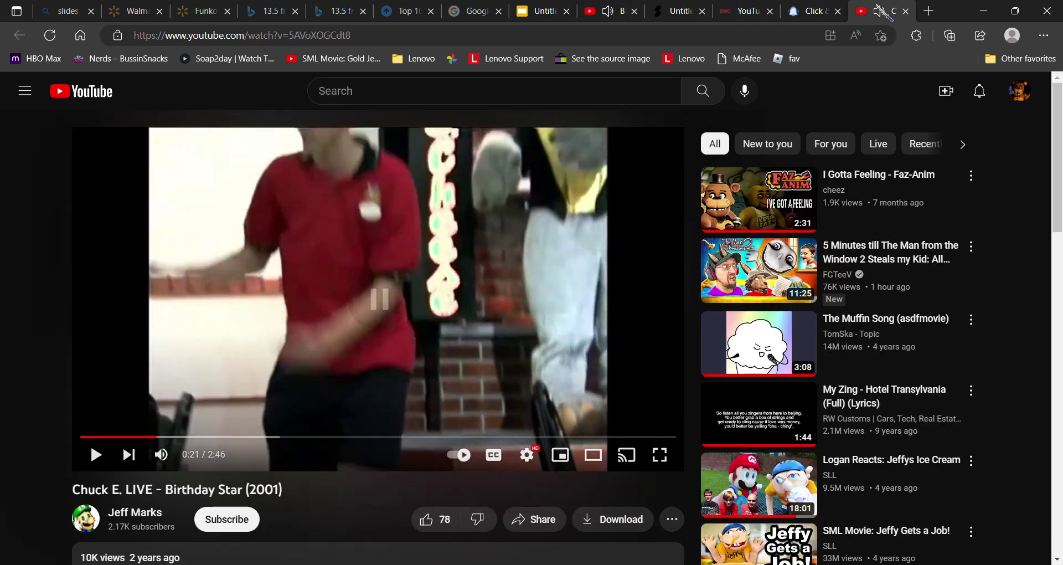
{"action": "left_click", "coordinate": [612, 11]}
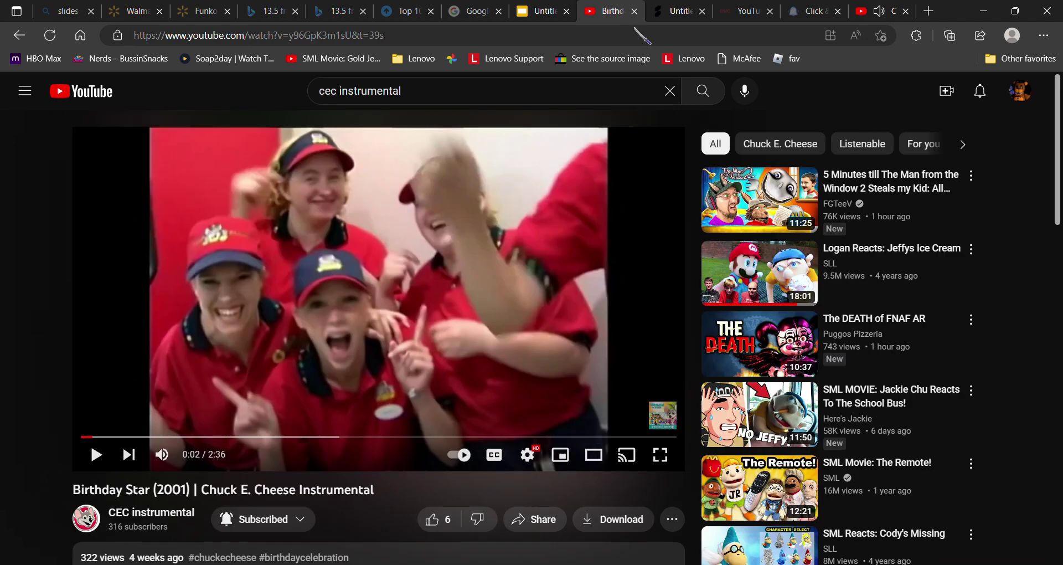
{"action": "left_click", "coordinate": [693, 7]}
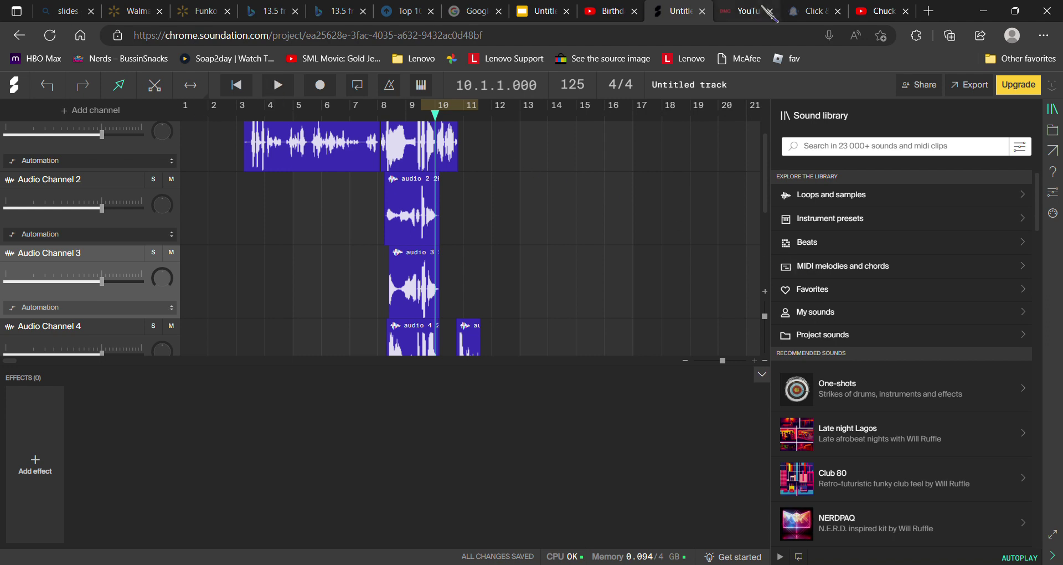
Search Bing for "fnaf plus cupcake" in a new browser tab and show the image results.
{"action": "left_click", "coordinate": [930, 11]}
{"action": "type", "text": "fn"}
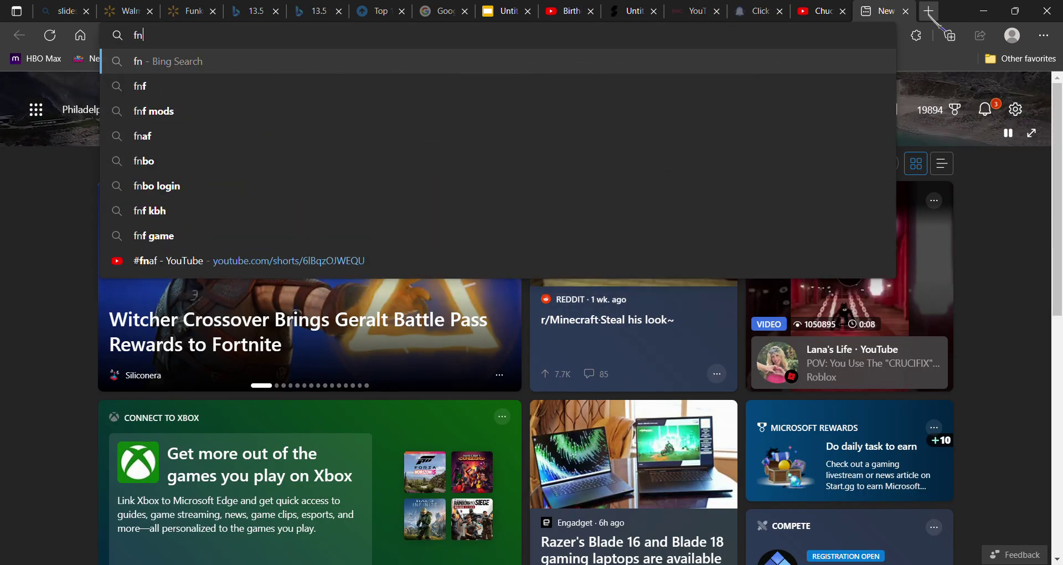
{"action": "type", "text": "af plsu cup"}
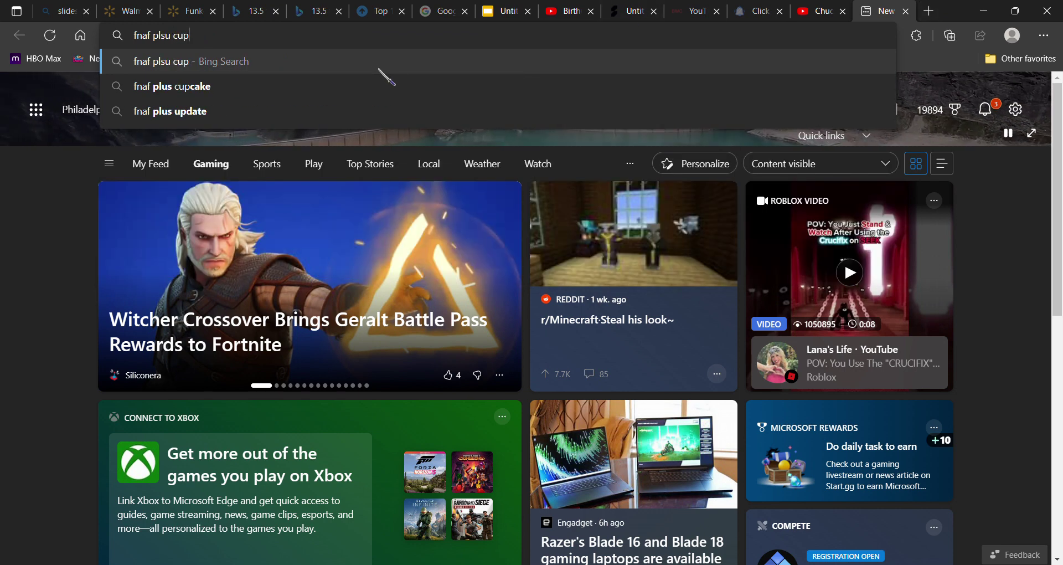
{"action": "key", "text": "Down"}
{"action": "key", "text": "Return"}
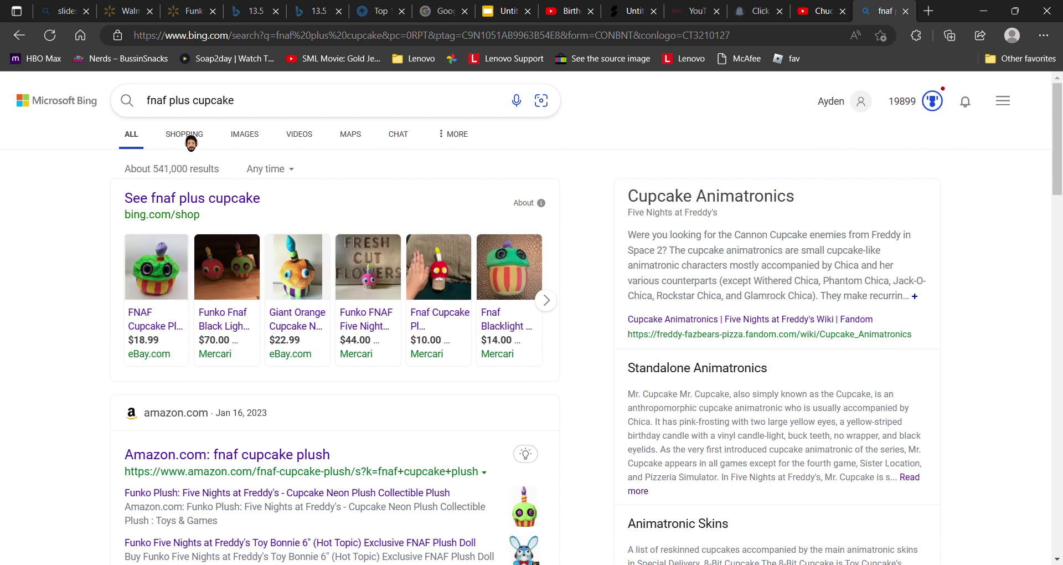
{"action": "left_click", "coordinate": [235, 133]}
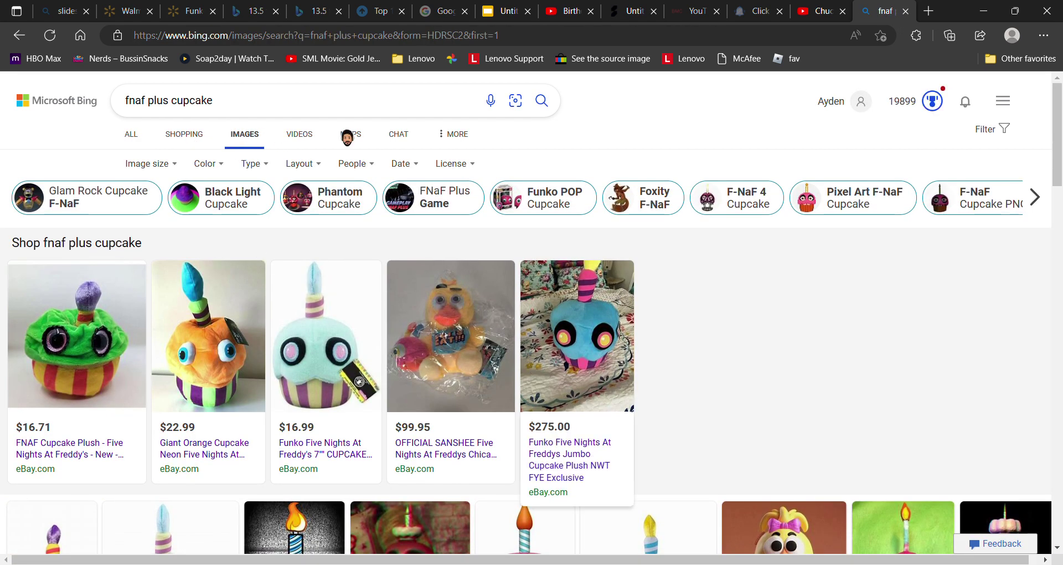
Browse the cupcake images, viewing the Tumblr FNAF Plus picture, the pink cupcake drawing, and the light blue and green Blacklight plushes.
{"action": "scroll", "coordinate": [722, 457], "scroll_direction": "down", "scroll_amount": 3}
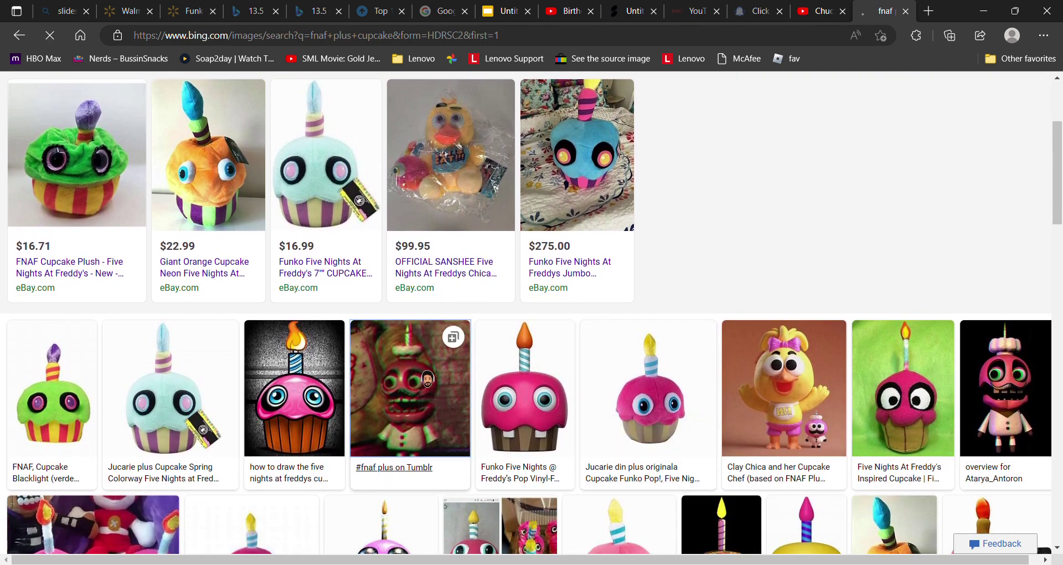
{"action": "left_click", "coordinate": [404, 369]}
{"action": "scroll", "coordinate": [482, 454], "scroll_direction": "down", "scroll_amount": 6}
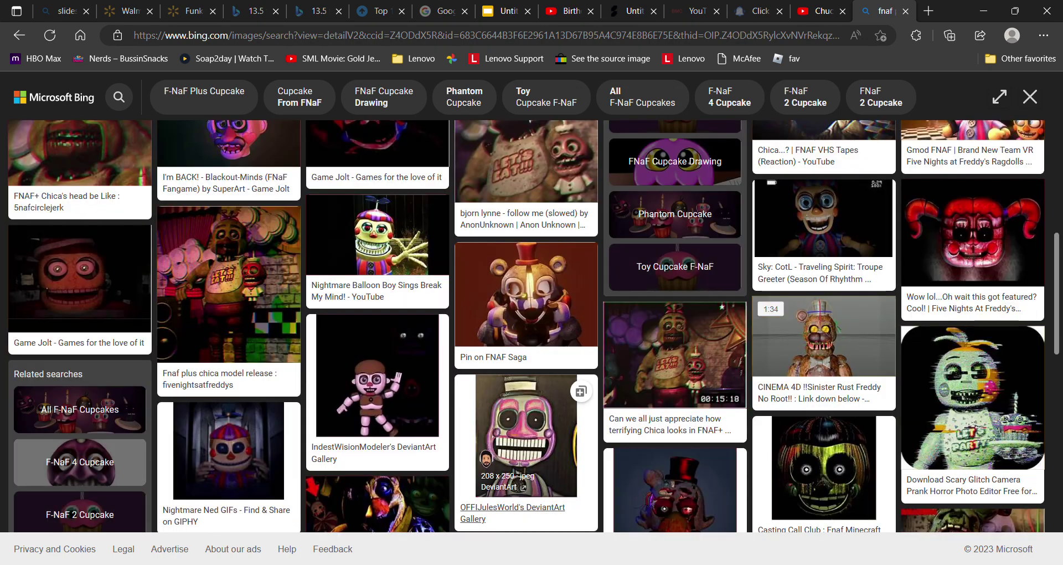
{"action": "scroll", "coordinate": [662, 355], "scroll_direction": "up", "scroll_amount": 6}
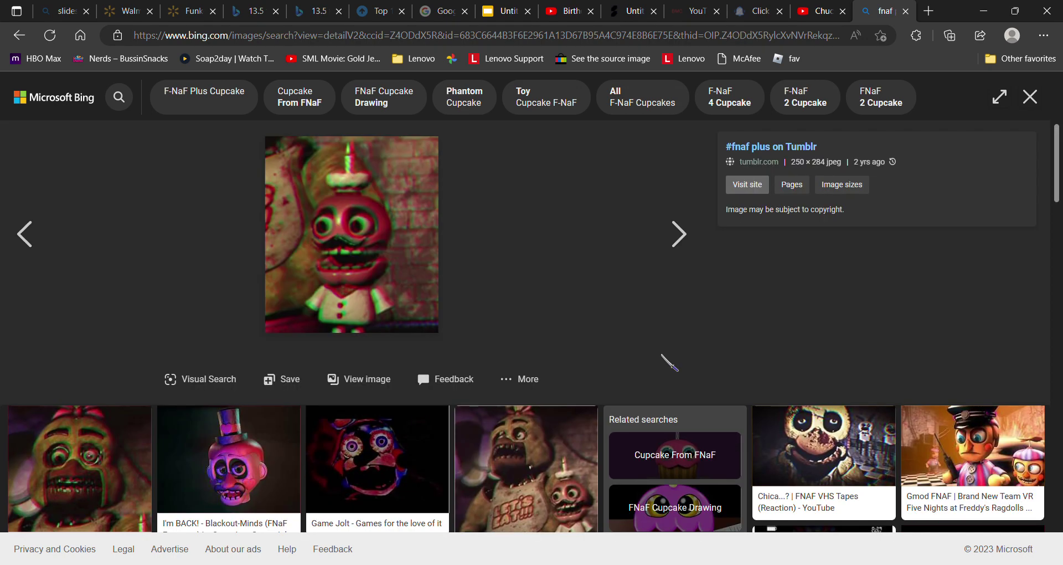
{"action": "key", "text": "alt+Left"}
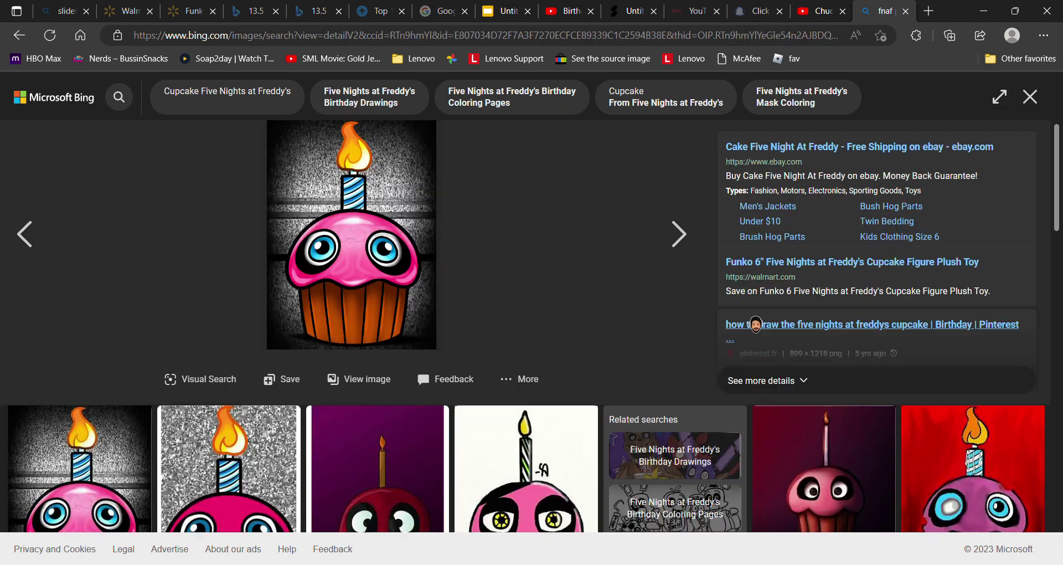
{"action": "scroll", "coordinate": [755, 325], "scroll_direction": "down", "scroll_amount": 5}
{"action": "left_click", "coordinate": [700, 343]}
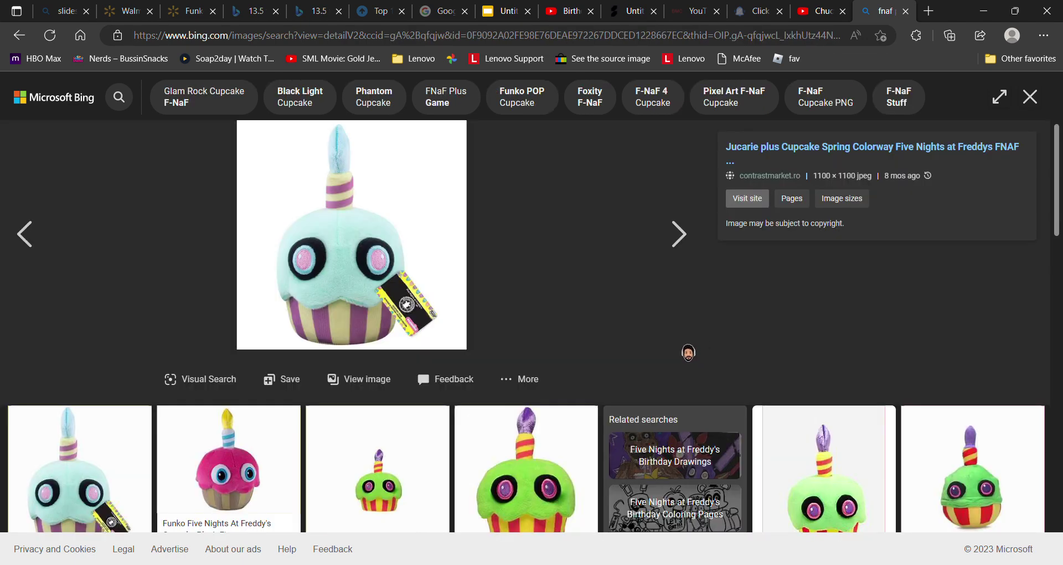
{"action": "left_click", "coordinate": [526, 471]}
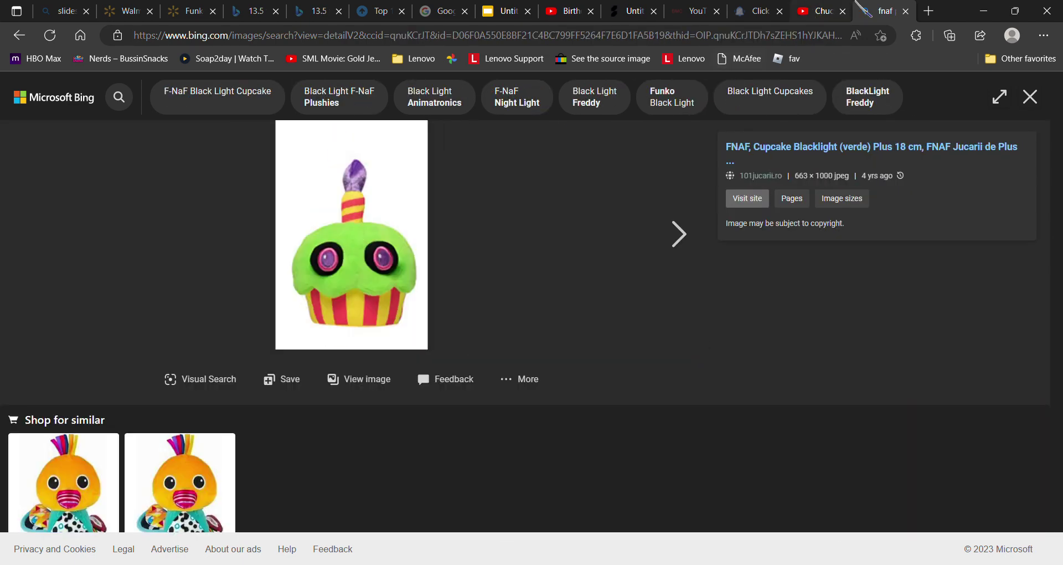
Close the cupcake image search tab and play the layers in Soundation from bar 10 to about bar 11.3.
{"action": "left_click", "coordinate": [906, 11]}
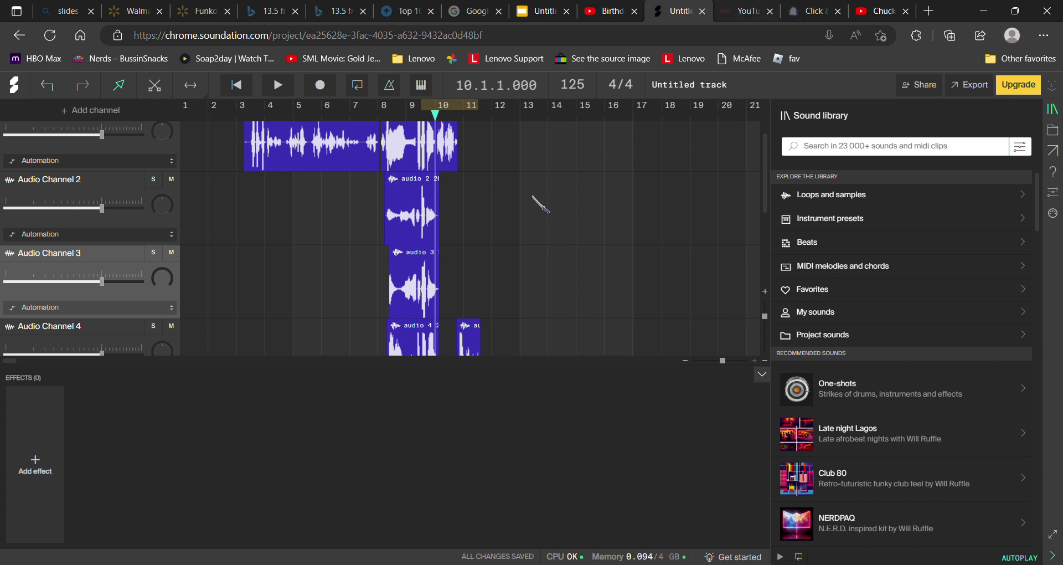
{"action": "left_click", "coordinate": [278, 87]}
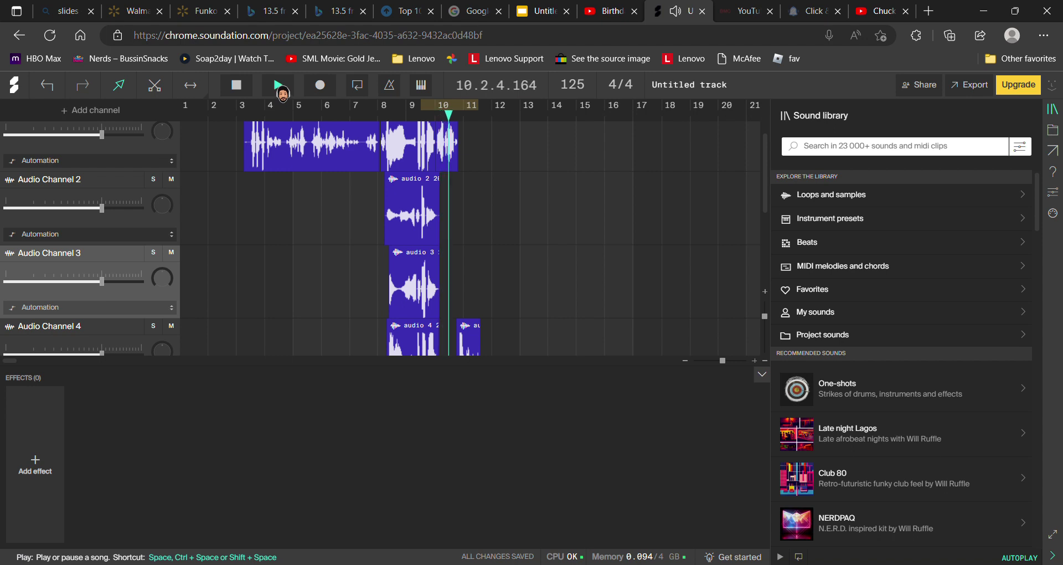
{"action": "left_click", "coordinate": [280, 88]}
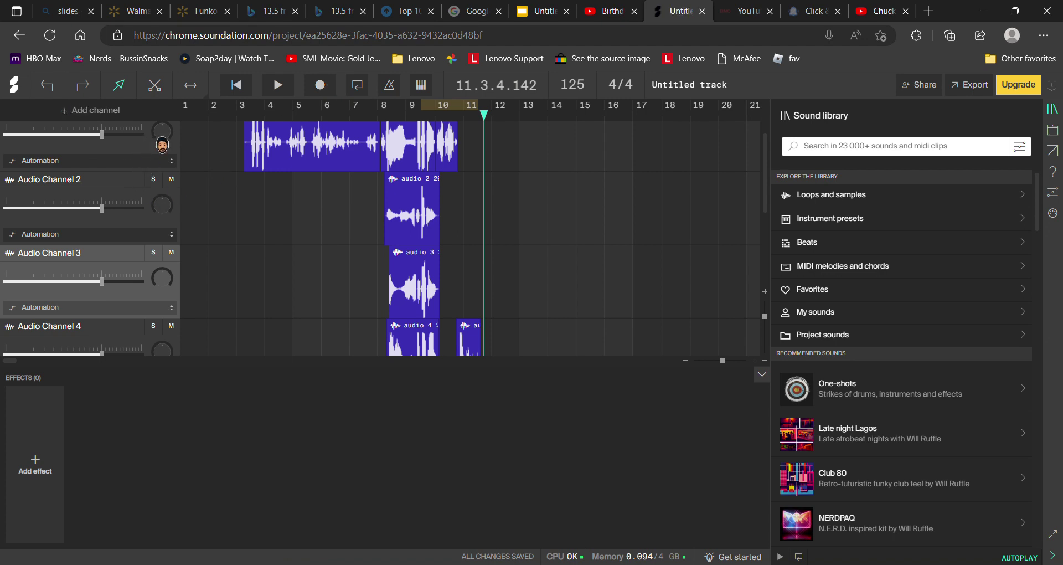
Record a short take on Audio Channel 2 starting at bar 11.3.
{"action": "left_click", "coordinate": [145, 155]}
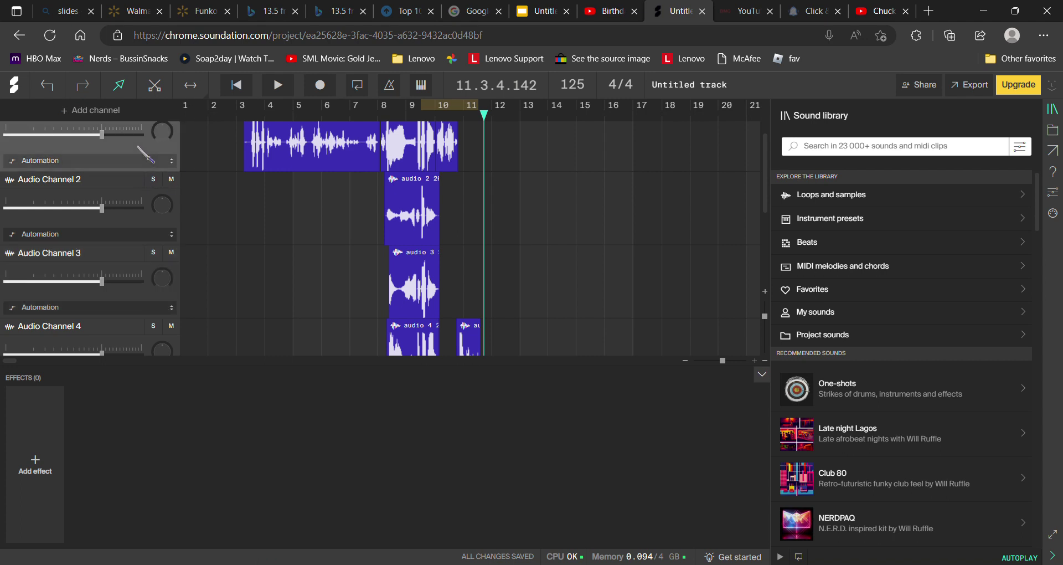
{"action": "left_click", "coordinate": [125, 222]}
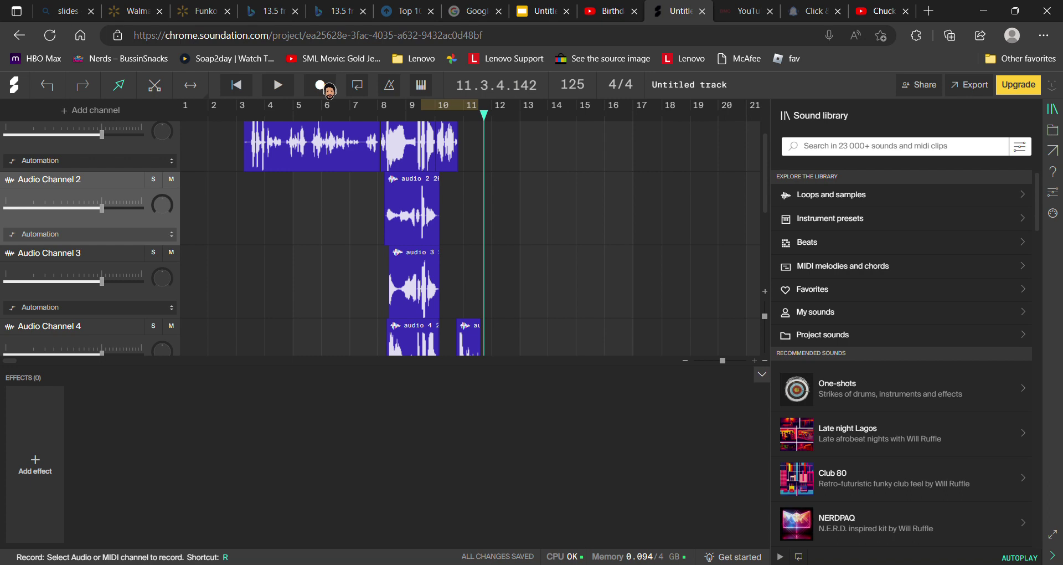
{"action": "left_click", "coordinate": [327, 88]}
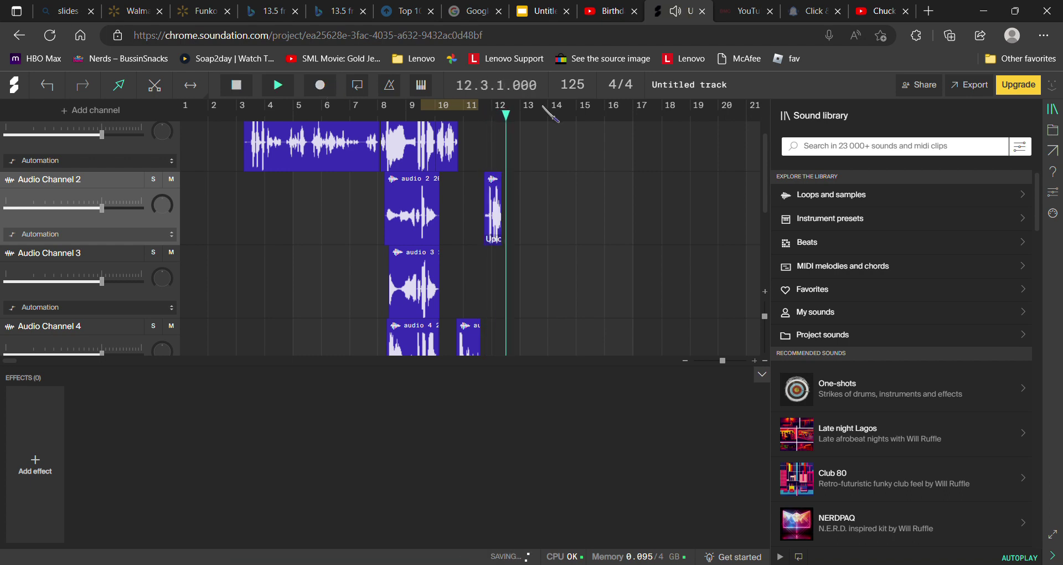
Play back the new Audio Channel 2 take and stop at about bar 12.2, where the take ends.
{"action": "left_click", "coordinate": [391, 156]}
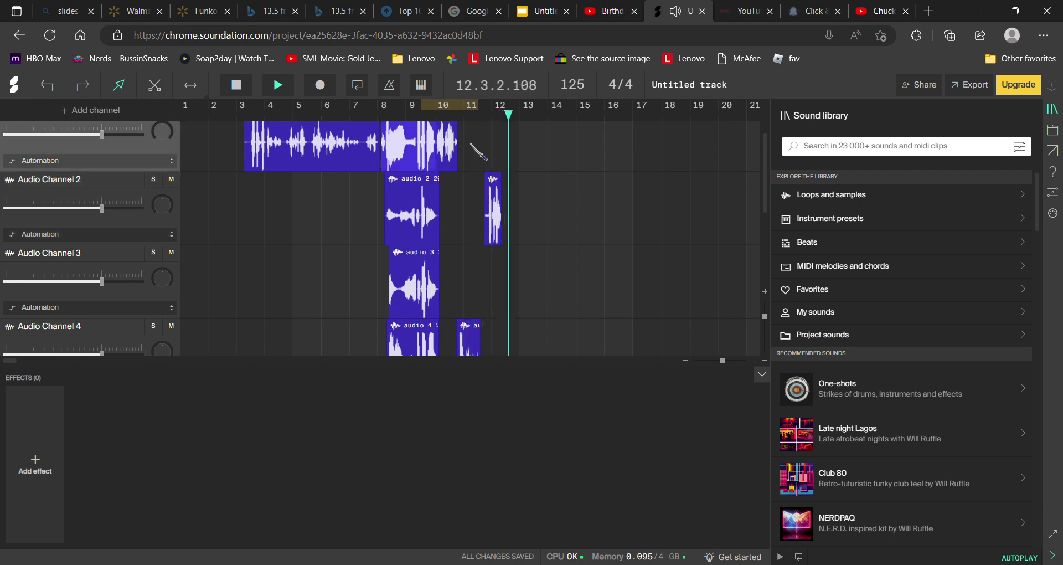
{"action": "key", "text": "space"}
{"action": "left_click_drag", "start_coordinate": [529, 114], "coordinate": [491, 123]}
{"action": "left_click", "coordinate": [278, 85]}
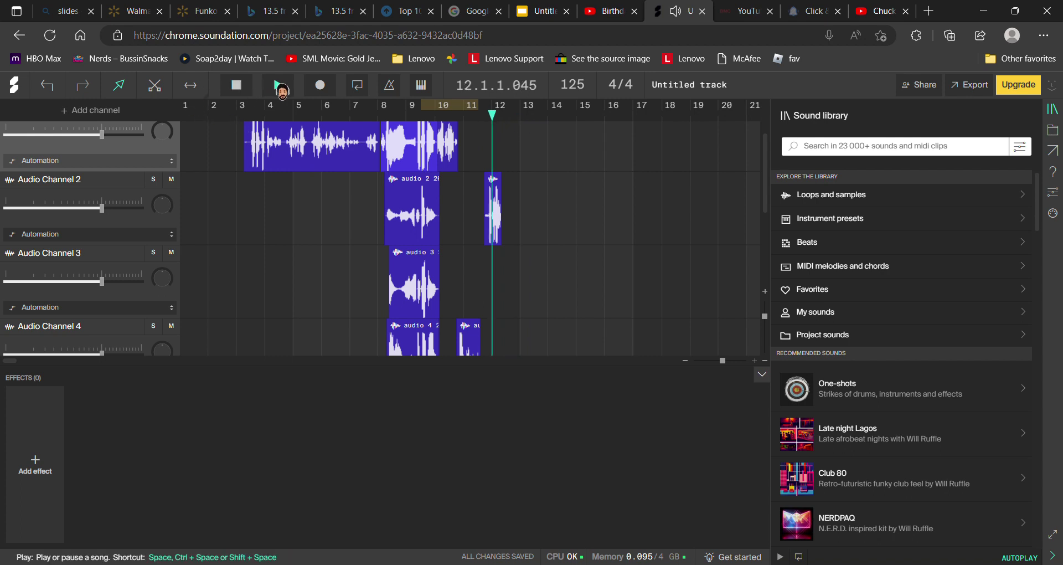
{"action": "left_click", "coordinate": [278, 85]}
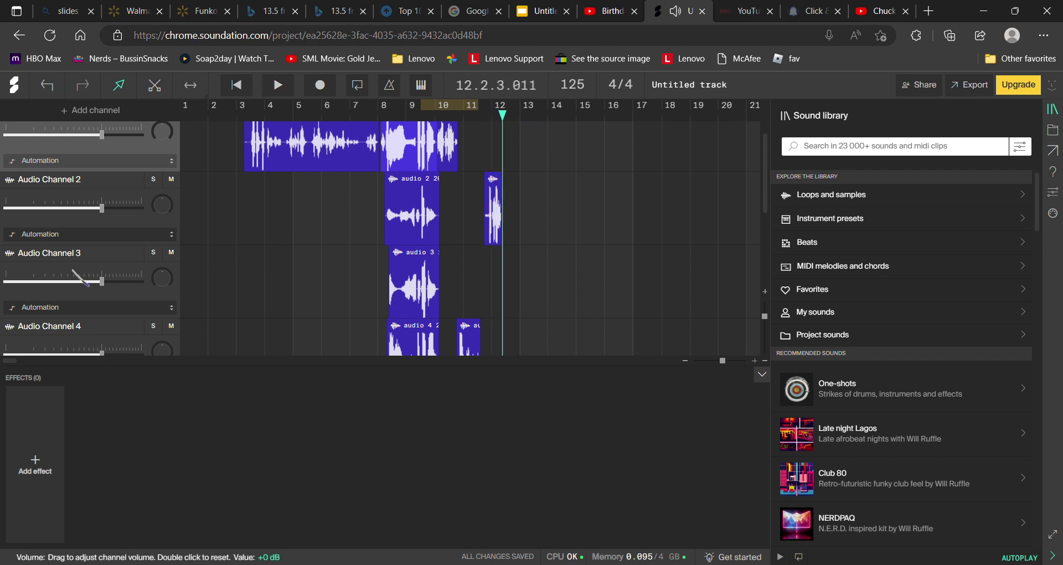
Record a short take on Audio Channel 3 following the latest Audio Channel 2 take.
{"action": "left_click", "coordinate": [91, 261]}
{"action": "left_click", "coordinate": [320, 84]}
{"action": "key", "text": "space"}
Play back the new Audio Channel 3 take and shift its clip slightly earlier on the timeline.
{"action": "left_click", "coordinate": [409, 142]}
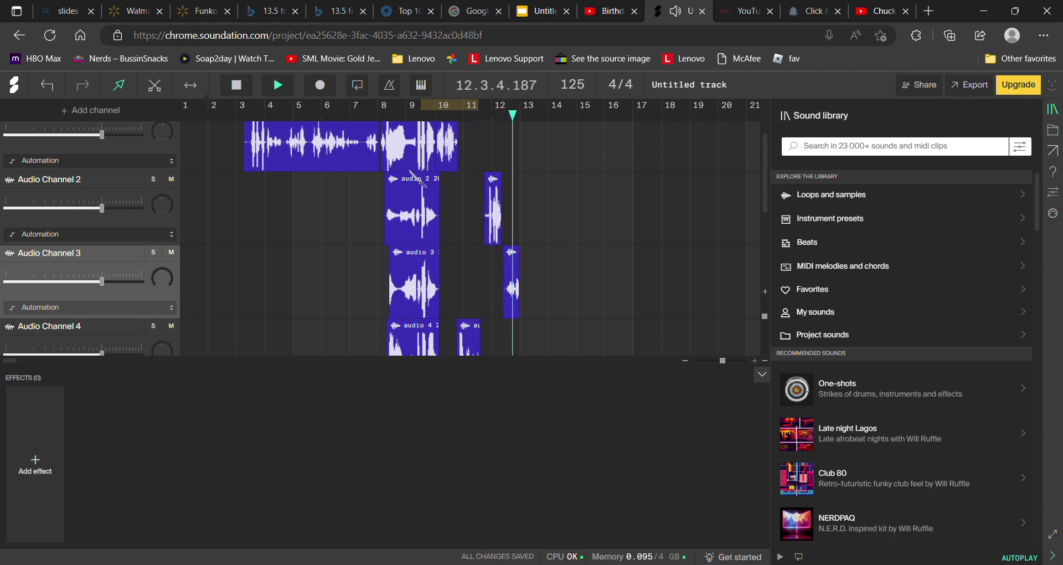
{"action": "key", "text": "space"}
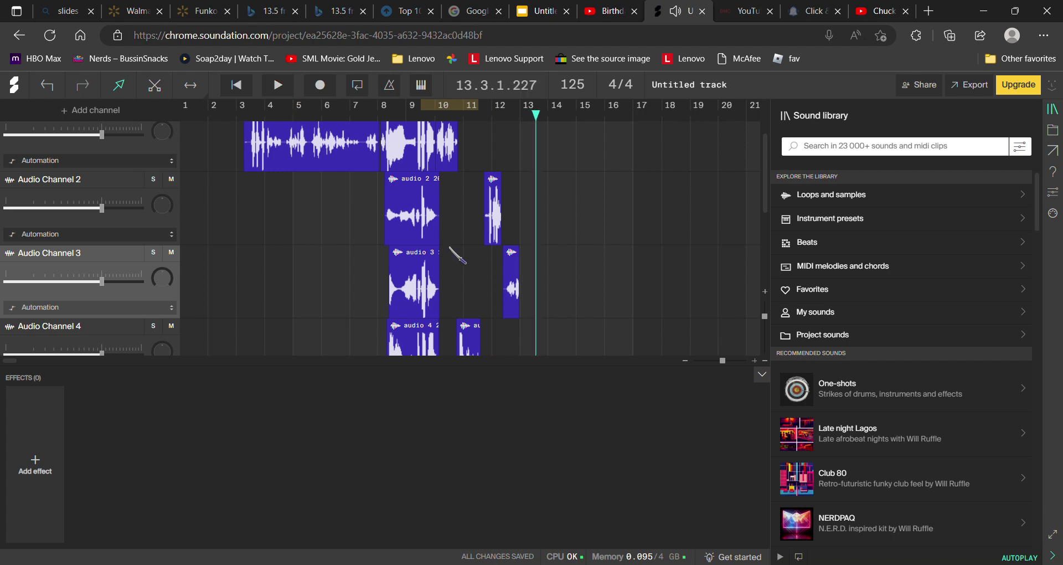
{"action": "left_click", "coordinate": [511, 296]}
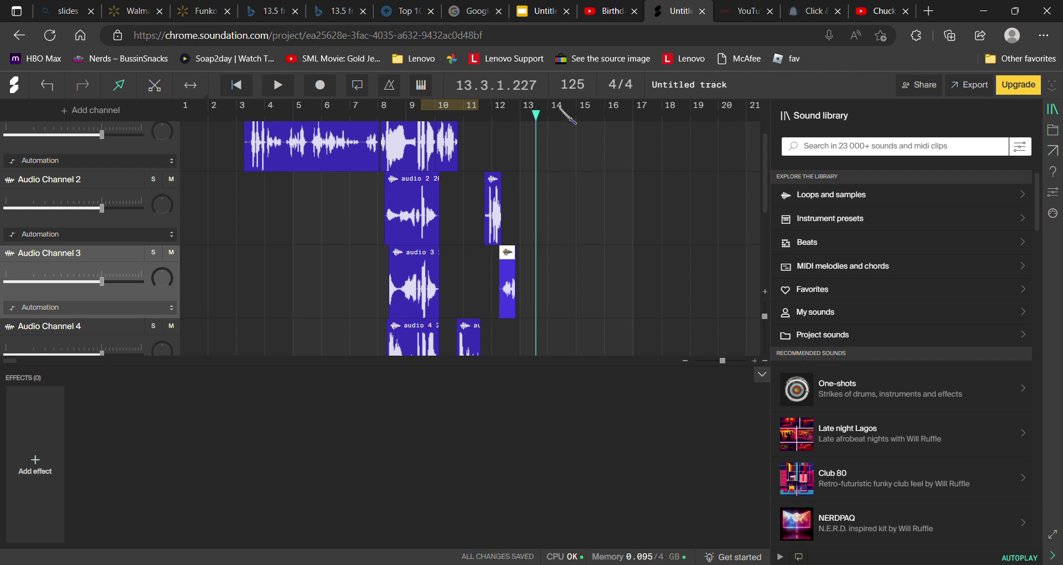
Replay the section around the moved Audio Channel 3 clip and stop at about bar 12.4.
{"action": "left_click_drag", "start_coordinate": [536, 116], "coordinate": [465, 118]}
{"action": "left_click", "coordinate": [278, 84]}
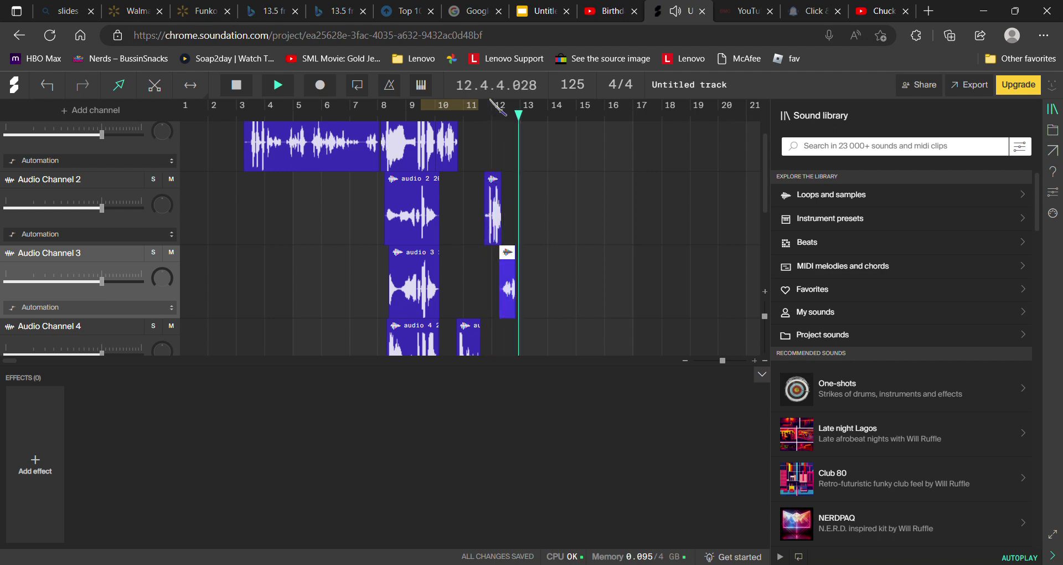
{"action": "left_click_drag", "start_coordinate": [527, 114], "coordinate": [465, 115]}
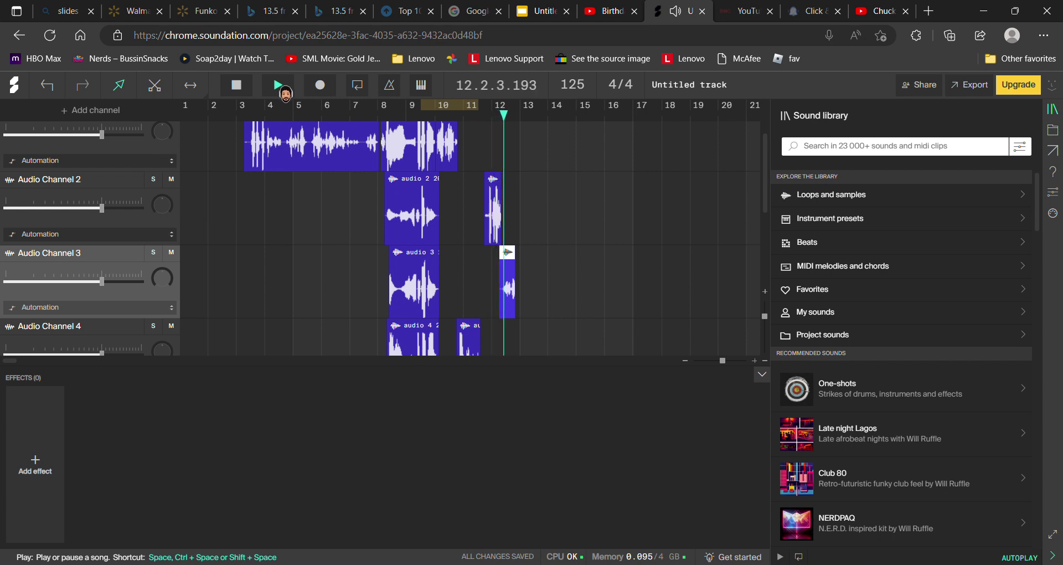
{"action": "left_click", "coordinate": [280, 87]}
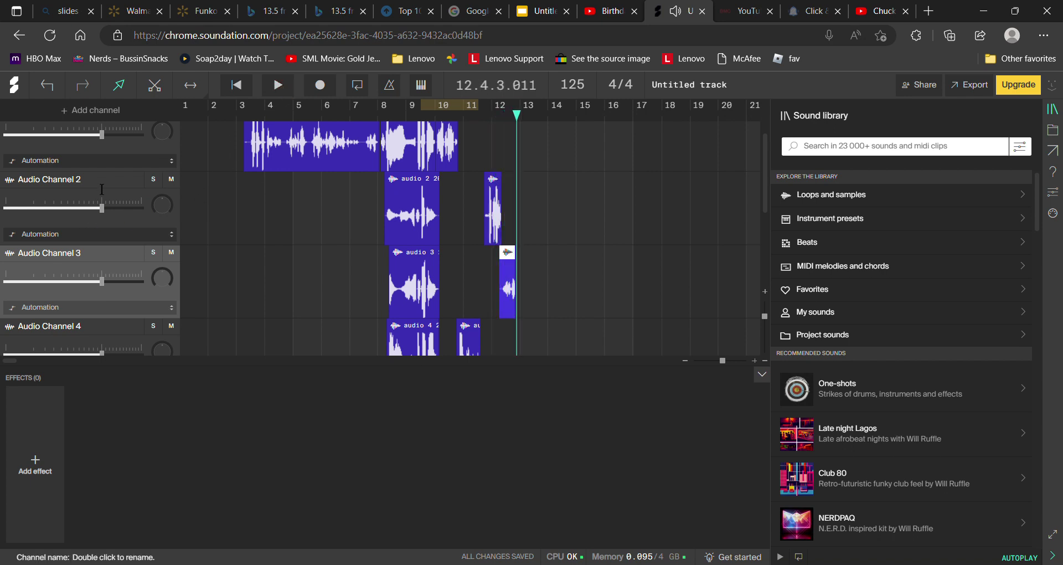
Record a take on Audio Channel 2 from about bar 12.4 to bar 14 and play it back.
{"action": "left_click", "coordinate": [83, 182]}
{"action": "left_click", "coordinate": [323, 88]}
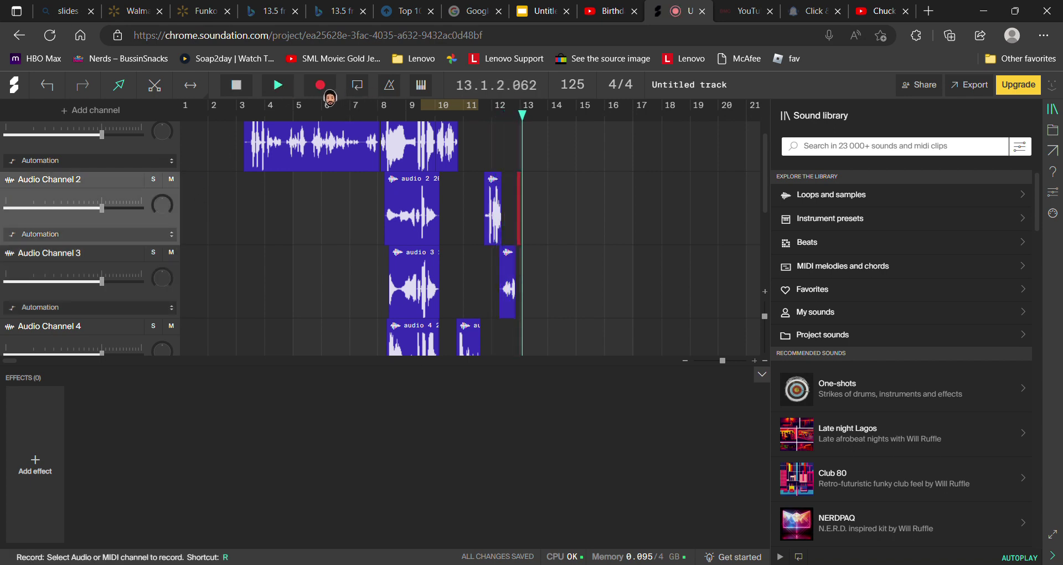
{"action": "left_click", "coordinate": [330, 91]}
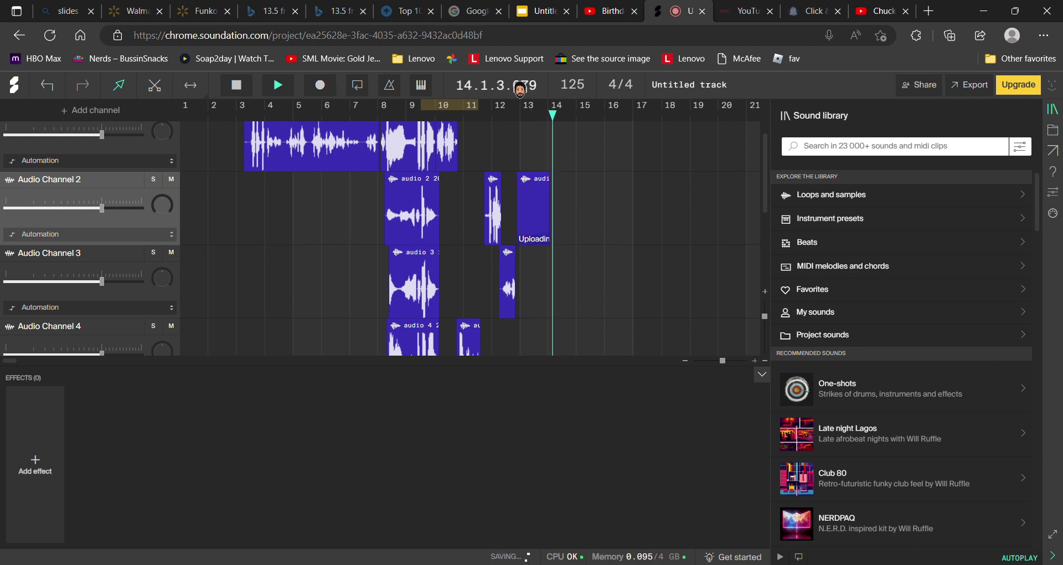
{"action": "left_click_drag", "start_coordinate": [586, 107], "coordinate": [471, 127]}
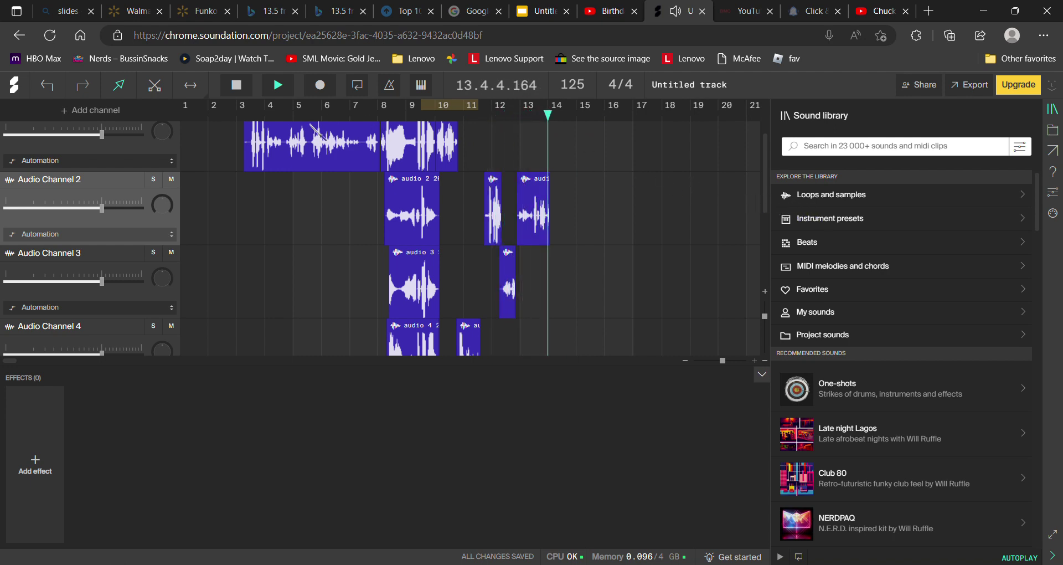
{"action": "left_click", "coordinate": [282, 86]}
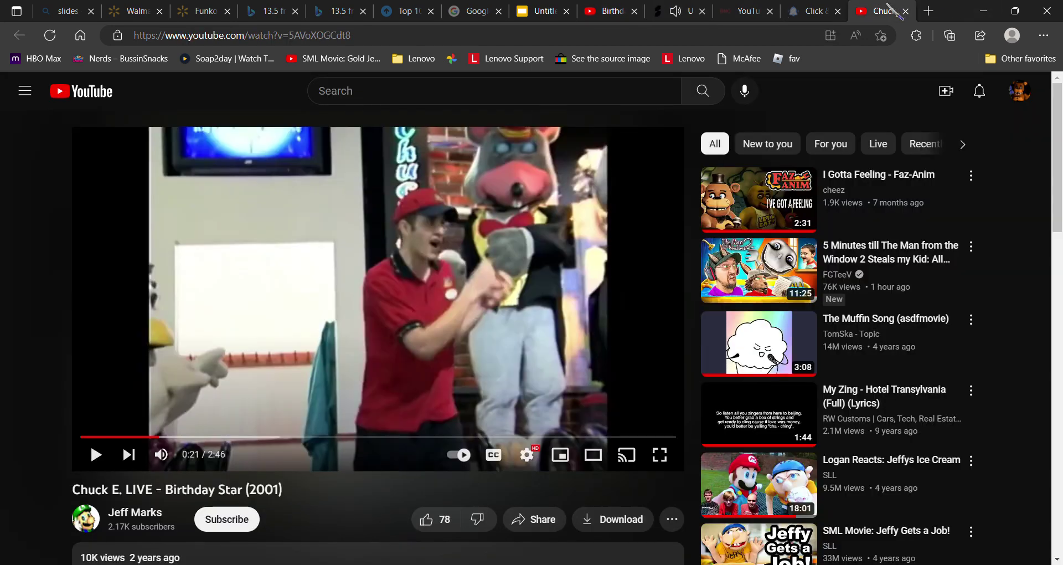
Play part of the Chuck E. LIVE video on YouTube, move its tab beside the Soundation tab, and return to Soundation.
{"action": "left_click", "coordinate": [880, 11]}
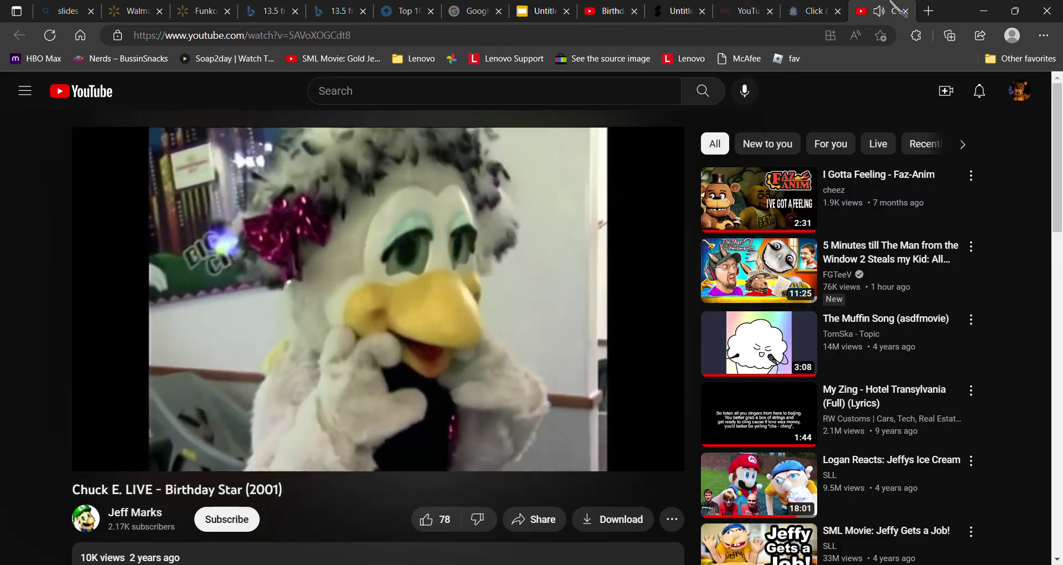
{"action": "left_click_drag", "start_coordinate": [877, 10], "coordinate": [754, 9]}
{"action": "key", "text": "space"}
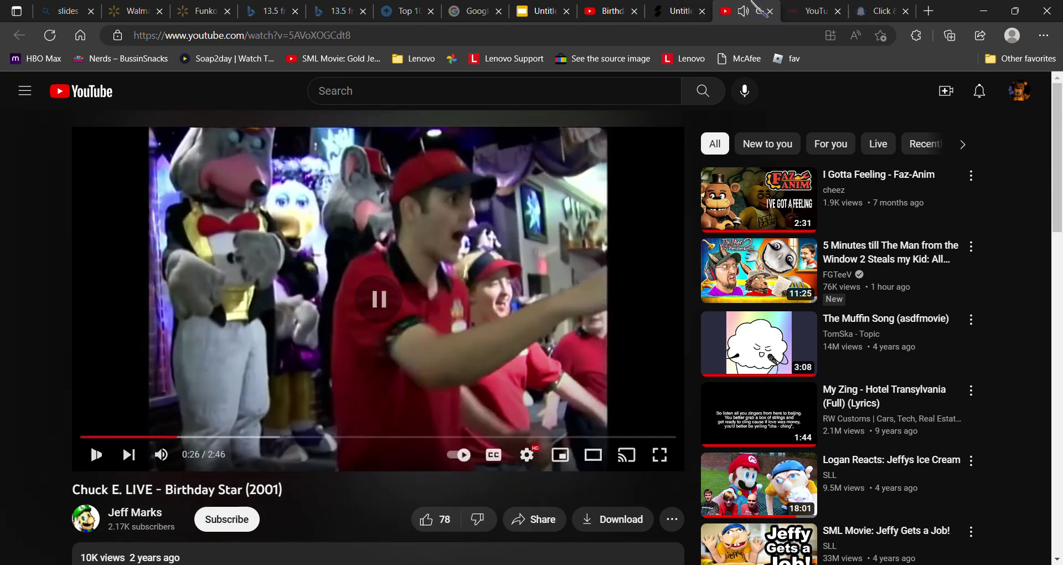
{"action": "key", "text": "space"}
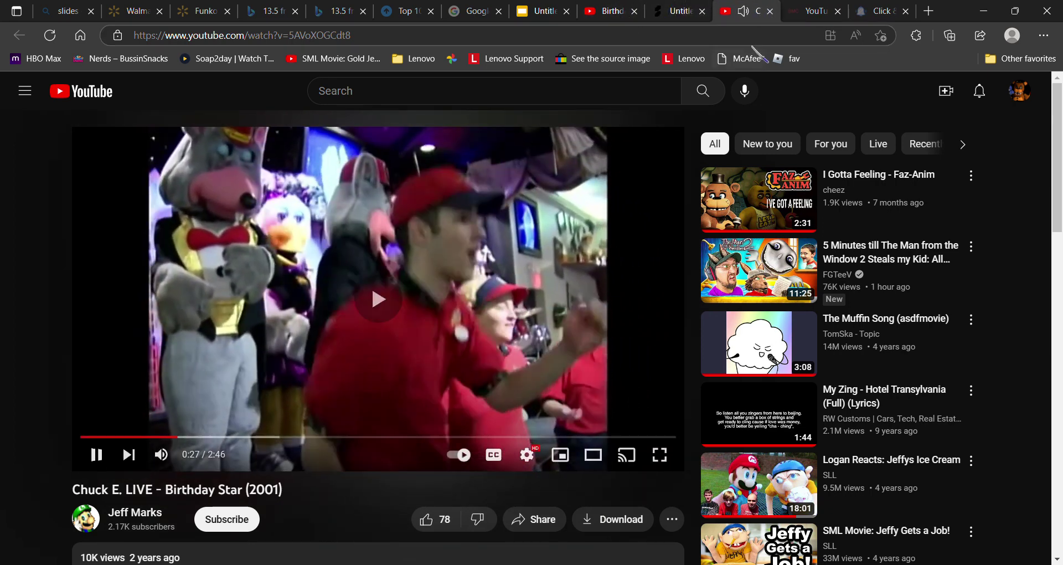
{"action": "key", "text": "space"}
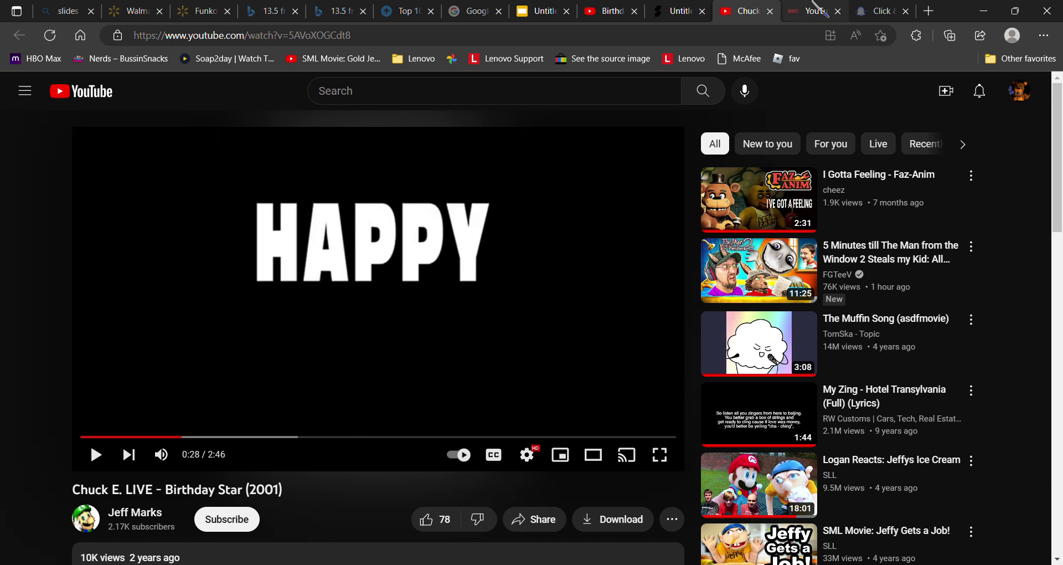
{"action": "left_click", "coordinate": [814, 4]}
{"action": "left_click", "coordinate": [678, 12]}
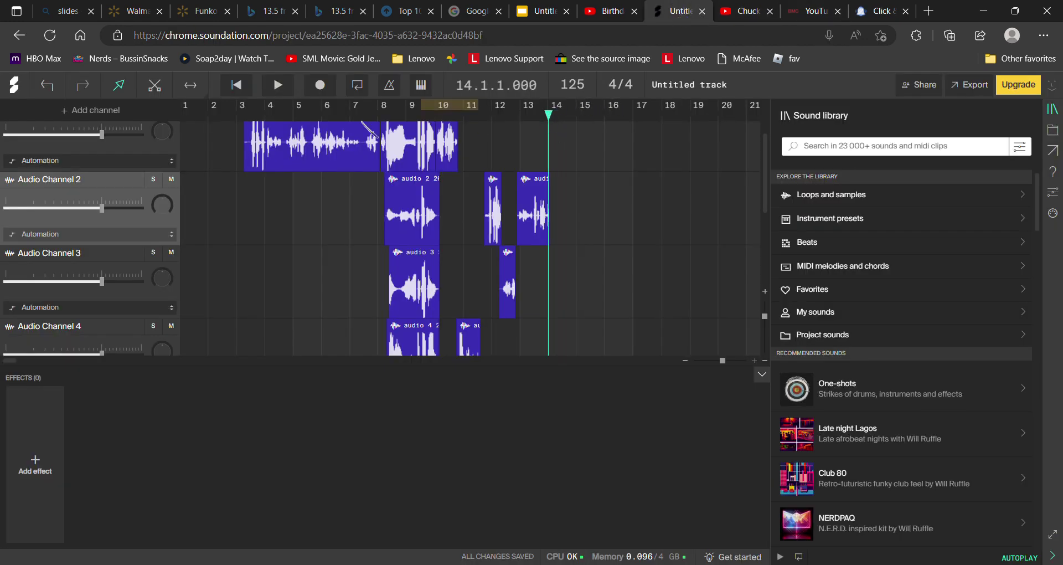
Replay the latest Audio Channel 2 take from bar 13 and stop just after bar 14.
{"action": "left_click", "coordinate": [278, 85]}
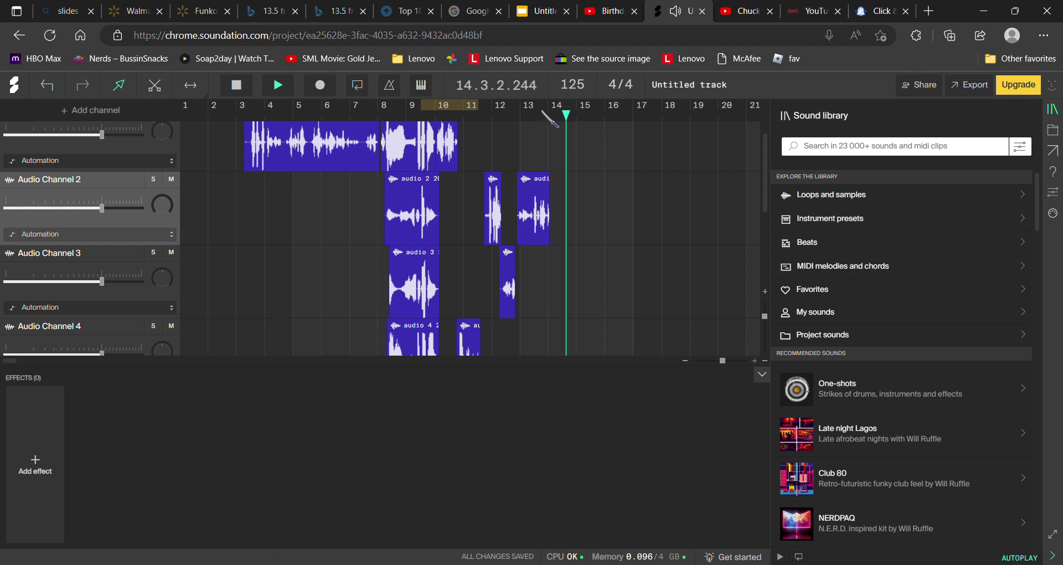
{"action": "left_click_drag", "start_coordinate": [578, 123], "coordinate": [522, 122]}
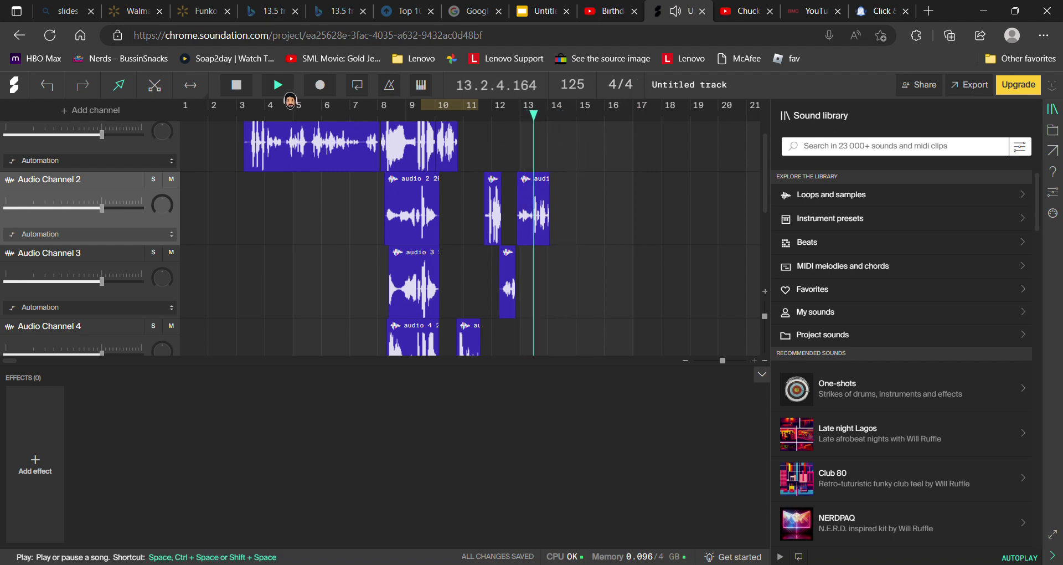
{"action": "key", "text": "space"}
Rewind the Chuck E. LIVE video a few seconds on YouTube, listen to the passage again, and return to Soundation.
{"action": "left_click", "coordinate": [622, 10]}
{"action": "left_click", "coordinate": [689, 11]}
{"action": "left_click", "coordinate": [740, 10]}
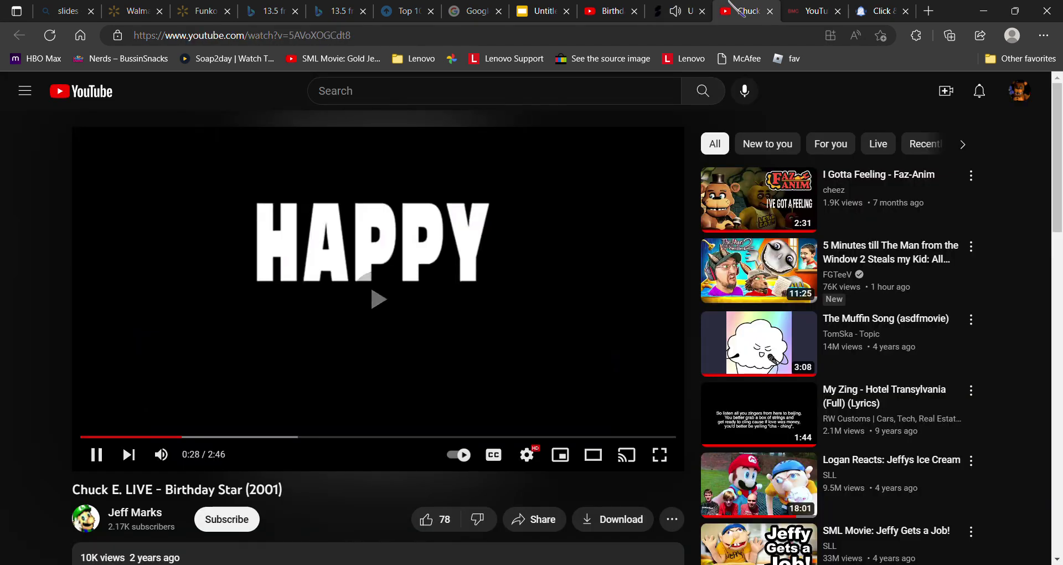
{"action": "key", "text": "Left"}
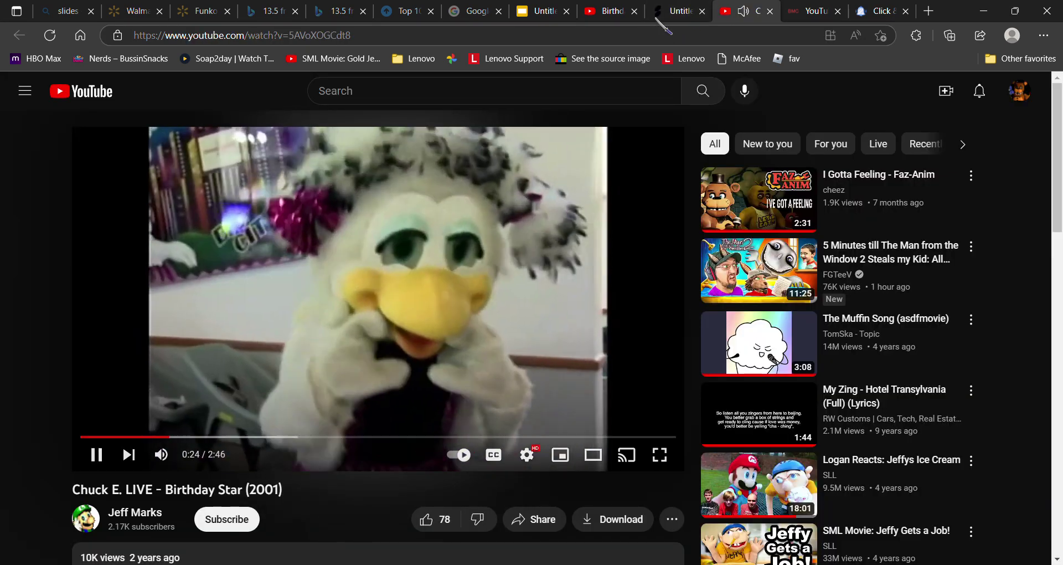
{"action": "key", "text": "ctrl+shift+Tab"}
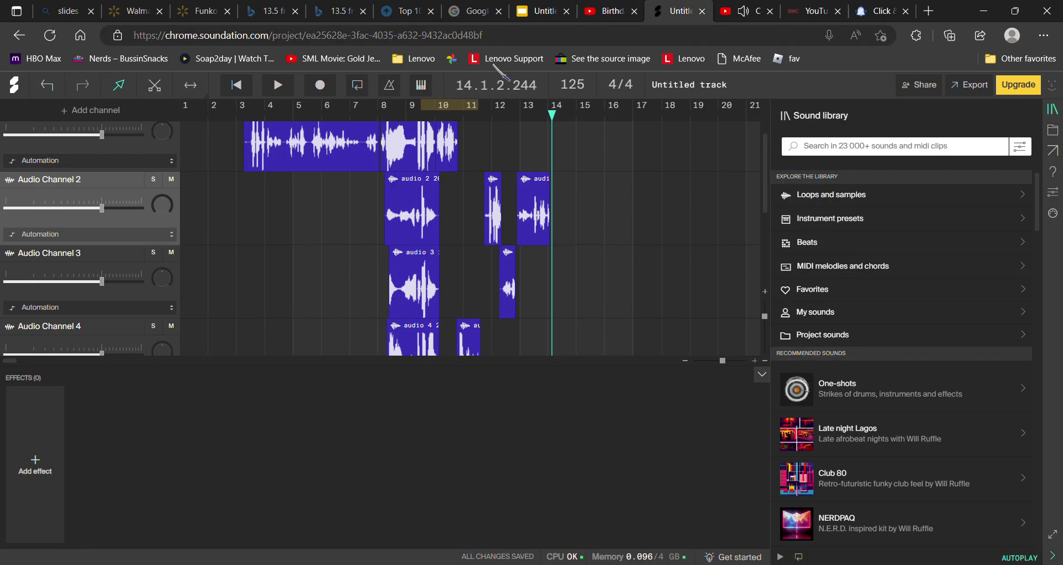
Record a take on the first audio channel from bar 14.1 to about bar 15.3 and play it back.
{"action": "left_click", "coordinate": [143, 152]}
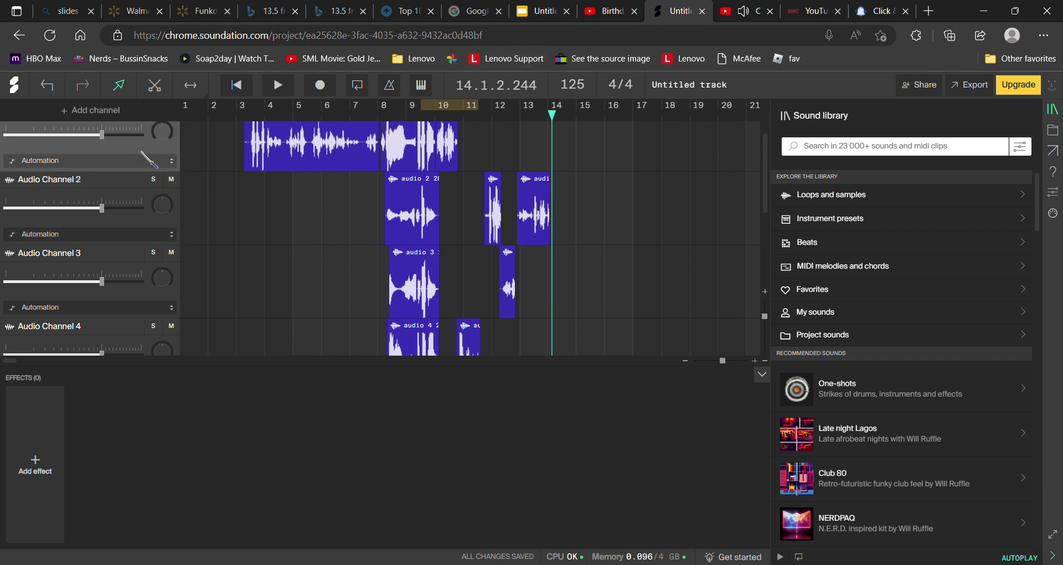
{"action": "left_click", "coordinate": [335, 93]}
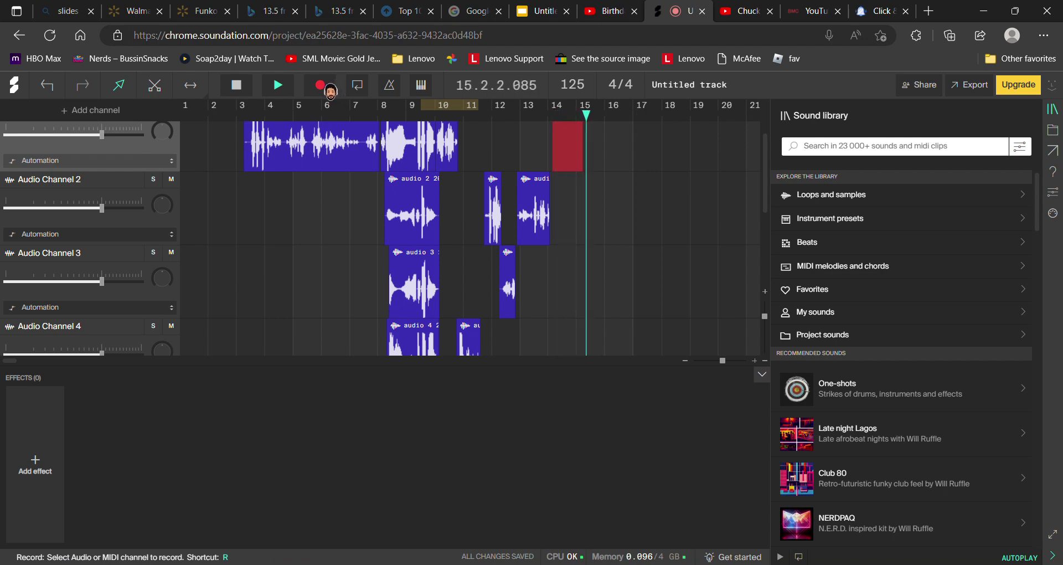
{"action": "left_click", "coordinate": [322, 86]}
{"action": "left_click", "coordinate": [520, 107]}
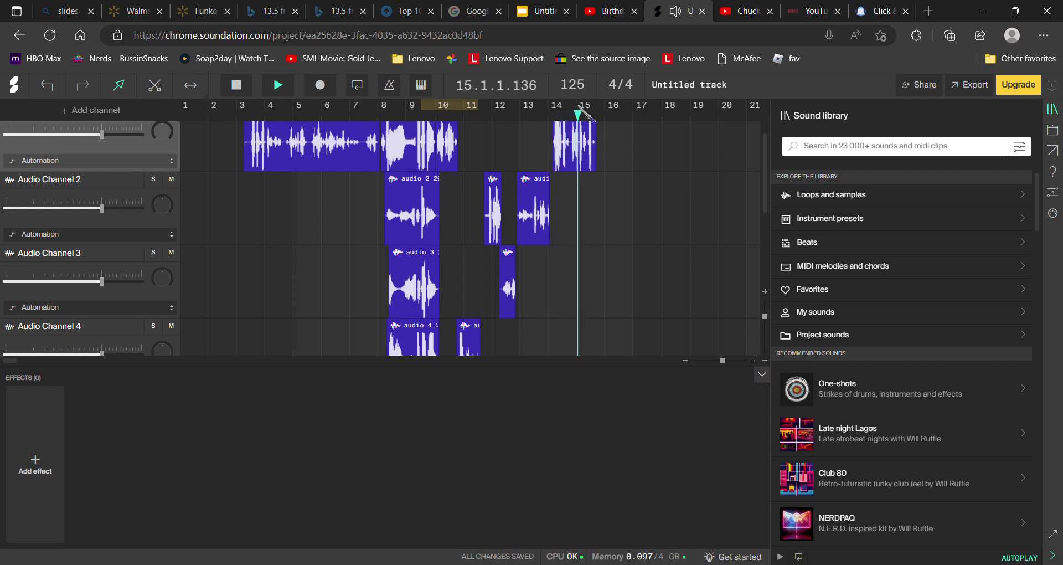
{"action": "left_click", "coordinate": [486, 134]}
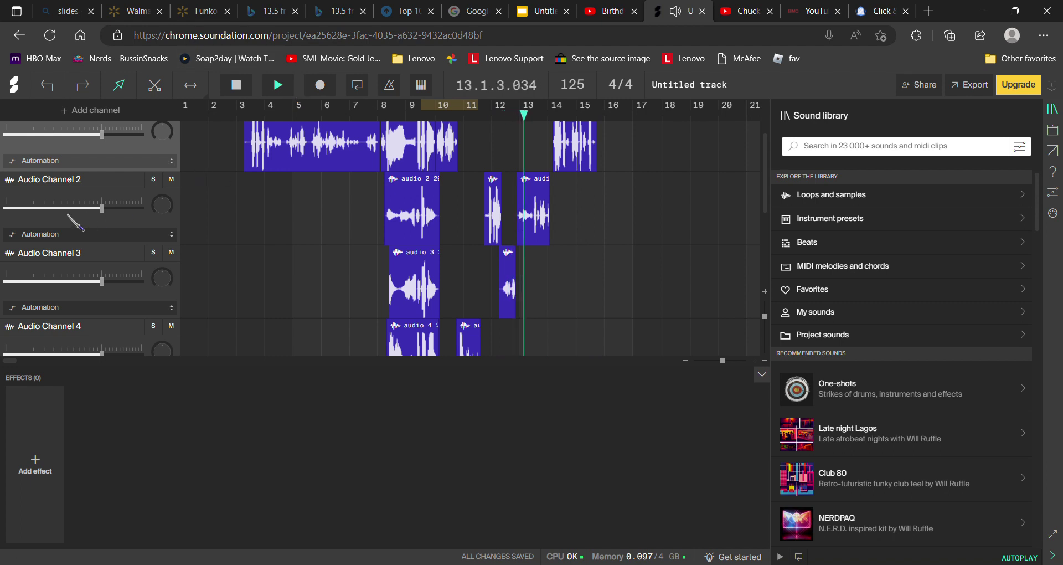
Record a second layer on Audio Channel 2 from bar 14.1, beneath the first channel's latest take.
{"action": "left_click", "coordinate": [117, 193]}
{"action": "left_click", "coordinate": [278, 84]}
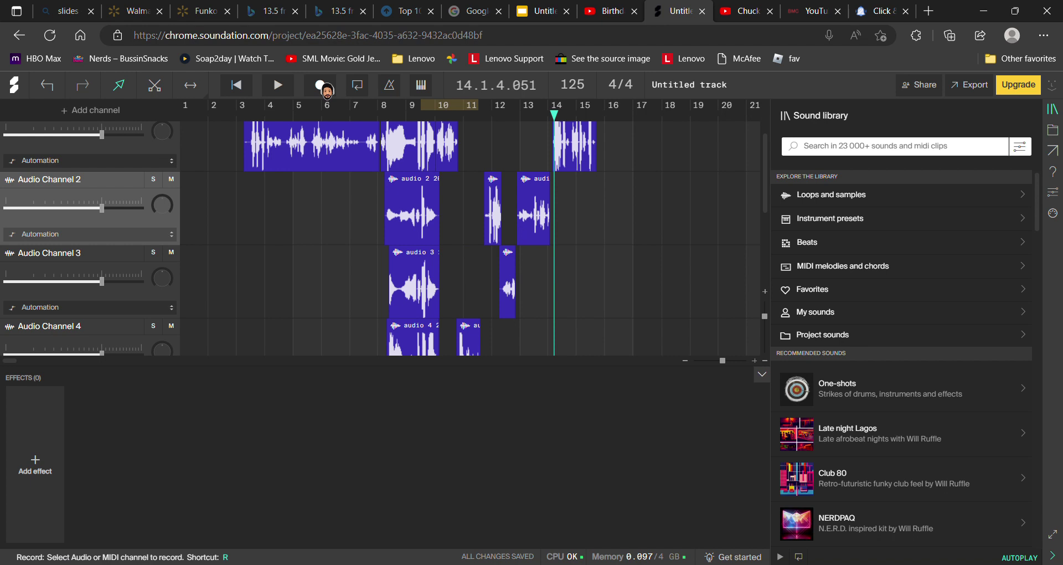
{"action": "left_click", "coordinate": [321, 86]}
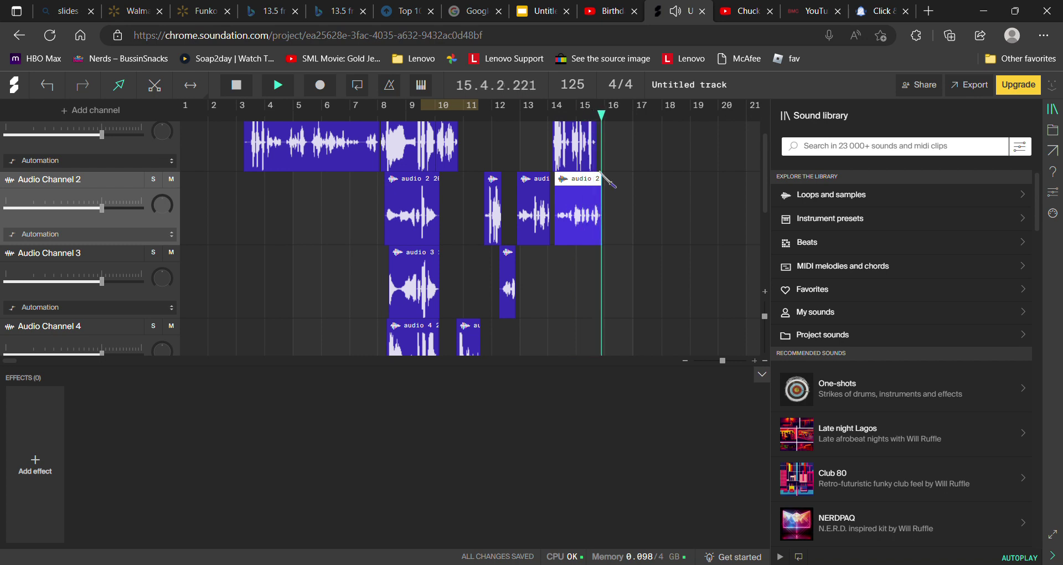
Delete the Audio Channel 2 take that starts at bar 14 and replay the passage leading up to it.
{"action": "right_click", "coordinate": [593, 192]}
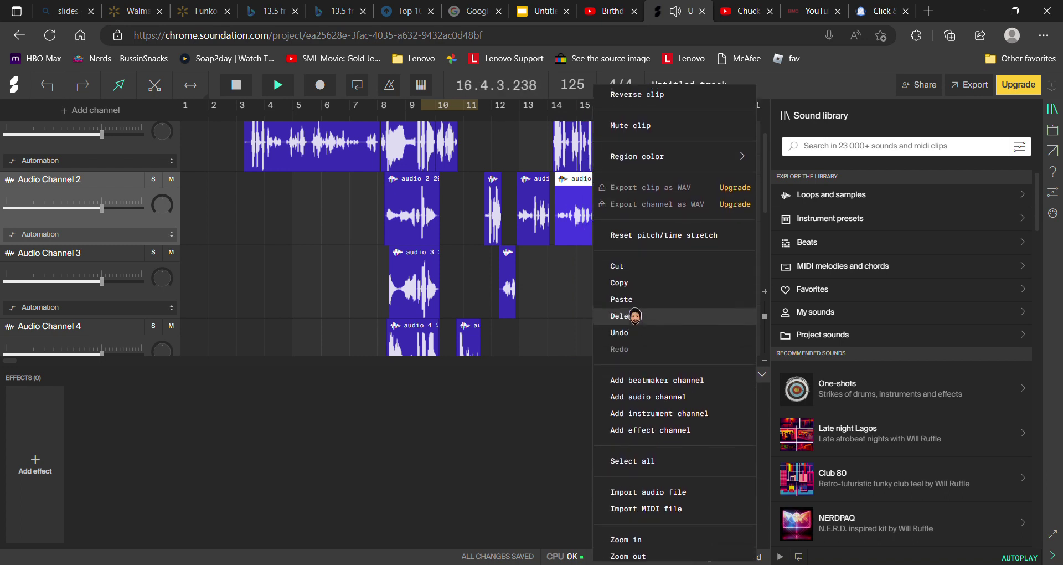
{"action": "left_click", "coordinate": [624, 315]}
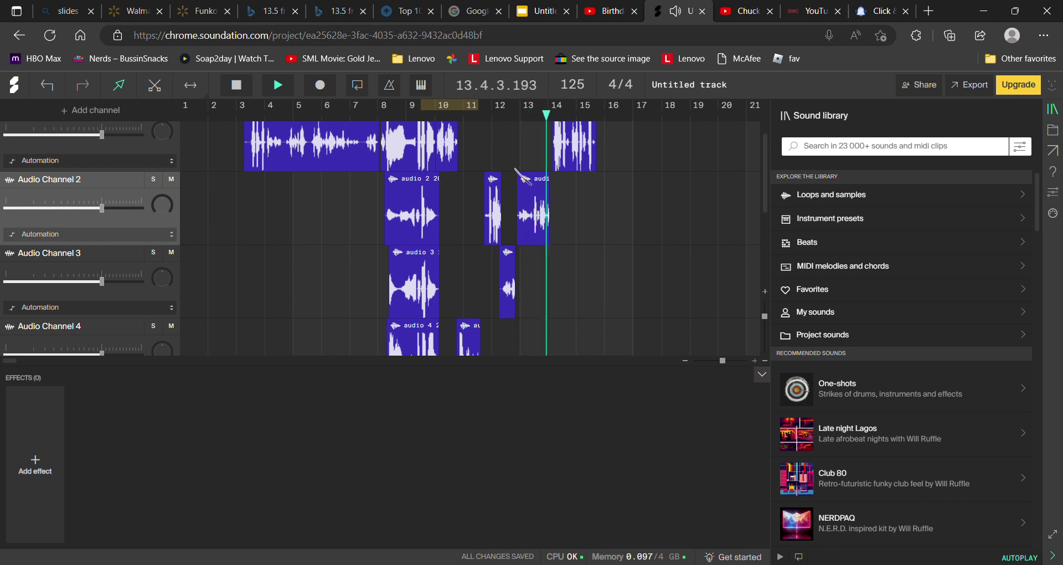
{"action": "left_click_drag", "start_coordinate": [578, 116], "coordinate": [526, 115]}
{"action": "left_click", "coordinate": [286, 86]}
Rewind the Chuck E. LIVE Birthday Star video on YouTube, listen to the passage again, pause it, and return to Soundation.
{"action": "left_click", "coordinate": [635, 4]}
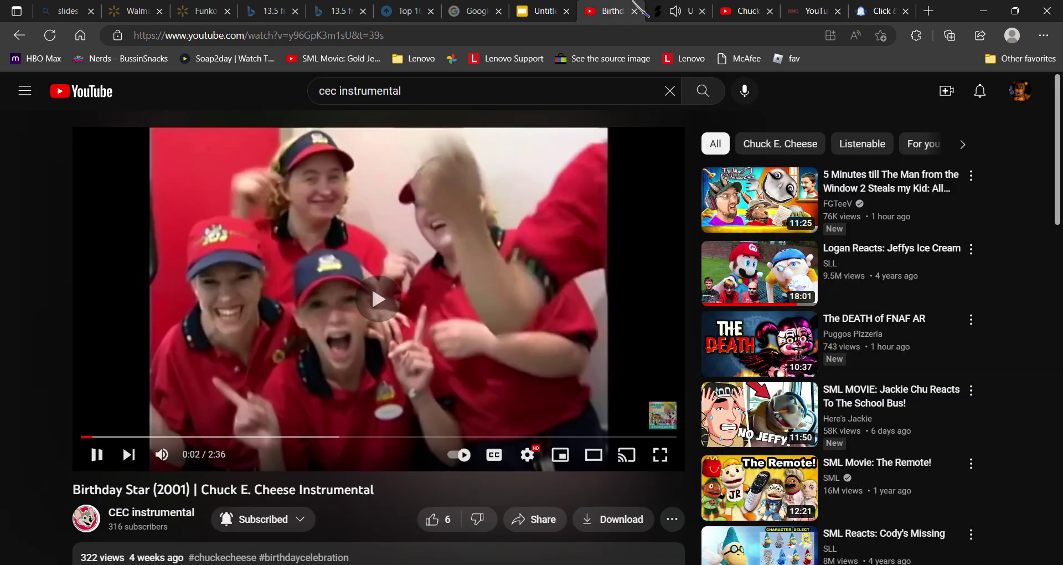
{"action": "left_click", "coordinate": [746, 11]}
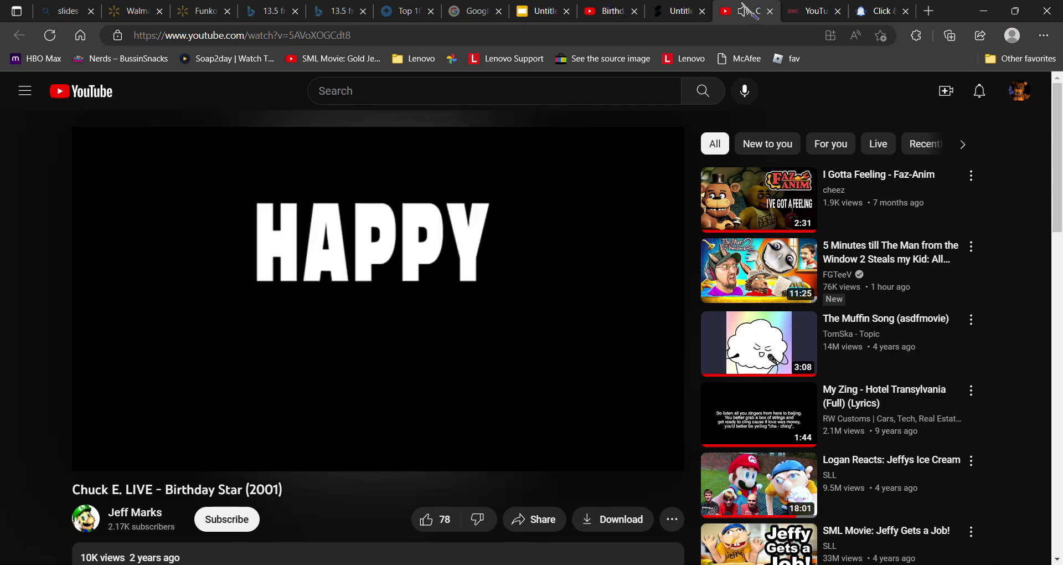
{"action": "key", "text": "Left"}
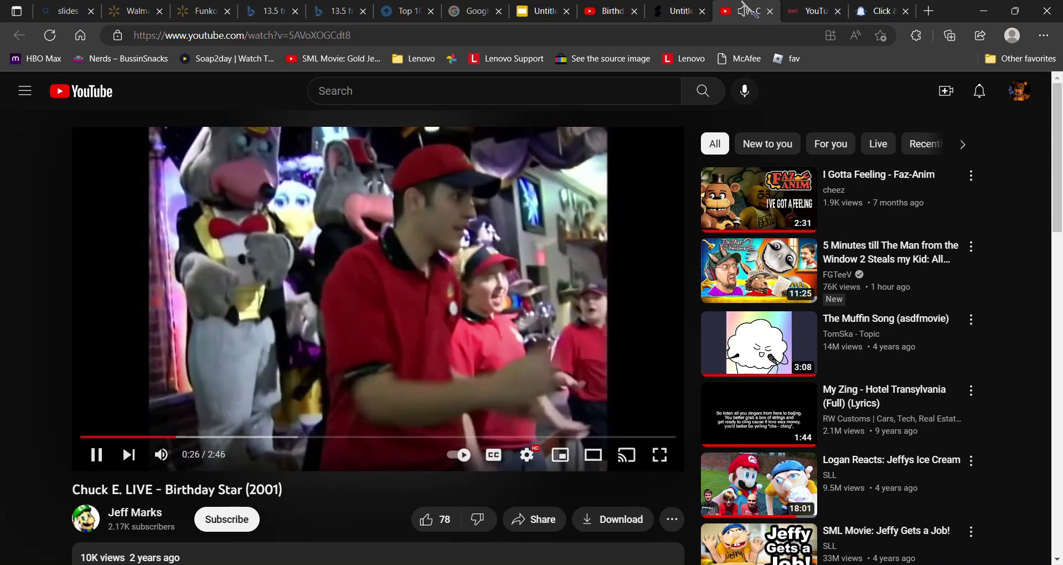
{"action": "key", "text": "space"}
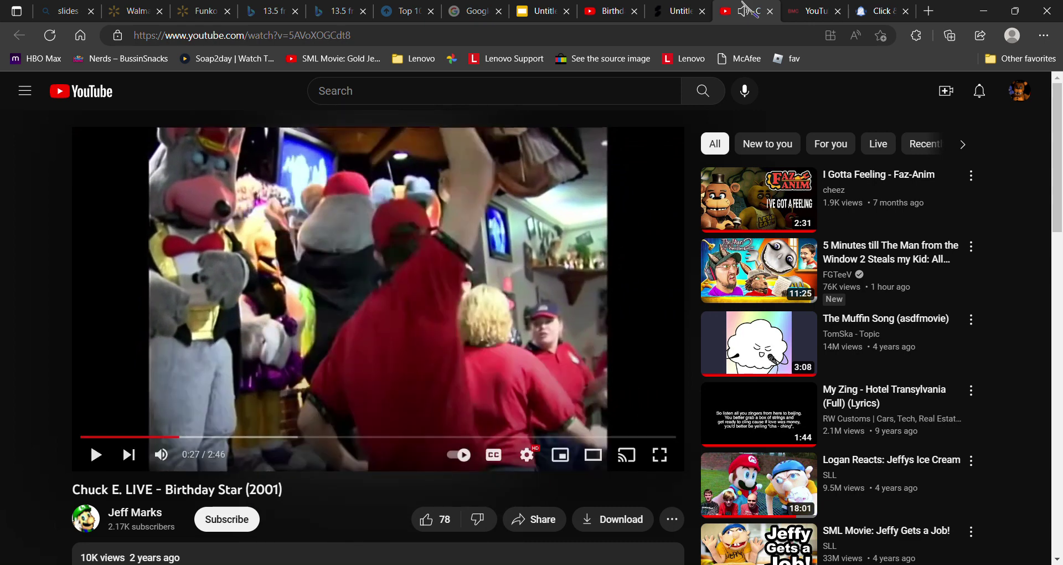
{"action": "left_click", "coordinate": [676, 3]}
Play in from bar 13 and record a new take on Audio Channel 2 from about bar 14.1 to bar 15.3.
{"action": "left_click", "coordinate": [547, 115]}
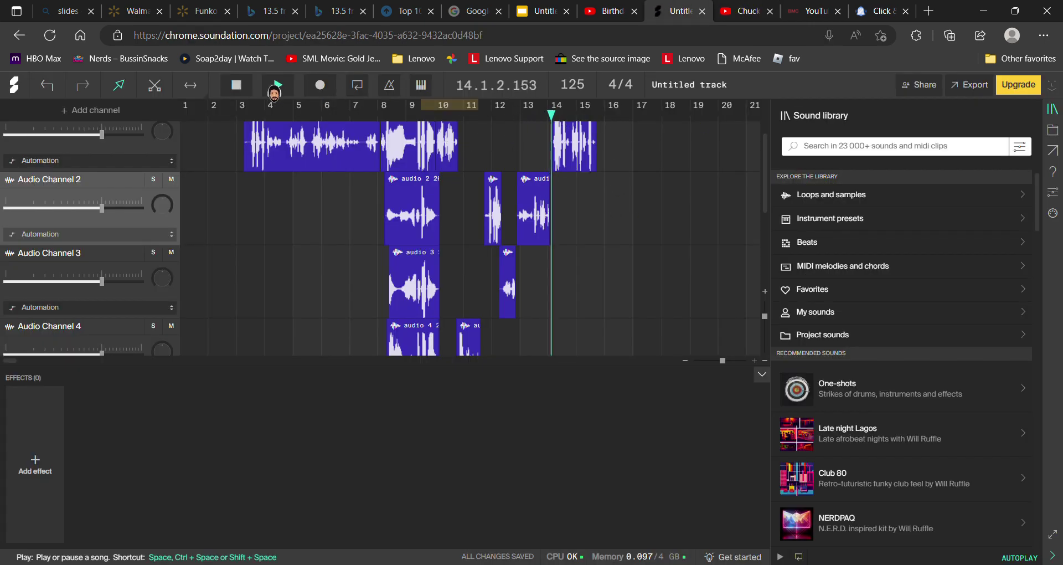
{"action": "left_click", "coordinate": [275, 87]}
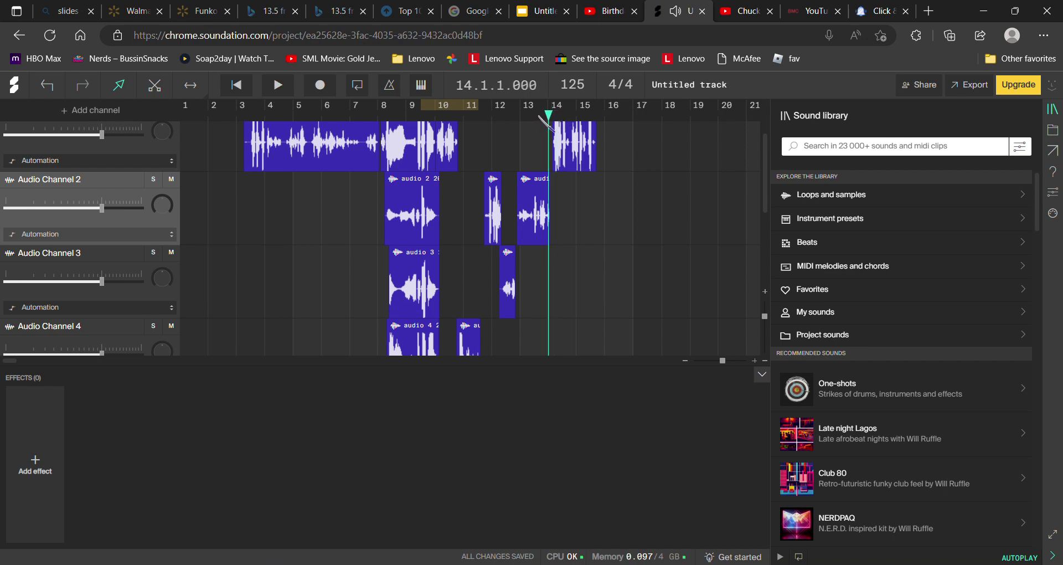
{"action": "left_click", "coordinate": [521, 117]}
{"action": "left_click", "coordinate": [277, 85]}
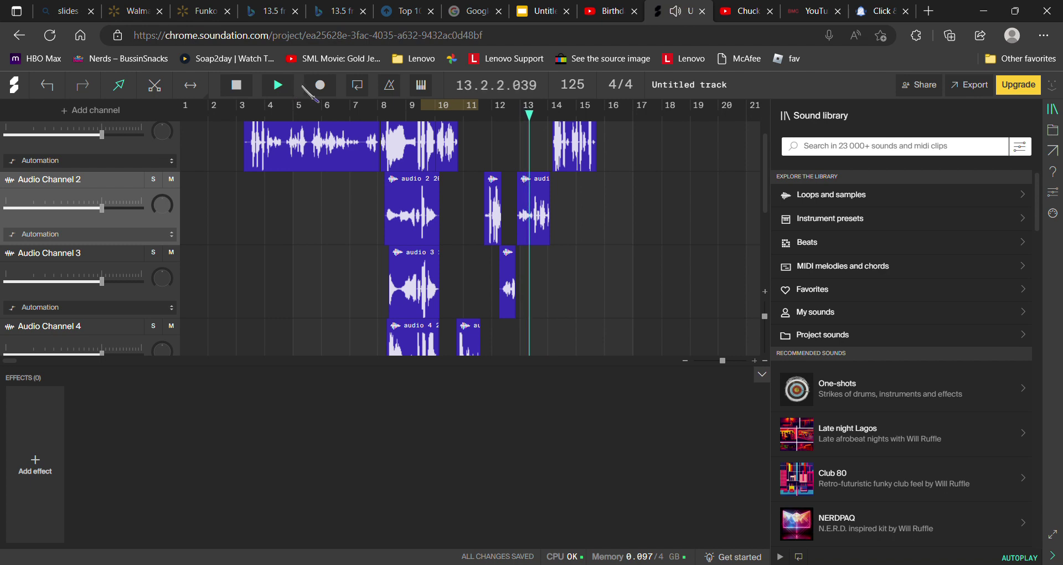
{"action": "left_click", "coordinate": [321, 85]}
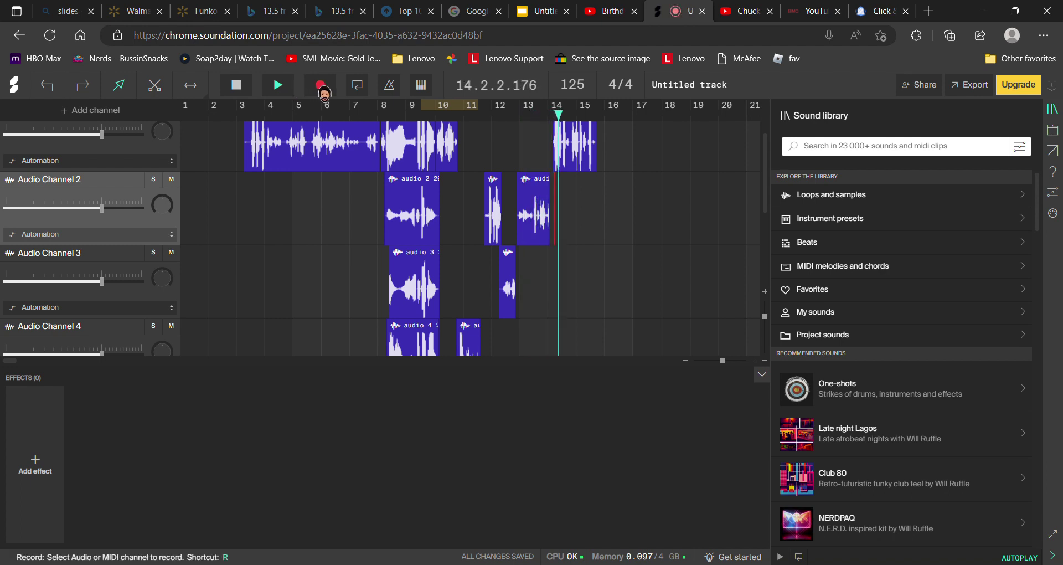
{"action": "left_click", "coordinate": [321, 86]}
Play back the new Audio Channel 2 take and stop at its end near bar 15.3.
{"action": "left_click", "coordinate": [523, 122]}
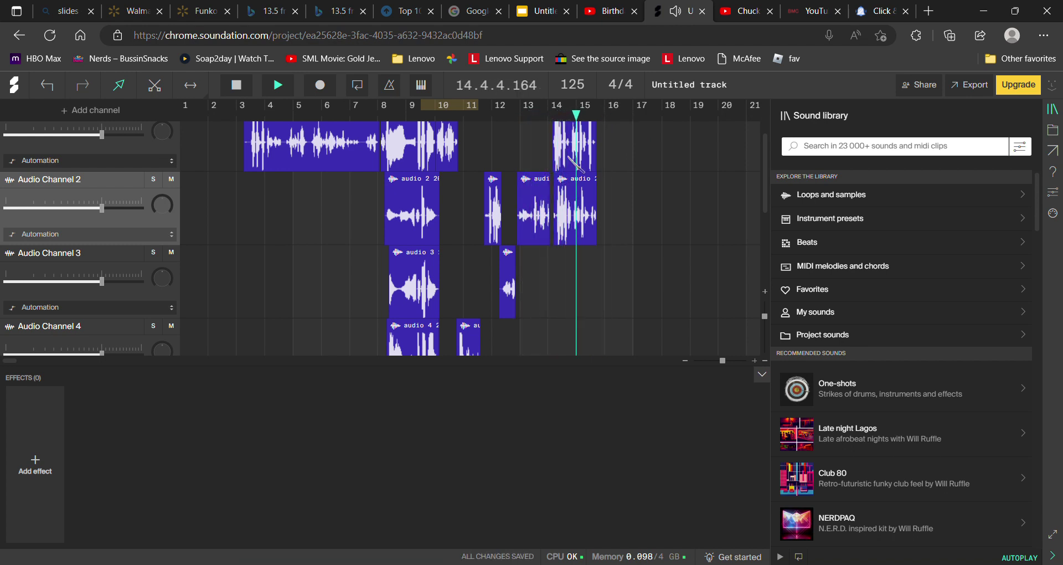
{"action": "left_click", "coordinate": [594, 115]}
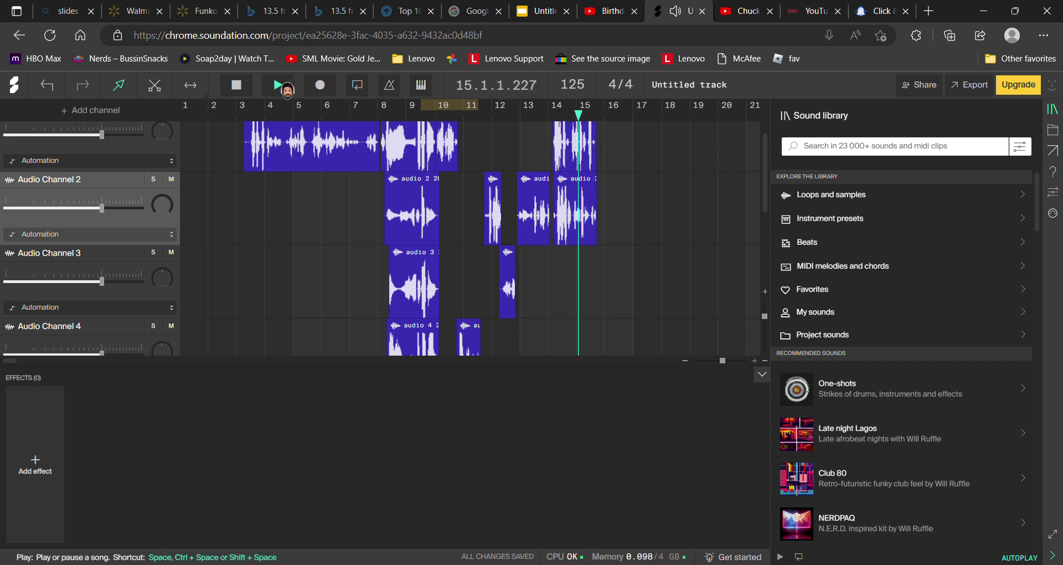
{"action": "left_click", "coordinate": [287, 89]}
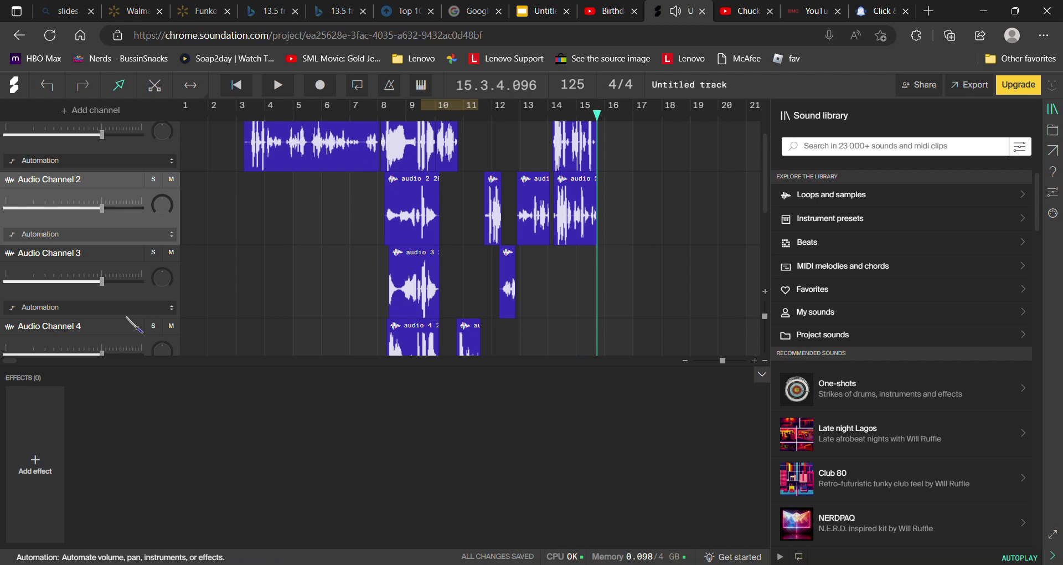
Record a short clip on Audio Channel 4 from about bar 15.3 and shift it slightly earlier.
{"action": "left_click", "coordinate": [134, 339]}
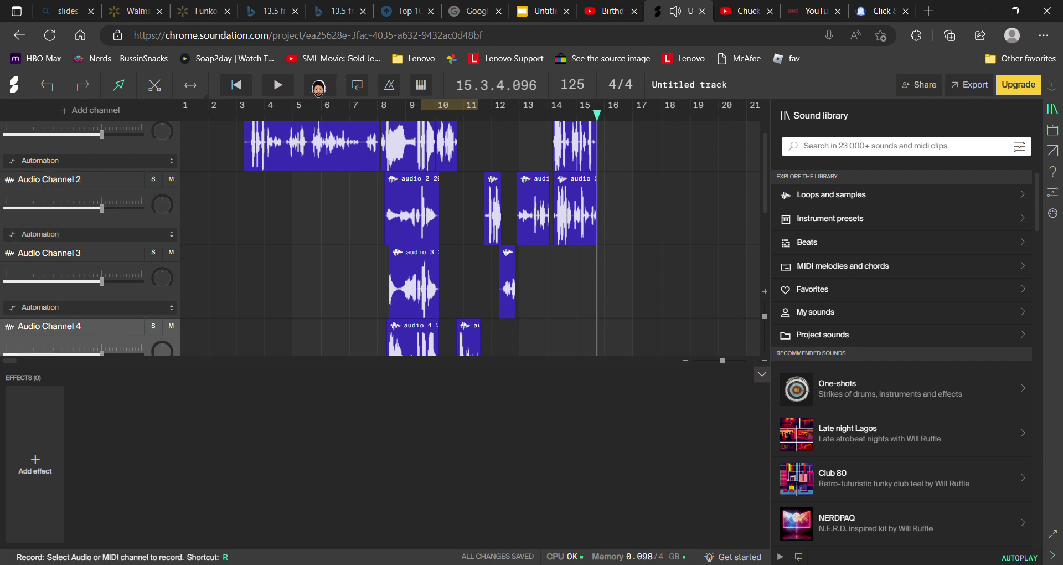
{"action": "left_click", "coordinate": [331, 90]}
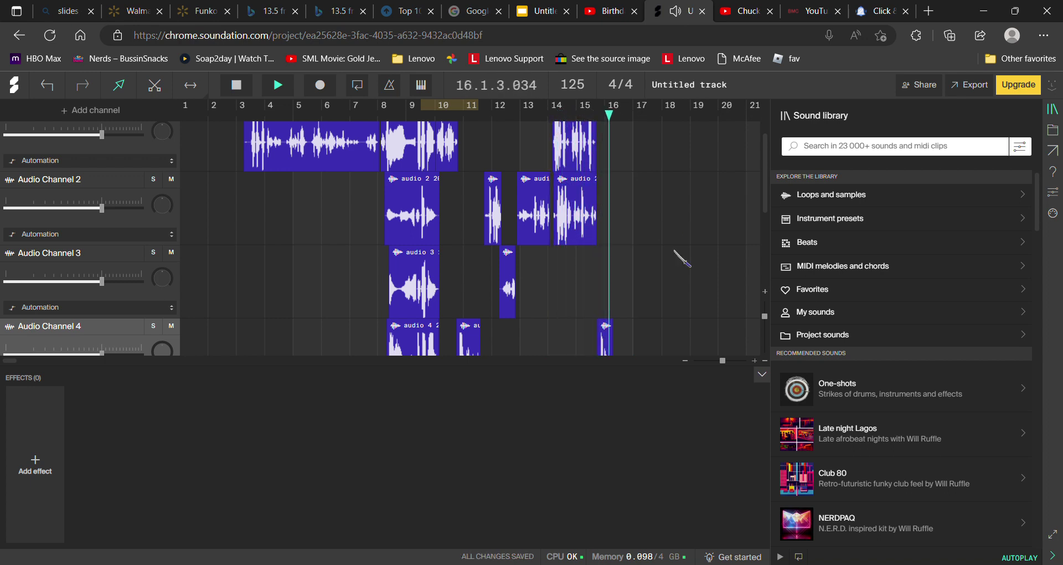
{"action": "left_click", "coordinate": [605, 326]}
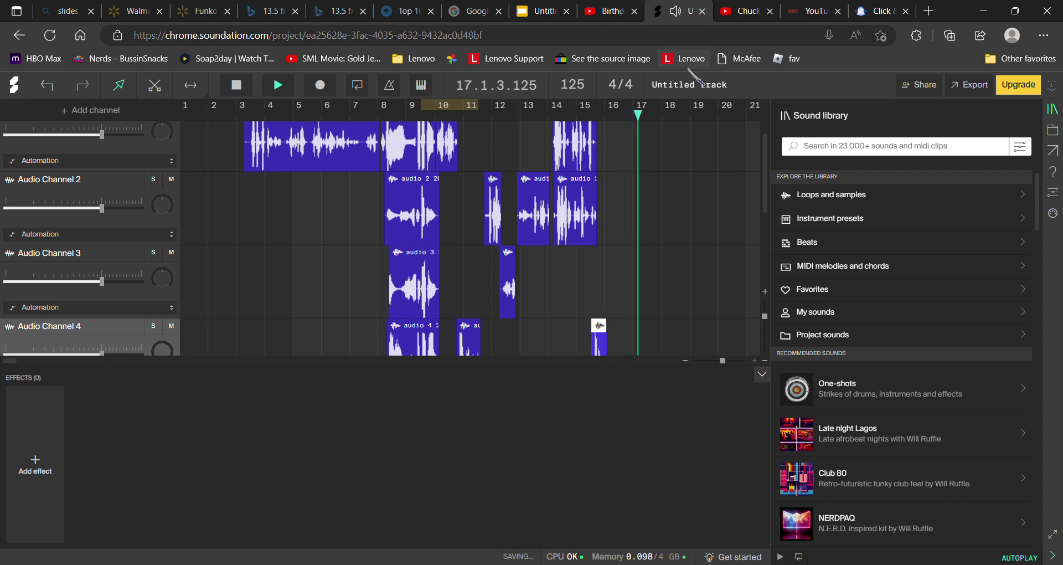
Replay the passage from around bar 14 with the Audio Channel 4 clip and stop playback.
{"action": "left_click_drag", "start_coordinate": [646, 116], "coordinate": [562, 182]}
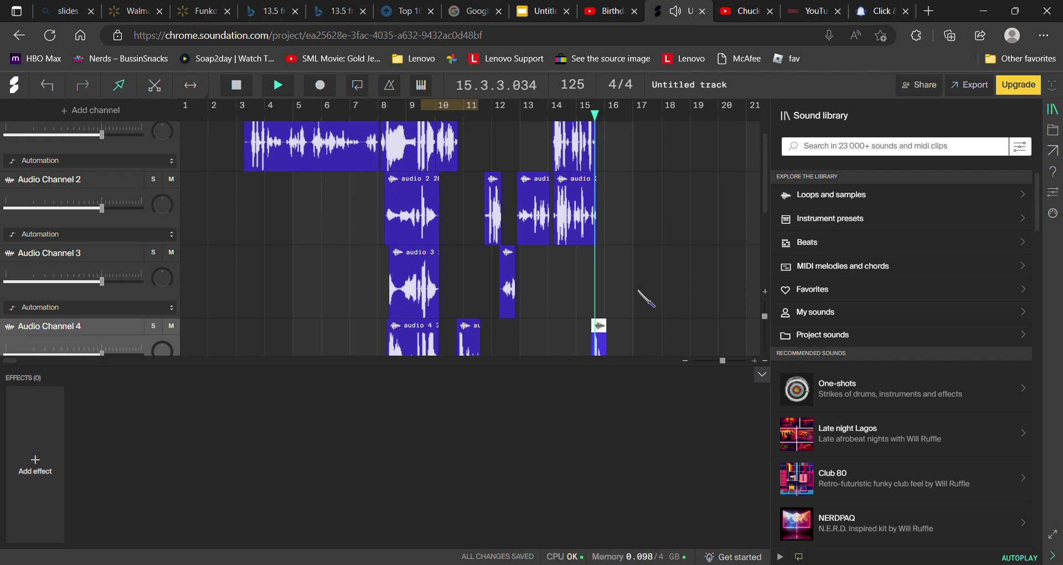
{"action": "left_click", "coordinate": [618, 115]}
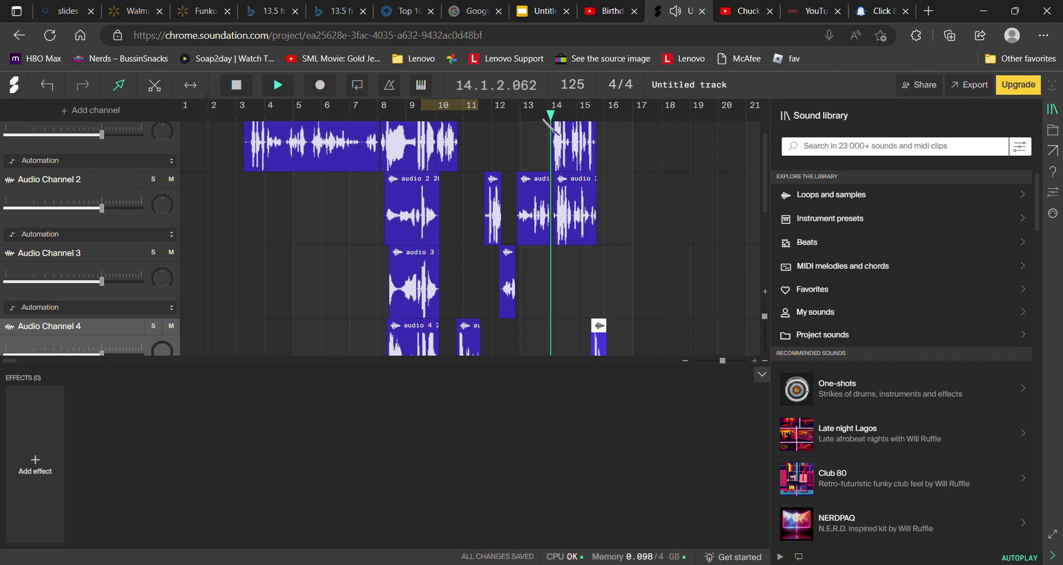
{"action": "key", "text": "space"}
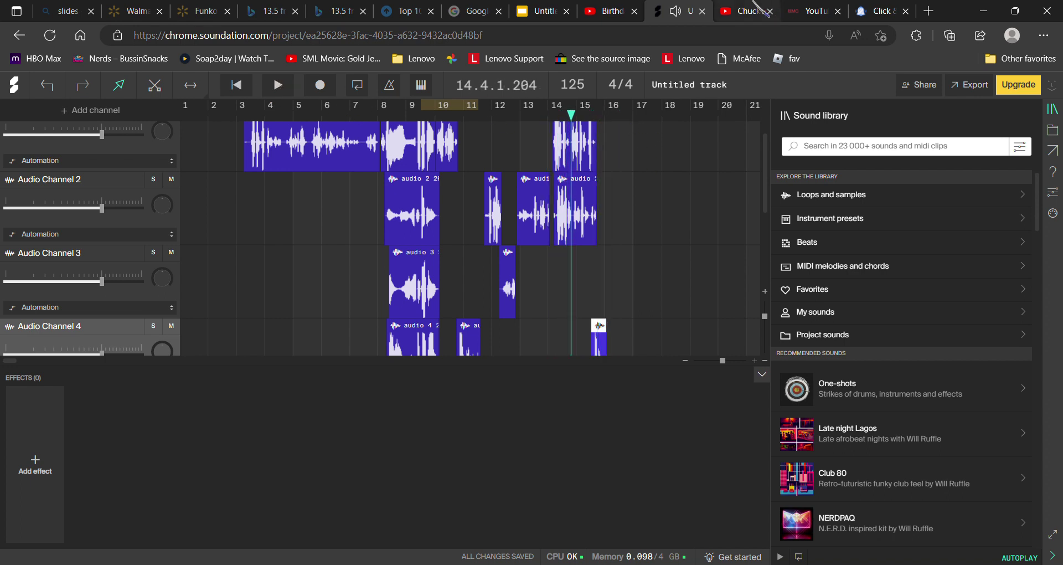
Replay the "Birthday" and "Clap your hands" passage of the Chuck E. LIVE video on YouTube, and return to Soundation.
{"action": "left_click", "coordinate": [742, 10]}
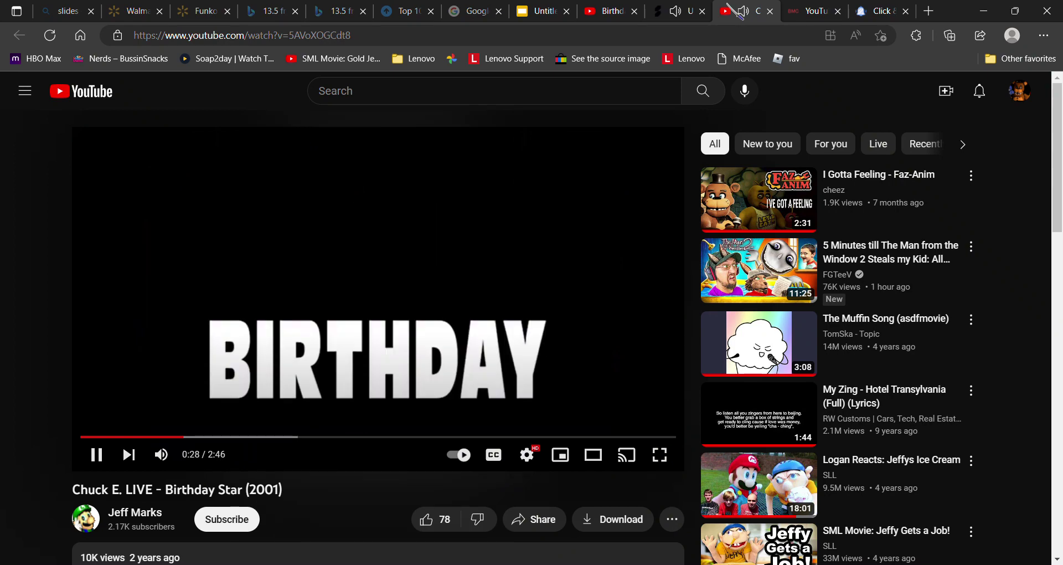
{"action": "key", "text": "space"}
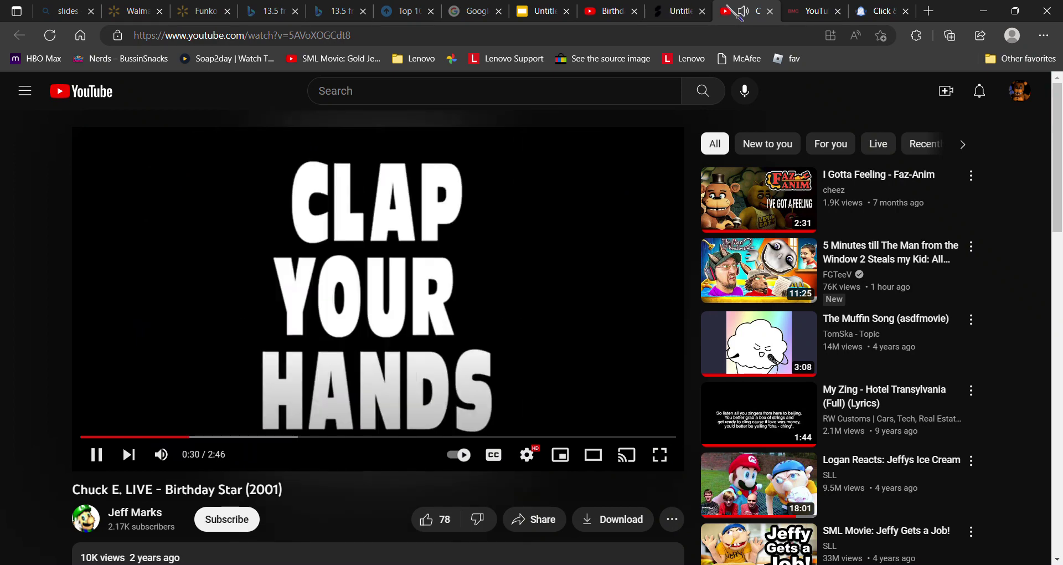
{"action": "key", "text": "Left"}
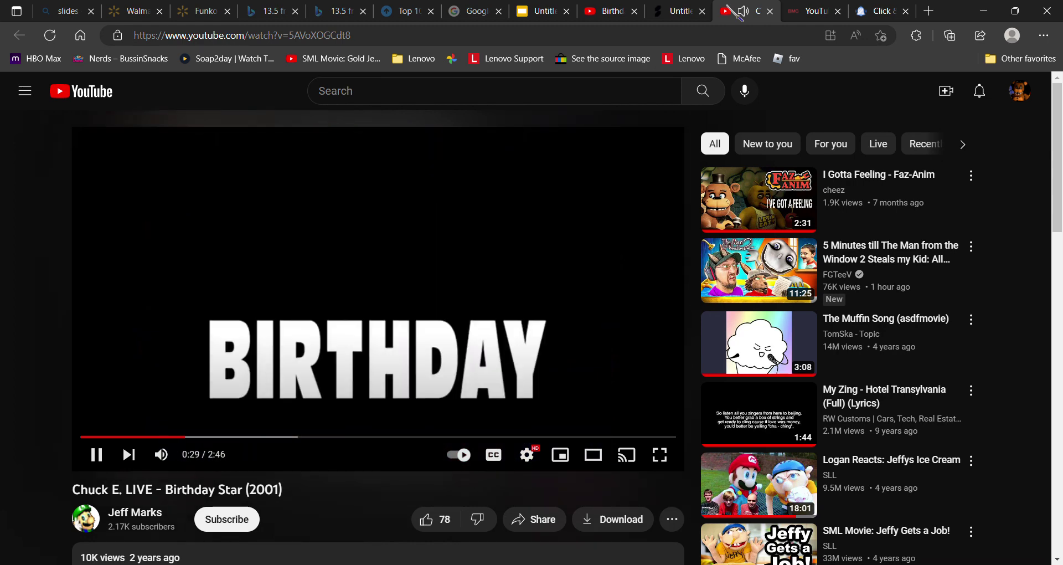
{"action": "key", "text": "Left"}
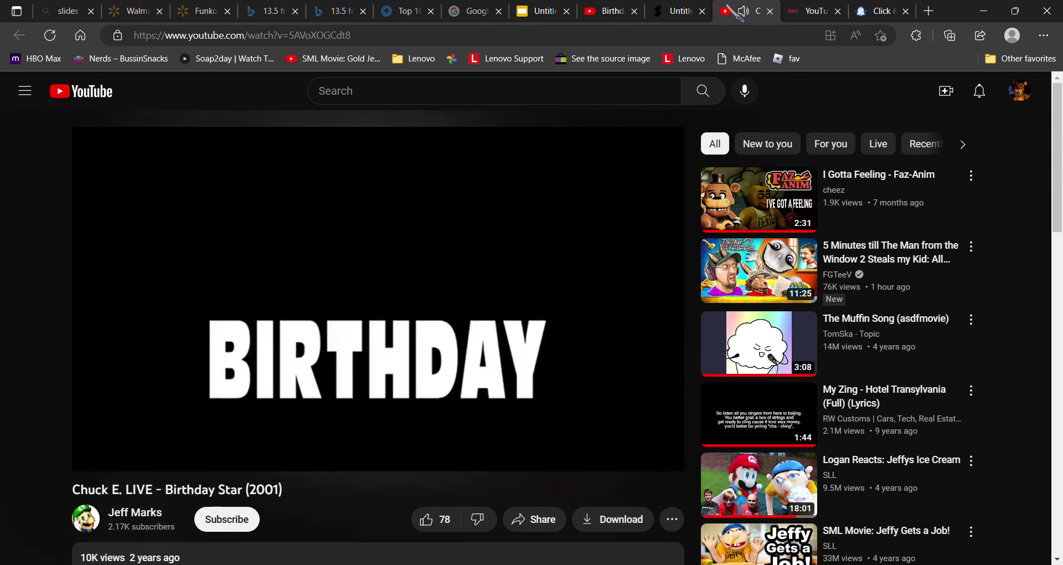
{"action": "left_click", "coordinate": [654, 4]}
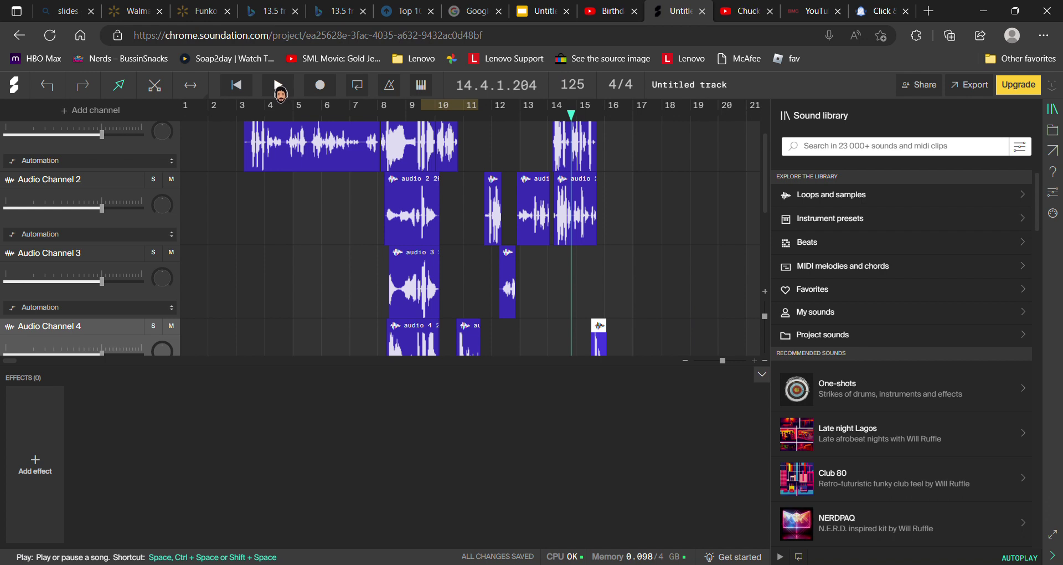
{"action": "left_click", "coordinate": [609, 11]}
{"action": "left_click", "coordinate": [742, 11]}
{"action": "key", "text": "Down"}
{"action": "key", "text": "Down"}
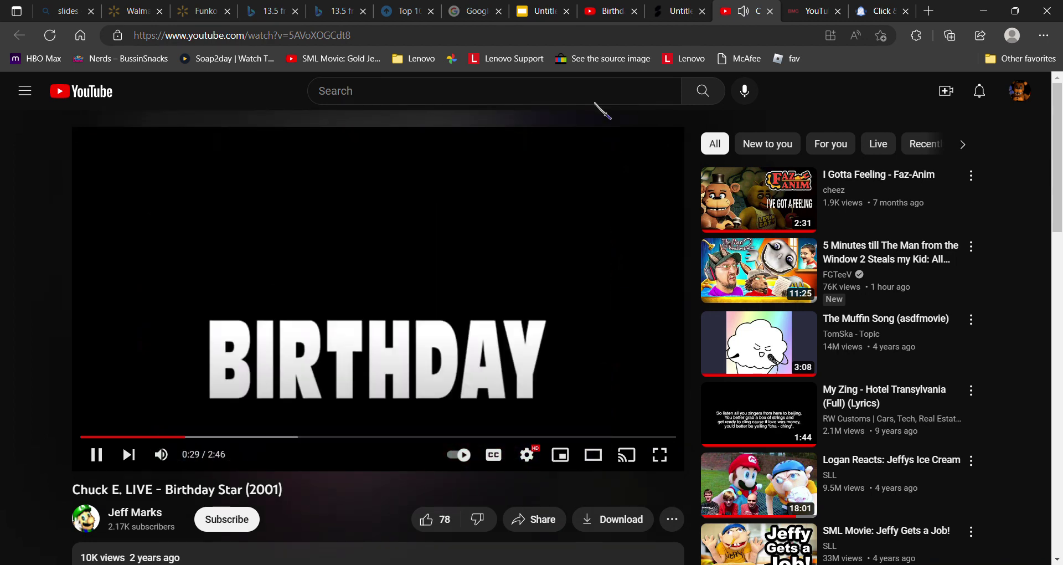
{"action": "key", "text": "space"}
{"action": "left_click", "coordinate": [672, 8]}
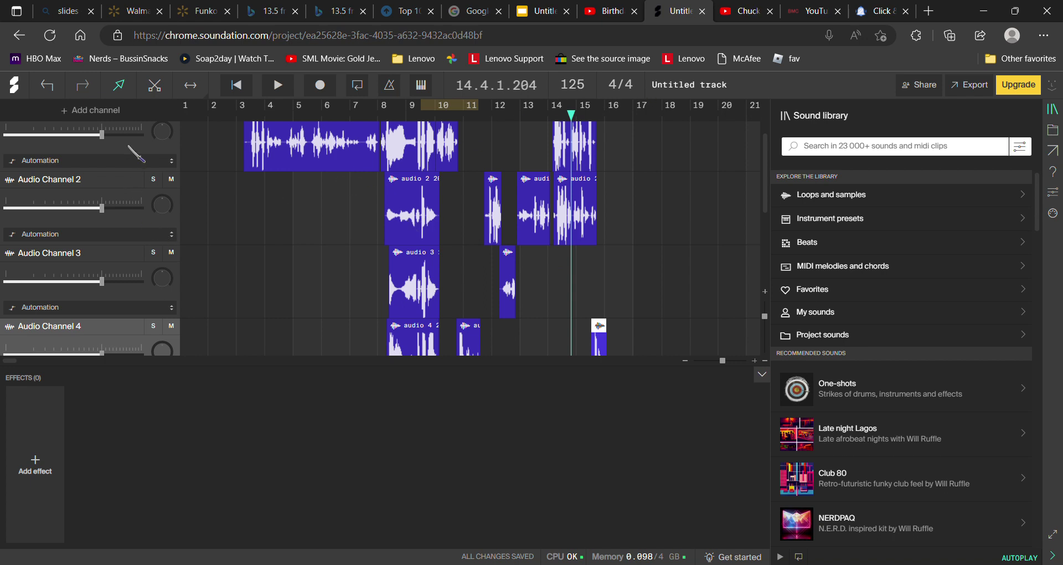
Try a short take on the first audio channel after bar 15.3, play it back, and remove it.
{"action": "left_click", "coordinate": [361, 125]}
{"action": "left_click", "coordinate": [278, 85]}
{"action": "left_click", "coordinate": [320, 84]}
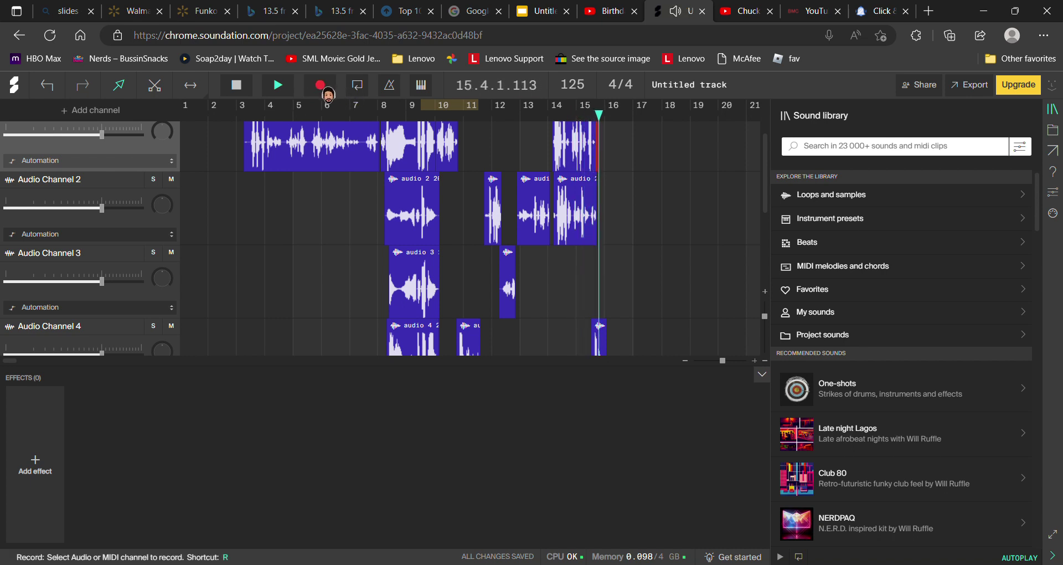
{"action": "left_click_drag", "start_coordinate": [626, 109], "coordinate": [574, 124]}
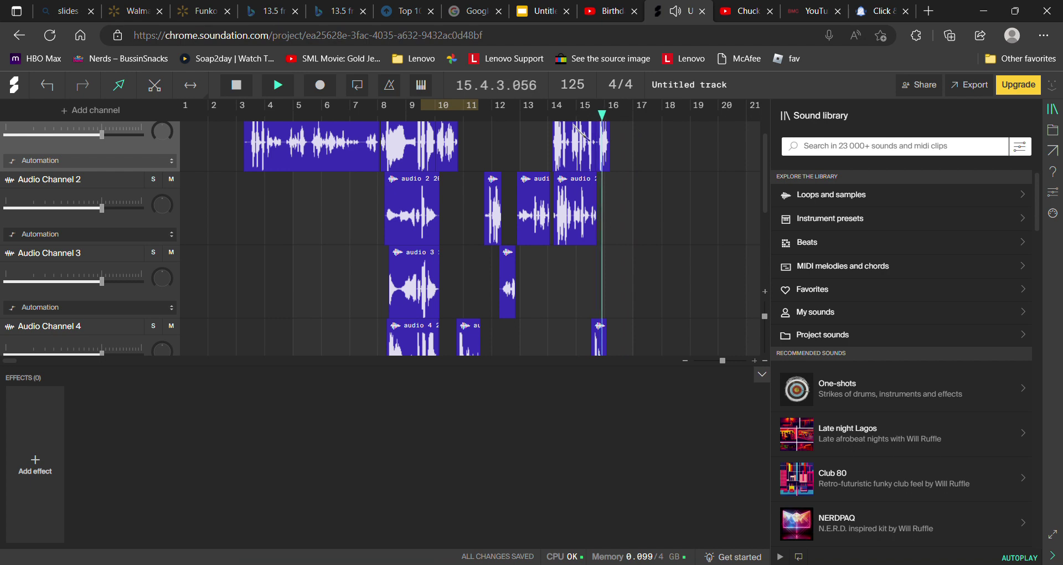
{"action": "right_click", "coordinate": [604, 138]}
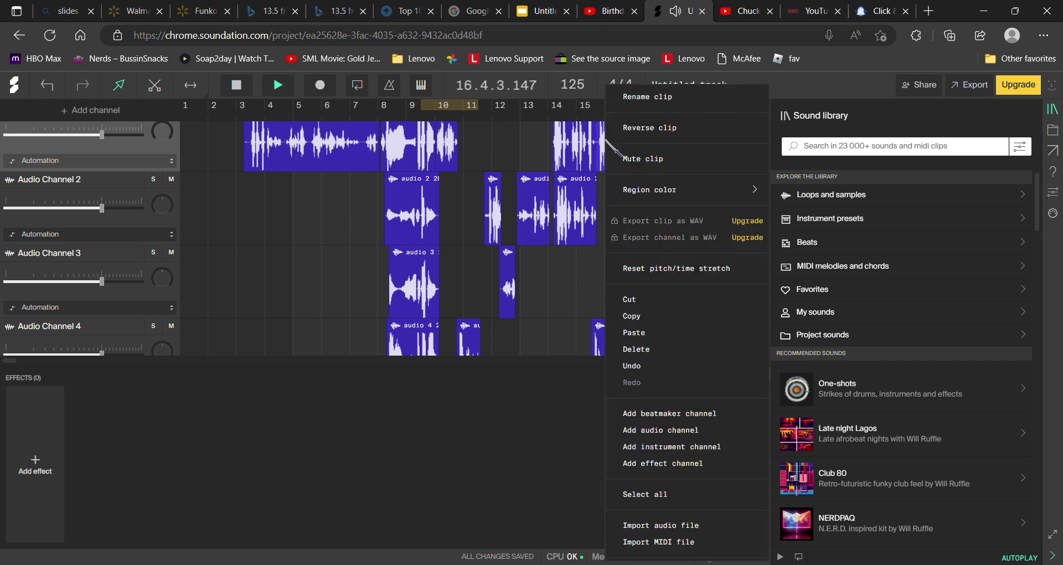
{"action": "left_click", "coordinate": [685, 308]}
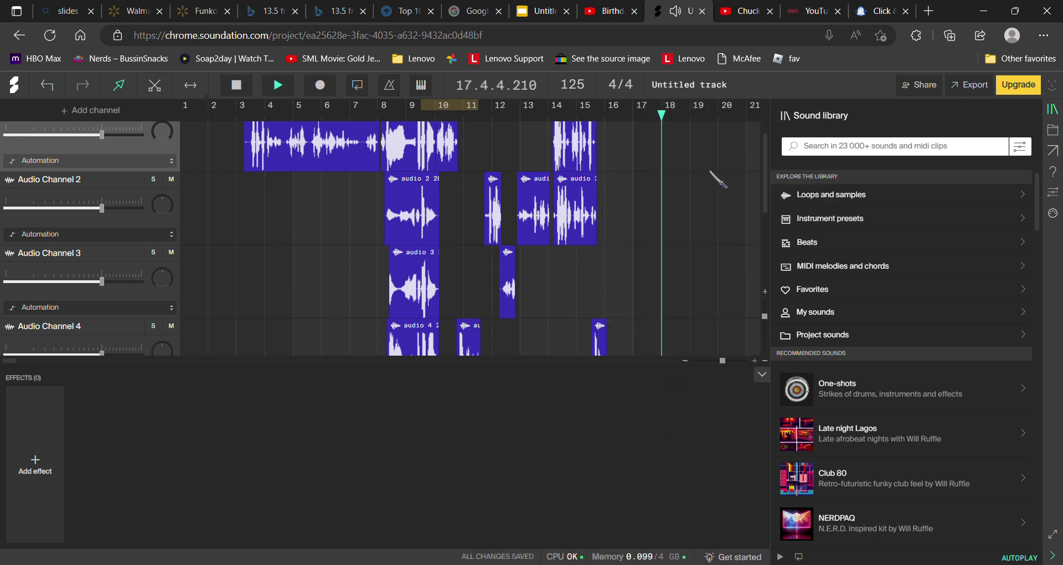
Record a short clip on Audio Channel 3 from about bar 15.3 and shift it slightly earlier.
{"action": "left_click", "coordinate": [523, 160]}
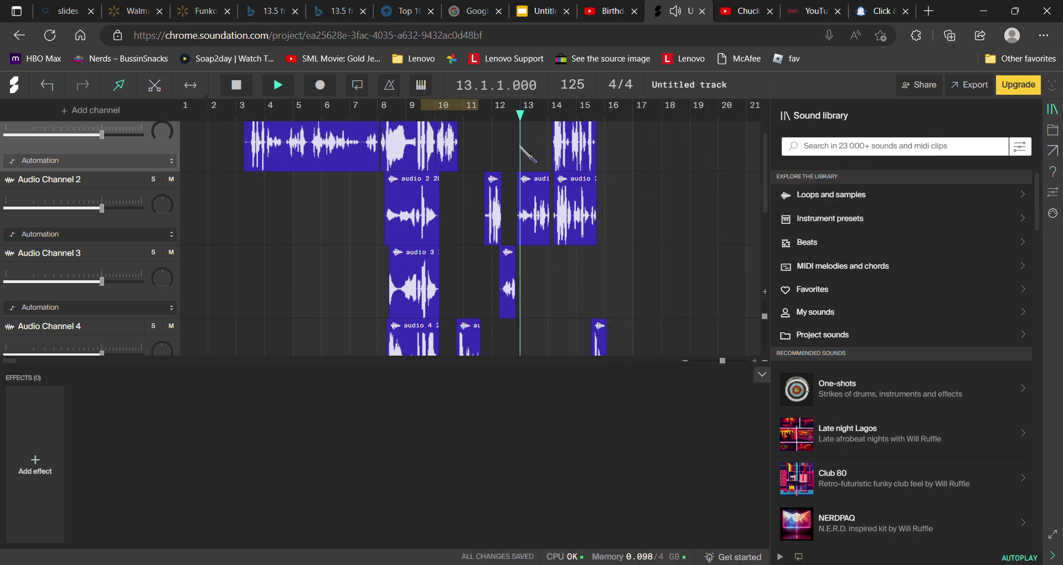
{"action": "left_click", "coordinate": [162, 275]}
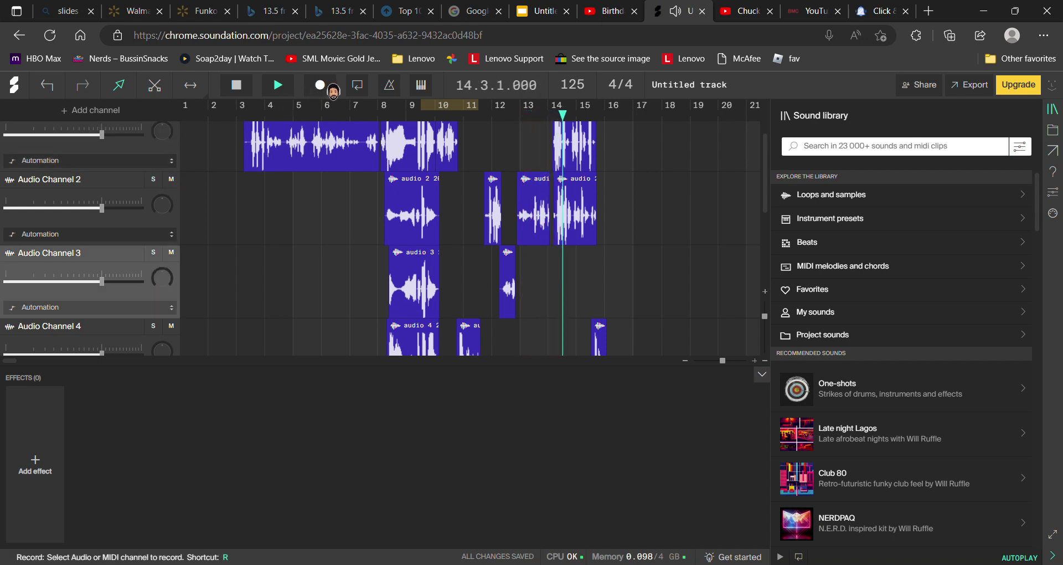
{"action": "left_click", "coordinate": [322, 86]}
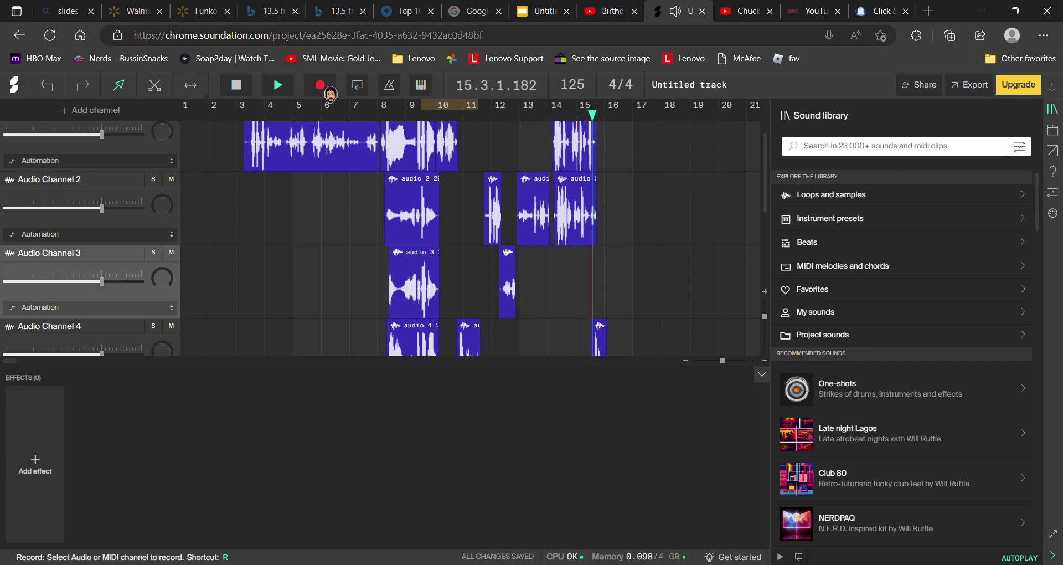
{"action": "left_click", "coordinate": [321, 85]}
{"action": "left_click", "coordinate": [603, 117]}
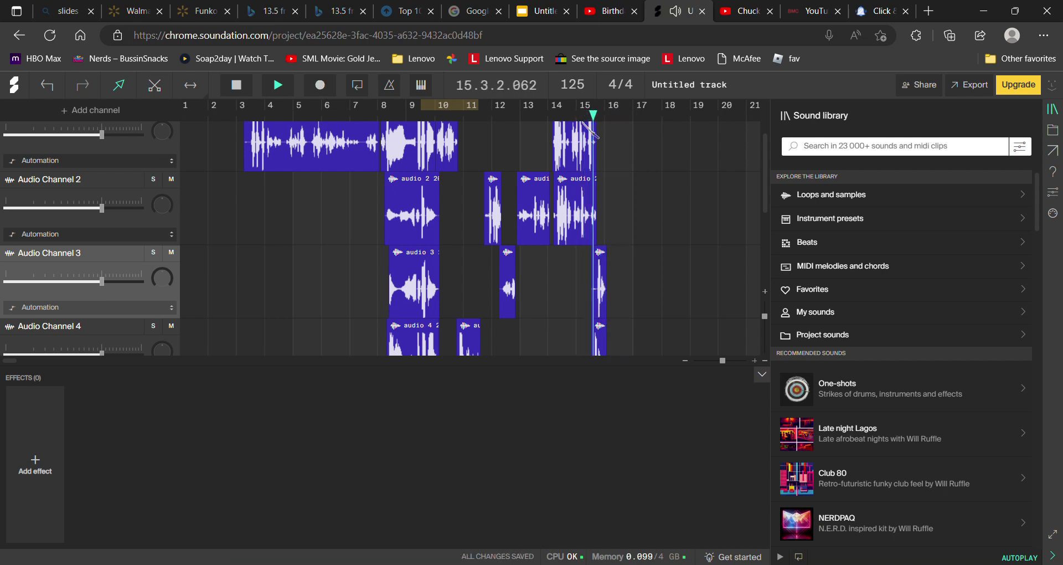
{"action": "left_click_drag", "start_coordinate": [609, 287], "coordinate": [606, 287]}
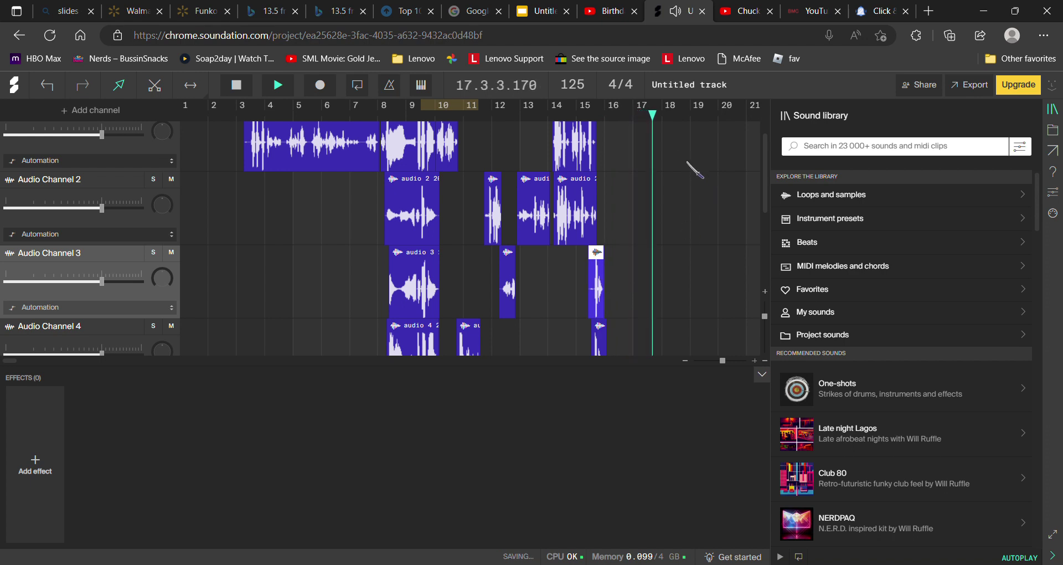
Shorten the end of the Audio Channel 3 clip near bar 15.3 and test its position slightly earlier while replaying the passage.
{"action": "left_click", "coordinate": [562, 129]}
{"action": "left_click", "coordinate": [560, 129]}
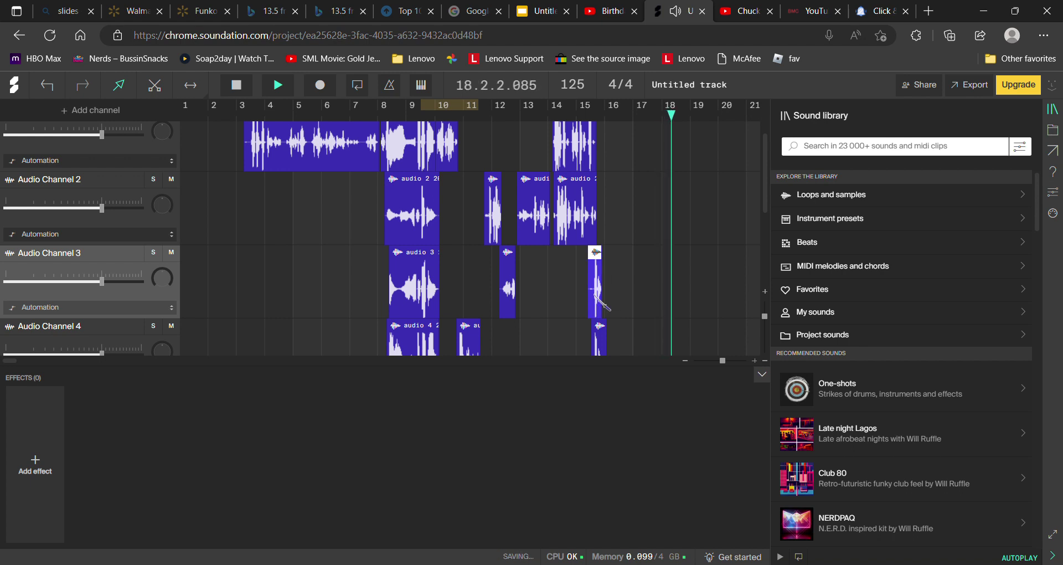
{"action": "left_click", "coordinate": [687, 112]}
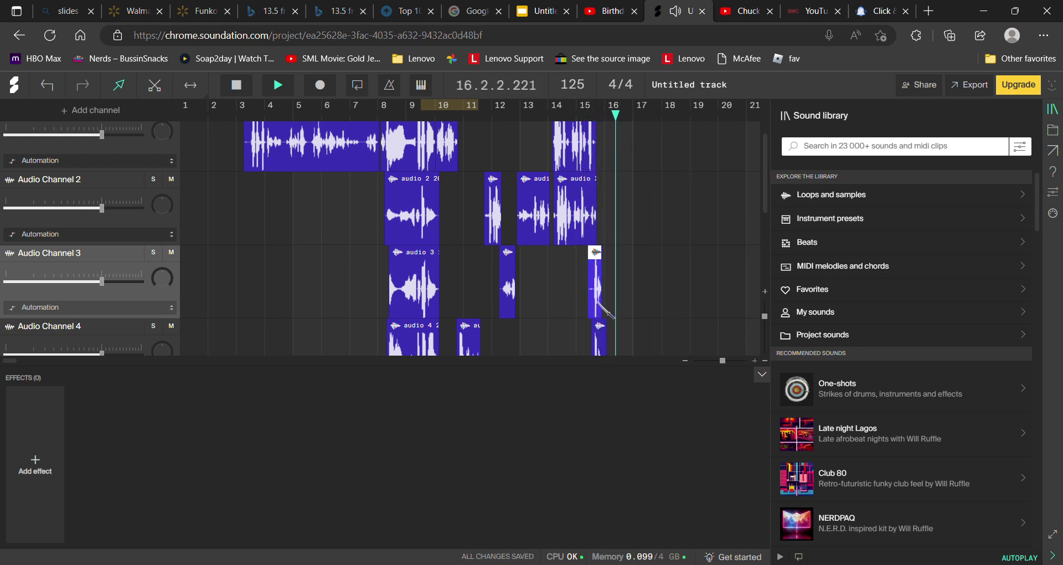
{"action": "left_click_drag", "start_coordinate": [595, 306], "coordinate": [593, 306]}
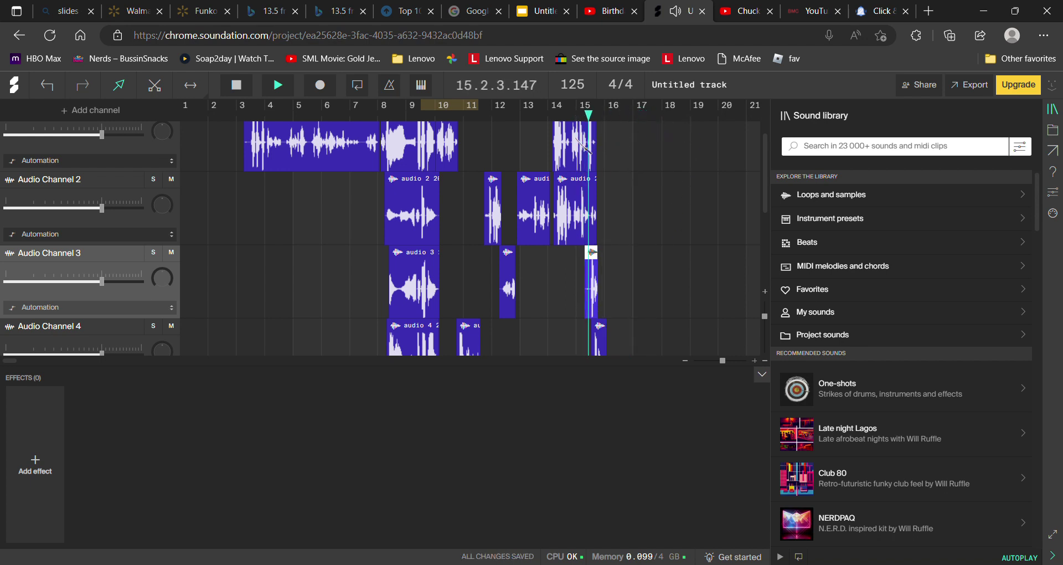
{"action": "left_click_drag", "start_coordinate": [600, 309], "coordinate": [601, 308]}
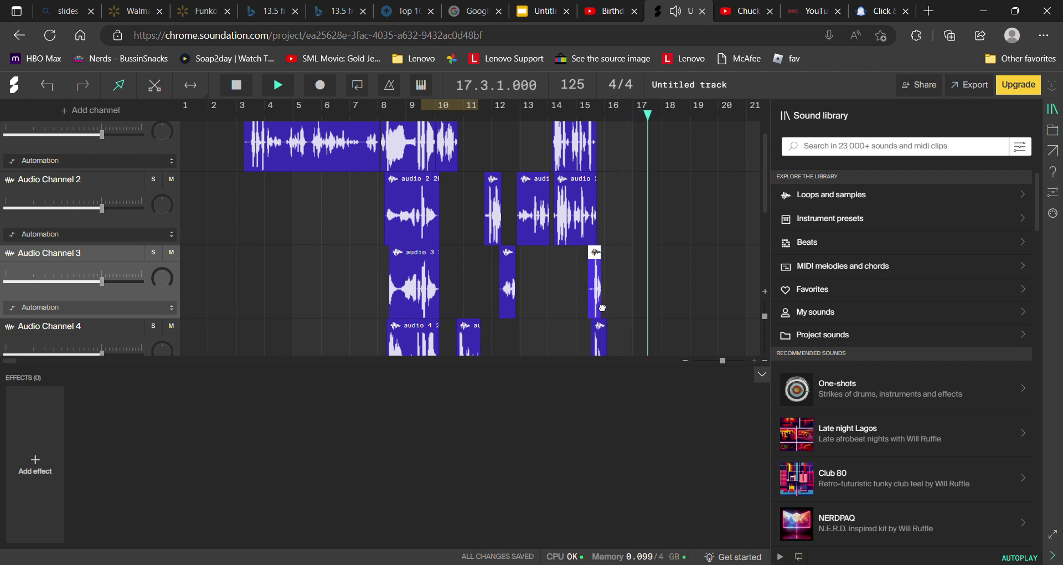
Shift the Audio Channel 3 clip slightly later within about bar 15.3, replay the passage, and stop playback.
{"action": "left_click", "coordinate": [620, 133]}
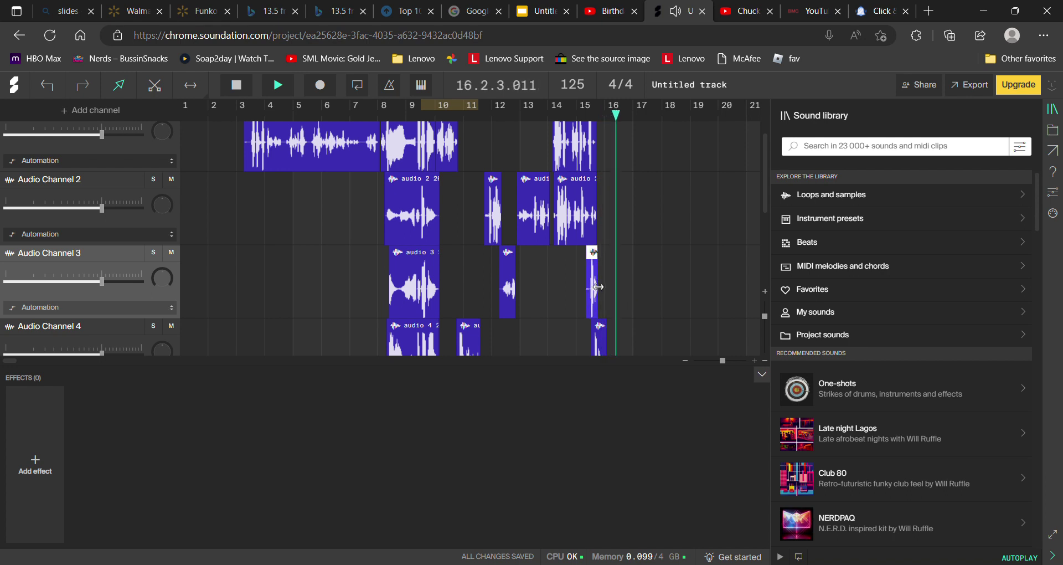
{"action": "left_click_drag", "start_coordinate": [599, 287], "coordinate": [604, 289]}
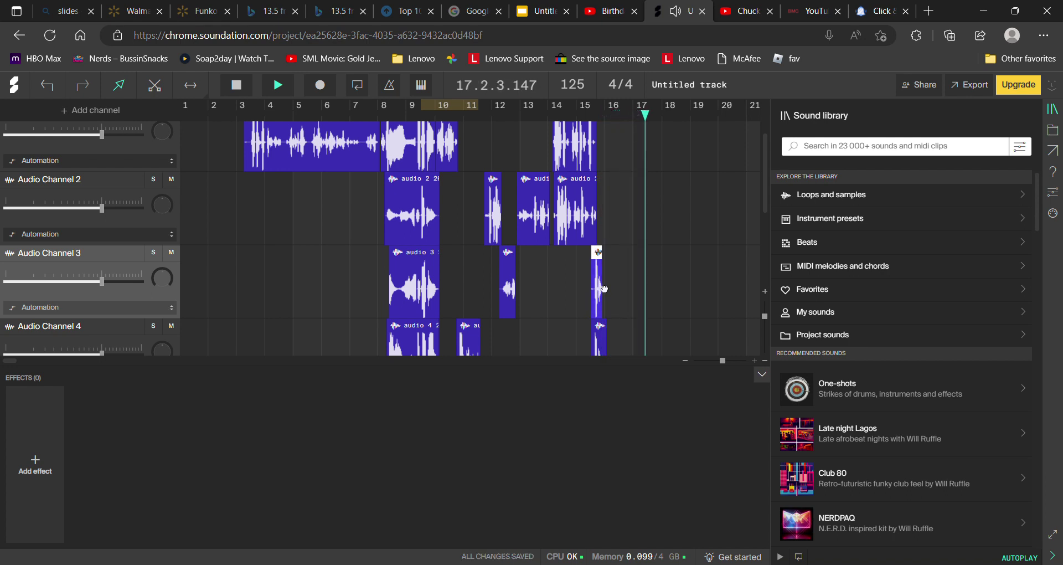
{"action": "left_click", "coordinate": [605, 135]}
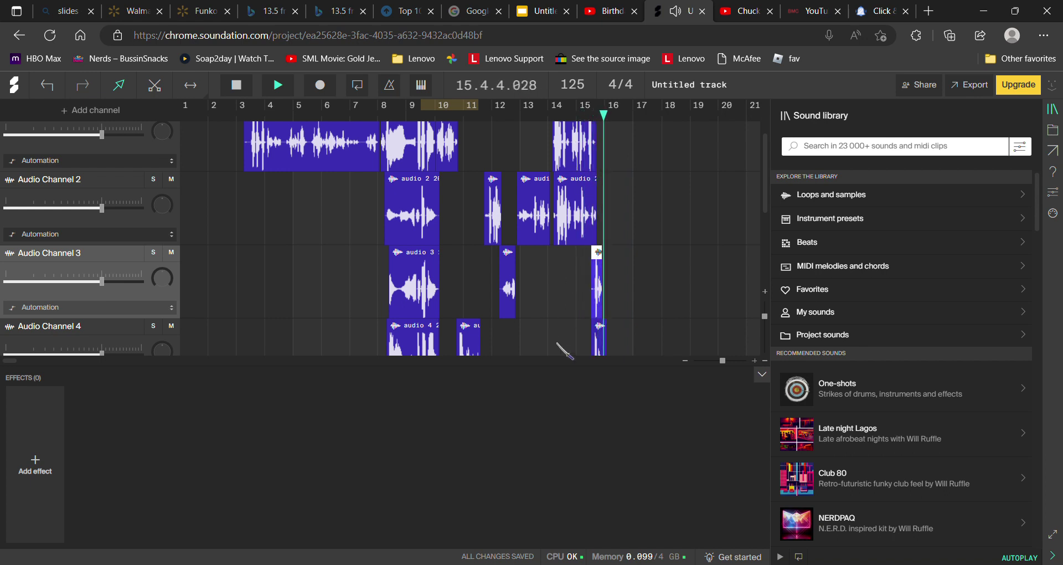
{"action": "key", "text": "space"}
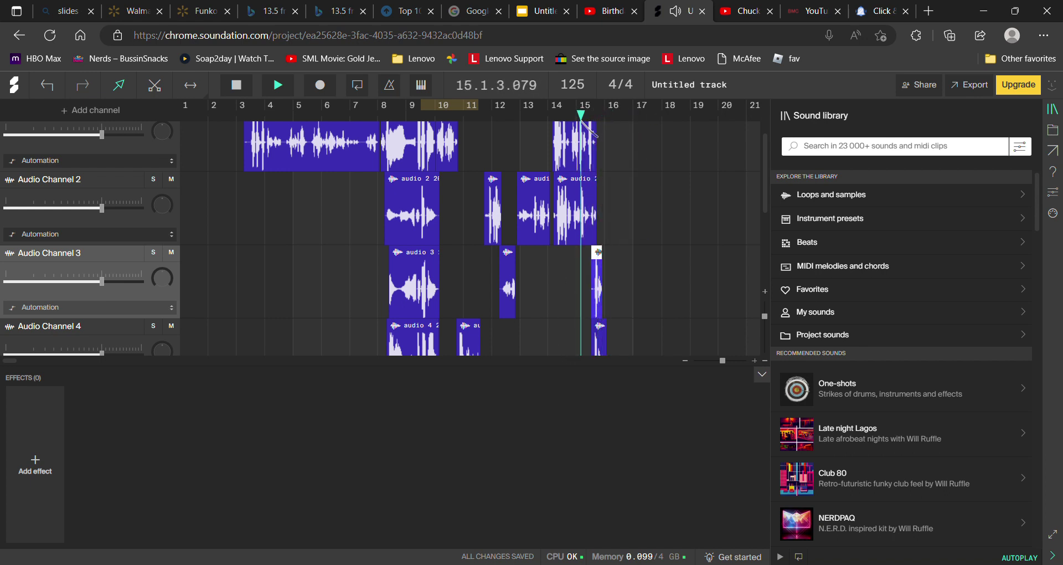
{"action": "left_click", "coordinate": [278, 85]}
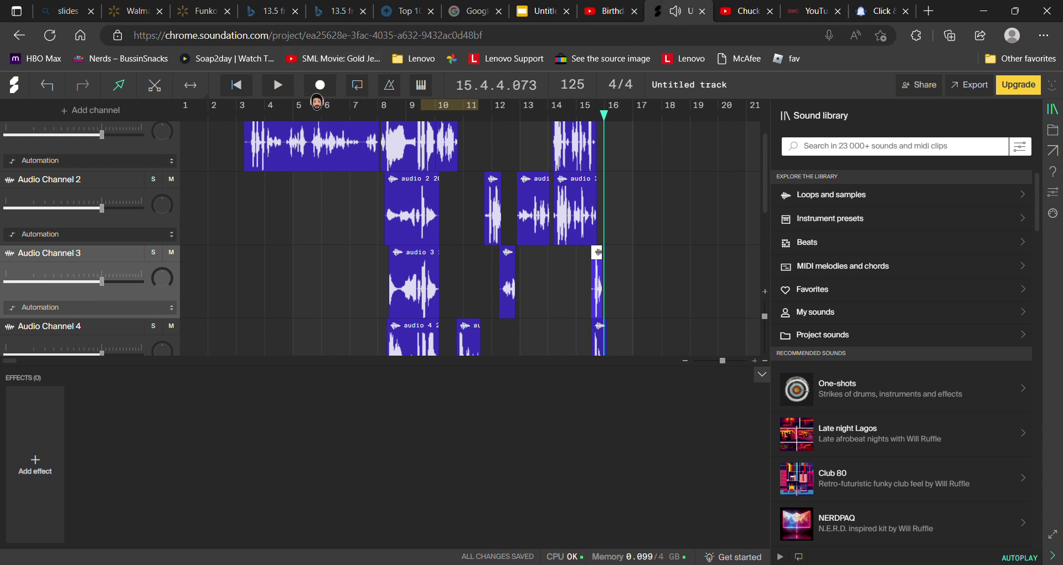
Try a short take on the first audio channel from about bar 15.4, replay it from bar 14, and delete it.
{"action": "left_click", "coordinate": [132, 151]}
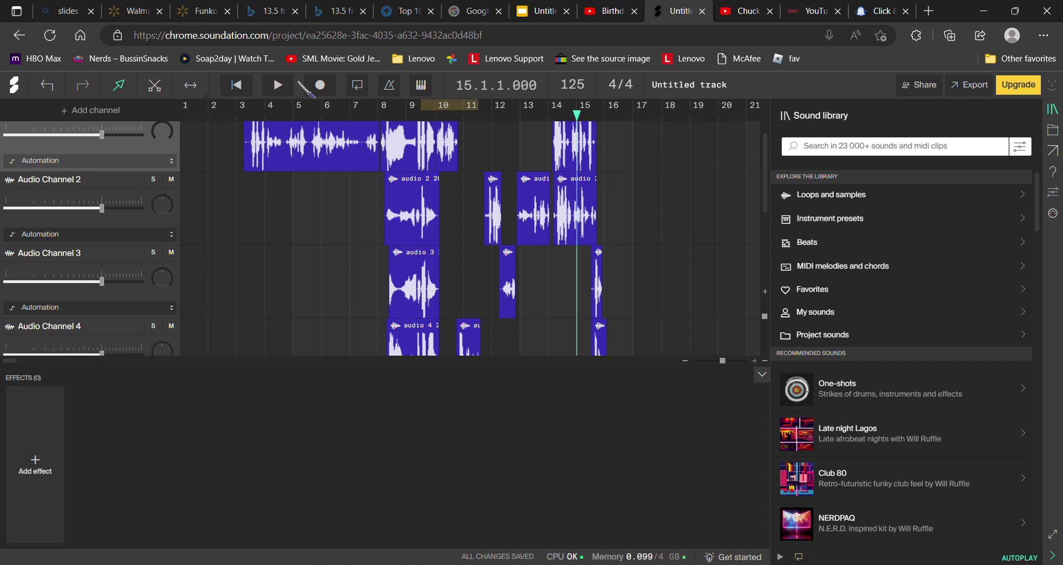
{"action": "left_click", "coordinate": [278, 85]}
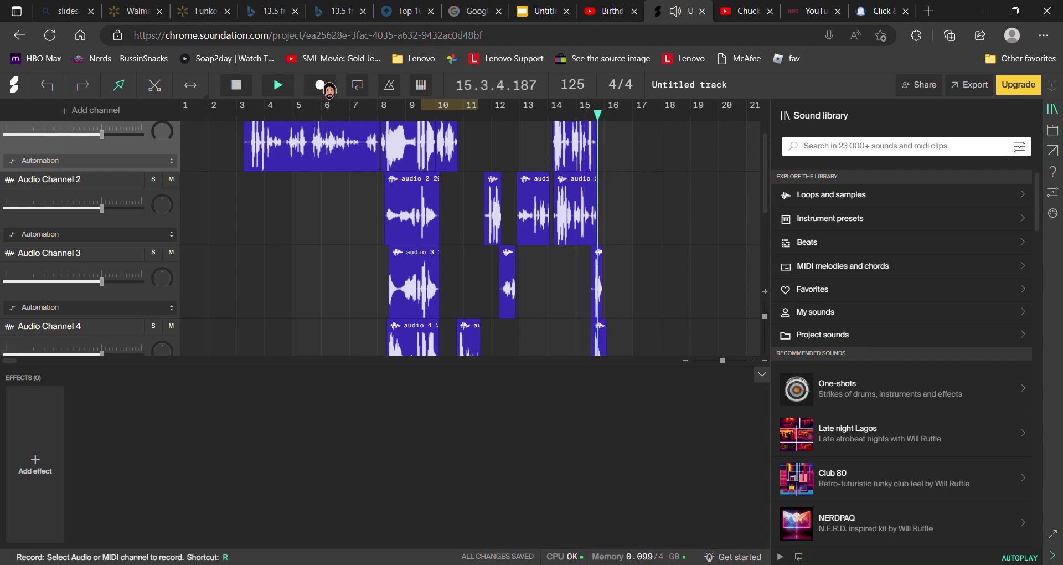
{"action": "left_click", "coordinate": [518, 106]}
{"action": "left_click", "coordinate": [550, 106]}
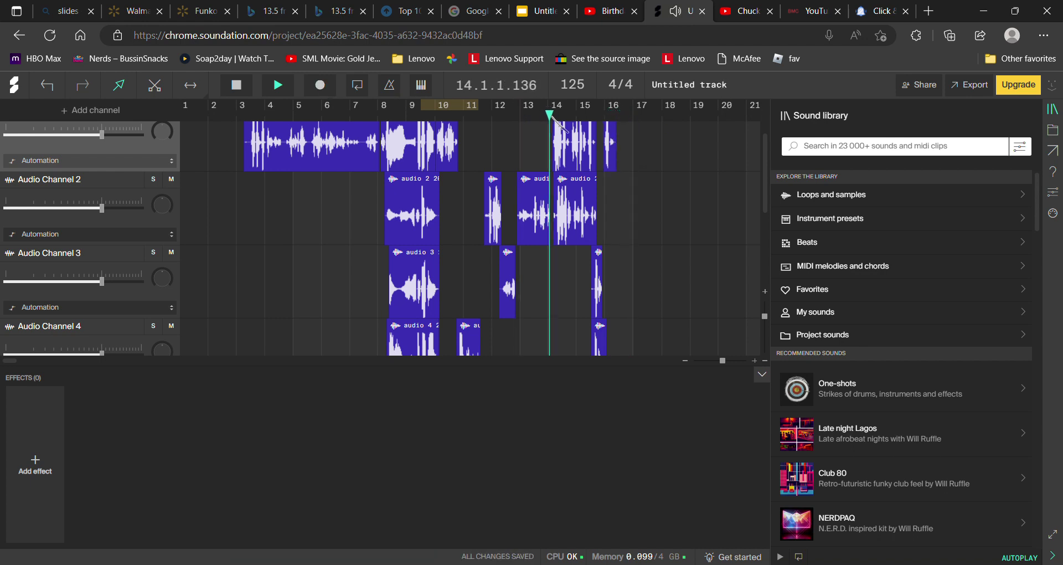
{"action": "right_click", "coordinate": [623, 147]}
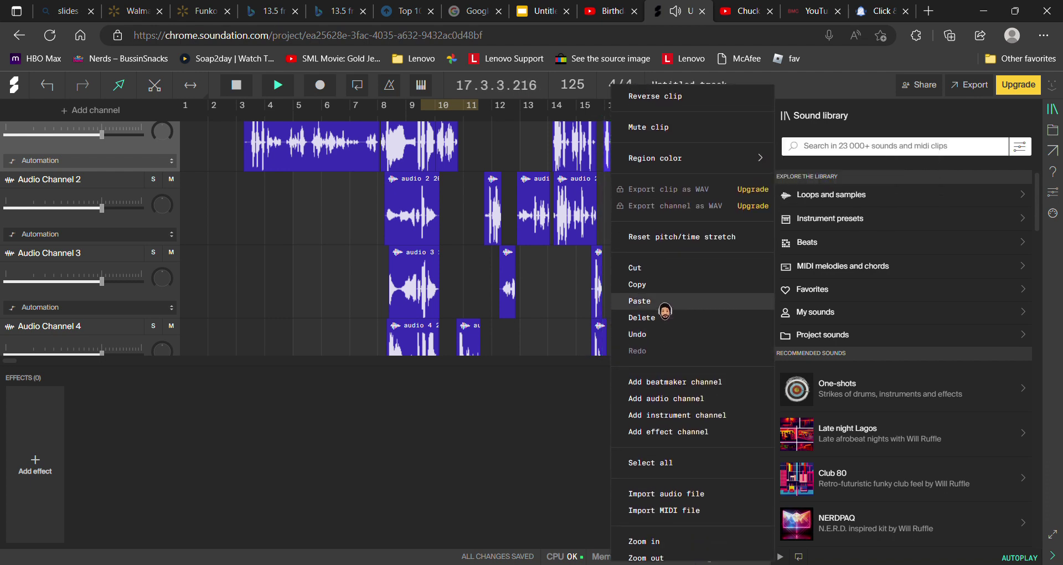
{"action": "key", "text": "Escape"}
{"action": "right_click", "coordinate": [613, 166]}
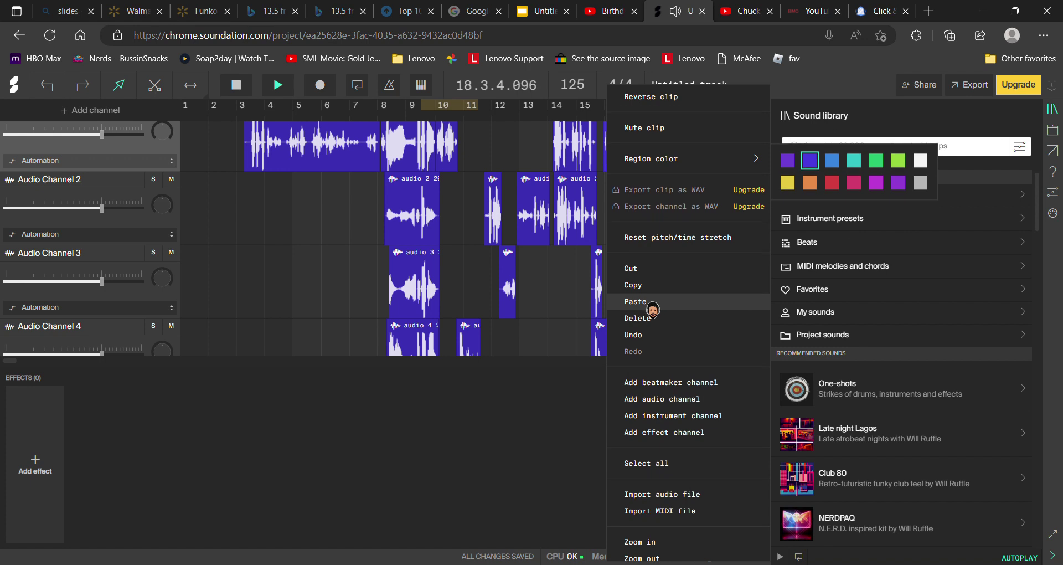
{"action": "left_click", "coordinate": [669, 313]}
Record a new take on the first audio channel from about bar 15.4, shift it slightly earlier, and replay the passage.
{"action": "key", "text": "space"}
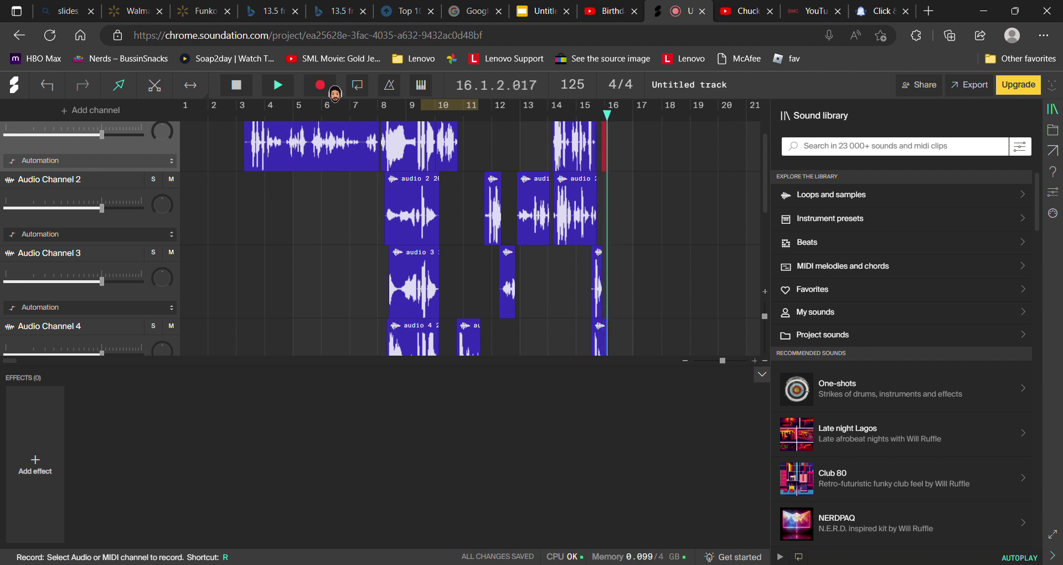
{"action": "left_click", "coordinate": [327, 87]}
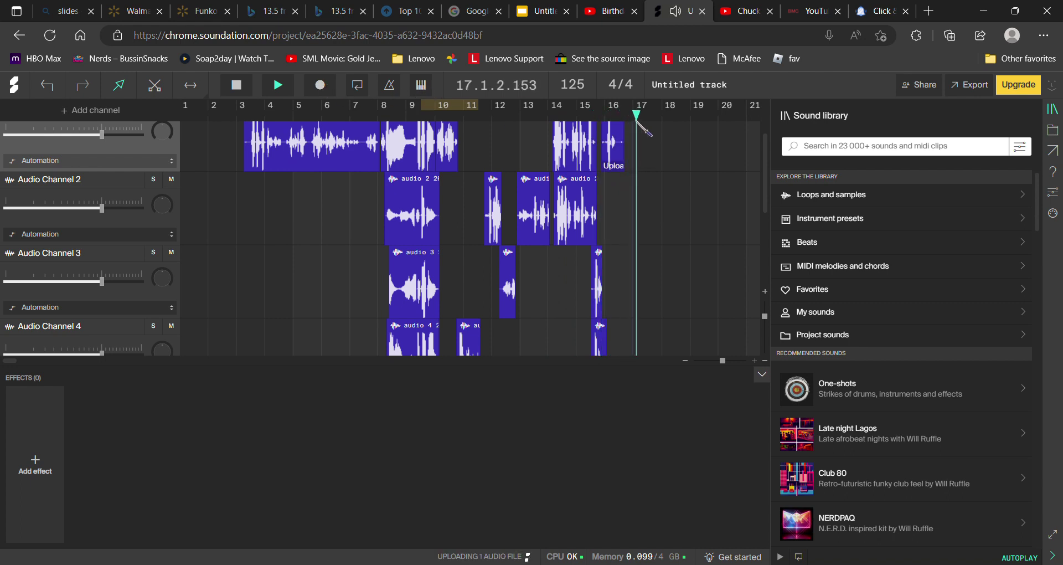
{"action": "left_click_drag", "start_coordinate": [638, 118], "coordinate": [586, 121]}
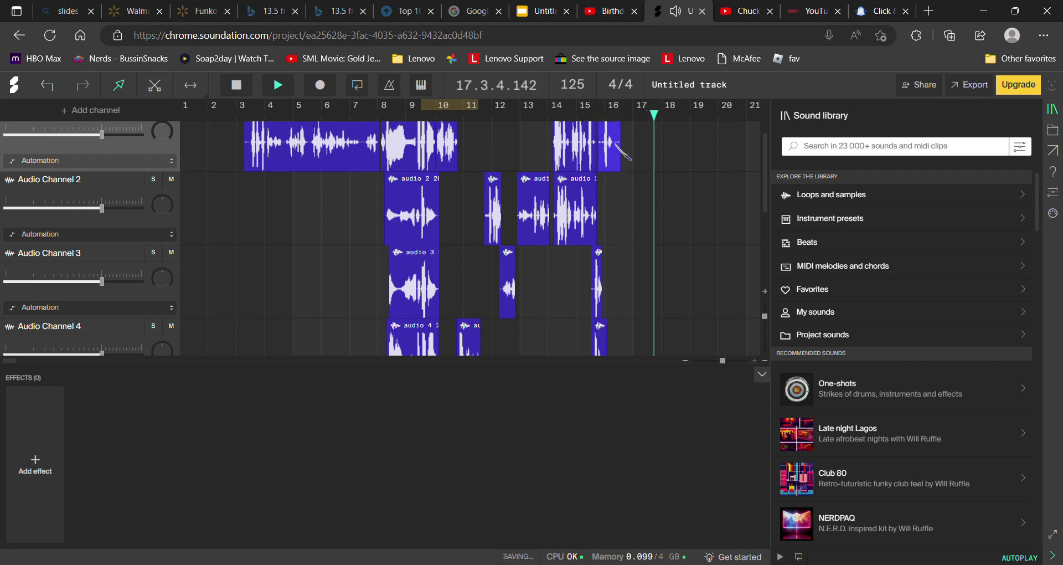
{"action": "left_click_drag", "start_coordinate": [663, 114], "coordinate": [588, 127]}
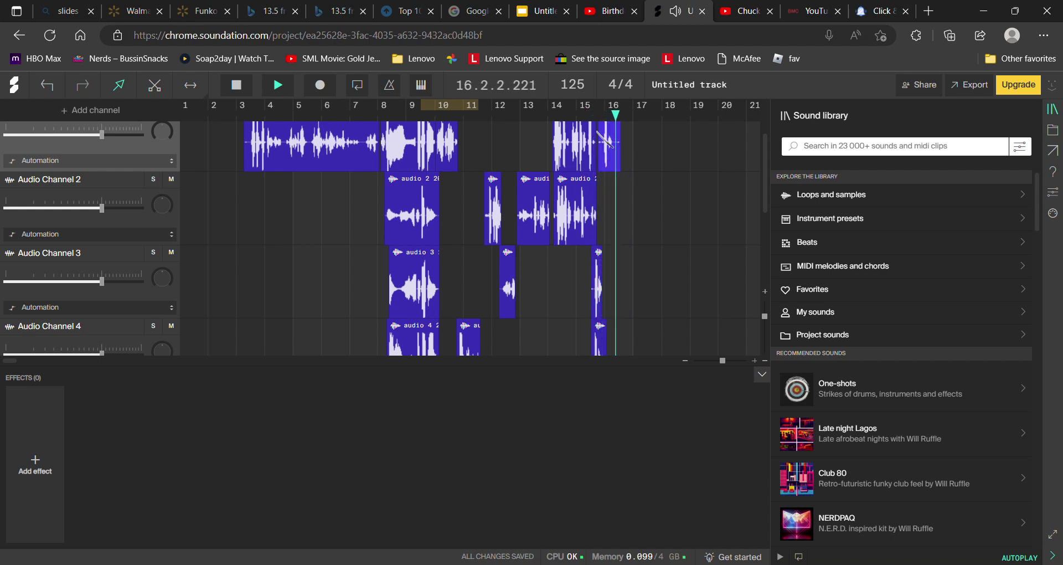
{"action": "left_click_drag", "start_coordinate": [624, 115], "coordinate": [528, 117]}
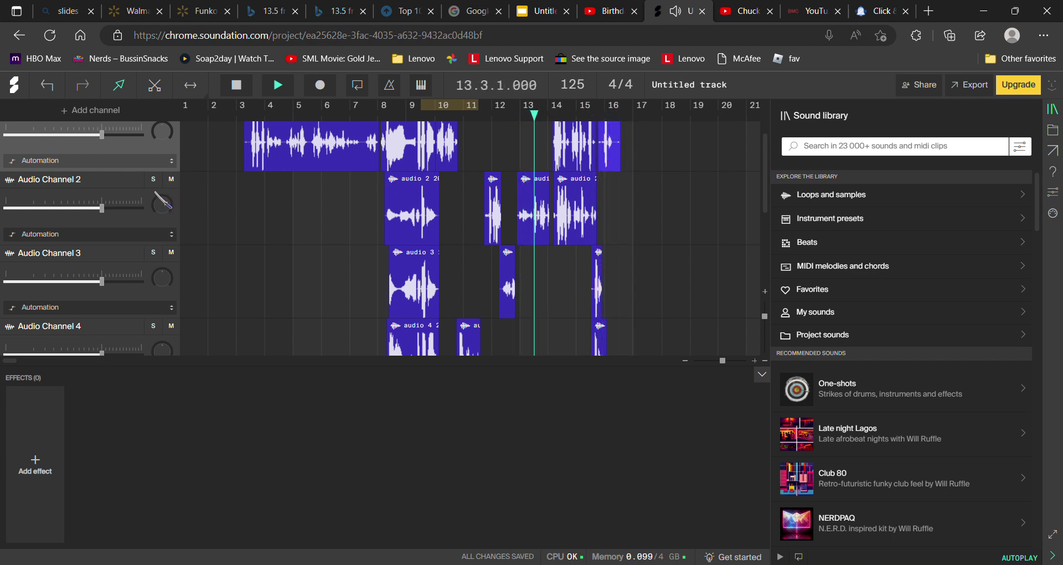
Try a short take on Audio Channel 2 from about bar 15.3, replay it, and delete the clip.
{"action": "left_click", "coordinate": [141, 196]}
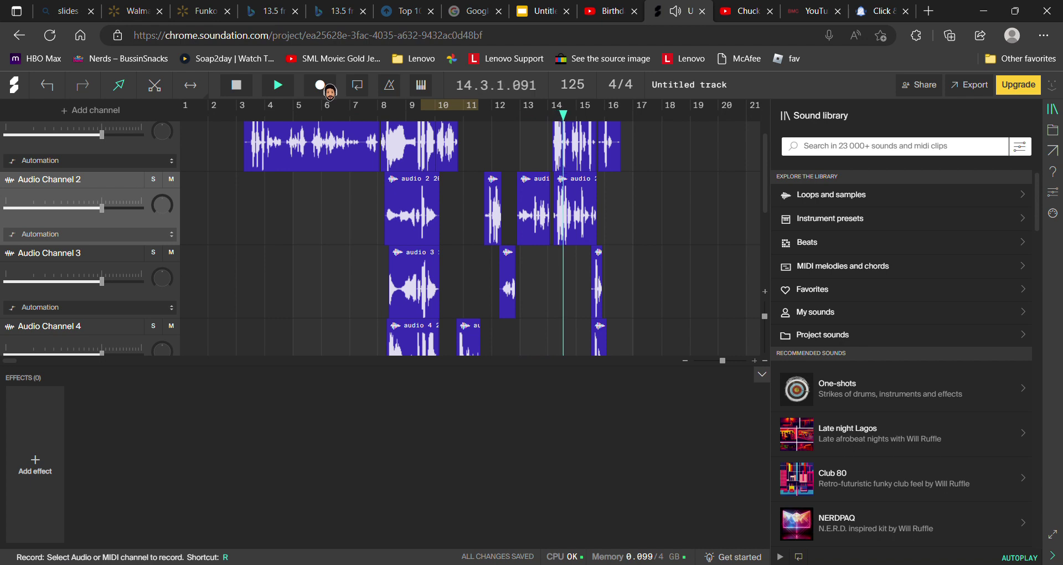
{"action": "left_click", "coordinate": [329, 88]}
{"action": "left_click", "coordinate": [329, 88]}
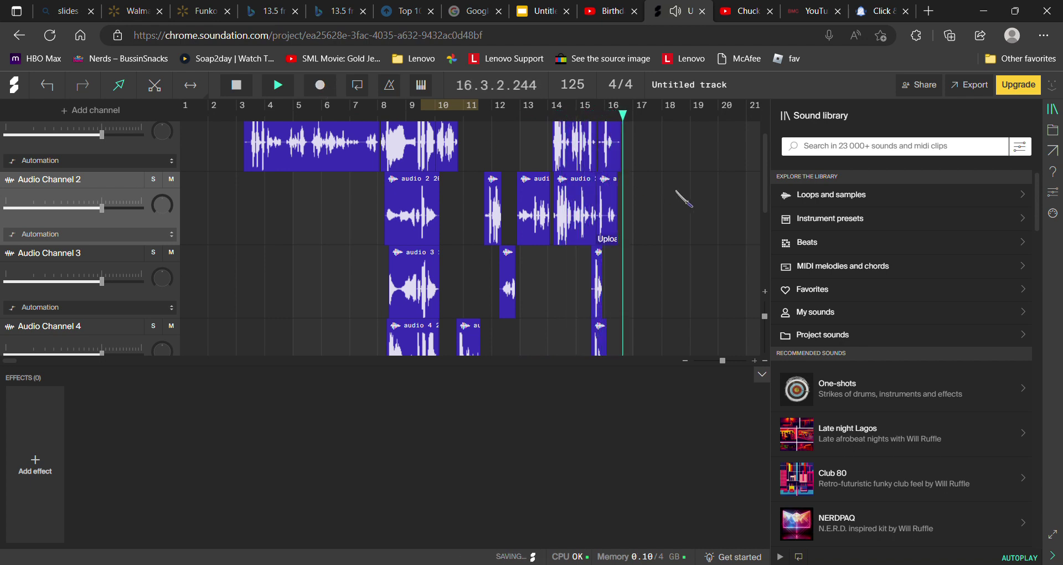
{"action": "left_click_drag", "start_coordinate": [628, 112], "coordinate": [552, 127]}
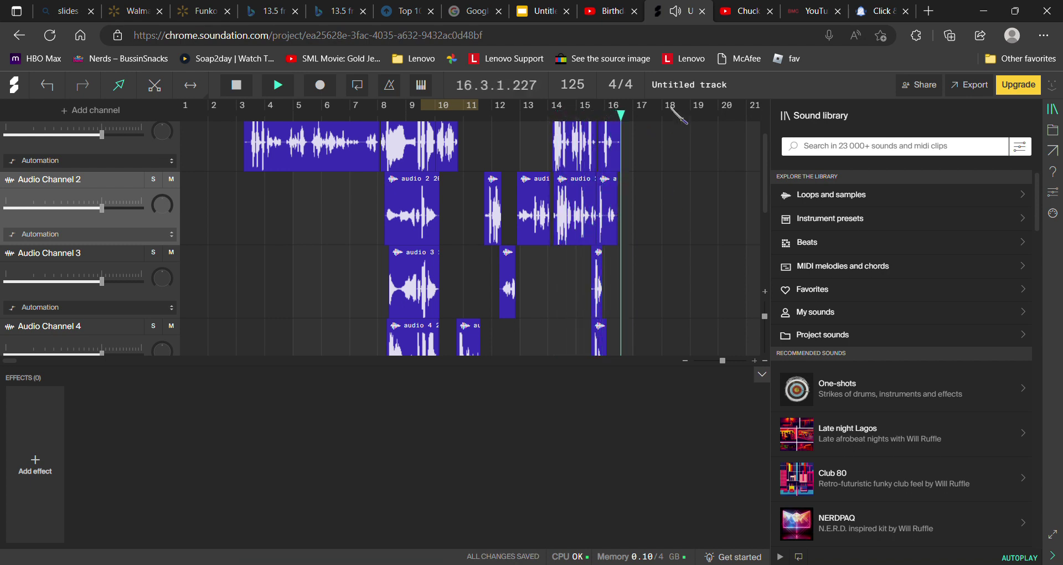
{"action": "left_click", "coordinate": [530, 106]}
{"action": "right_click", "coordinate": [605, 208]}
{"action": "scroll", "coordinate": [676, 315], "scroll_direction": "down", "scroll_amount": 1}
{"action": "left_click", "coordinate": [664, 316]}
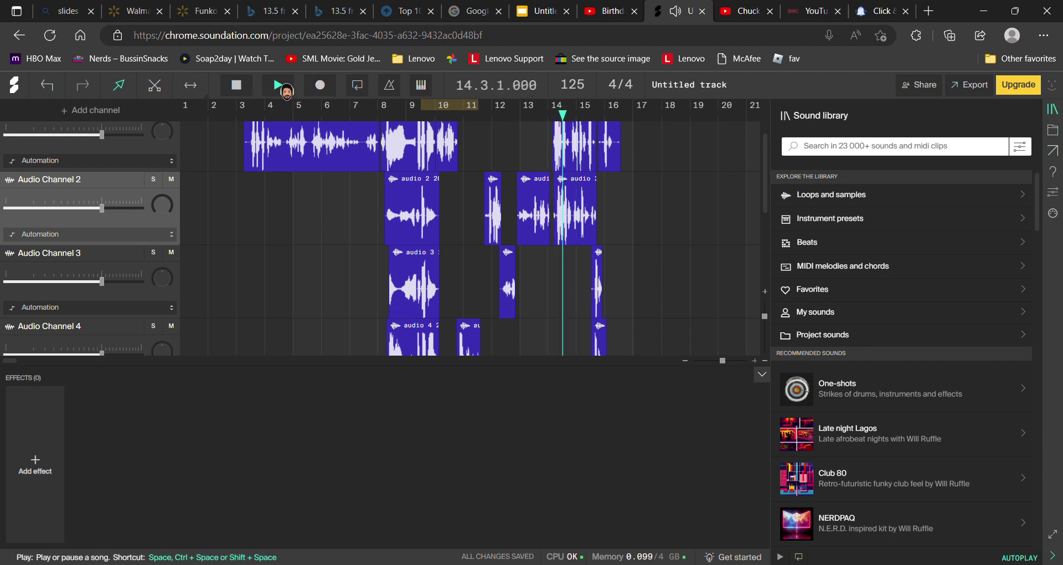
Record another short take on Audio Channel 2 from about bar 15.3, replay it, and stop playback.
{"action": "left_click", "coordinate": [321, 85]}
{"action": "left_click", "coordinate": [321, 85]}
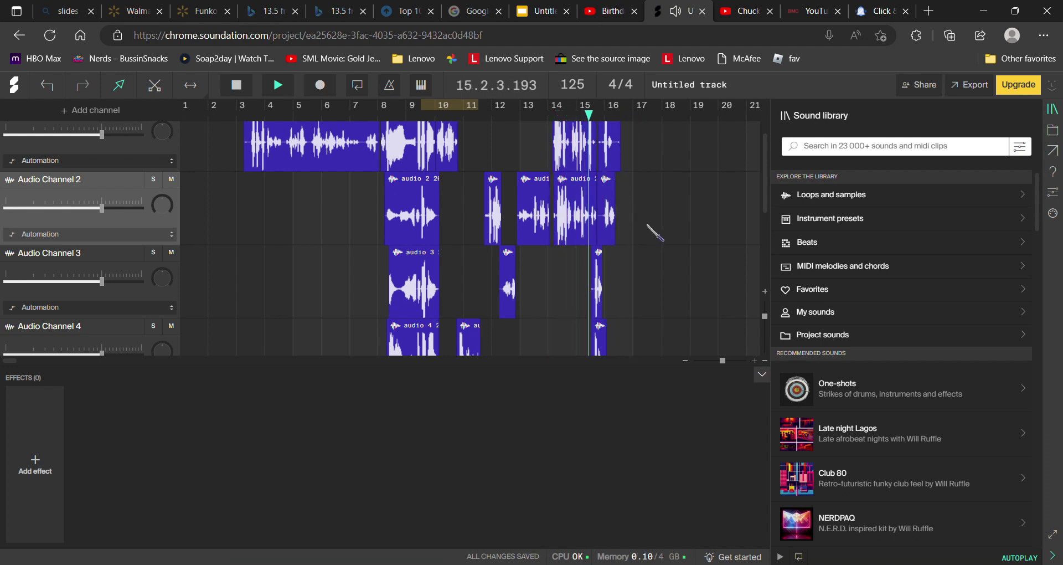
{"action": "left_click", "coordinate": [630, 116]}
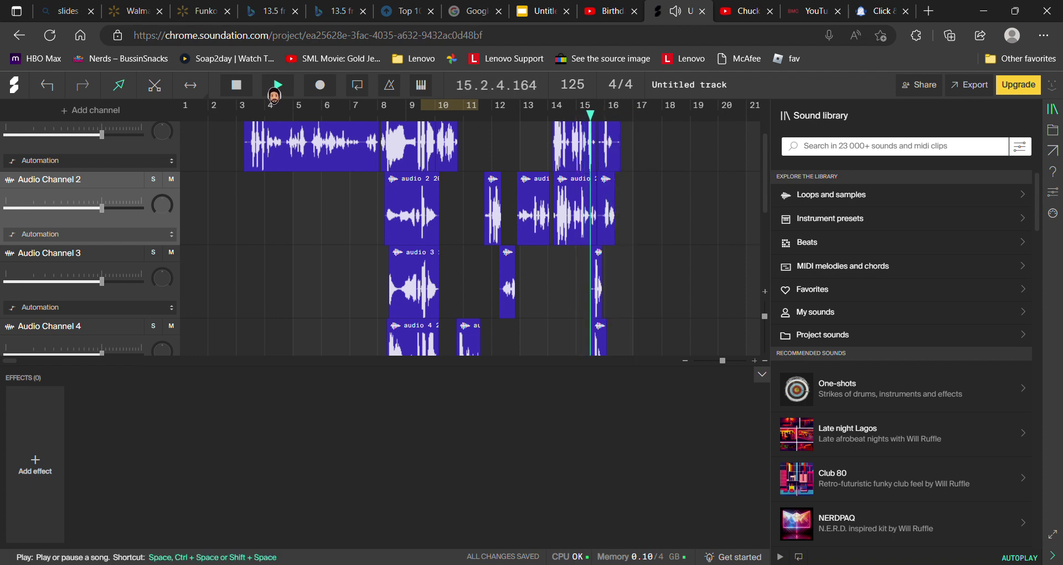
{"action": "left_click", "coordinate": [282, 87]}
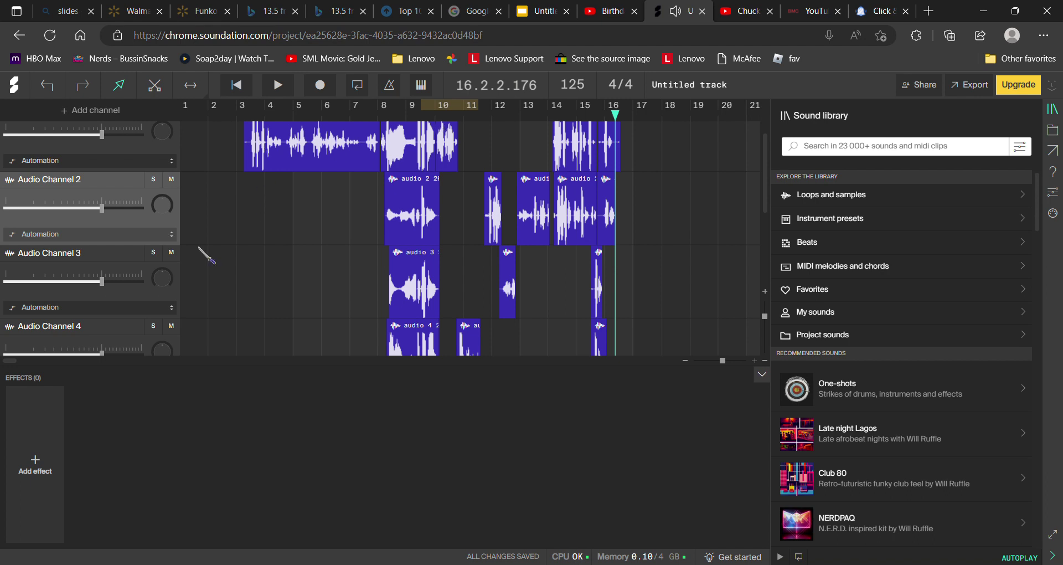
Record a short clip on Audio Channel 4 from about bar 16.2 and replay the passage.
{"action": "left_click", "coordinate": [109, 342]}
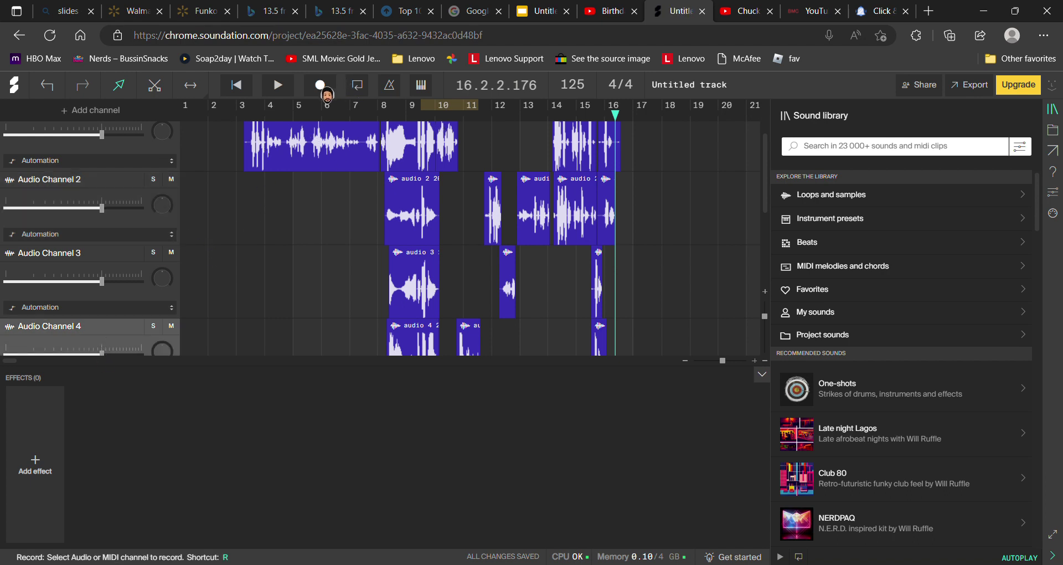
{"action": "left_click", "coordinate": [320, 85]}
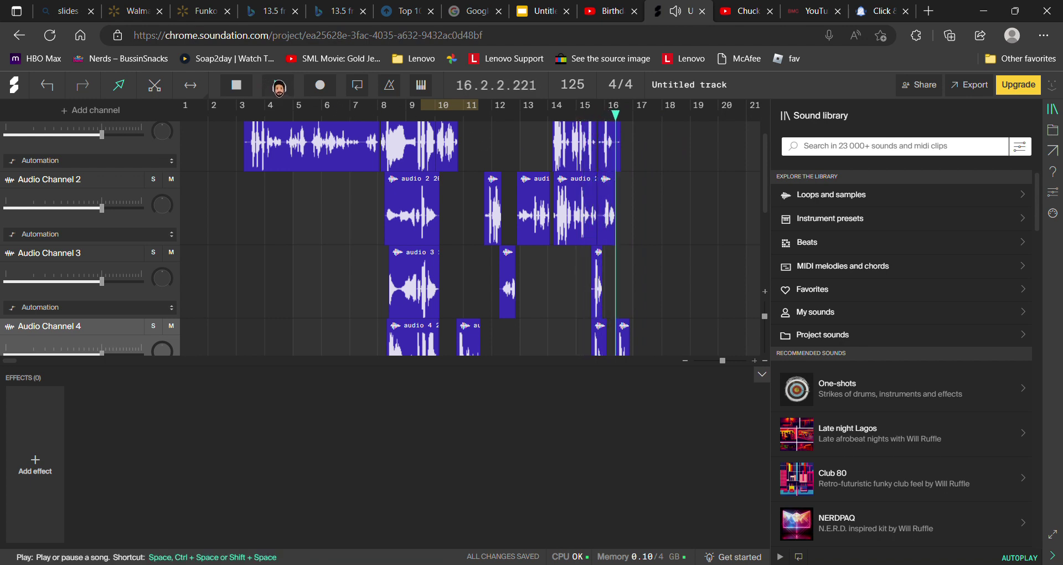
{"action": "left_click", "coordinate": [634, 112]}
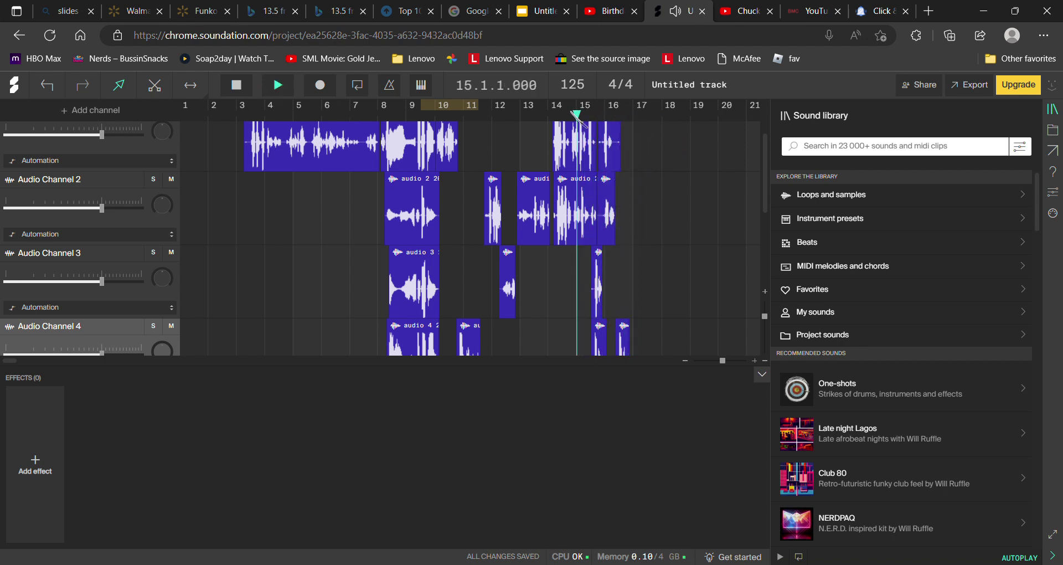
Record a short clip on Audio Channel 3 from about bar 16.1 during playback.
{"action": "left_click", "coordinate": [49, 252]}
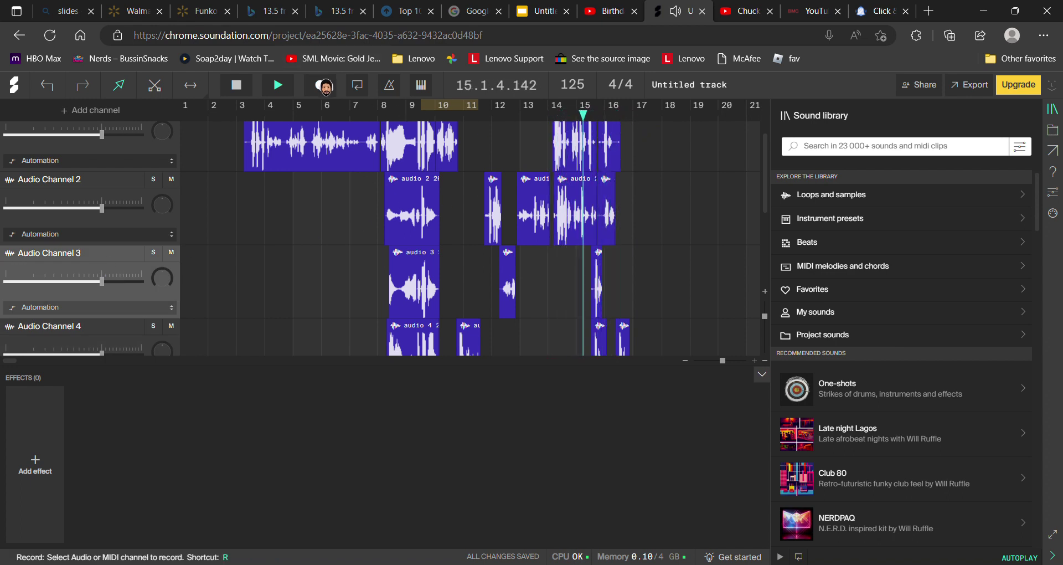
{"action": "left_click", "coordinate": [320, 85]}
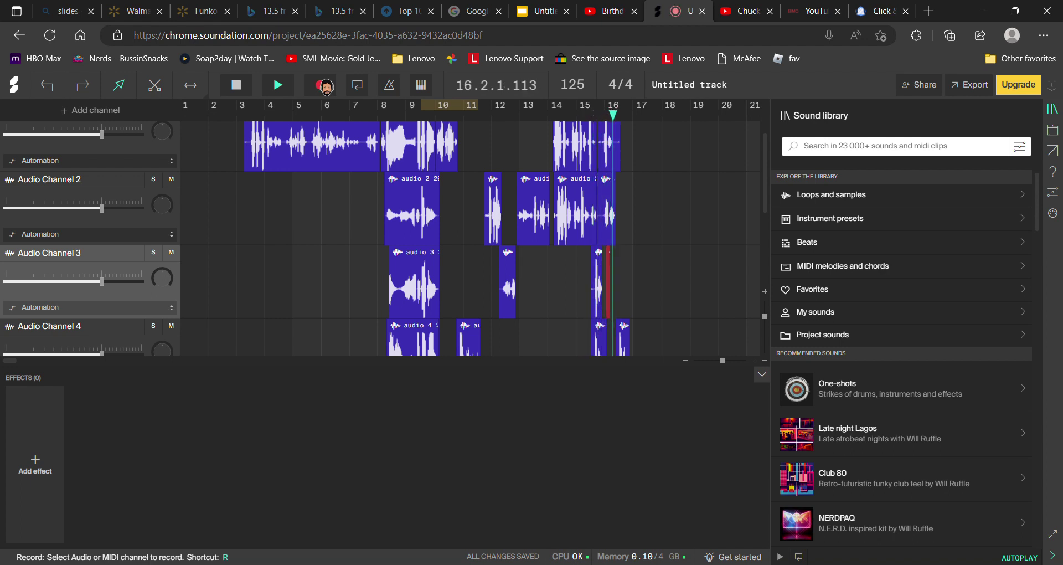
{"action": "left_click", "coordinate": [320, 84]}
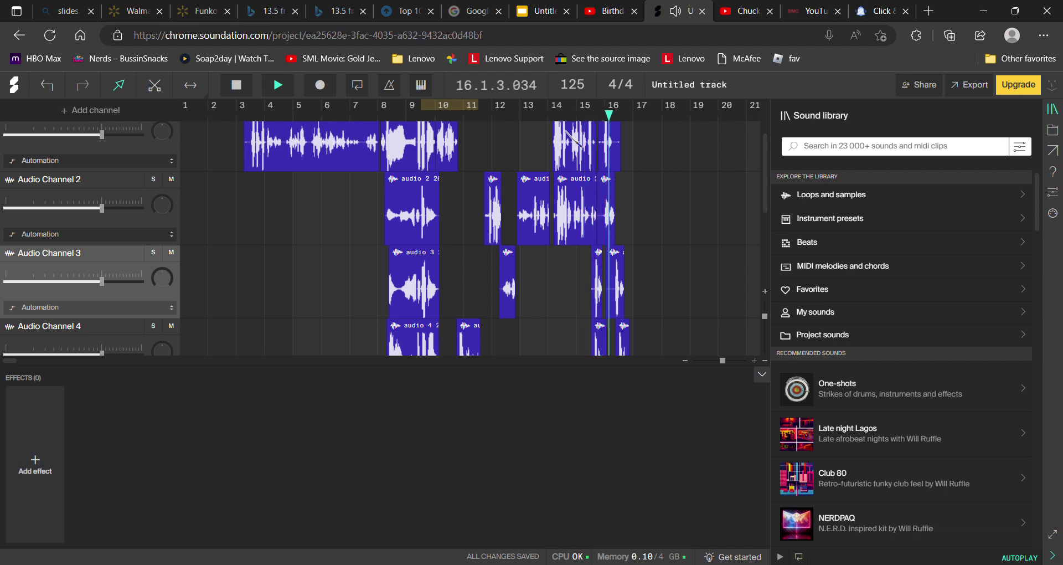
Delete the short Audio Channel 3 clip at bar 16 and record a replacement from about bar 16.1 during playback.
{"action": "right_click", "coordinate": [613, 253]}
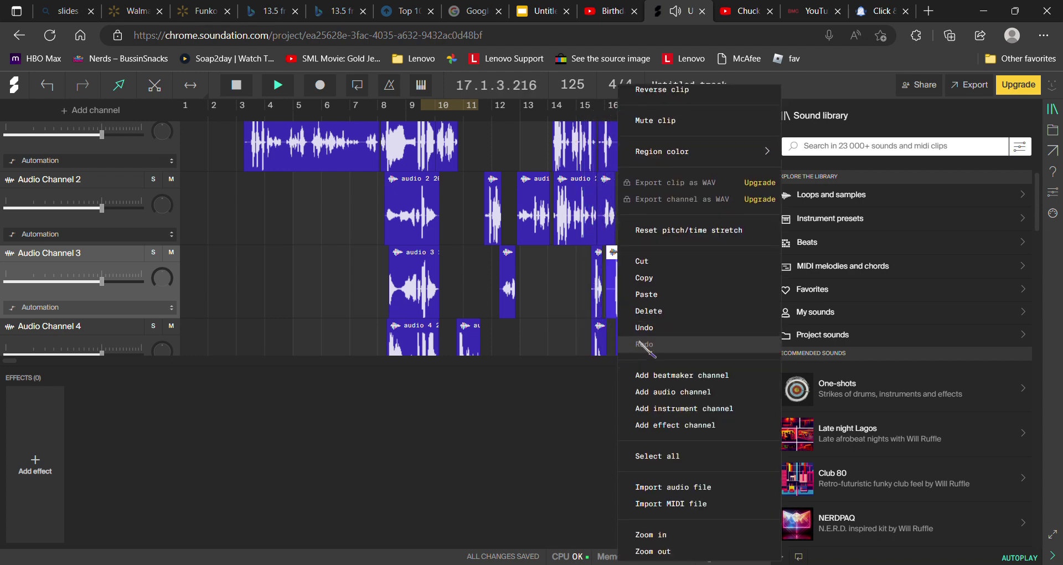
{"action": "left_click", "coordinate": [656, 303]}
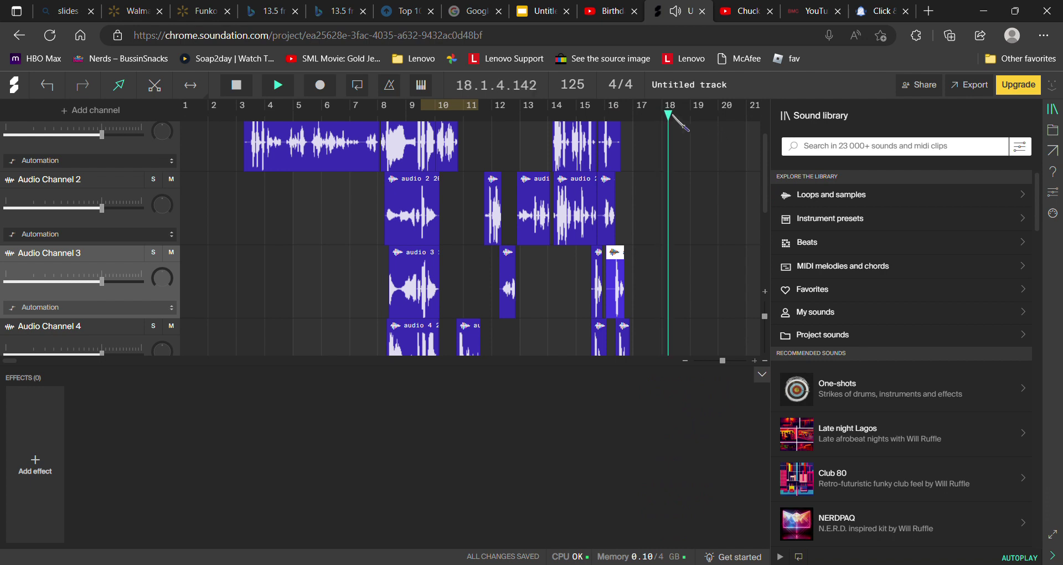
{"action": "right_click", "coordinate": [625, 296]}
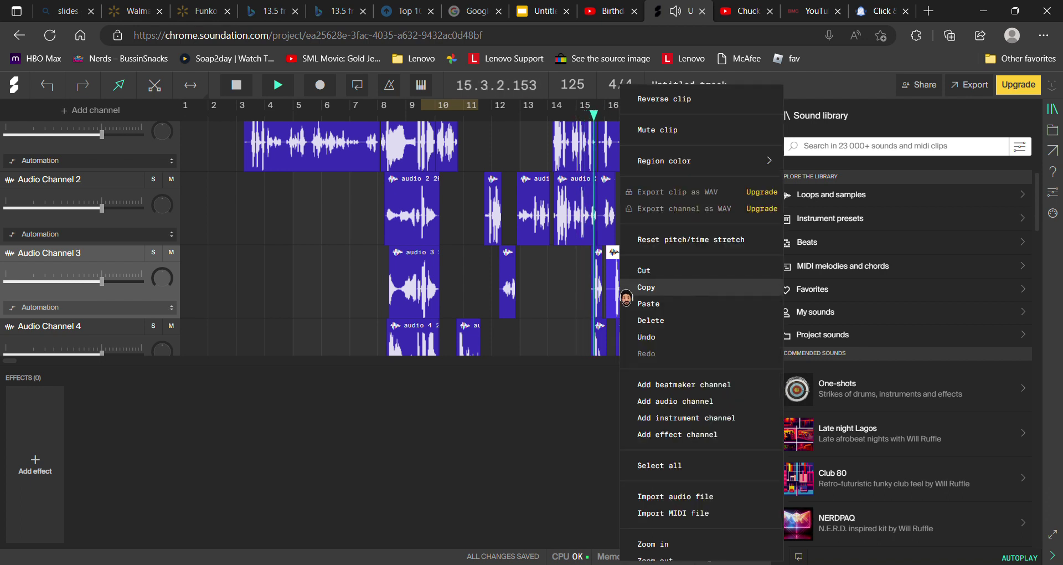
{"action": "left_click", "coordinate": [664, 317]}
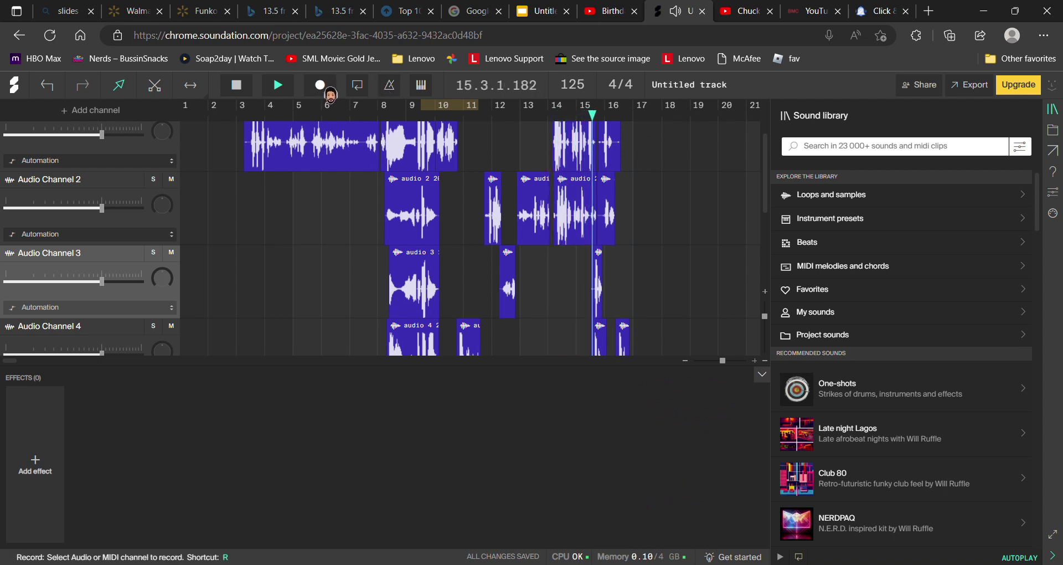
{"action": "left_click", "coordinate": [320, 84]}
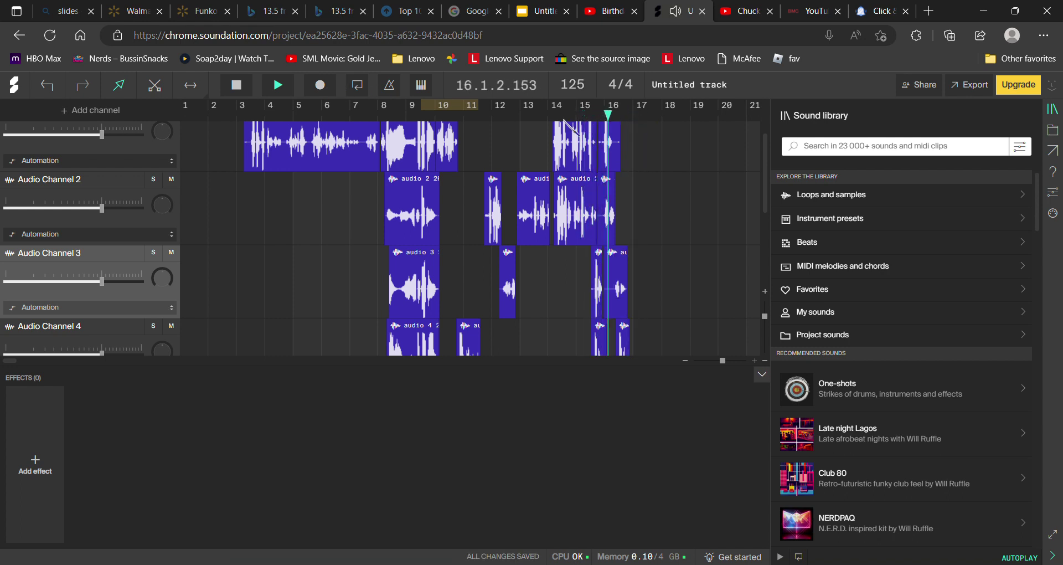
Nudge the new Audio Channel 3 clip at bar 16 slightly and replay the passage to check its timing.
{"action": "left_click", "coordinate": [620, 306]}
{"action": "left_click_drag", "start_coordinate": [621, 306], "coordinate": [632, 313]}
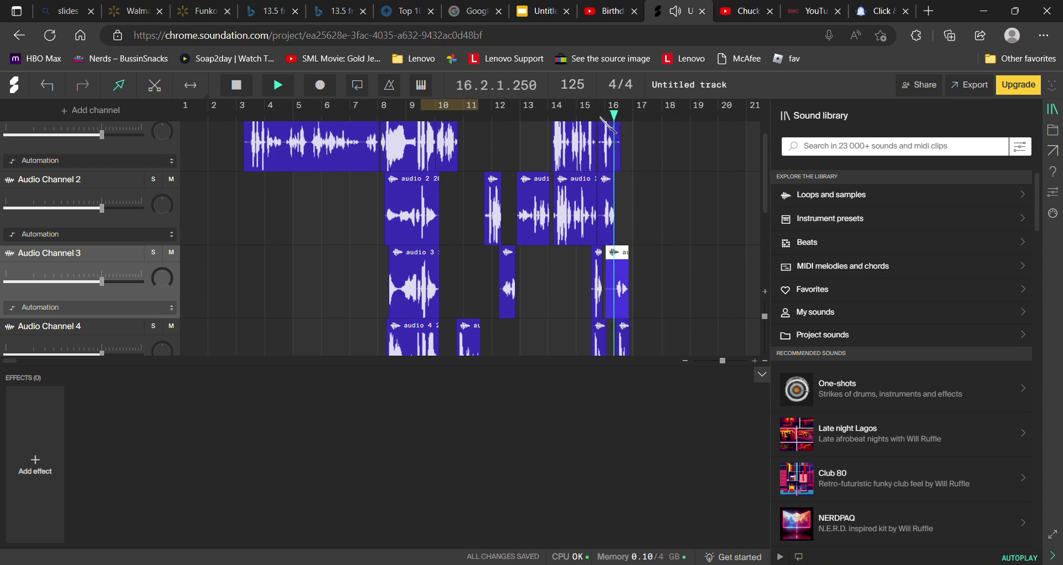
{"action": "key", "text": "space"}
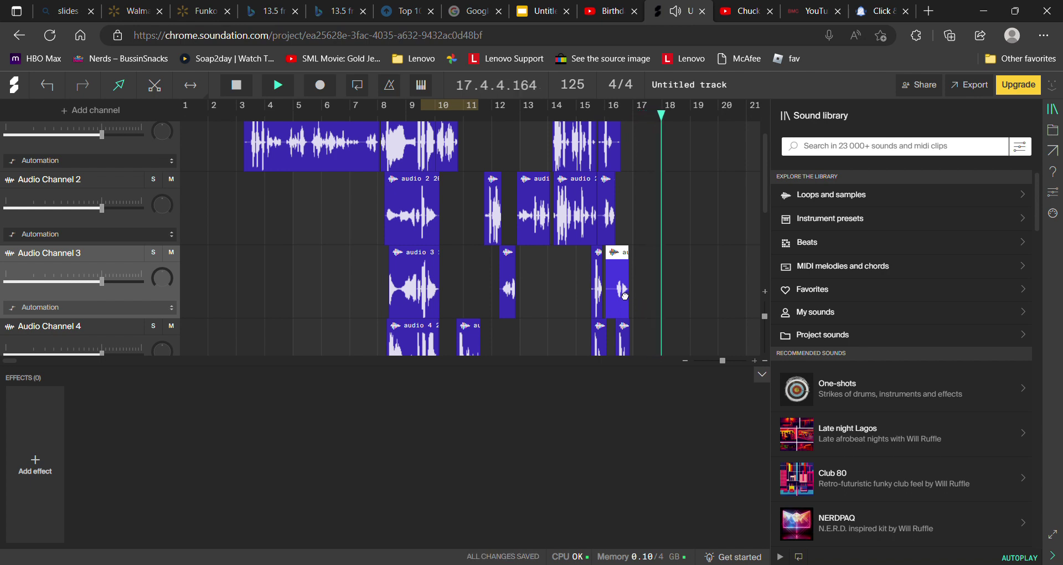
{"action": "left_click", "coordinate": [689, 110]}
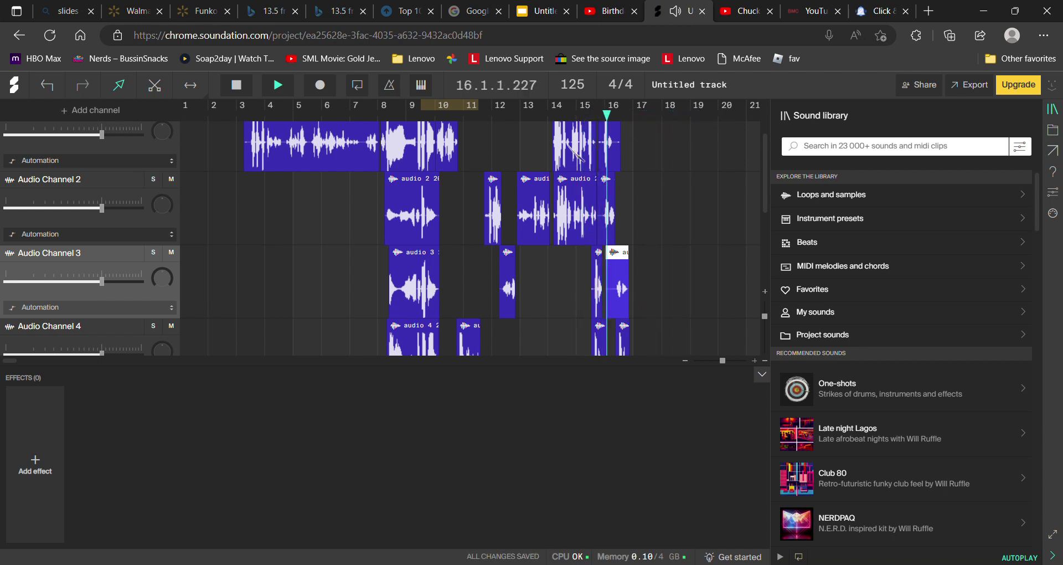
Shift the last Audio Channel 4 clip slightly earlier to about bar 16.2 and replay from bar 14.
{"action": "left_click", "coordinate": [623, 326]}
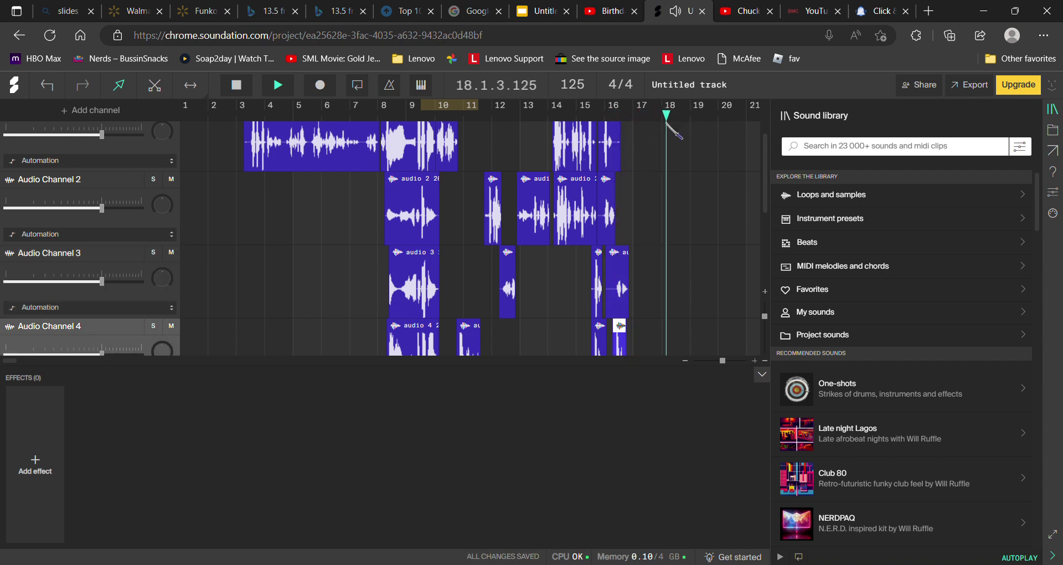
{"action": "left_click", "coordinate": [592, 133]}
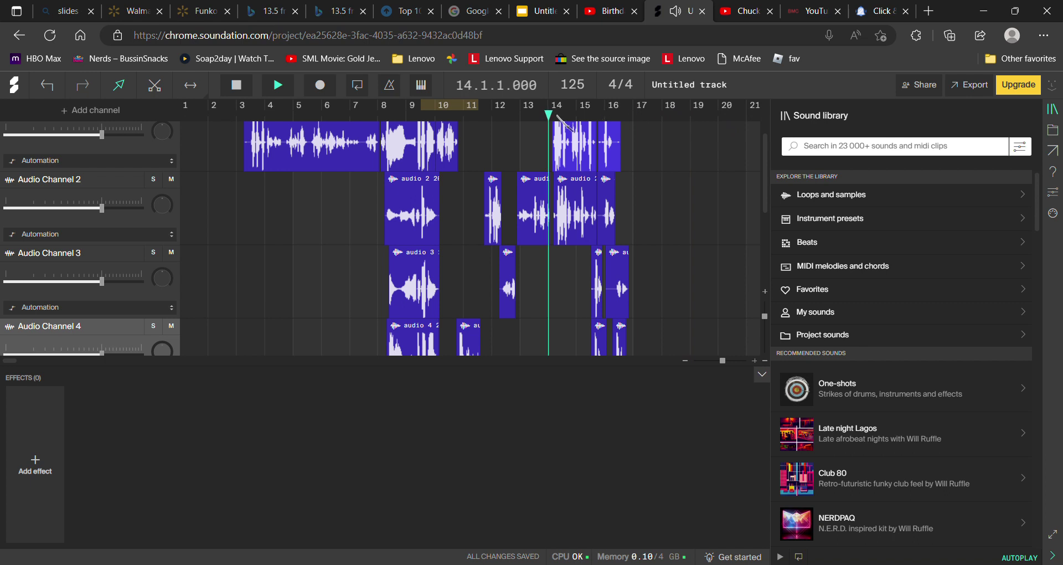
{"action": "left_click", "coordinate": [672, 261]}
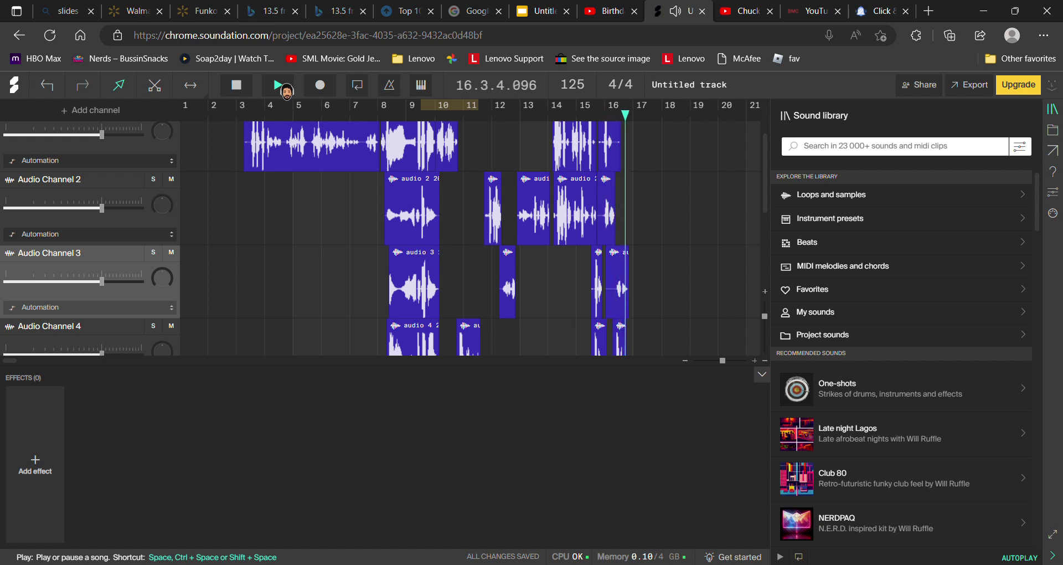
Record a clip on the channel above Audio Channel 2 from about bar 16.4 and replay the passage.
{"action": "left_click", "coordinate": [202, 154]}
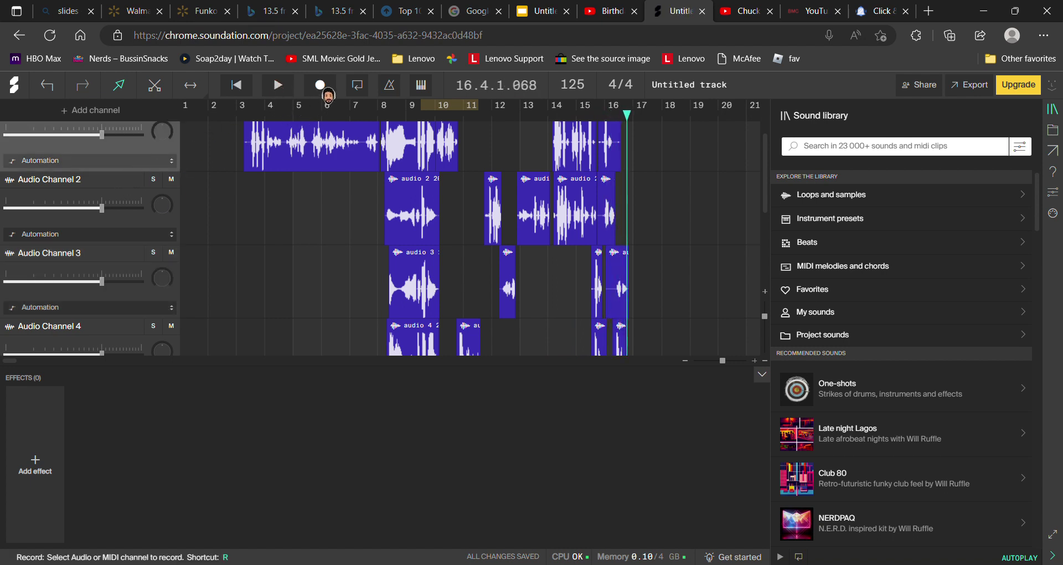
{"action": "left_click", "coordinate": [321, 85]}
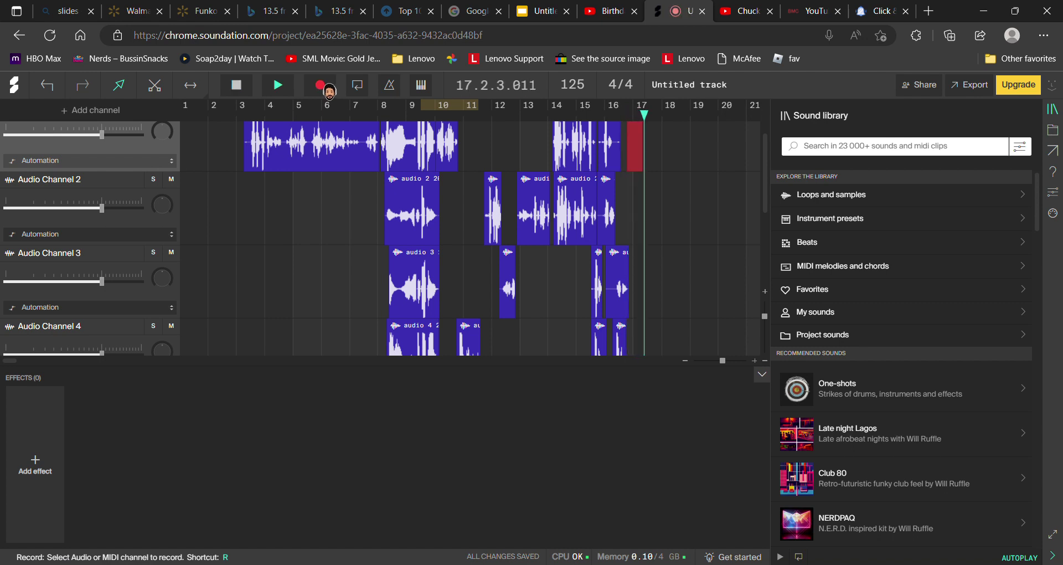
{"action": "left_click", "coordinate": [327, 87]}
{"action": "left_click", "coordinate": [572, 127]}
{"action": "key", "text": "space"}
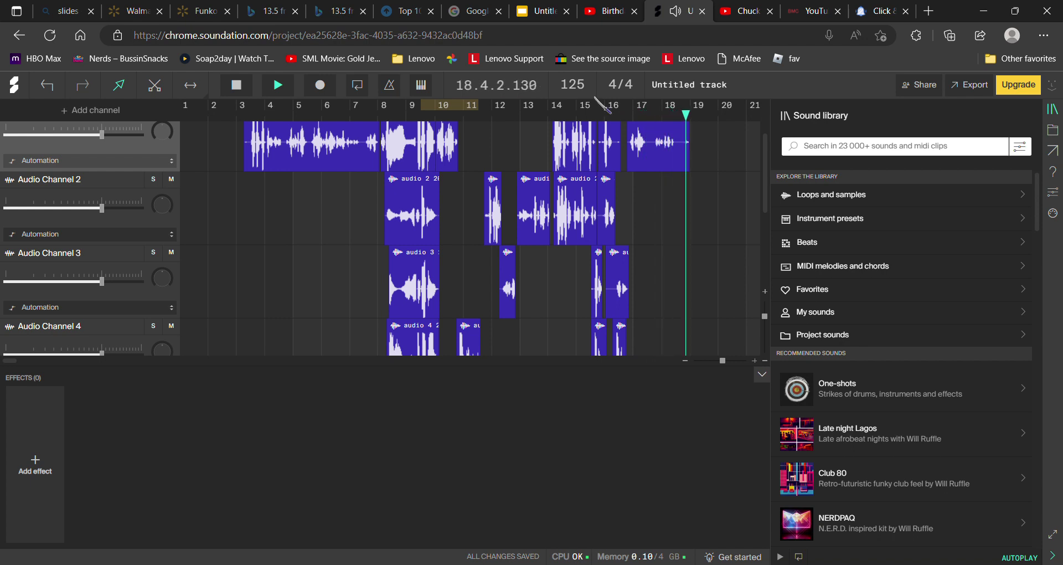
{"action": "left_click", "coordinate": [636, 138]}
{"action": "left_click", "coordinate": [529, 142]}
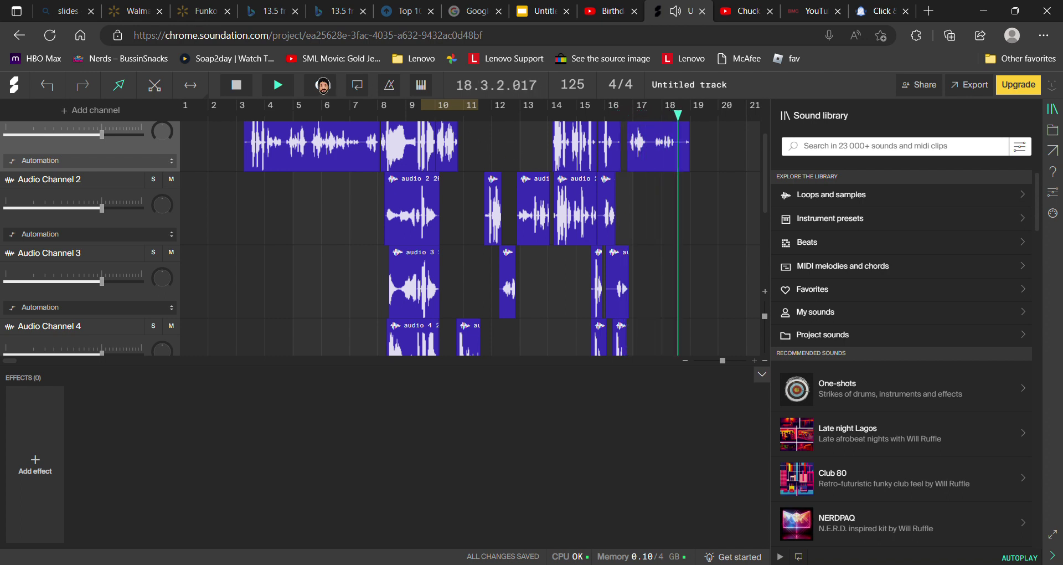
Try a take on the channel above Audio Channel 2 from about bar 19, stop playback, and delete the clip.
{"action": "left_click", "coordinate": [320, 86]}
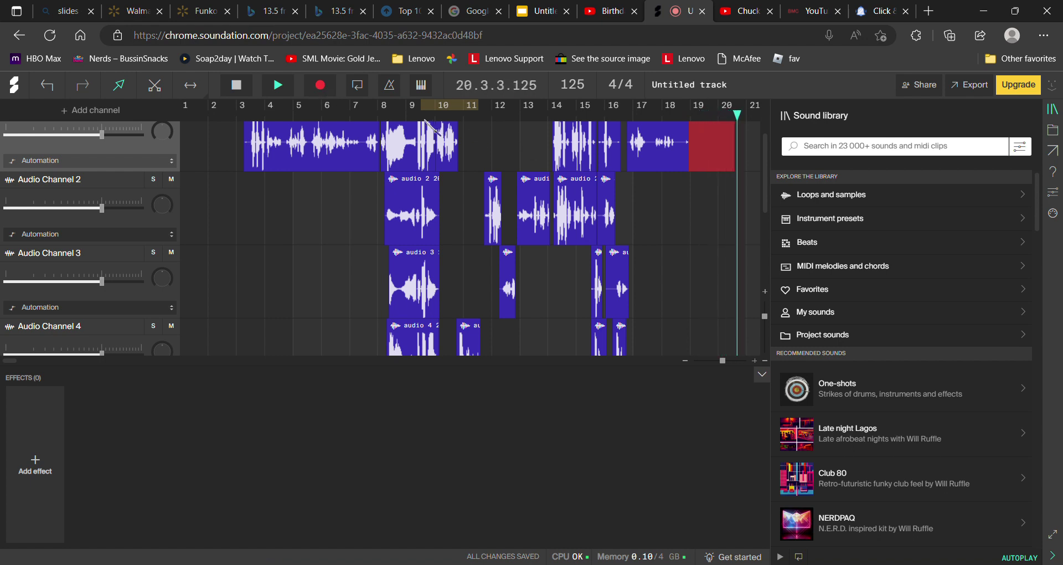
{"action": "left_click", "coordinate": [321, 84]}
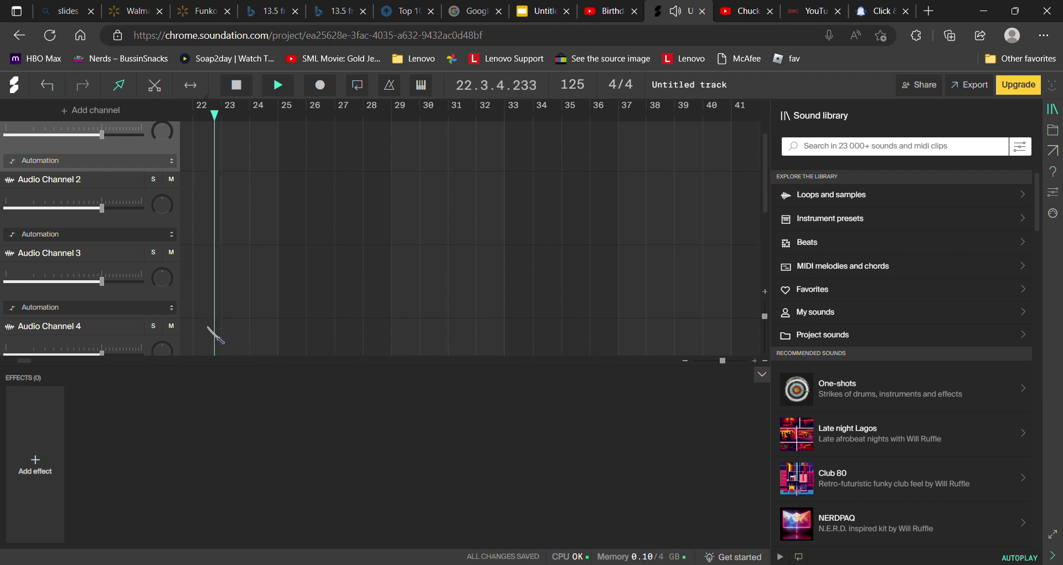
{"action": "left_click", "coordinate": [278, 85]}
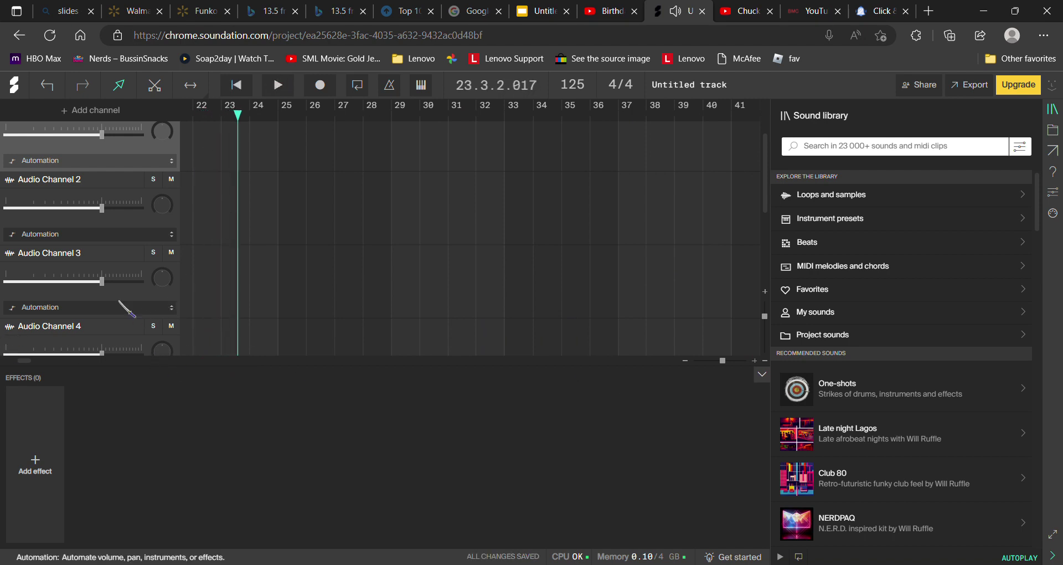
{"action": "left_click_drag", "start_coordinate": [22, 360], "coordinate": [17, 362]}
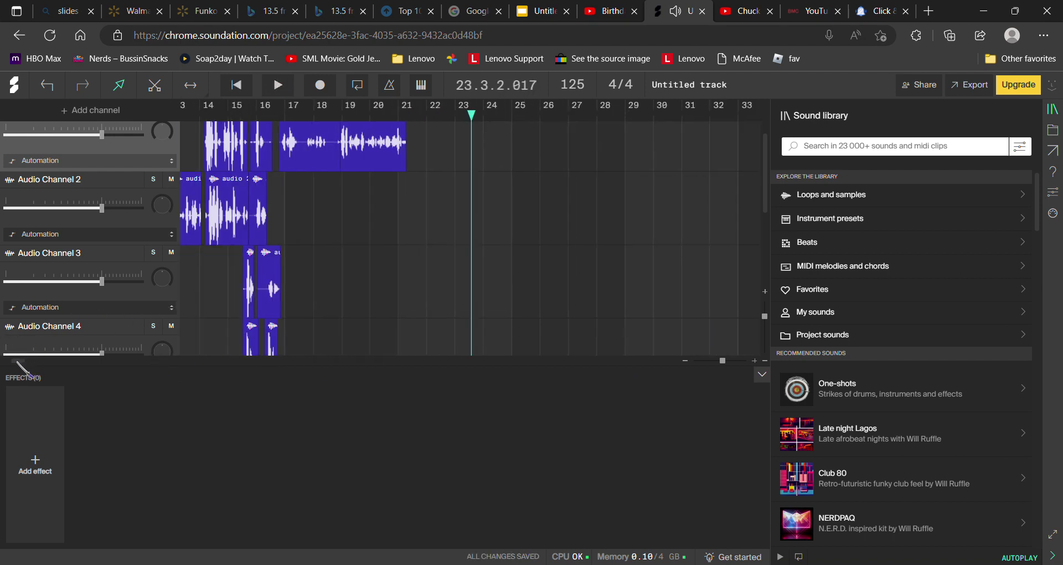
{"action": "right_click", "coordinate": [378, 158]}
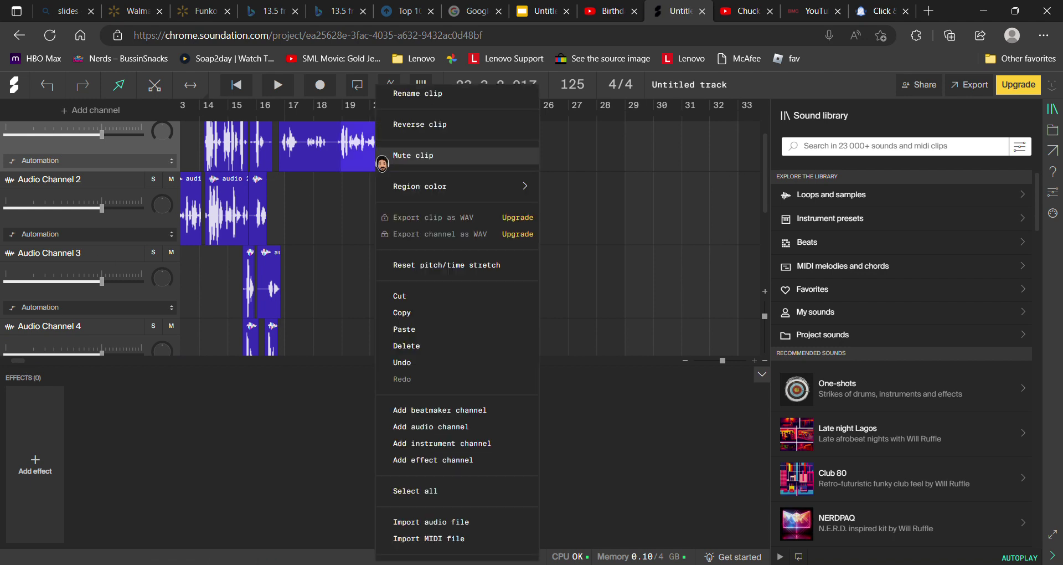
{"action": "scroll", "coordinate": [443, 277], "scroll_direction": "down", "scroll_amount": 1}
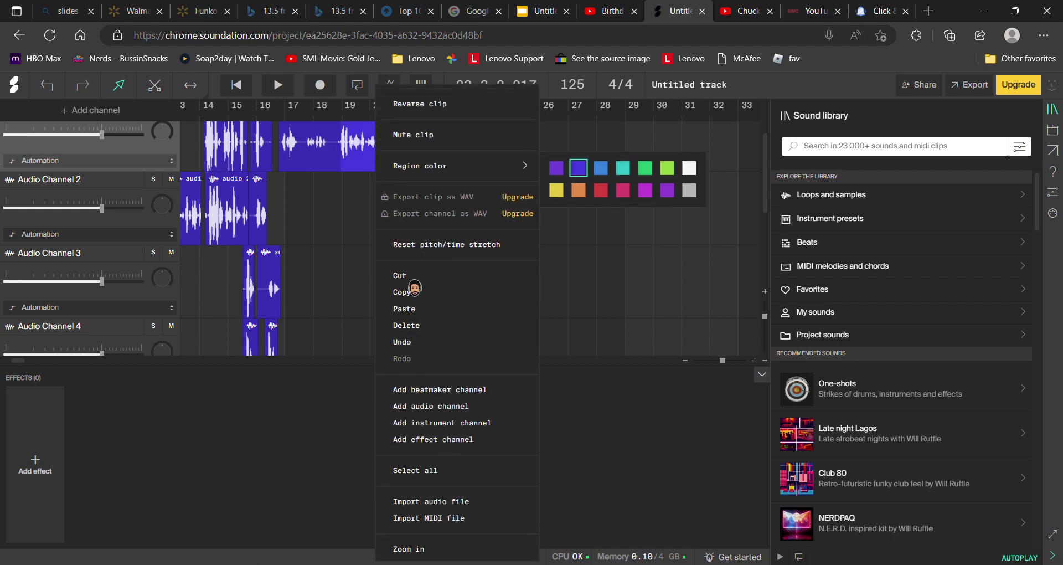
{"action": "left_click", "coordinate": [410, 318]}
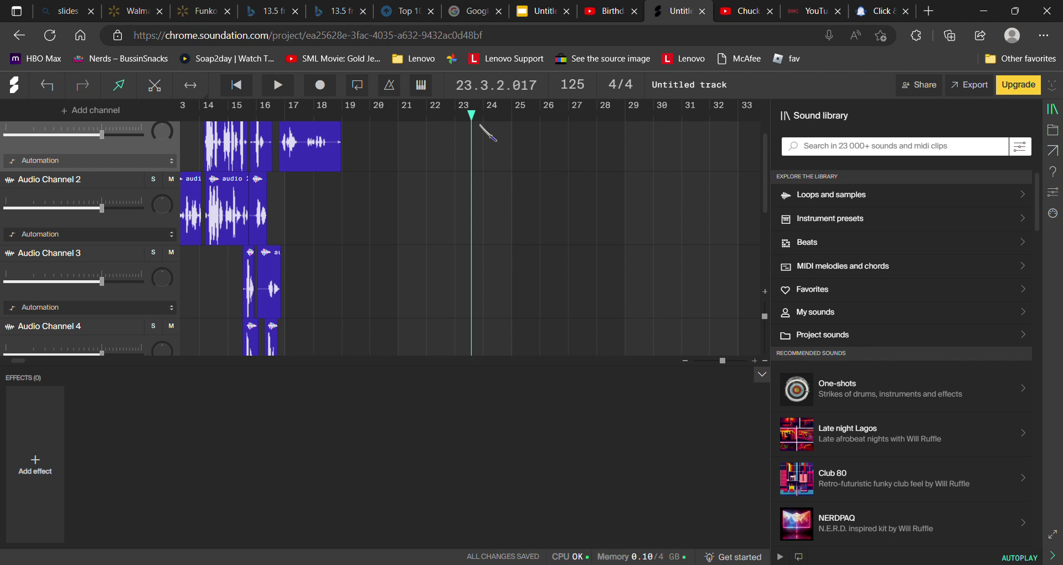
Play from bar 17, record a clip on the channel above Audio Channel 2 from about bar 19 to 23.3, and replay it.
{"action": "left_click_drag", "start_coordinate": [479, 115], "coordinate": [288, 113]}
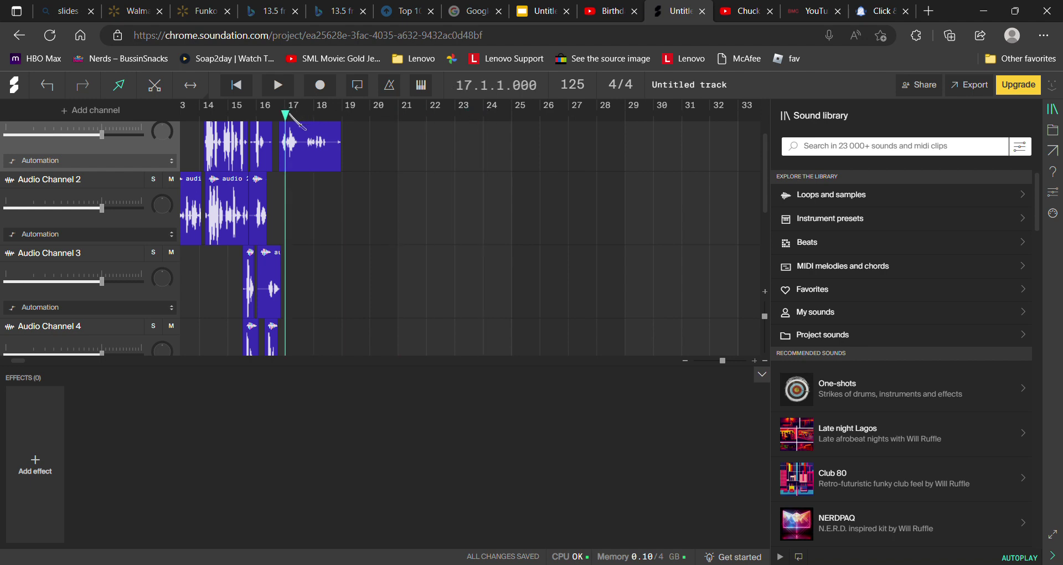
{"action": "left_click", "coordinate": [278, 85]}
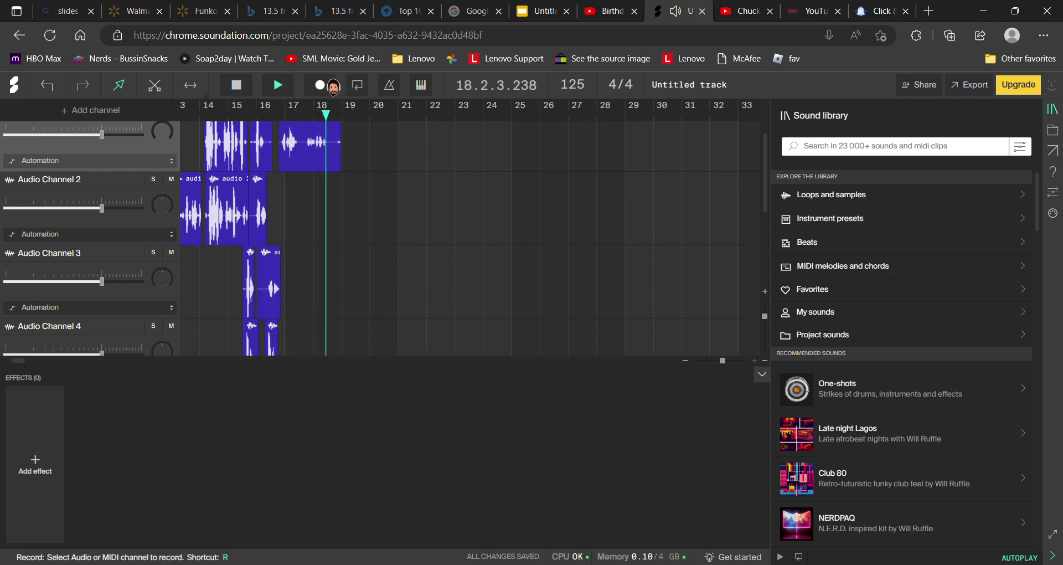
{"action": "left_click", "coordinate": [332, 84]}
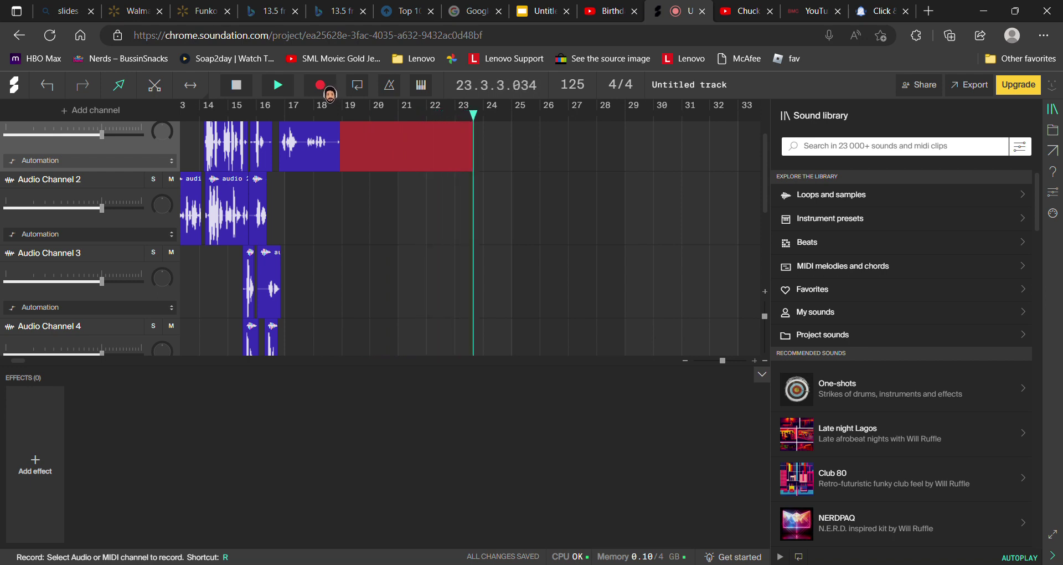
{"action": "left_click", "coordinate": [322, 87]}
{"action": "left_click", "coordinate": [313, 114]}
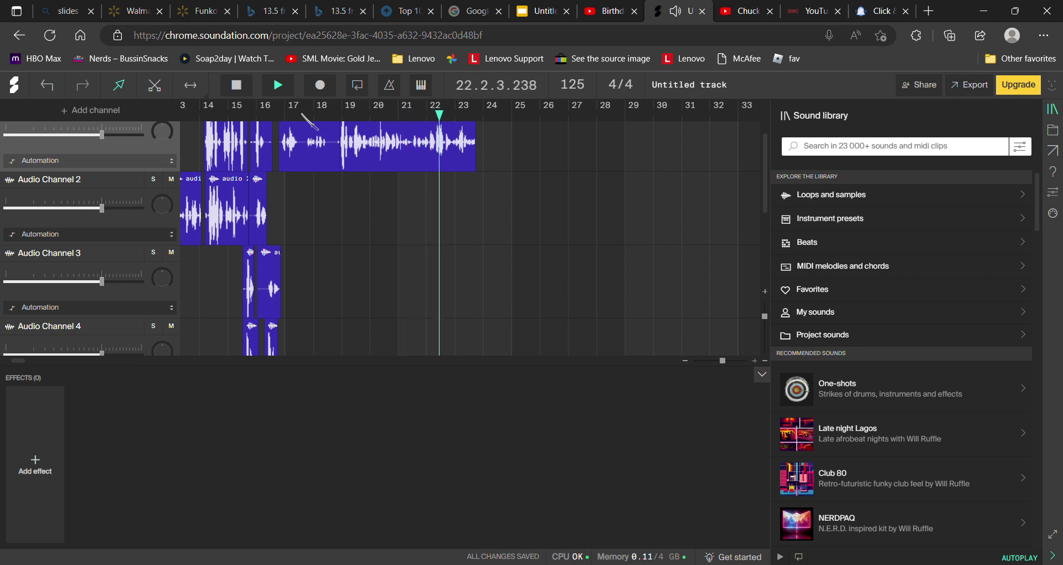
{"action": "key", "text": "space"}
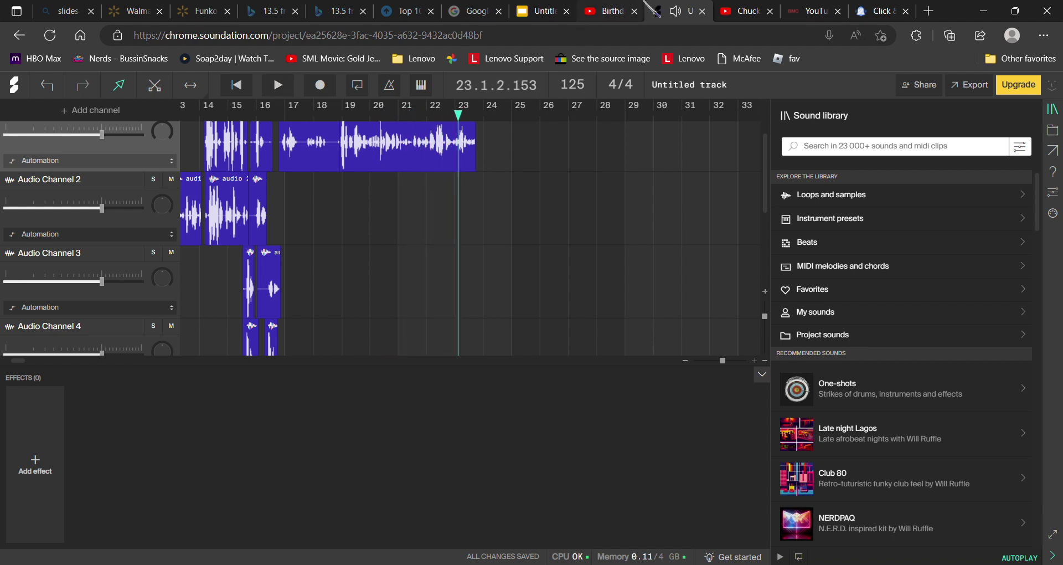
Switch to YouTube, pause the Birthday Star (2001) video, and search for "birthday star 2001" using its title.
{"action": "left_click", "coordinate": [760, 9]}
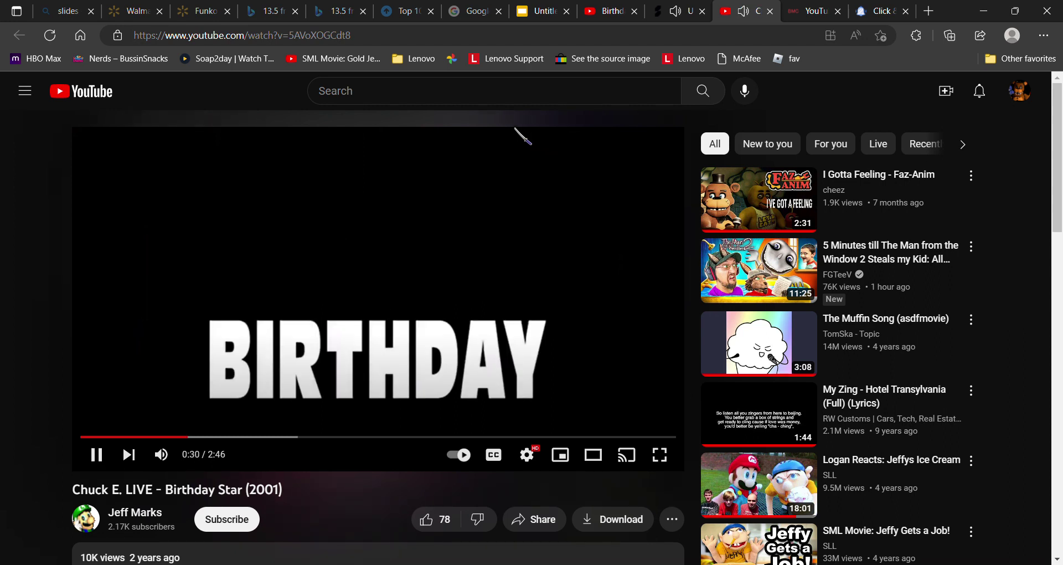
{"action": "key", "text": "space"}
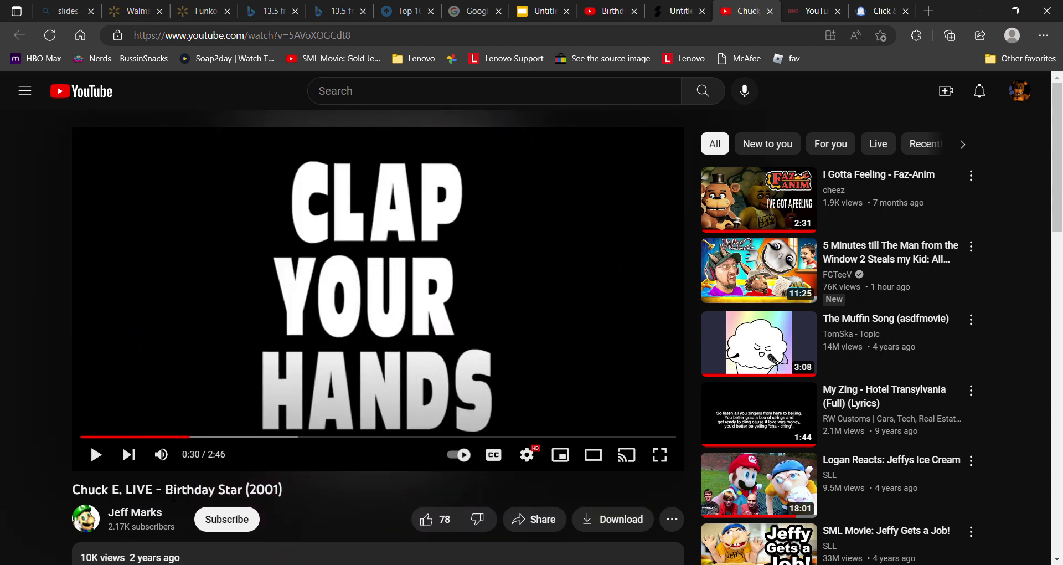
{"action": "left_click_drag", "start_coordinate": [173, 495], "coordinate": [287, 495]}
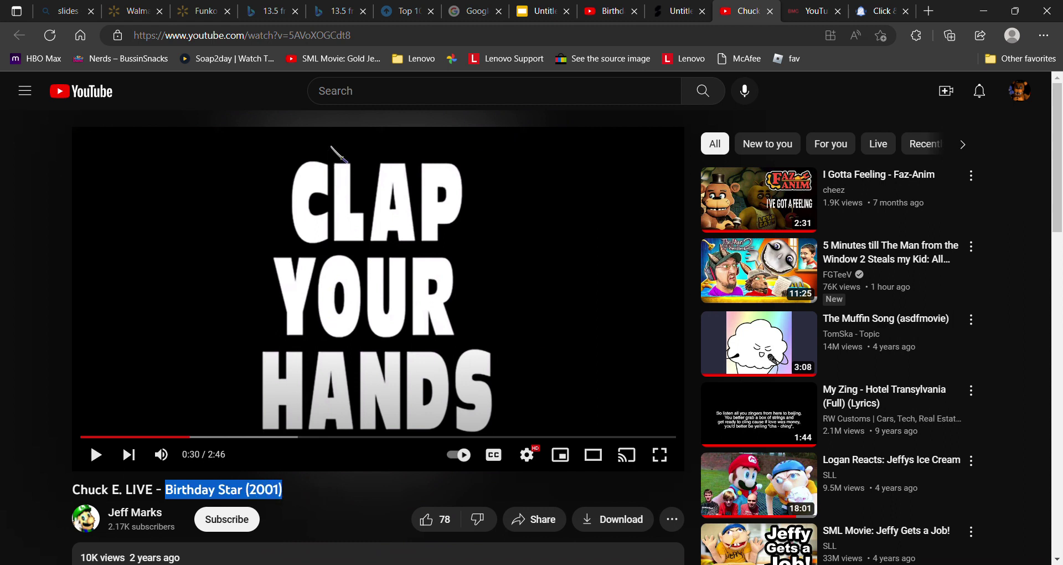
{"action": "left_click", "coordinate": [376, 92]}
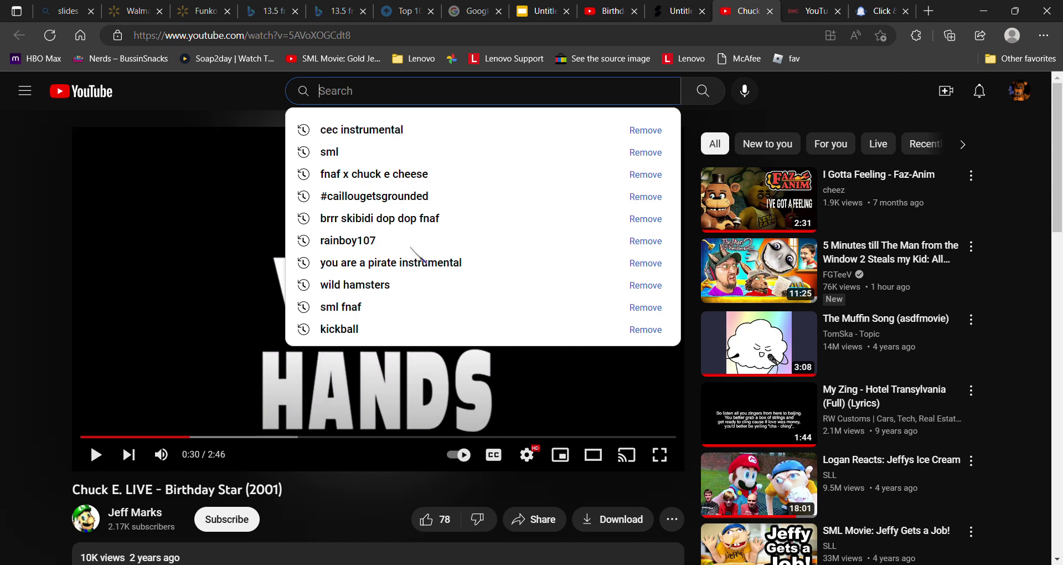
{"action": "type", "text": "Birthday Star (2001)"}
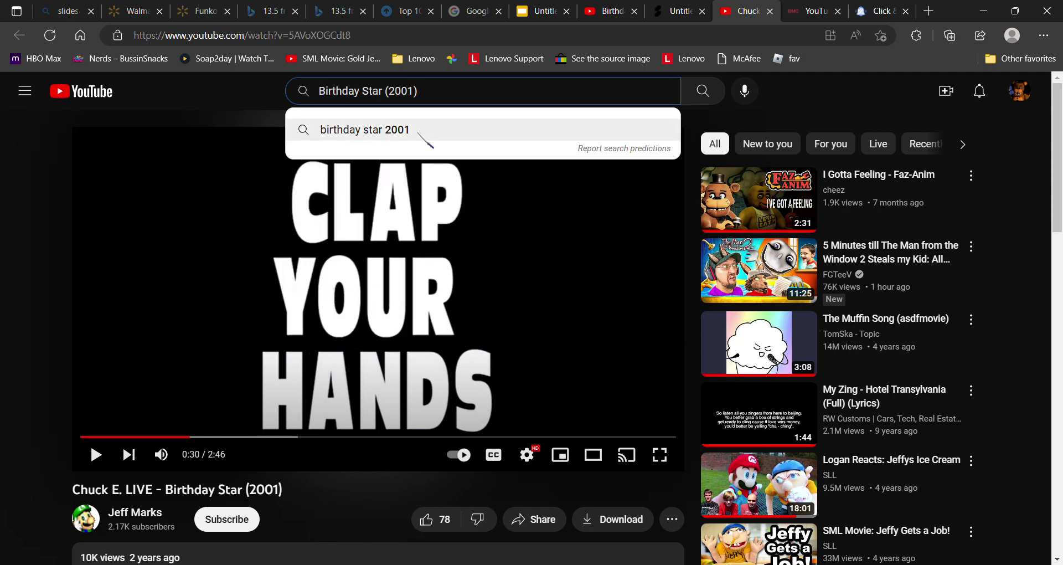
{"action": "left_click", "coordinate": [427, 135]}
Refine the YouTube search to "birthday star 2001 lryics".
{"action": "left_click", "coordinate": [441, 97]}
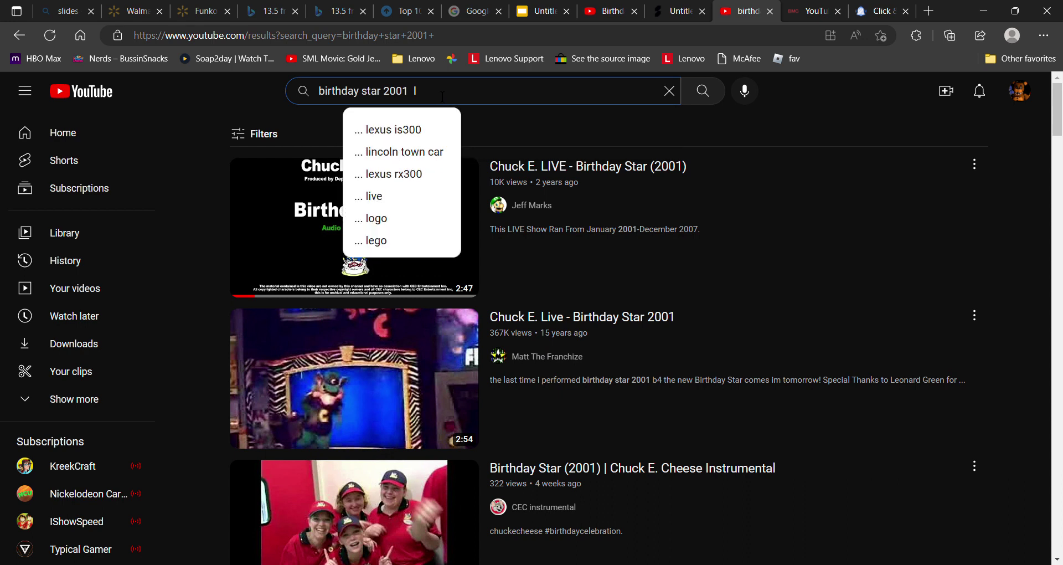
{"action": "type", "text": "lry"}
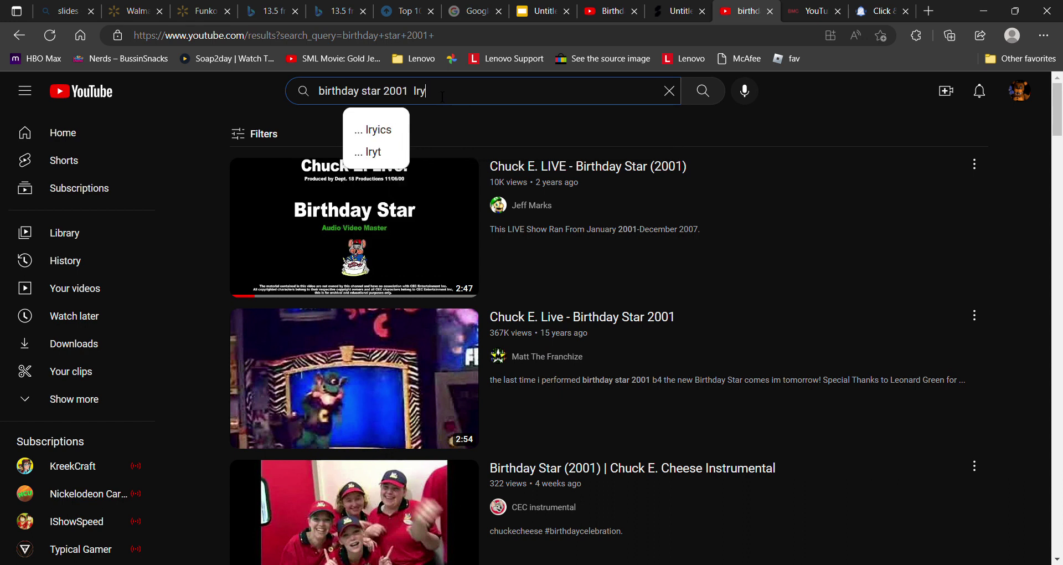
{"action": "left_click", "coordinate": [358, 125]}
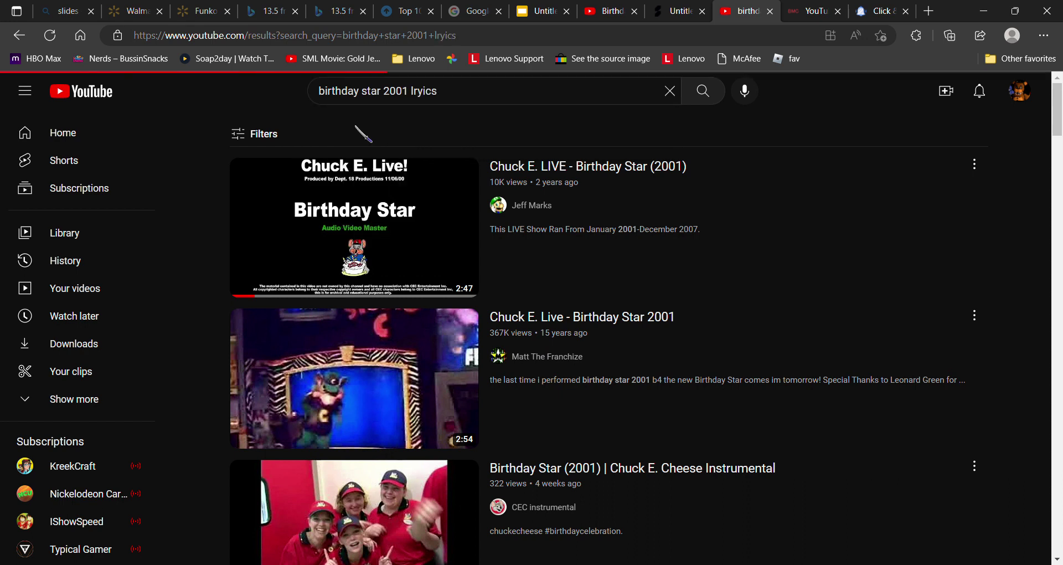
Open the video Birthday Star Spanish 2001 - Lyrics and skip ahead to about 0:27.
{"action": "left_click", "coordinate": [343, 275]}
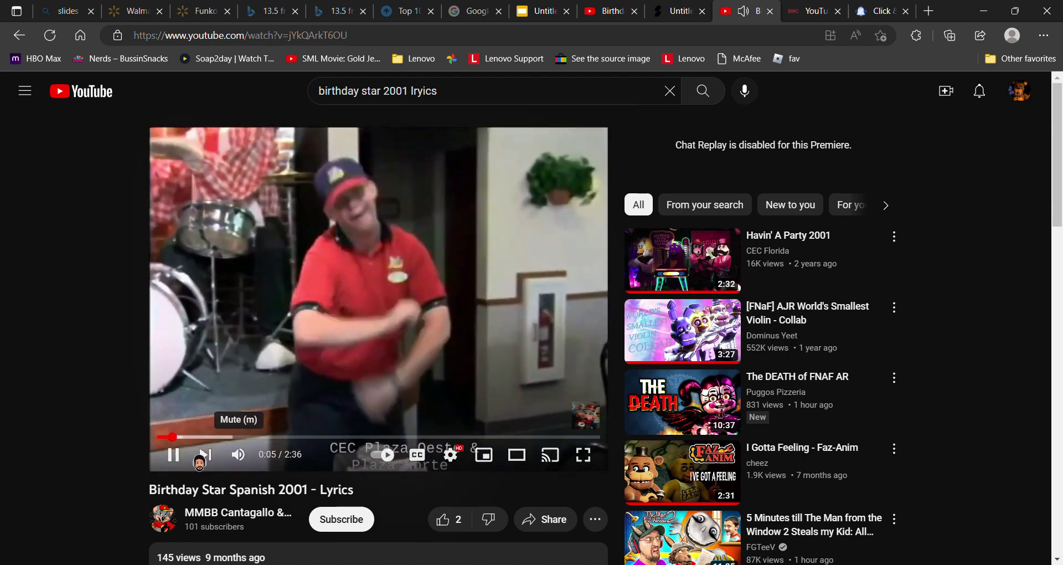
{"action": "key", "text": "Right"}
{"action": "left_click_drag", "start_coordinate": [234, 437], "coordinate": [255, 437]}
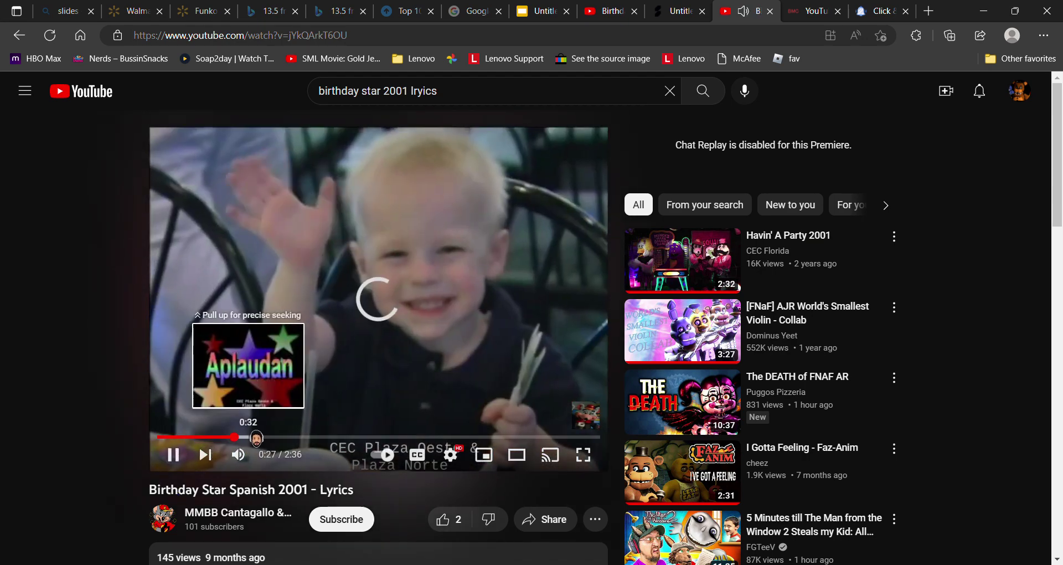
{"action": "left_click", "coordinate": [272, 359]}
Rerun the "birthday star 2001 lryics" search and look through the results for a version with lyrics.
{"action": "left_click", "coordinate": [712, 96]}
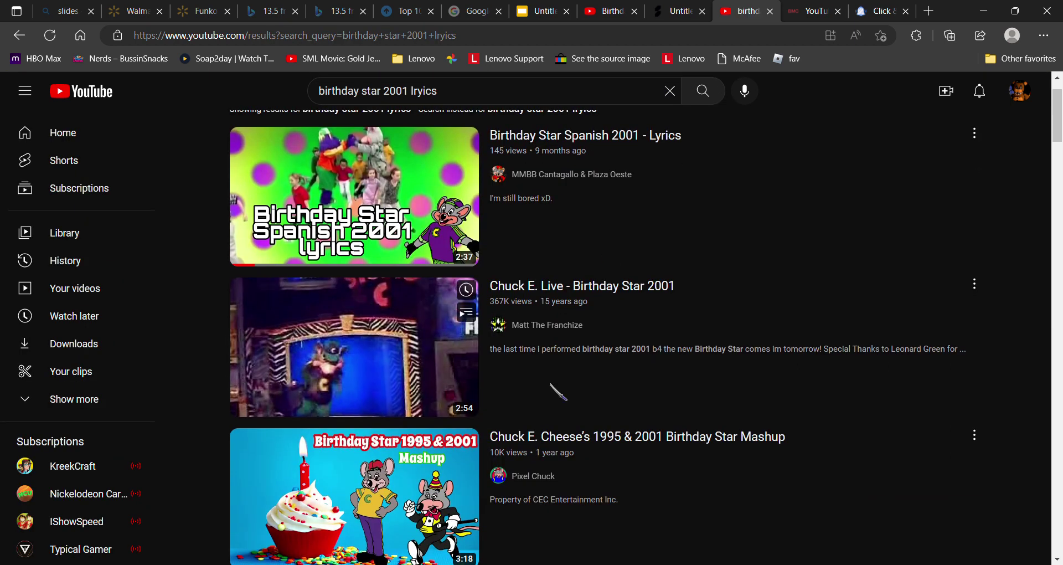
{"action": "scroll", "coordinate": [602, 332], "scroll_direction": "down", "scroll_amount": 4}
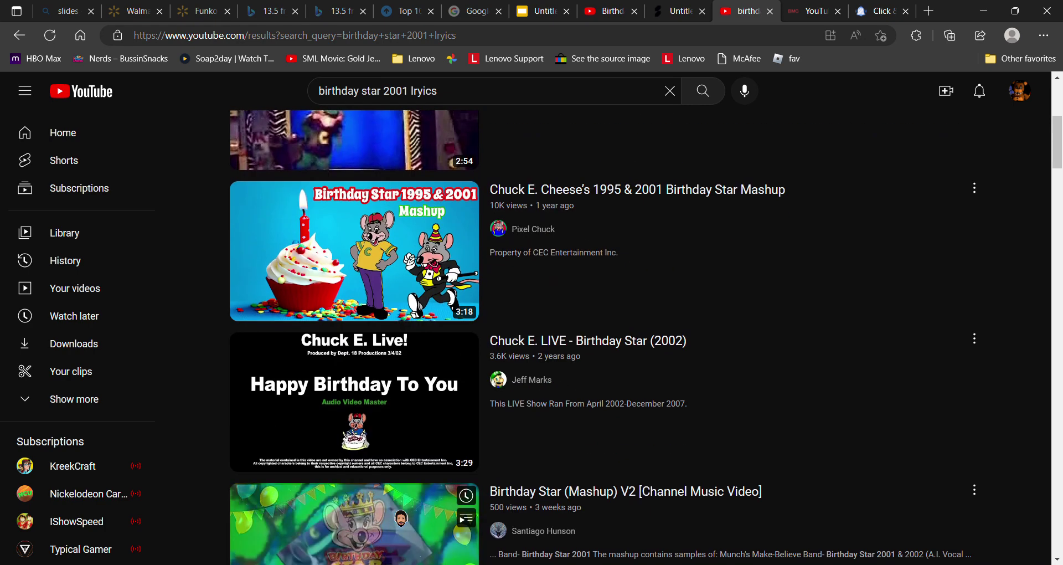
{"action": "scroll", "coordinate": [354, 443], "scroll_direction": "down", "scroll_amount": 1}
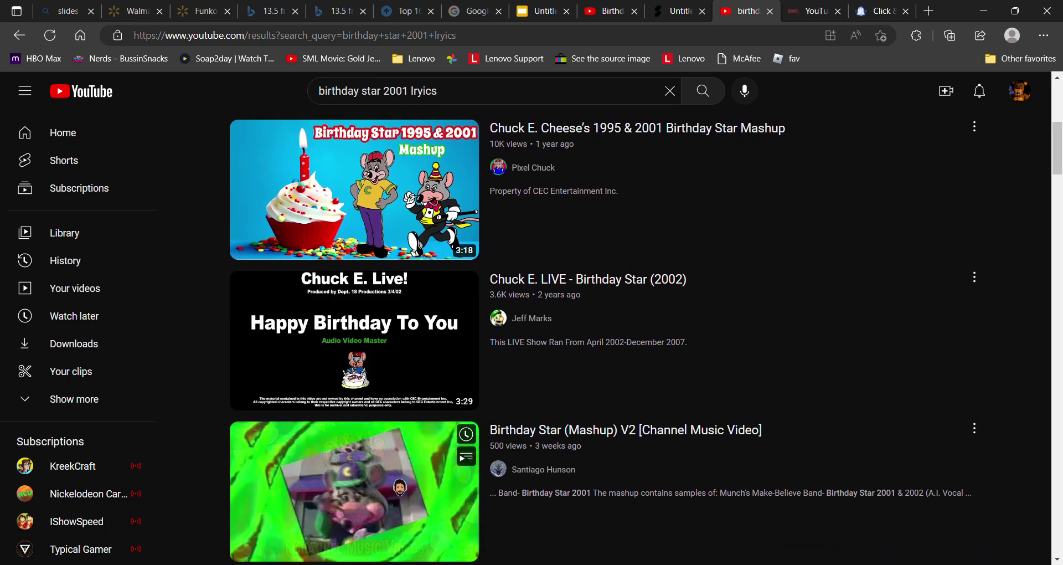
{"action": "scroll", "coordinate": [354, 443], "scroll_direction": "down", "scroll_amount": 1}
{"action": "scroll", "coordinate": [355, 421], "scroll_direction": "down", "scroll_amount": 4}
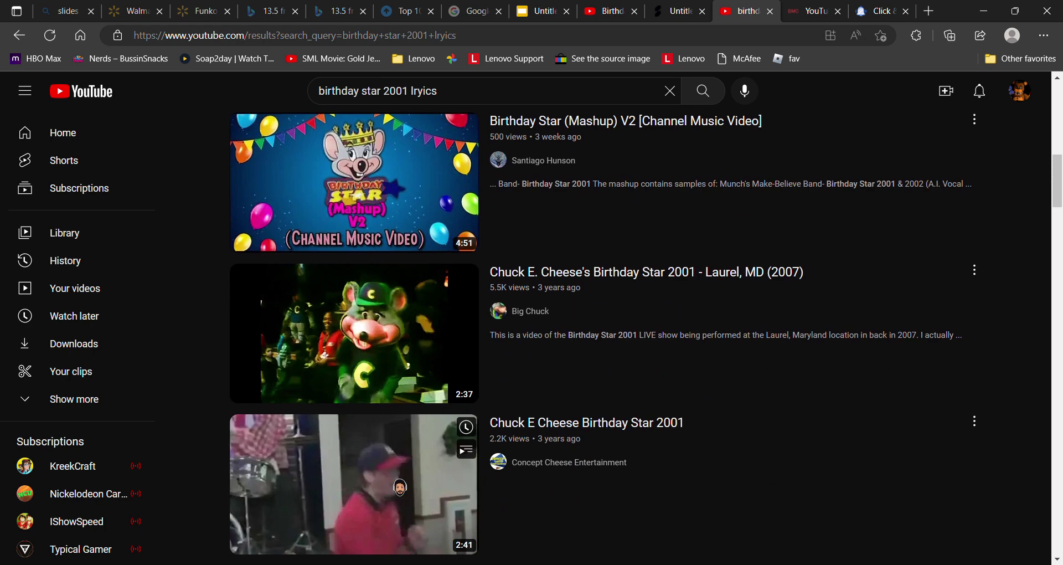
{"action": "scroll", "coordinate": [354, 421], "scroll_direction": "down", "scroll_amount": 1}
{"action": "scroll", "coordinate": [400, 487], "scroll_direction": "down", "scroll_amount": 17}
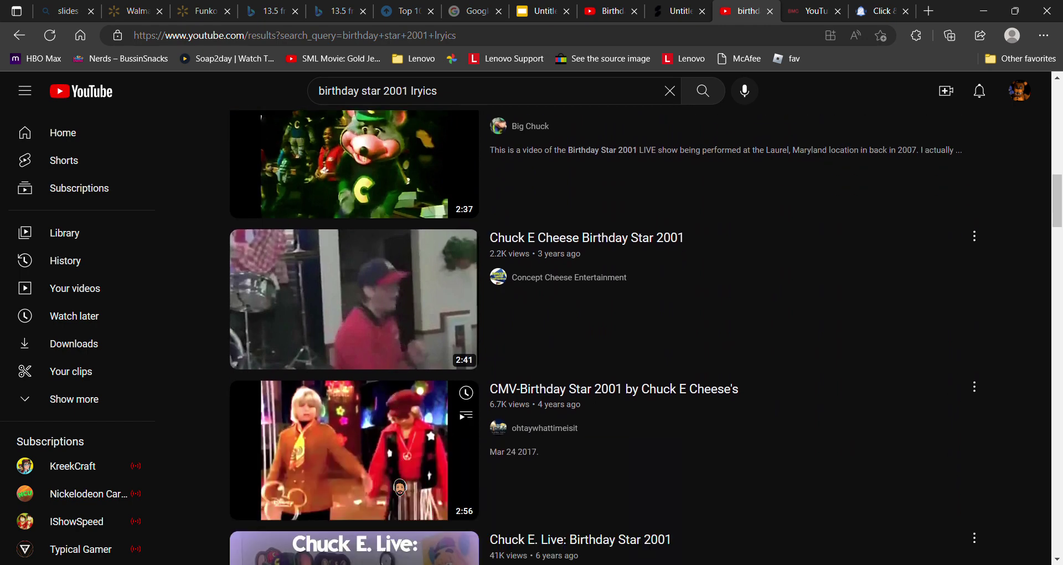
{"action": "scroll", "coordinate": [399, 486], "scroll_direction": "up", "scroll_amount": 1}
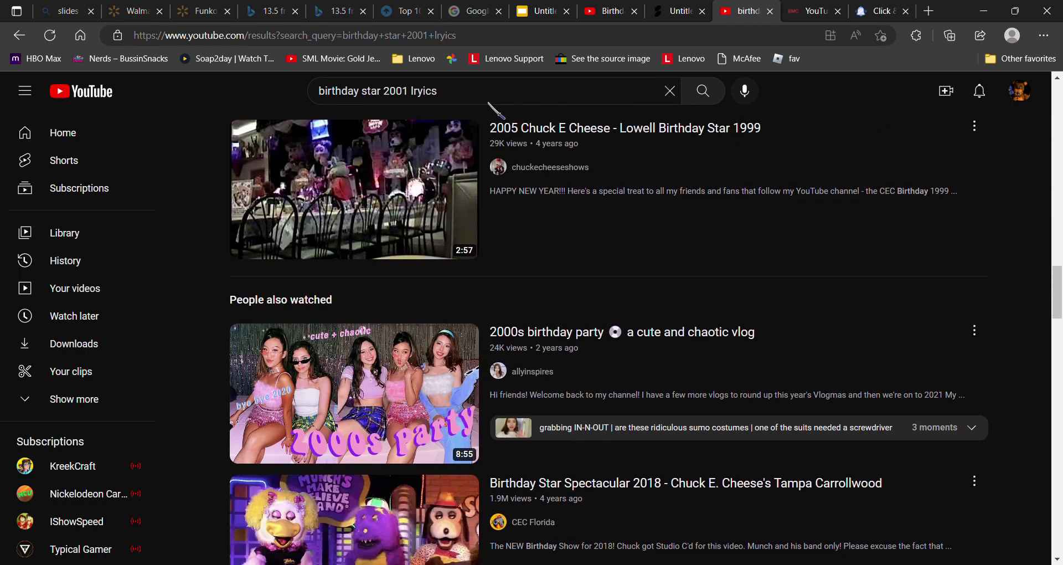
Remove the year from the YouTube query and search for "birthday star lyrics".
{"action": "left_click", "coordinate": [432, 96]}
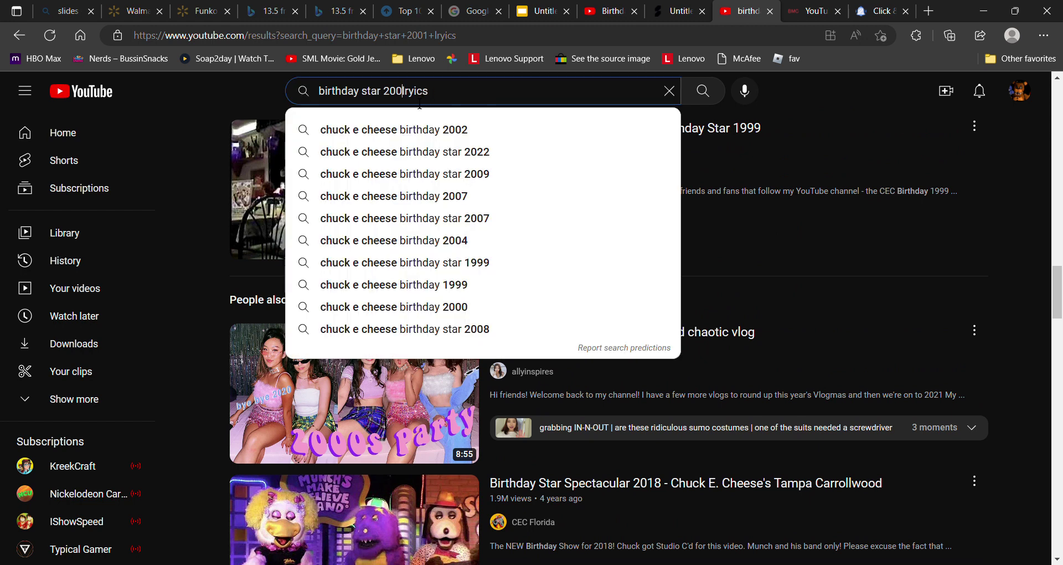
{"action": "key", "text": "BackSpace"}
{"action": "key", "text": "BackSpace"}
{"action": "left_click", "coordinate": [362, 130]}
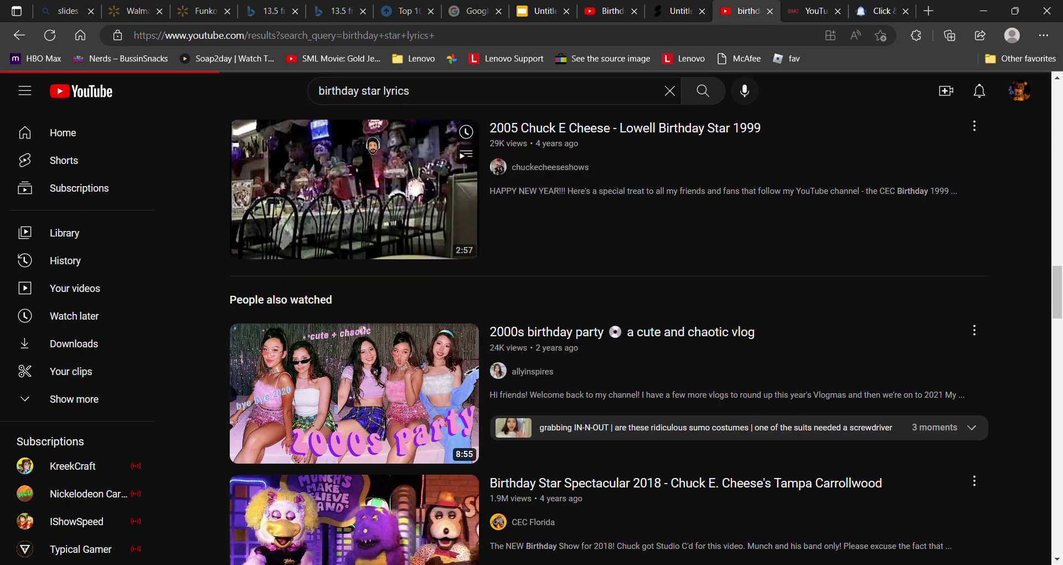
{"action": "key", "text": "Return"}
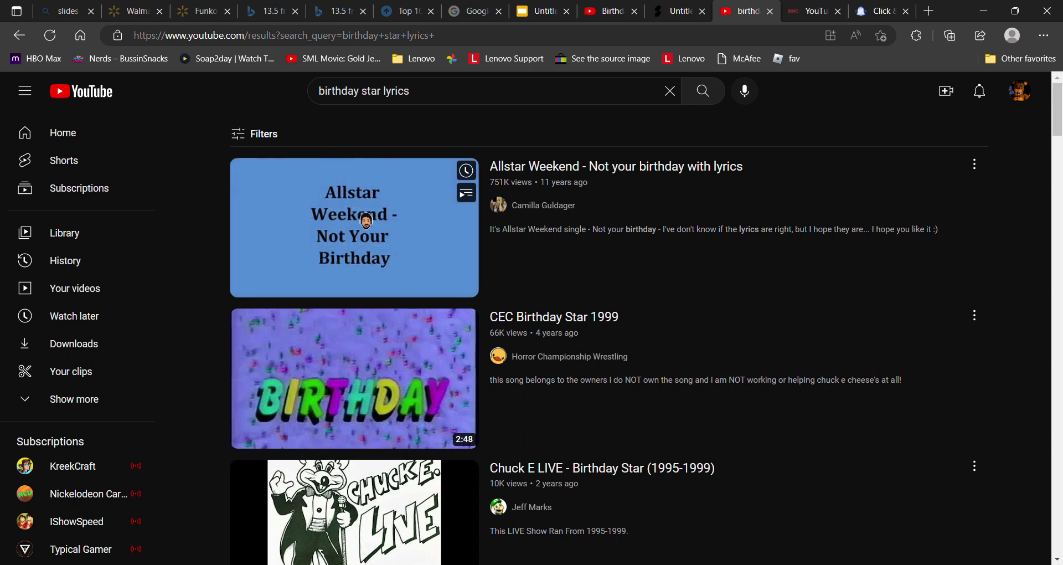
Open the CEC Birthday Star 1999 video, watch a passage, and pause it at about 0:52.
{"action": "mouse_move", "coordinate": [369, 375]}
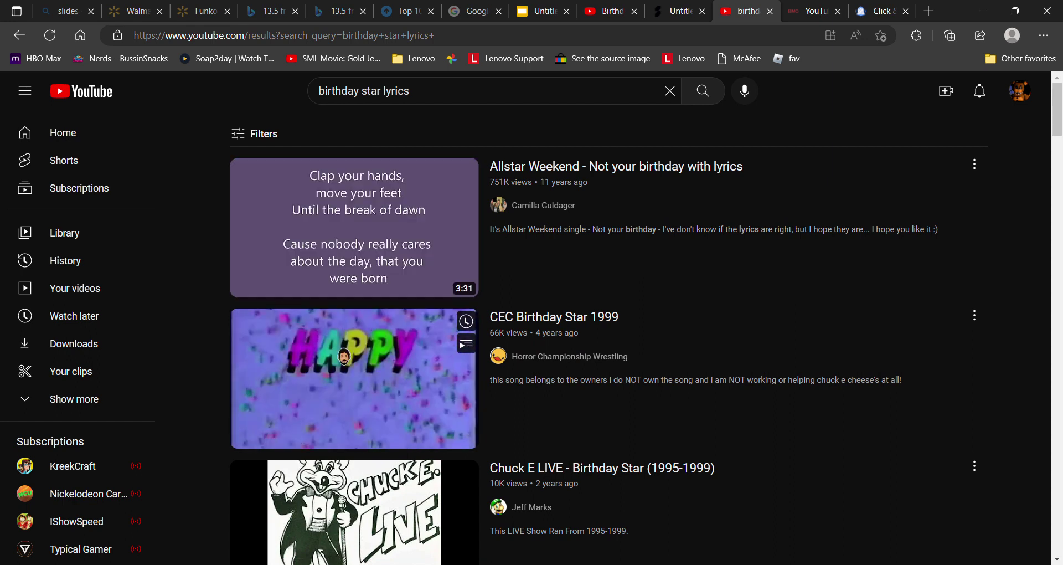
{"action": "left_click", "coordinate": [370, 374]}
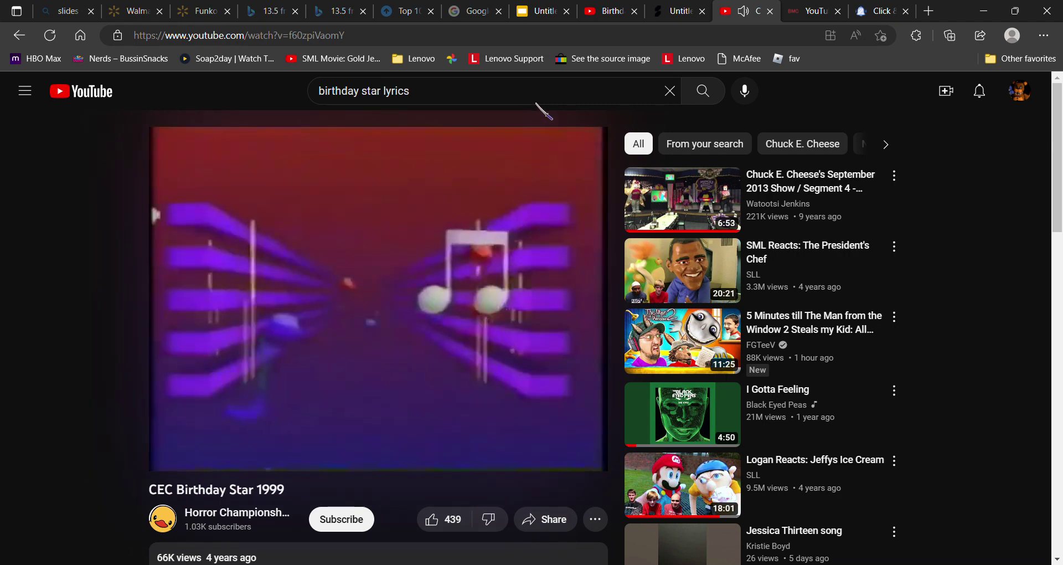
{"action": "left_click", "coordinate": [455, 103]}
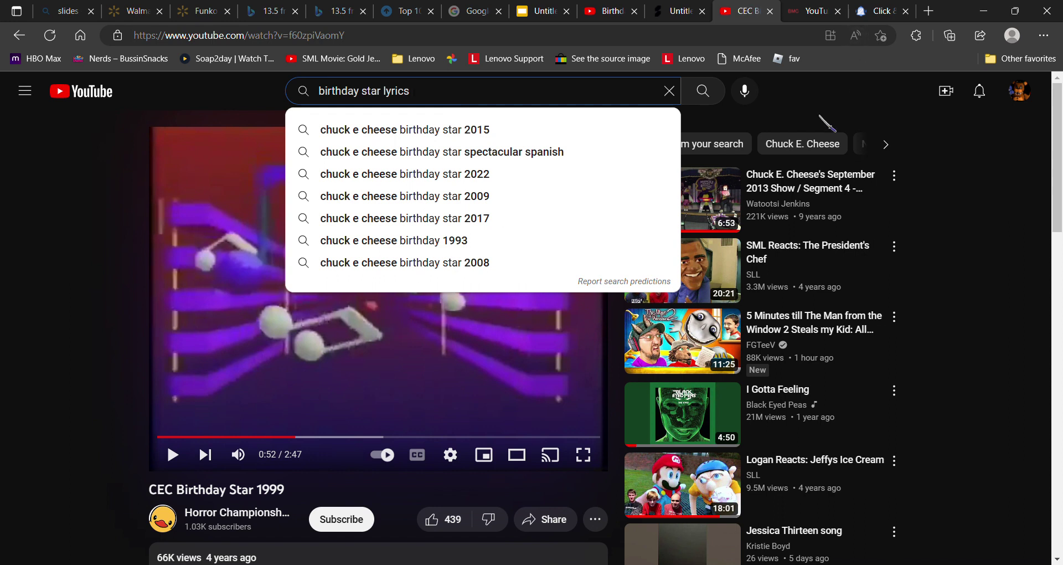
Rerun the "birthday star lyrics" search, open Chuck E. Cheese's Birthday Star Spectacular 2018, and skip through it to about 6:54.
{"action": "left_click", "coordinate": [702, 93]}
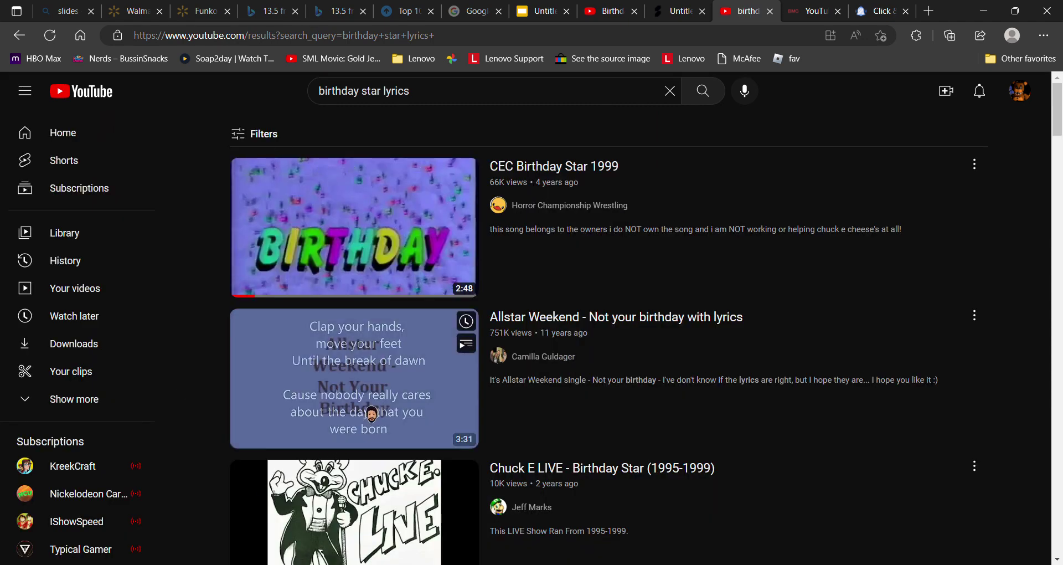
{"action": "scroll", "coordinate": [373, 416], "scroll_direction": "down", "scroll_amount": 3}
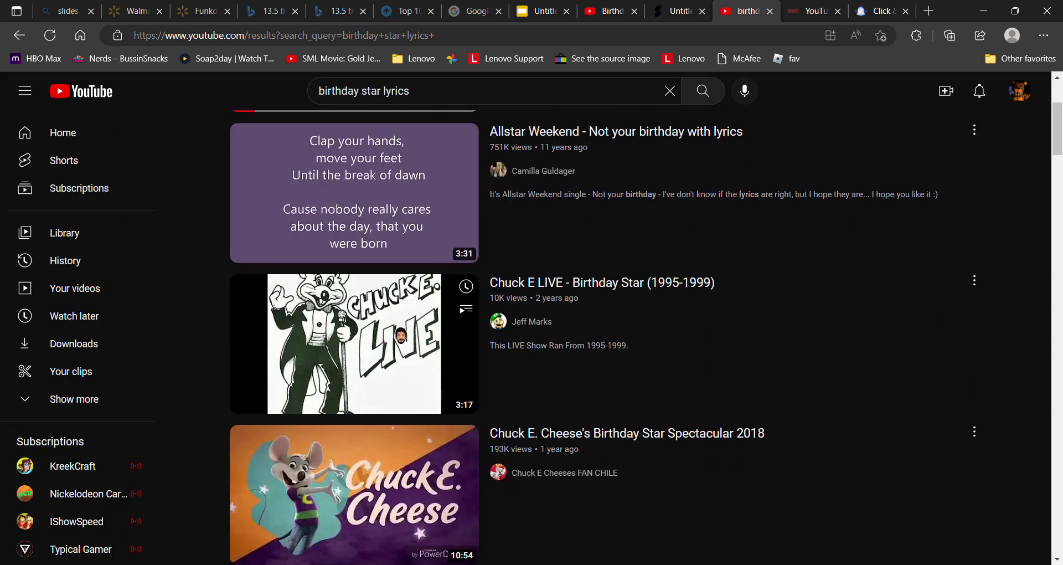
{"action": "scroll", "coordinate": [395, 335], "scroll_direction": "down", "scroll_amount": 5}
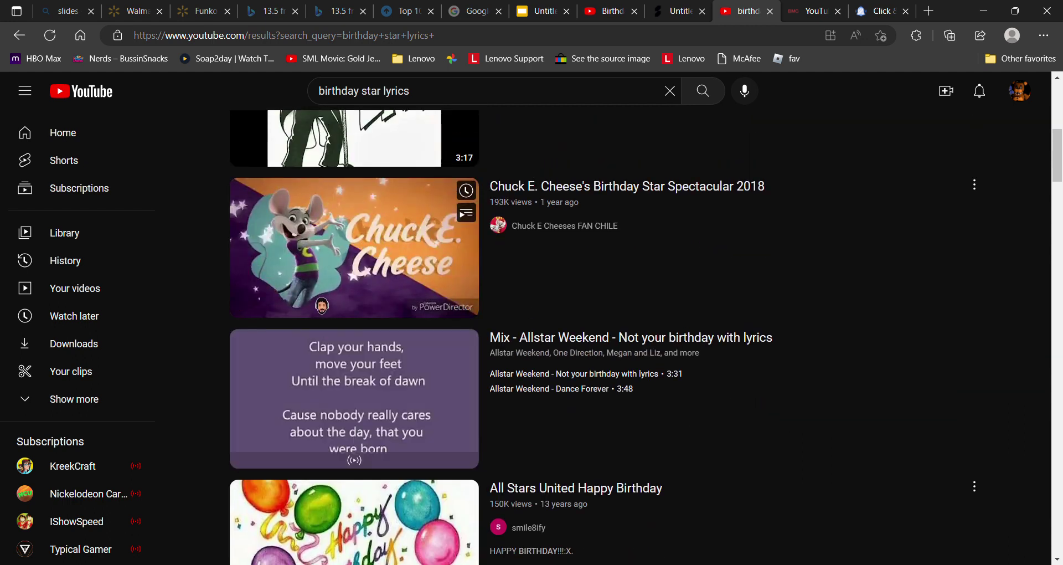
{"action": "left_click", "coordinate": [354, 249]}
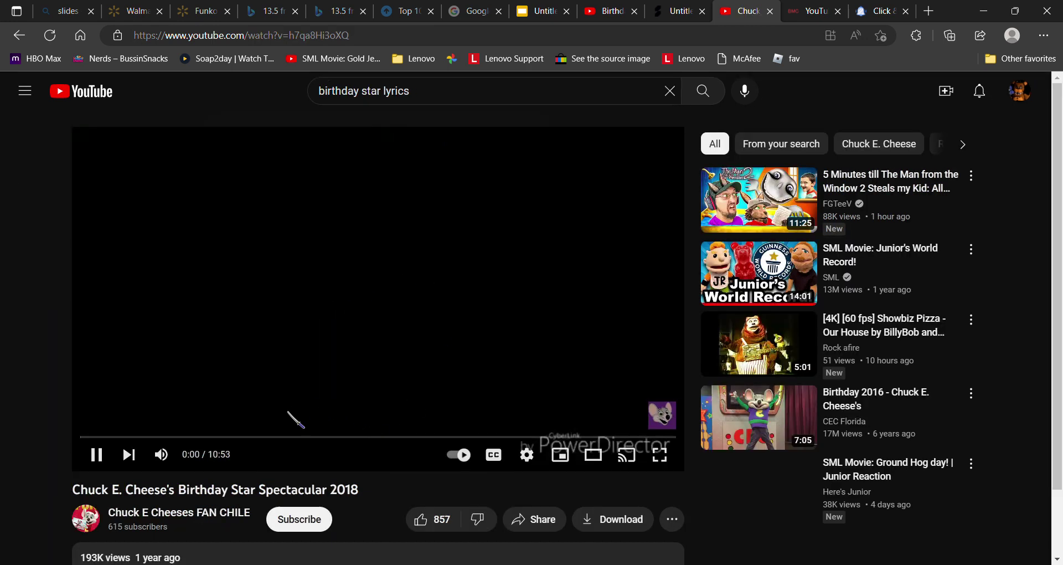
{"action": "left_click", "coordinate": [249, 436]}
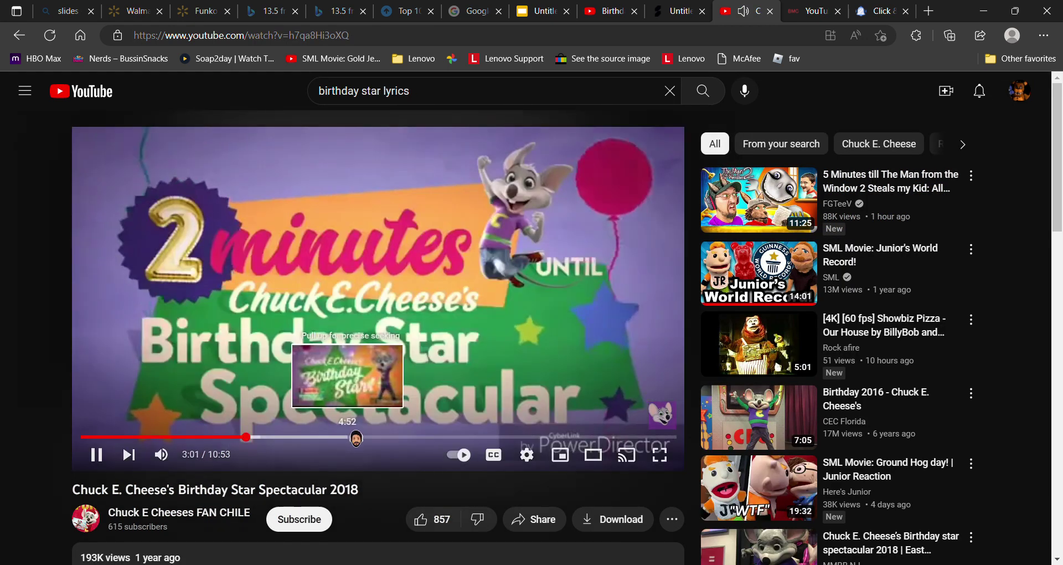
{"action": "left_click", "coordinate": [403, 436]}
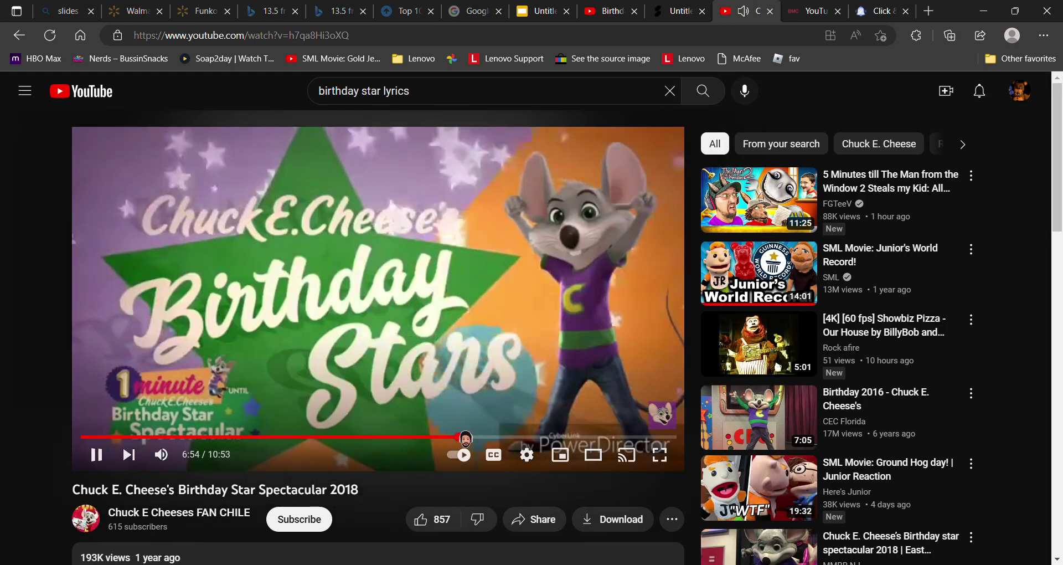
{"action": "left_click", "coordinate": [458, 436]}
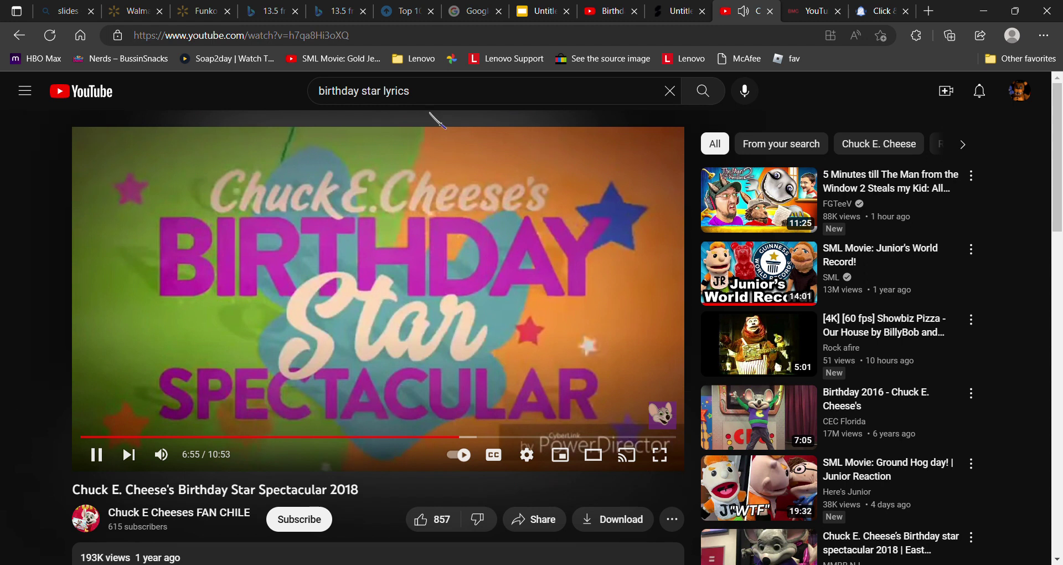
Extend the YouTube query and search for "chuck e cheese birthday star lyrics".
{"action": "key", "text": "/"}
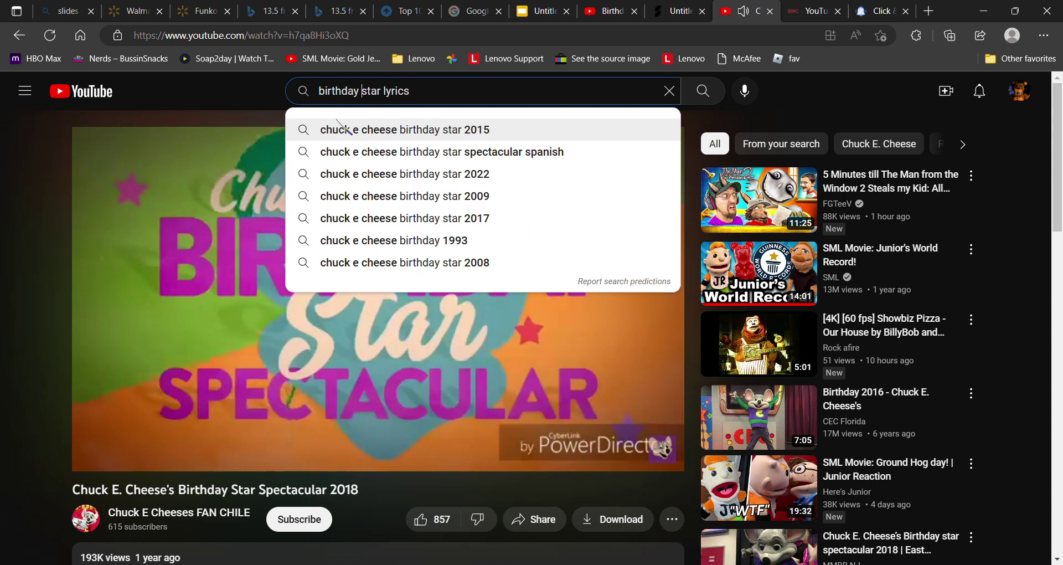
{"action": "key", "text": "Home"}
{"action": "type", "text": "chuck "}
{"action": "type", "text": "e cheese"}
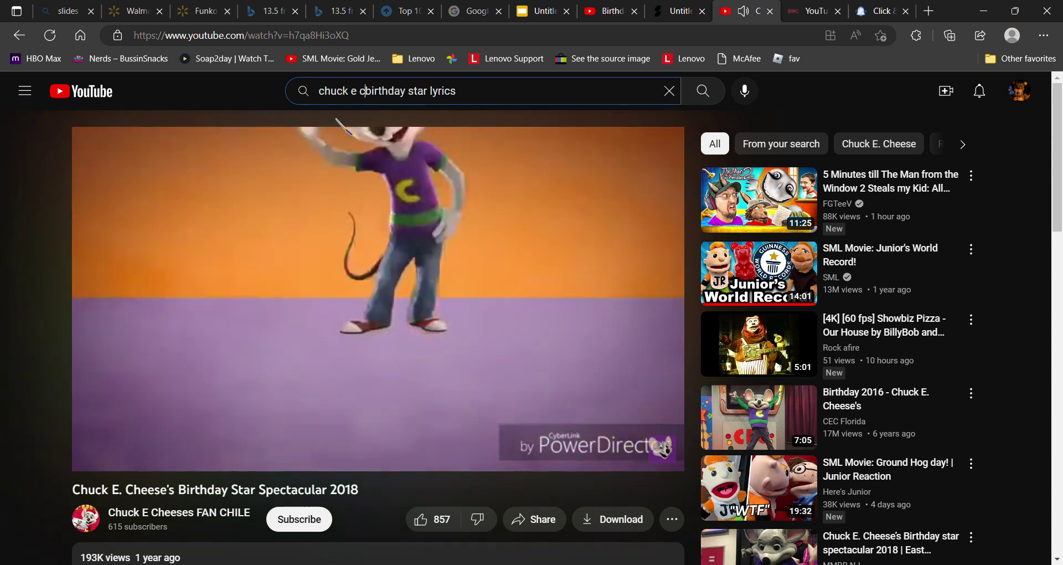
{"action": "key", "text": "Return"}
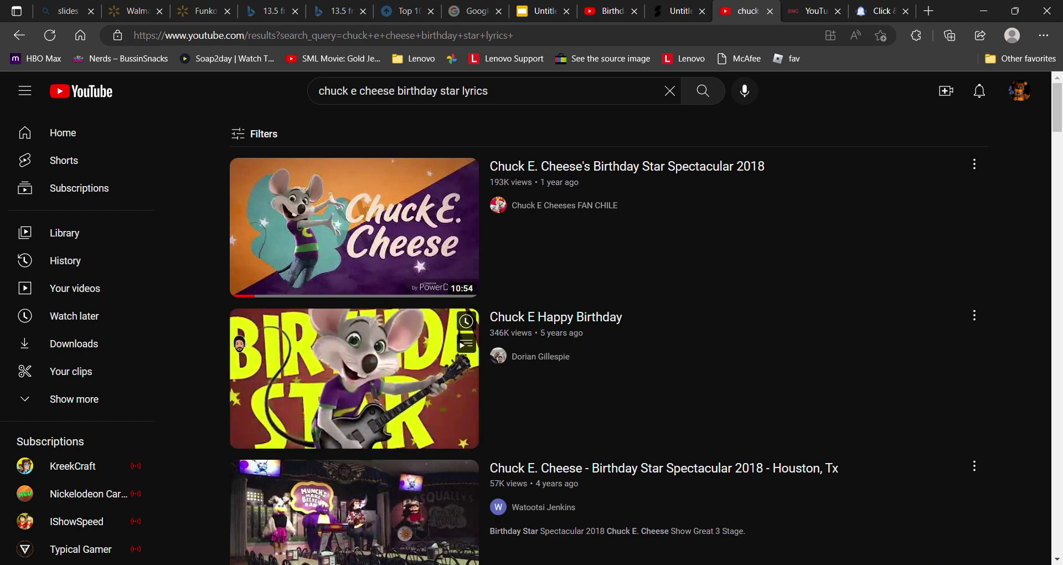
Play the mix Chuck E LIVE - Birthday Star (1995-1999), jump to about 1:38, skip back, and pause at about 1:08.
{"action": "scroll", "coordinate": [208, 338], "scroll_direction": "down", "scroll_amount": 9}
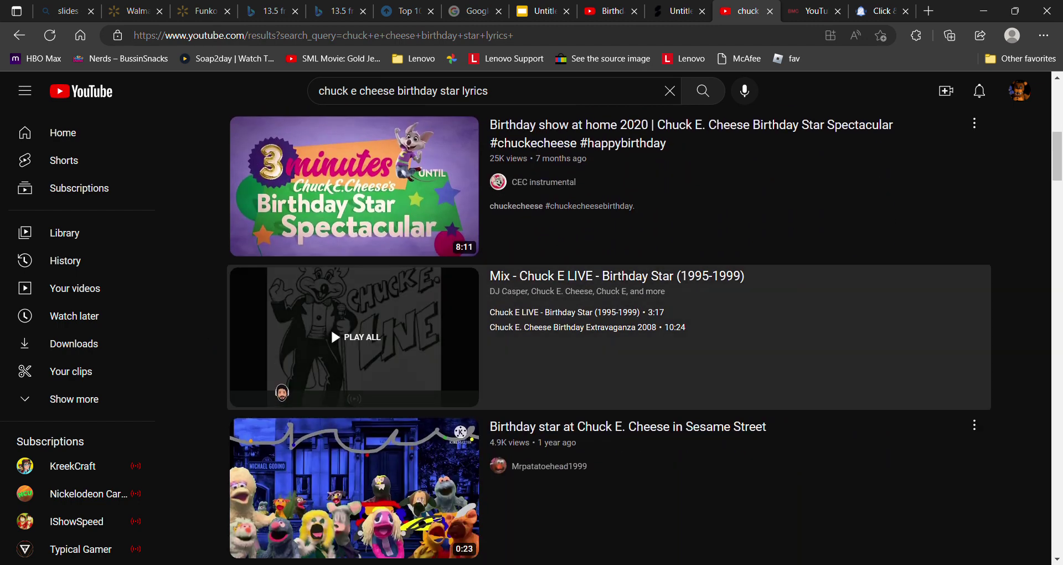
{"action": "left_click", "coordinate": [331, 332]}
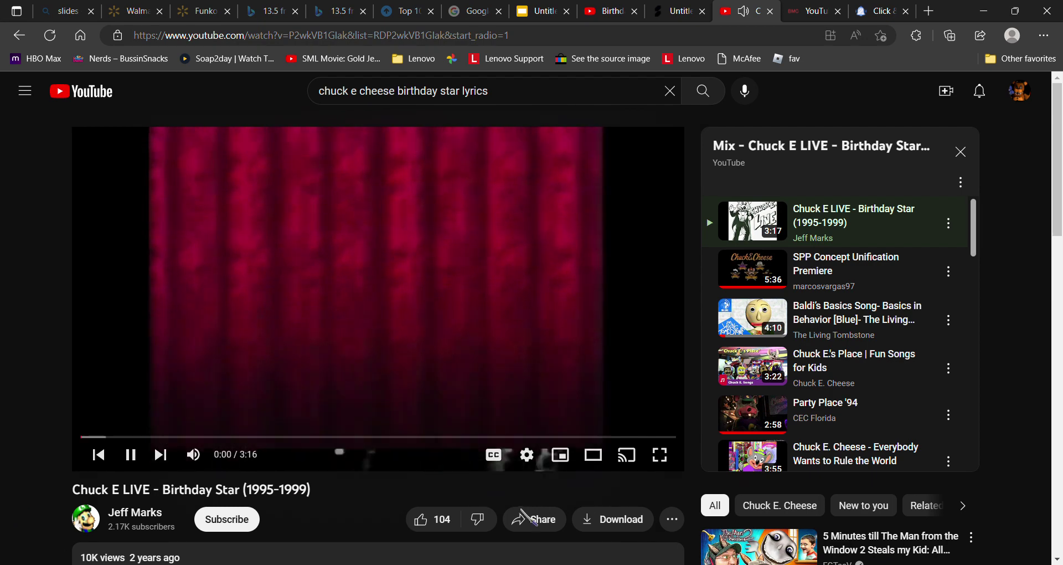
{"action": "left_click", "coordinate": [375, 436]}
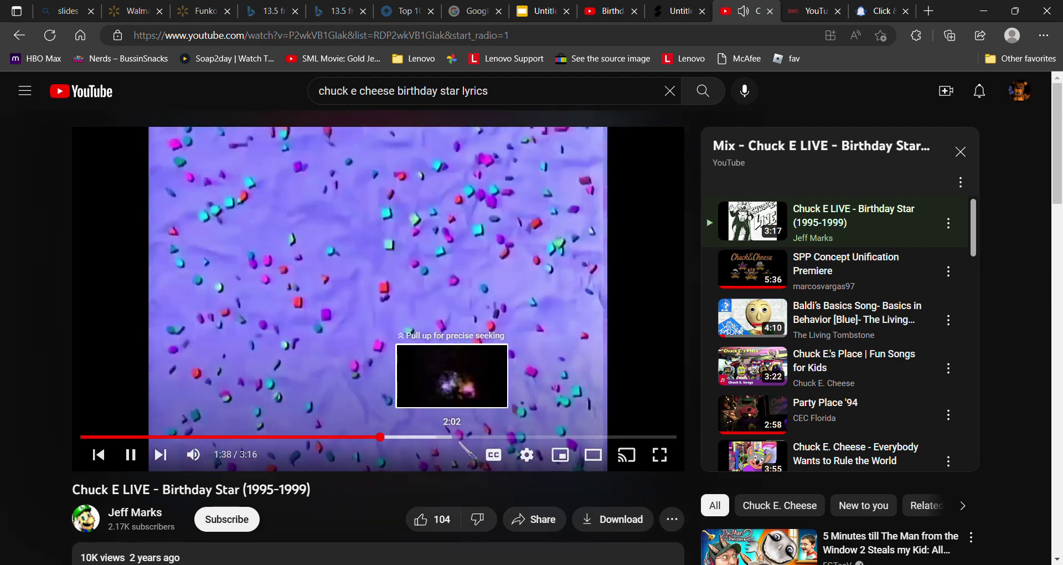
{"action": "key", "text": "Left"}
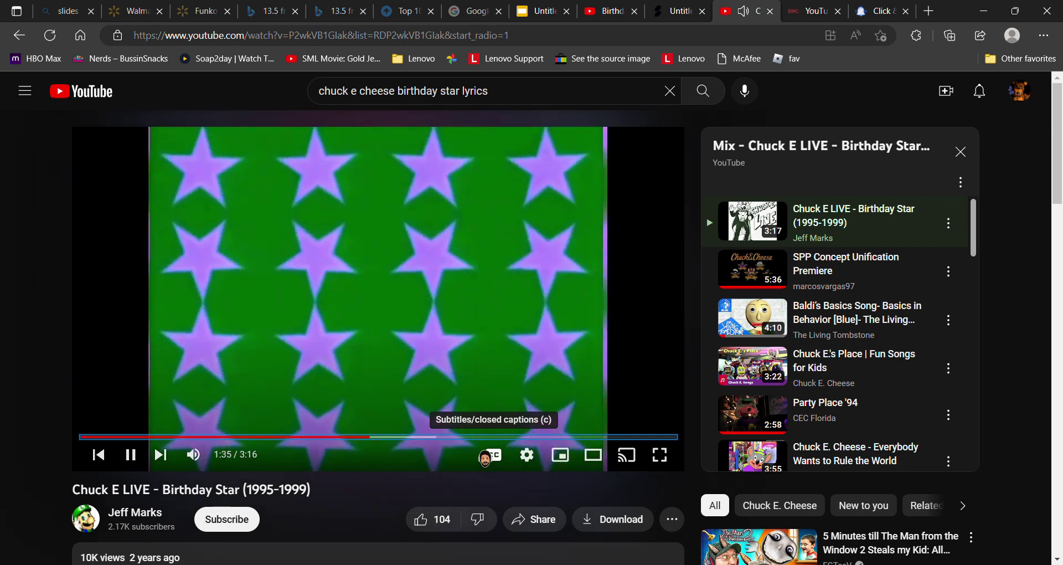
{"action": "key", "text": "Left"}
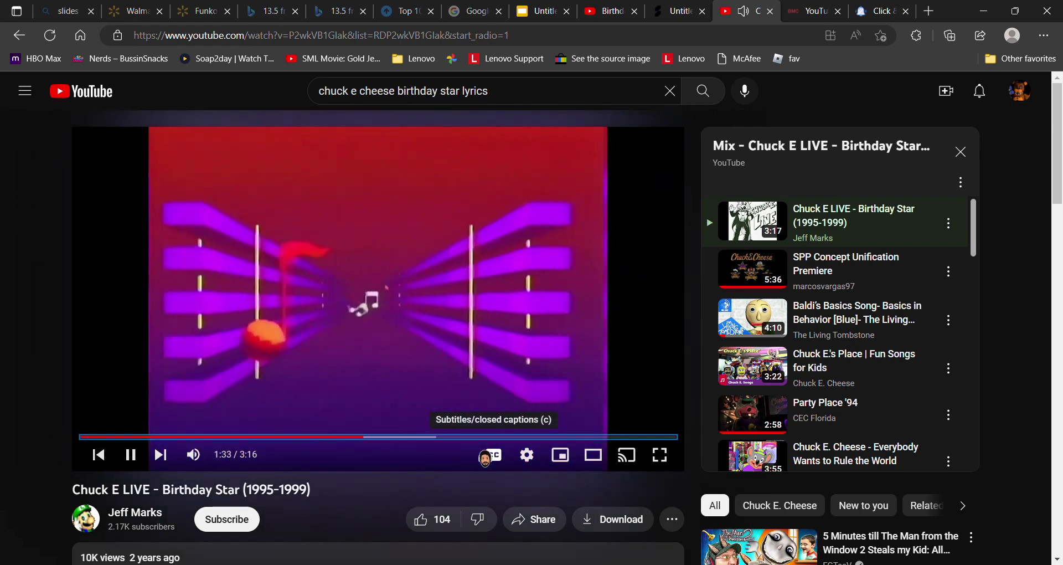
{"action": "key", "text": "Left"}
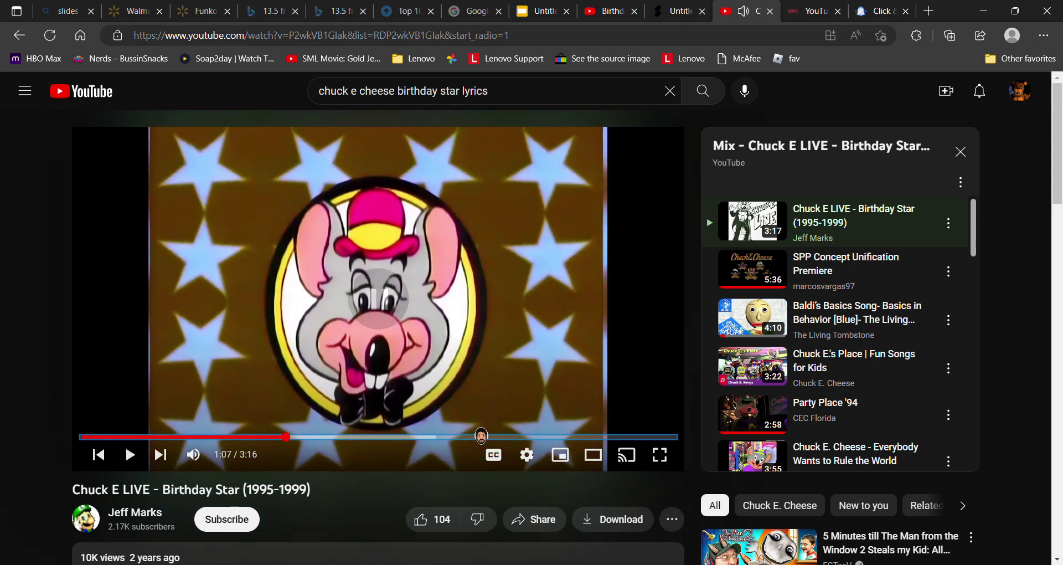
{"action": "key", "text": "space"}
{"action": "key", "text": "Left"}
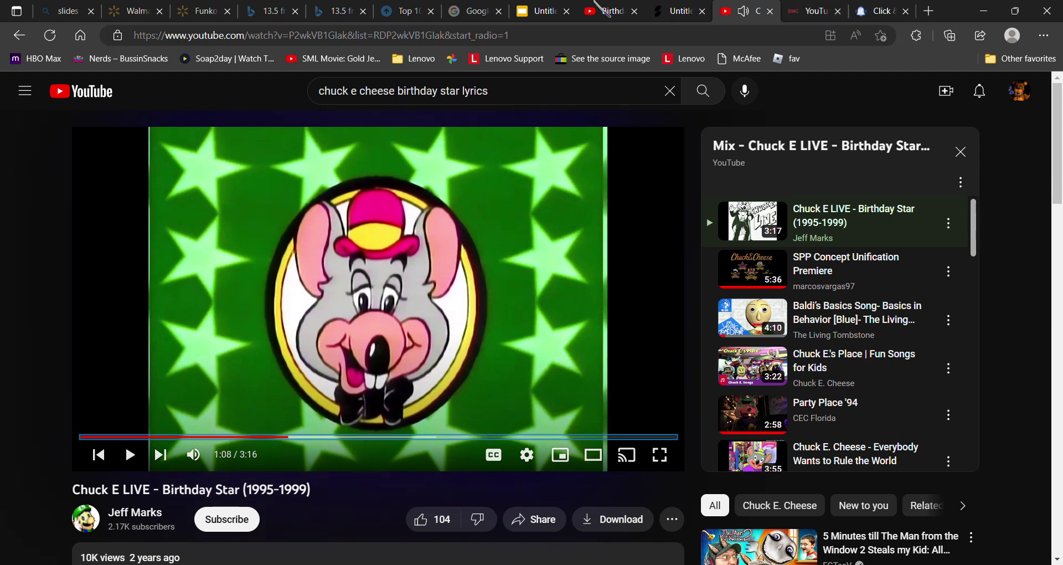
Switch to Soundation, set the loop start to bar 13, turn looping off, and place the playhead at bar 22.
{"action": "left_click", "coordinate": [667, 10]}
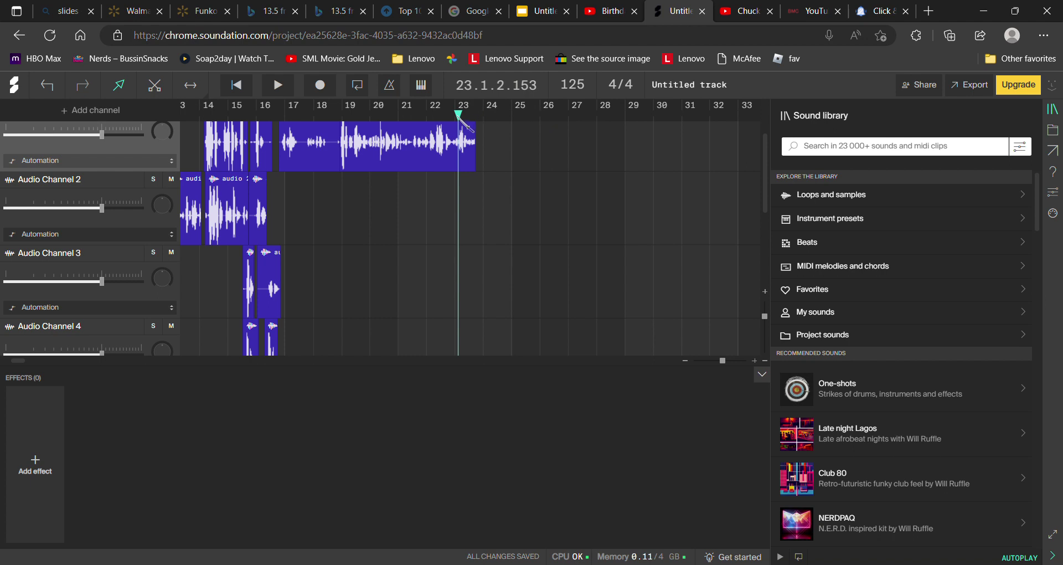
{"action": "key", "text": "l"}
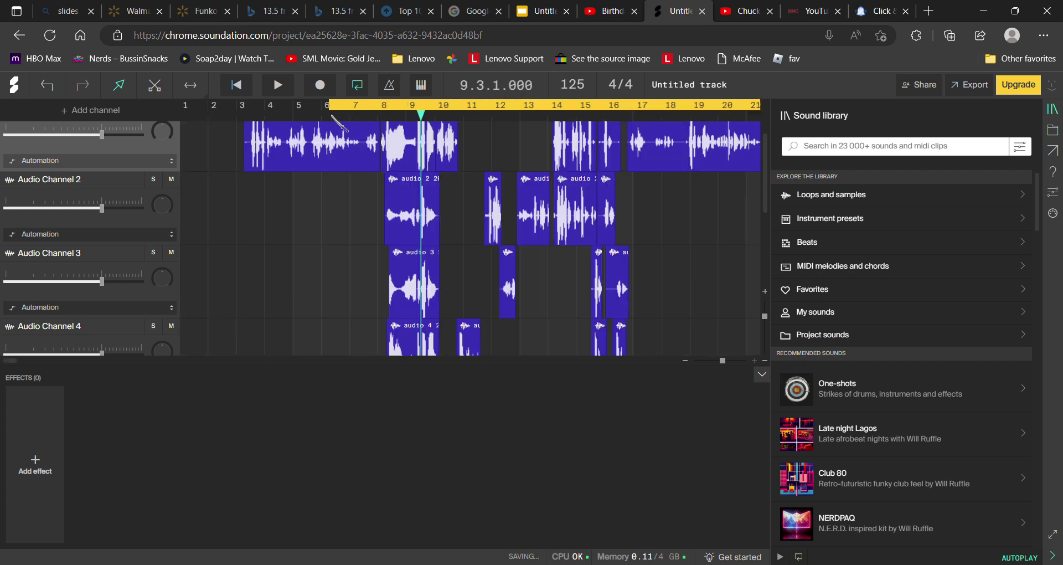
{"action": "left_click", "coordinate": [522, 116]}
{"action": "left_click", "coordinate": [523, 105]}
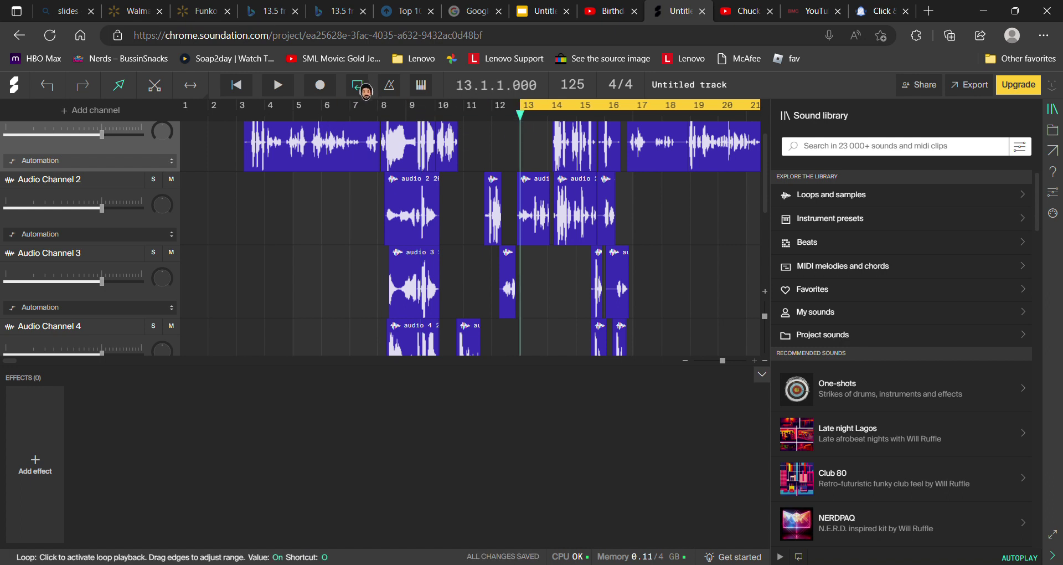
{"action": "left_click_drag", "start_coordinate": [521, 118], "coordinate": [579, 119]}
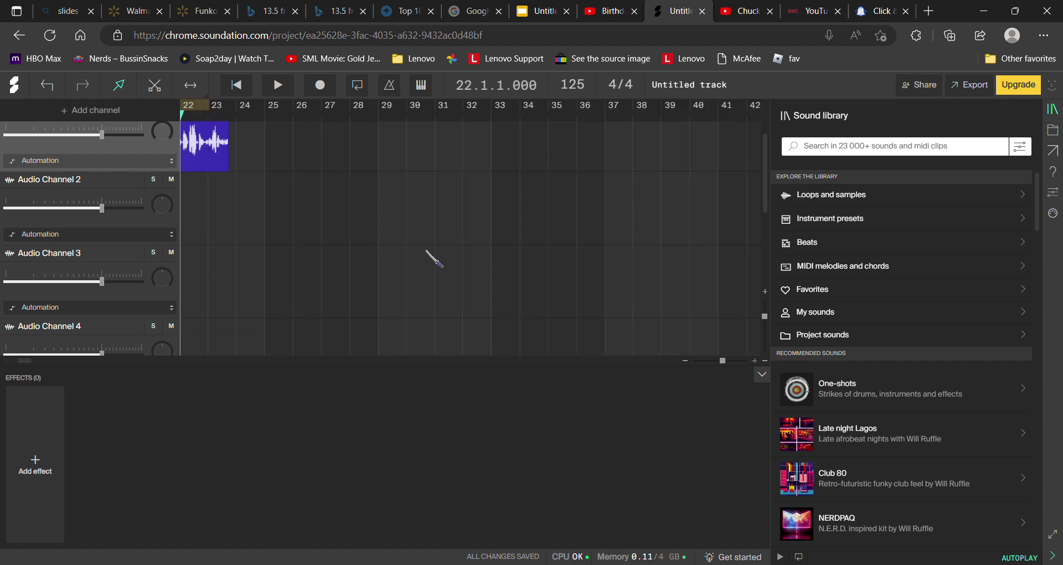
Play the clip at bar 22 on the channel above Audio Channel 2 and delete that clip.
{"action": "left_click", "coordinate": [278, 84]}
{"action": "right_click", "coordinate": [199, 141]}
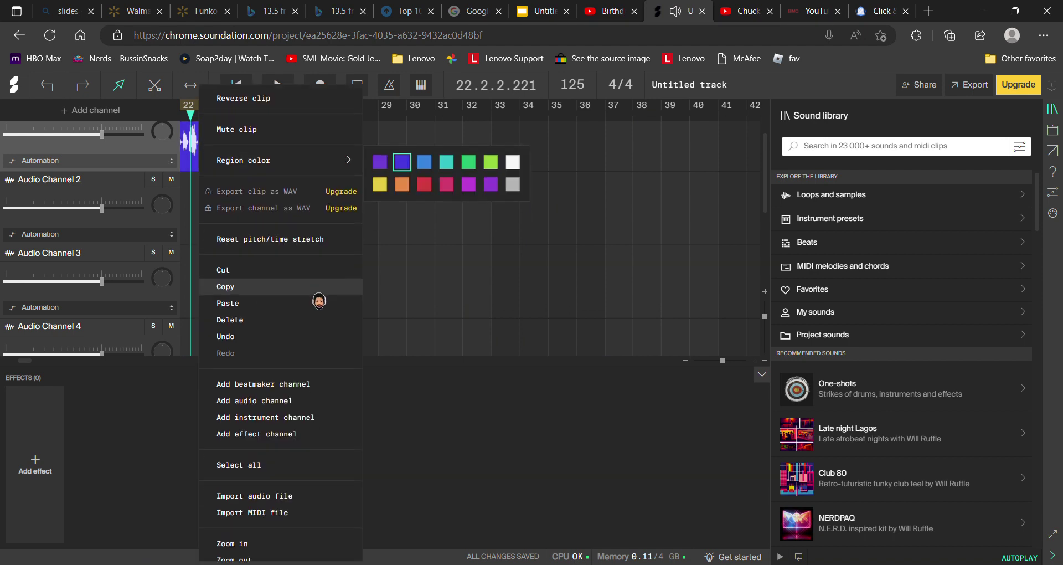
{"action": "left_click", "coordinate": [250, 311]}
Record a new take on the channel above Audio Channel 2 from about bar 19 to bar 24 and play it back.
{"action": "key", "text": "space"}
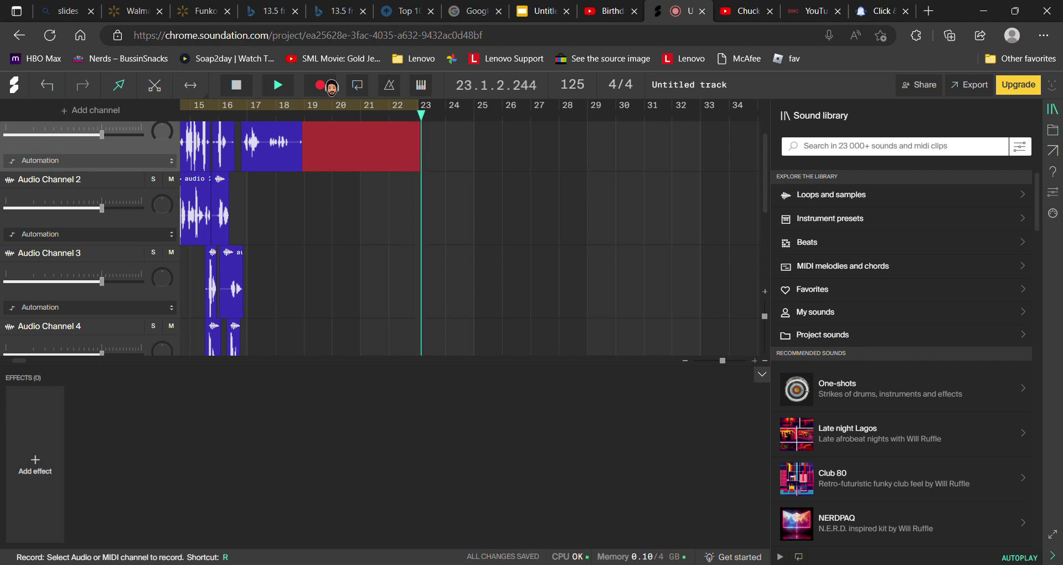
{"action": "left_click", "coordinate": [327, 86]}
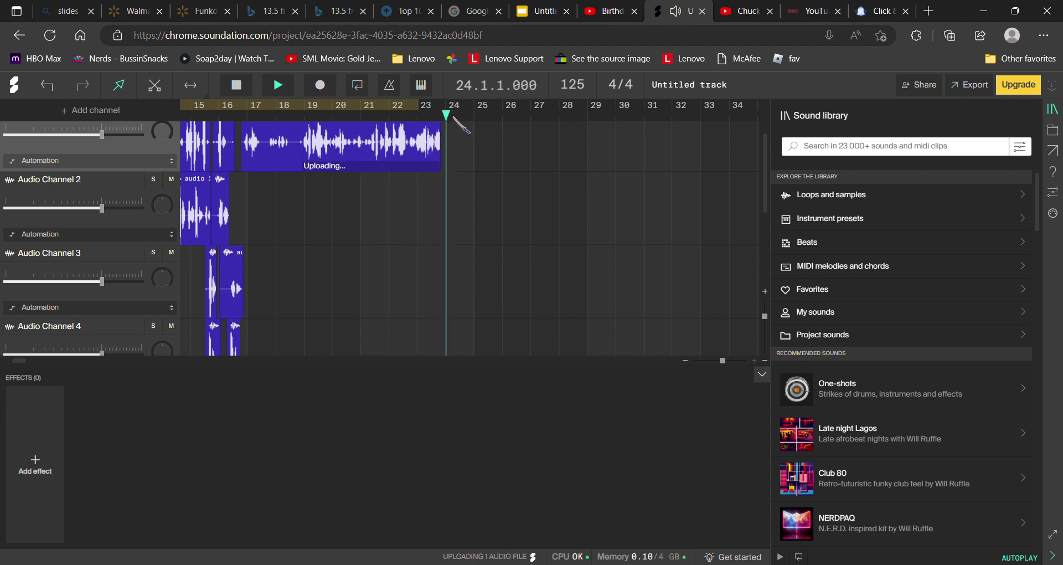
{"action": "left_click_drag", "start_coordinate": [296, 123], "coordinate": [260, 123]}
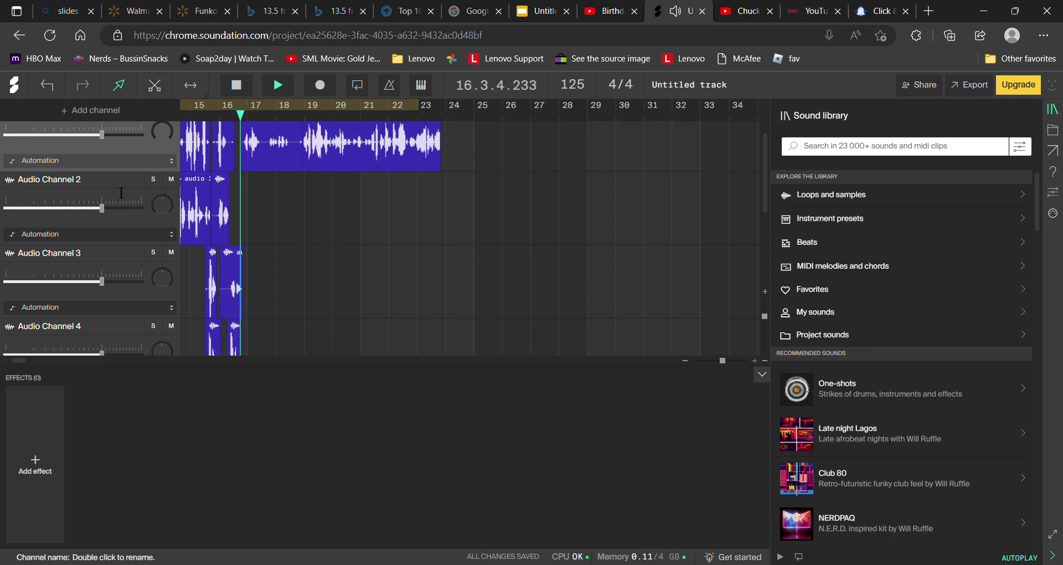
Try a layered take on Audio Channel 2 from about bar 19 to bar 23, and delete the recorded clip.
{"action": "left_click", "coordinate": [56, 179]}
{"action": "left_click", "coordinate": [231, 118]}
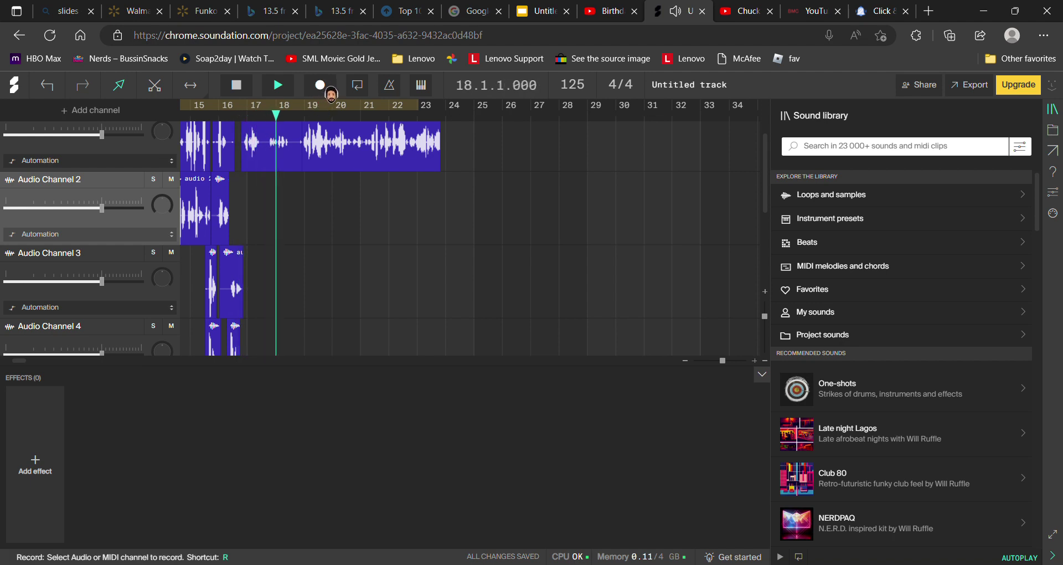
{"action": "left_click", "coordinate": [321, 86]}
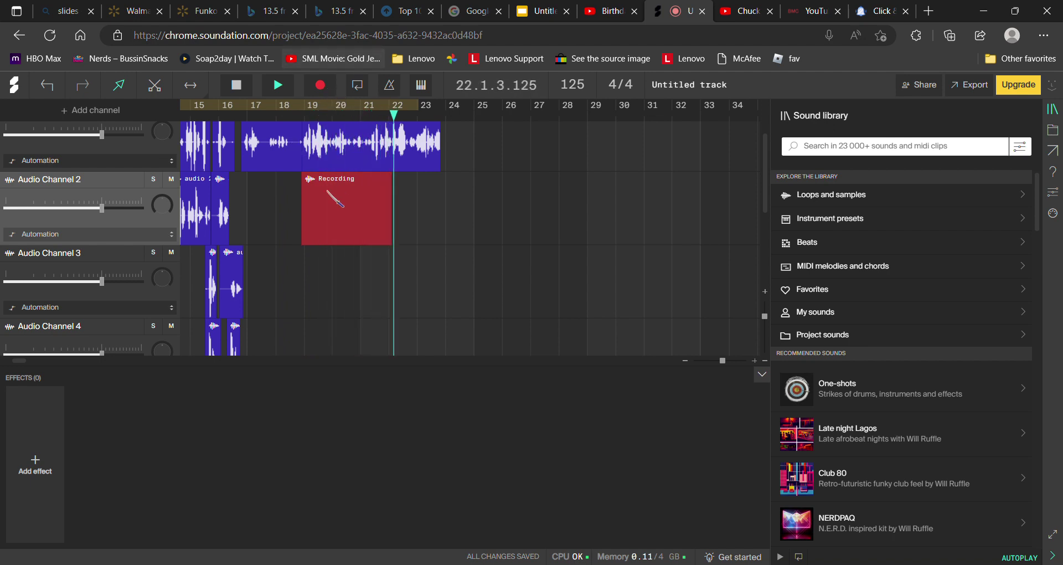
{"action": "key", "text": "r"}
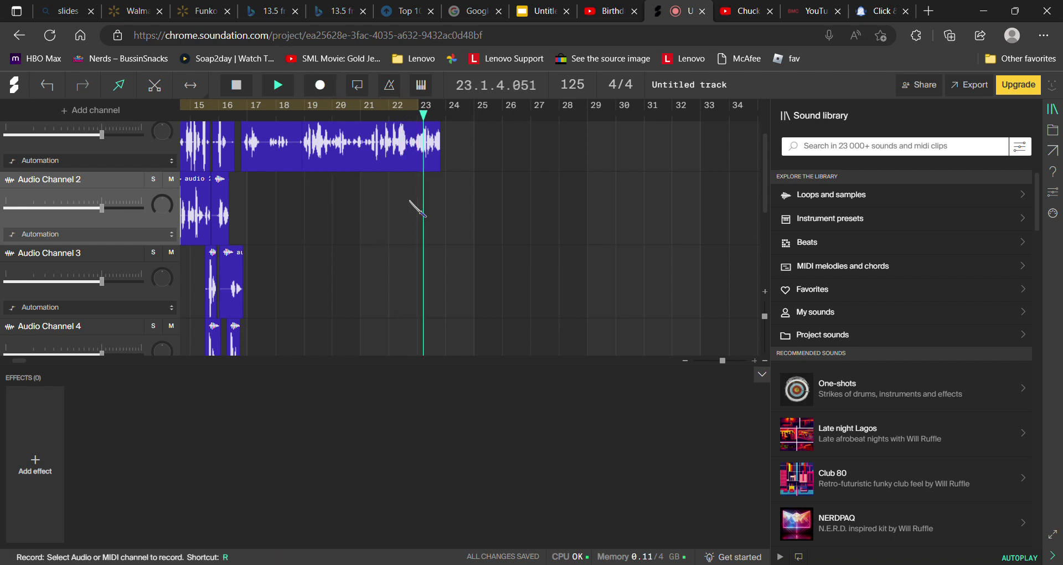
{"action": "right_click", "coordinate": [403, 217]}
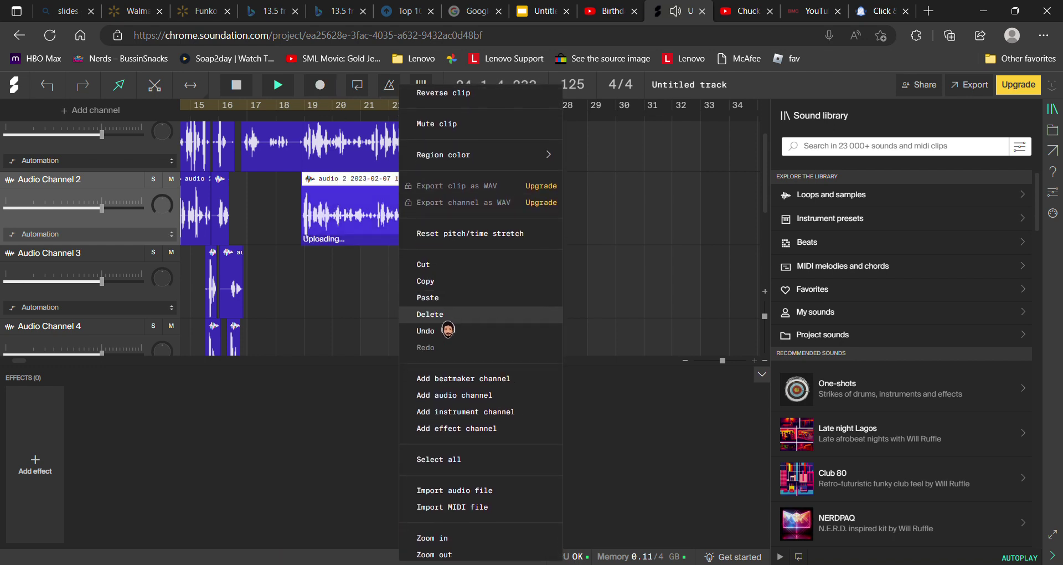
{"action": "left_click", "coordinate": [429, 316]}
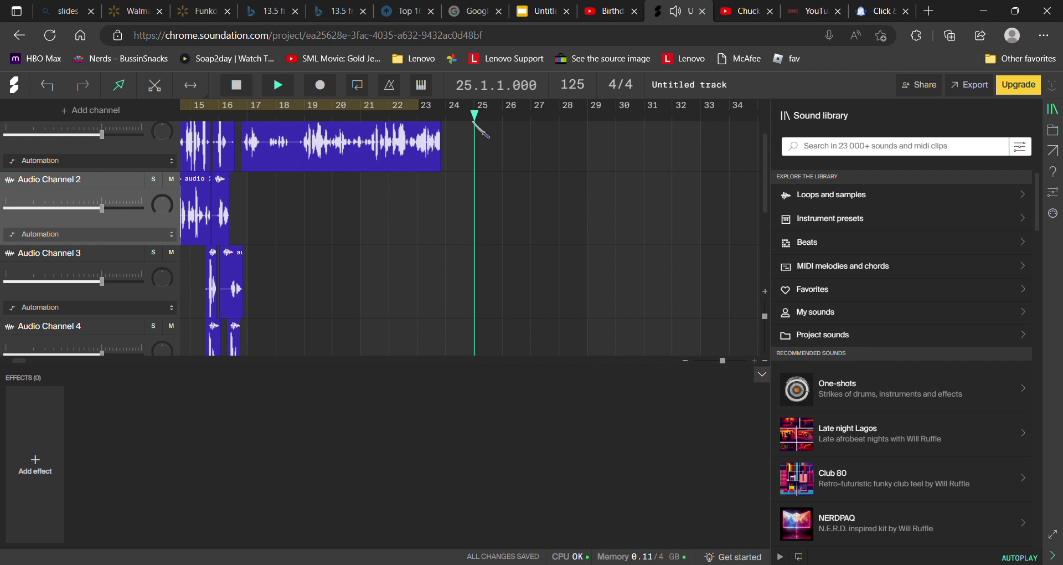
Try a second take on Audio Channel 2 from about bar 19 to bar 24, listen to it, and delete the clip.
{"action": "left_click", "coordinate": [244, 118]}
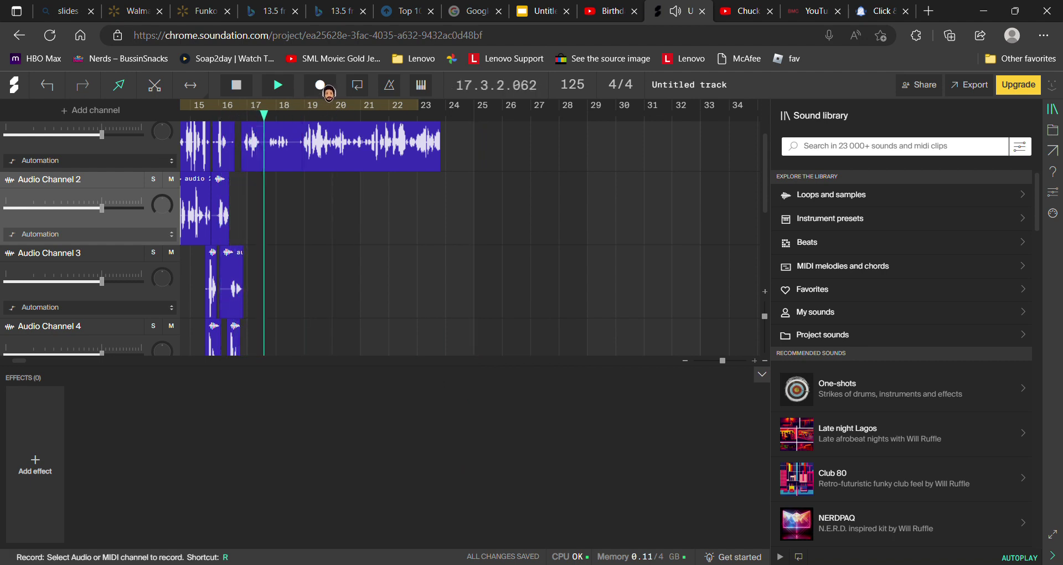
{"action": "left_click", "coordinate": [321, 86]}
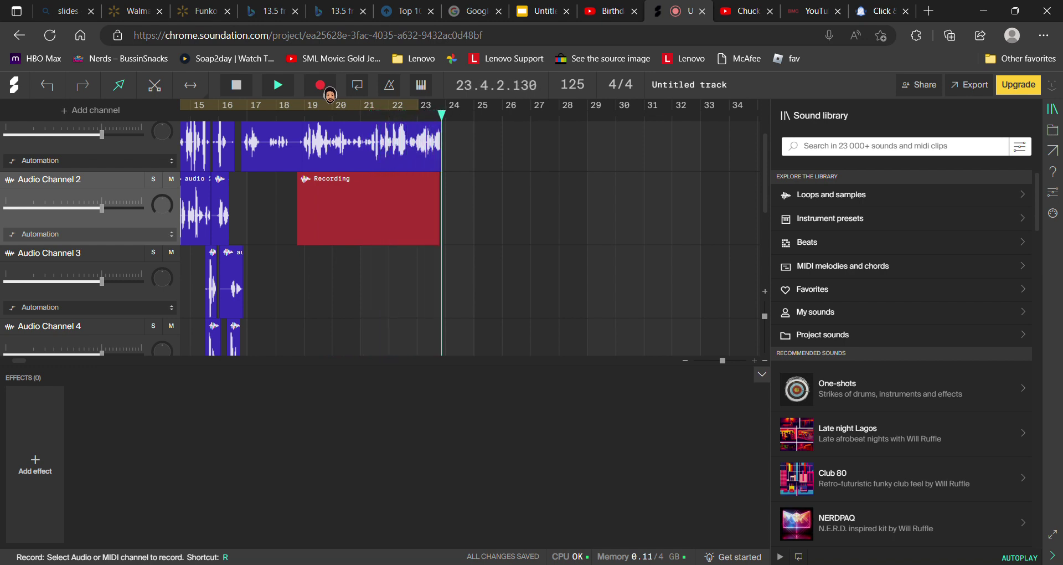
{"action": "left_click", "coordinate": [320, 85]}
{"action": "left_click", "coordinate": [398, 139]}
{"action": "left_click", "coordinate": [282, 138]}
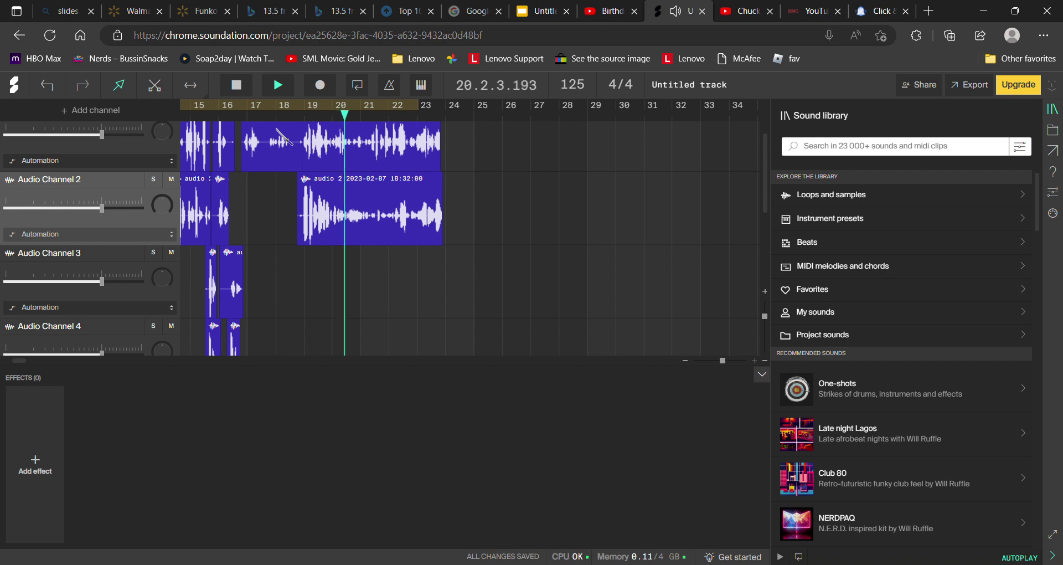
{"action": "left_click", "coordinate": [368, 216]}
{"action": "right_click", "coordinate": [369, 216]}
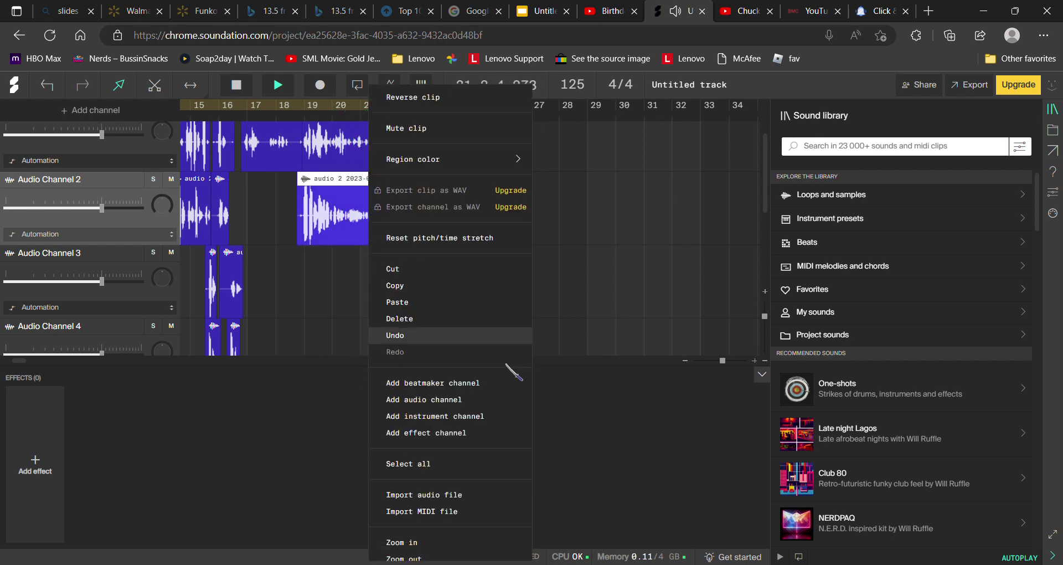
{"action": "left_click", "coordinate": [421, 319]}
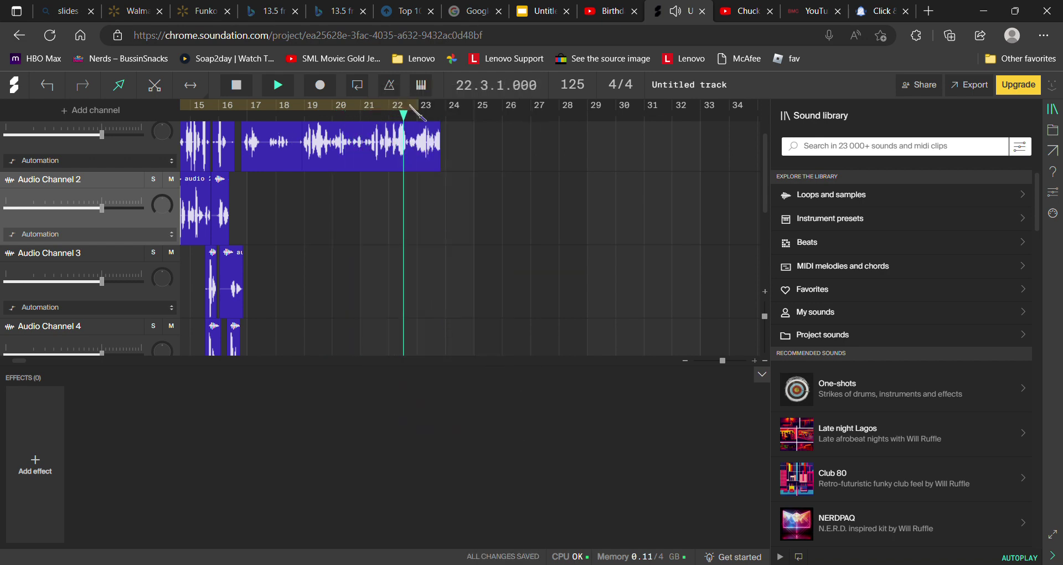
Record a take on Audio Channel 2 from about bar 19 to bar 24, and mark roughly those bars as the loop region with looping off.
{"action": "left_click_drag", "start_coordinate": [412, 115], "coordinate": [221, 114]}
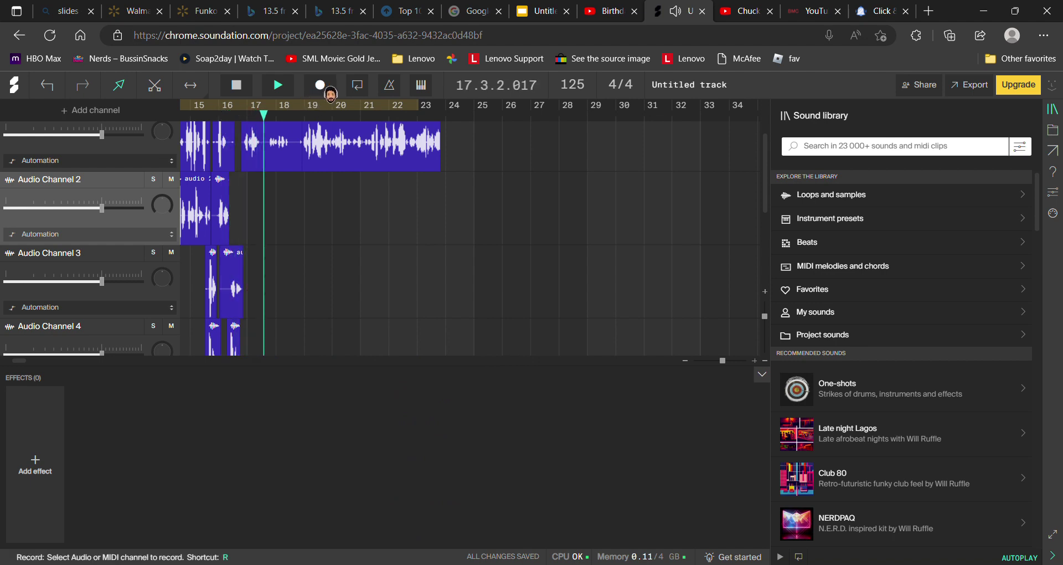
{"action": "left_click", "coordinate": [328, 92]}
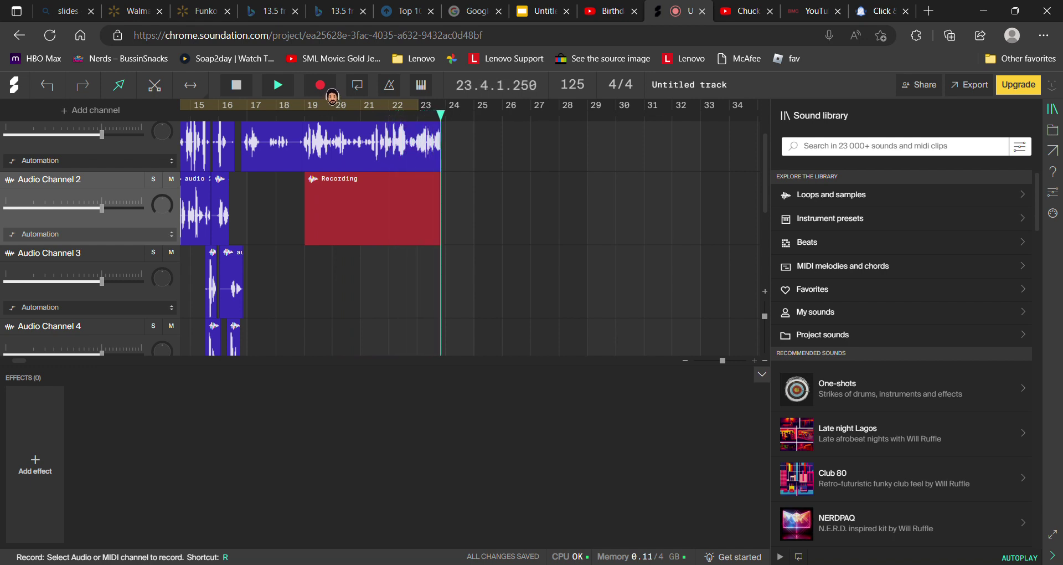
{"action": "key", "text": "r"}
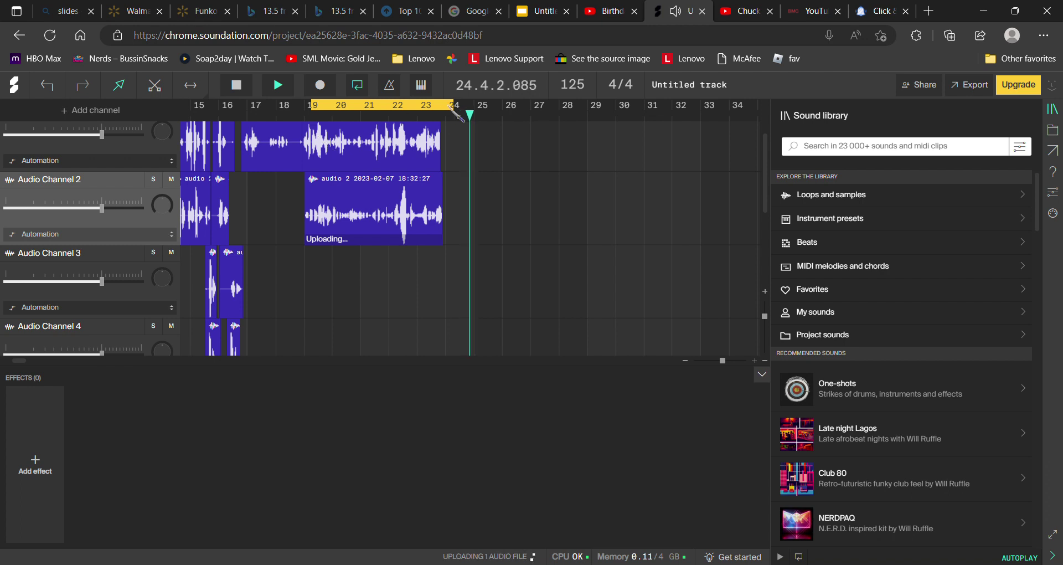
{"action": "key", "text": "Home"}
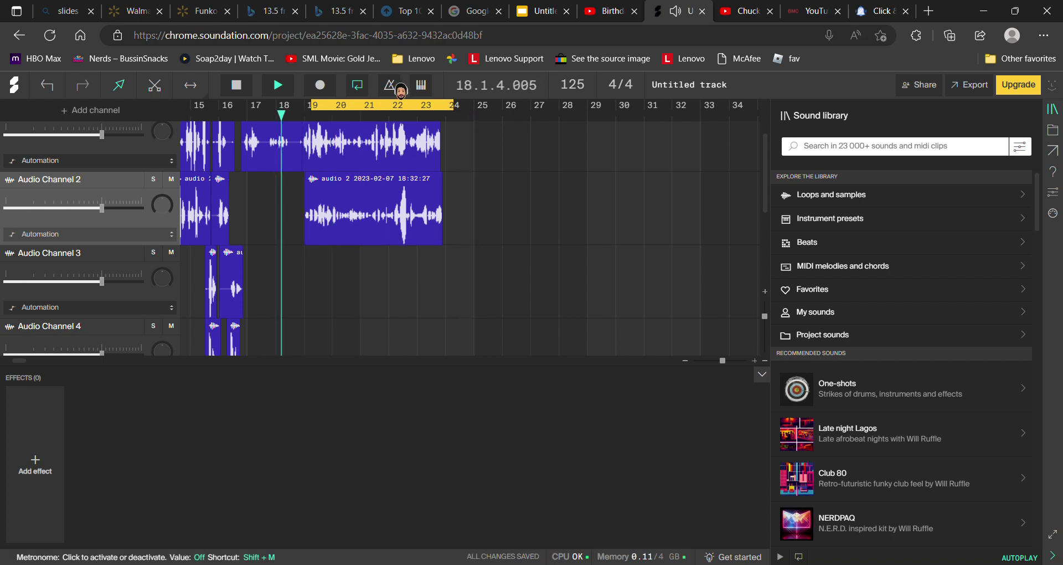
{"action": "left_click", "coordinate": [368, 84]}
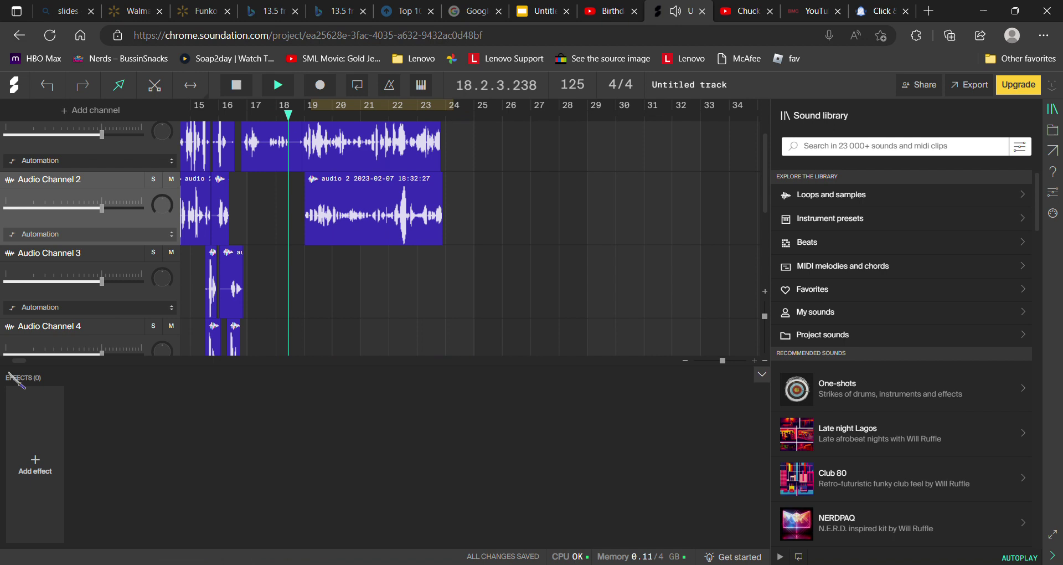
Record a layered take on Audio Channel 3 from about bar 19 to bar 24.
{"action": "left_click", "coordinate": [134, 336]}
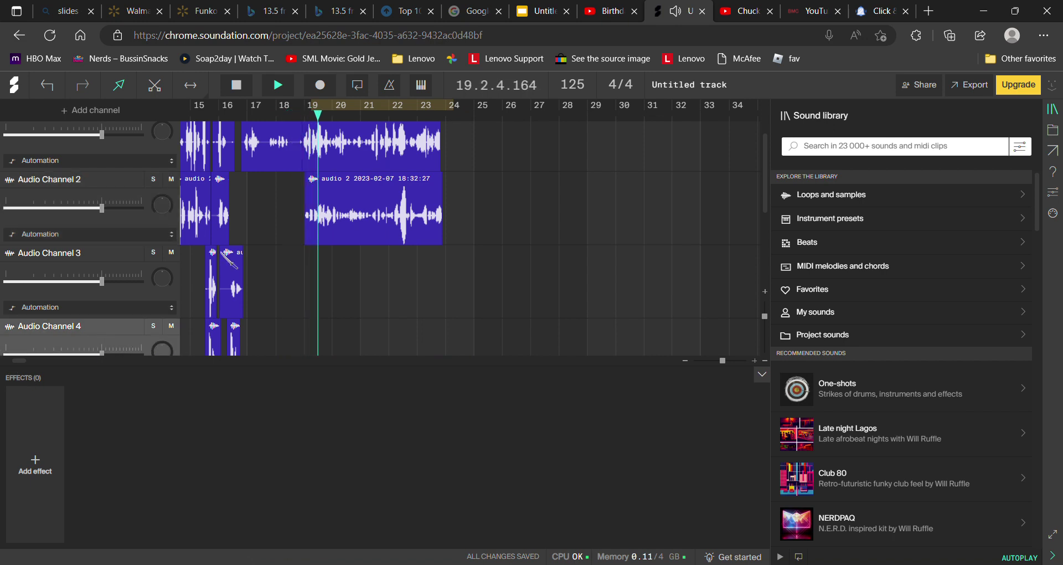
{"action": "left_click", "coordinate": [139, 290]}
{"action": "left_click", "coordinate": [210, 139]}
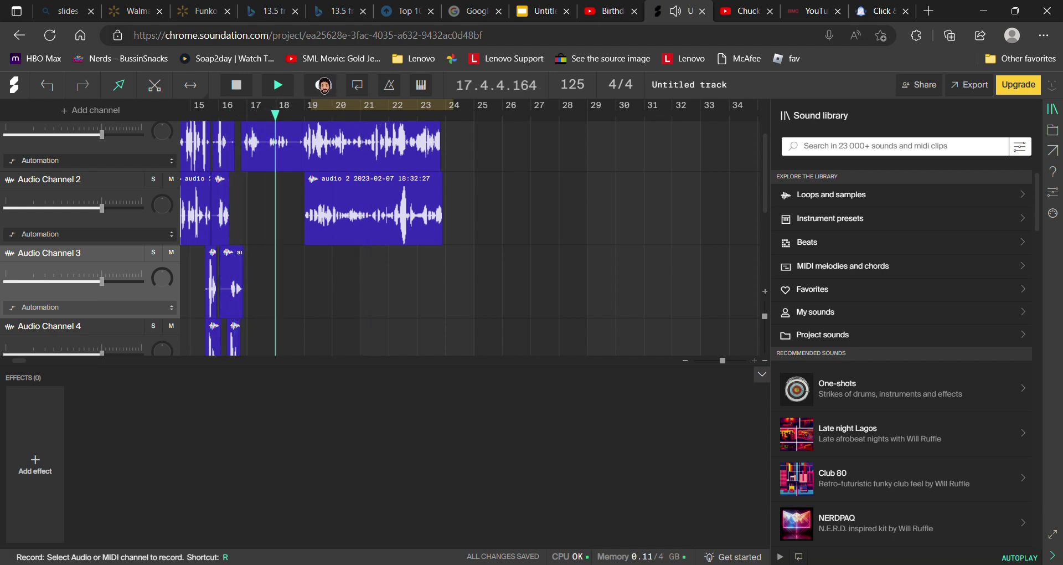
{"action": "left_click", "coordinate": [327, 87]}
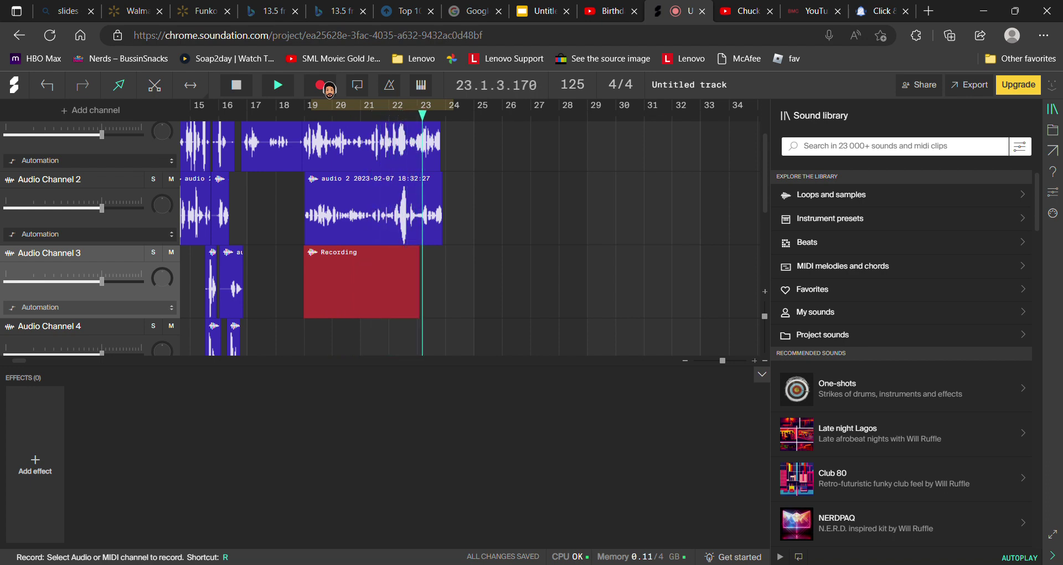
{"action": "left_click", "coordinate": [326, 86]}
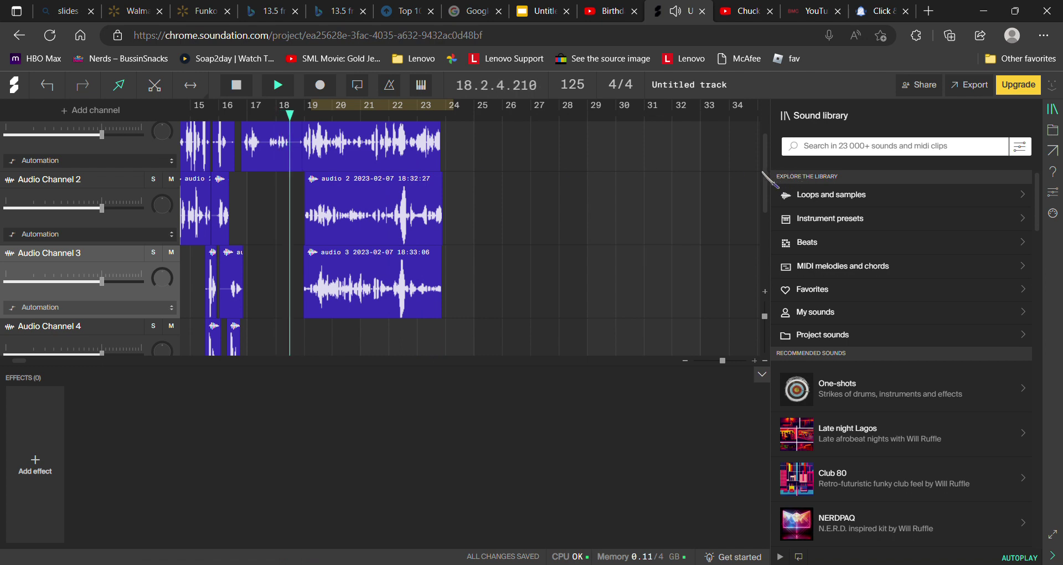
Try a layered take on Audio Channel 4 from about bar 19 to bar 23, and delete the recorded clip.
{"action": "scroll", "coordinate": [421, 127], "scroll_direction": "down", "scroll_amount": 1}
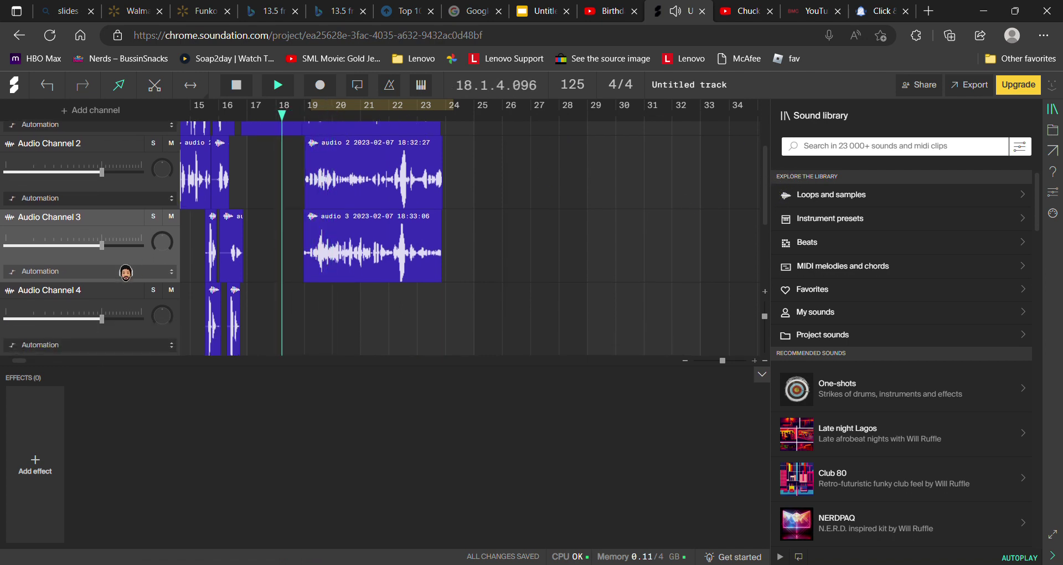
{"action": "left_click", "coordinate": [126, 293]}
{"action": "left_click", "coordinate": [321, 83]}
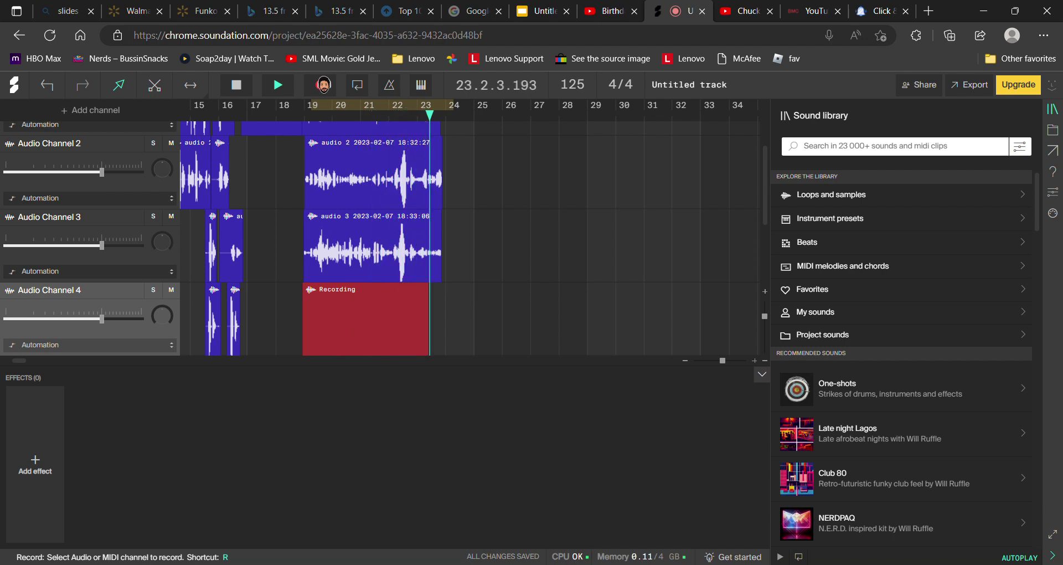
{"action": "key", "text": "r"}
{"action": "key", "text": "space"}
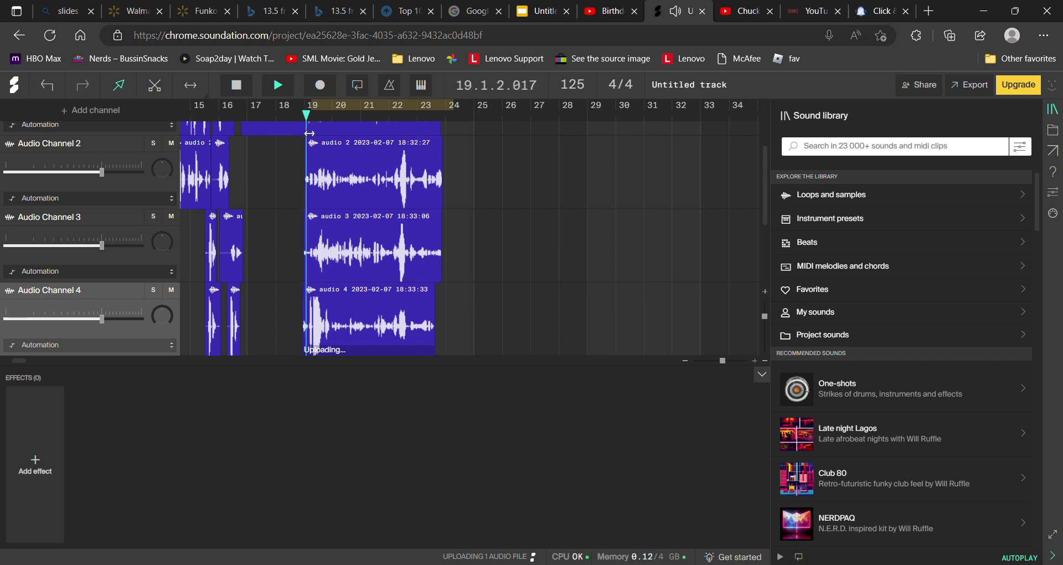
{"action": "right_click", "coordinate": [335, 298]}
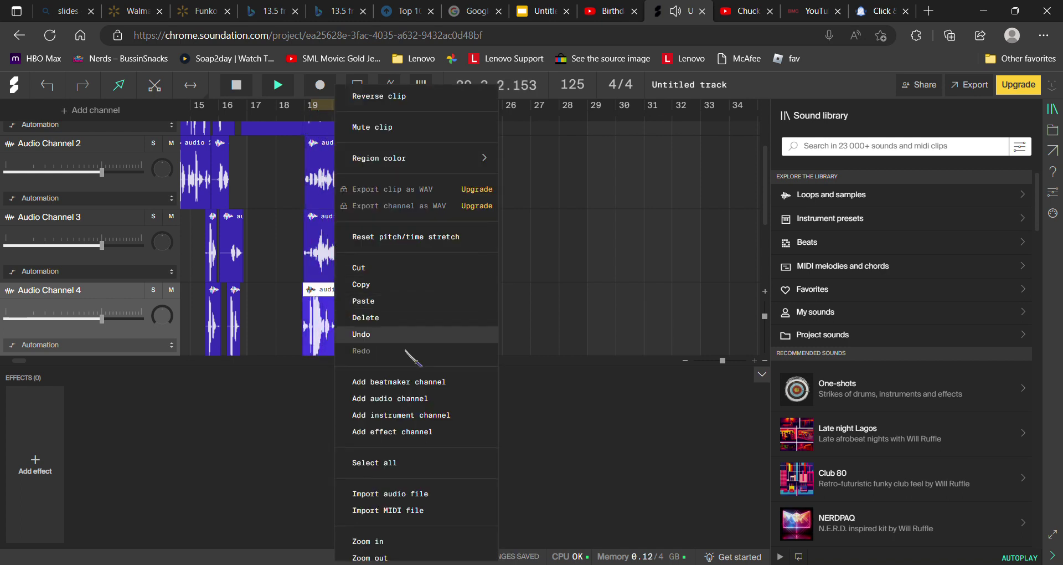
{"action": "left_click", "coordinate": [404, 319]}
Try a shorter take on Audio Channel 4 from about bar 19 to bar 22, and delete the clip.
{"action": "left_click", "coordinate": [250, 129]}
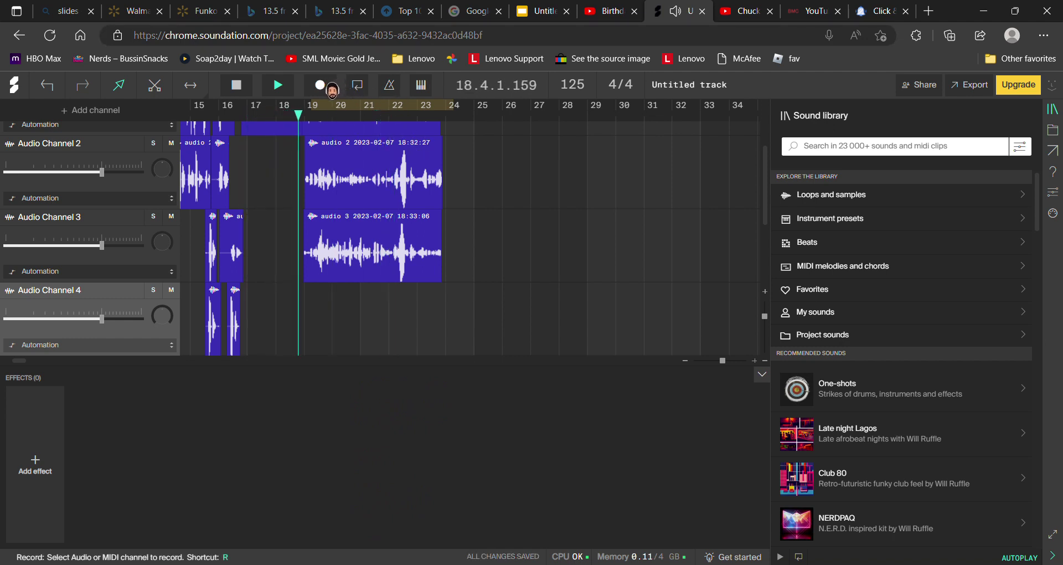
{"action": "left_click", "coordinate": [327, 86]}
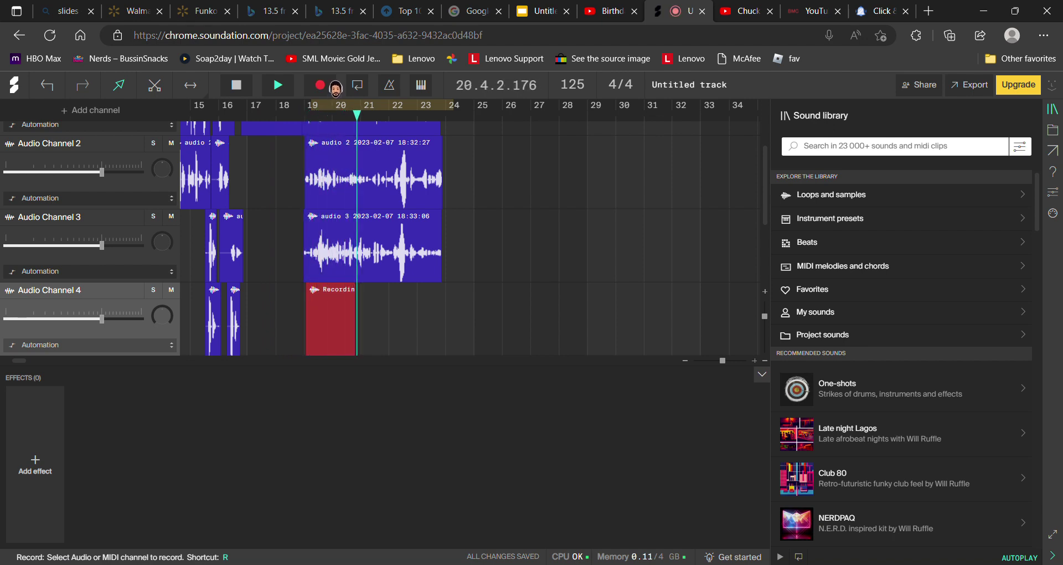
{"action": "left_click", "coordinate": [332, 87]}
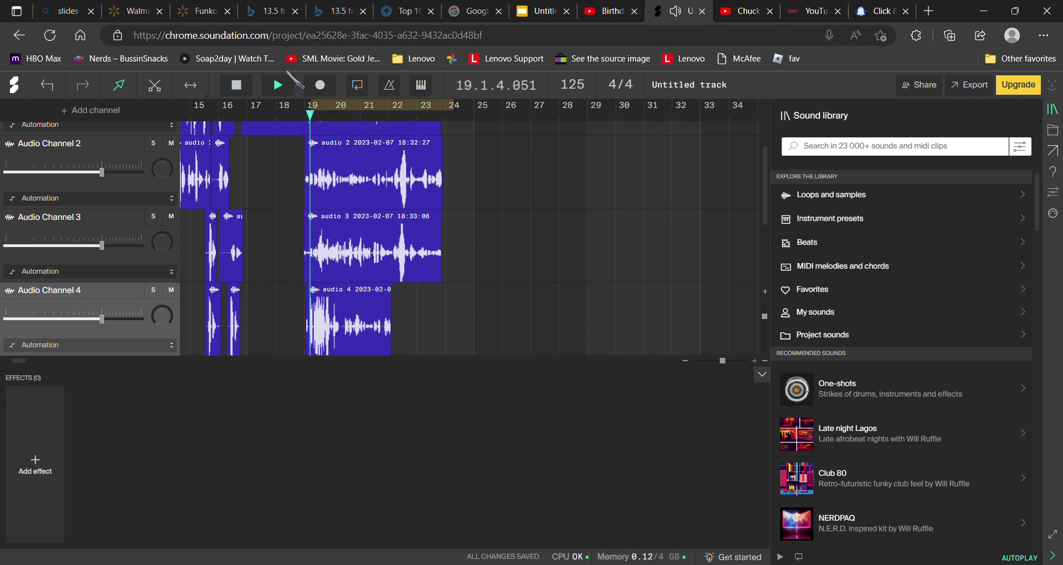
{"action": "right_click", "coordinate": [354, 301]}
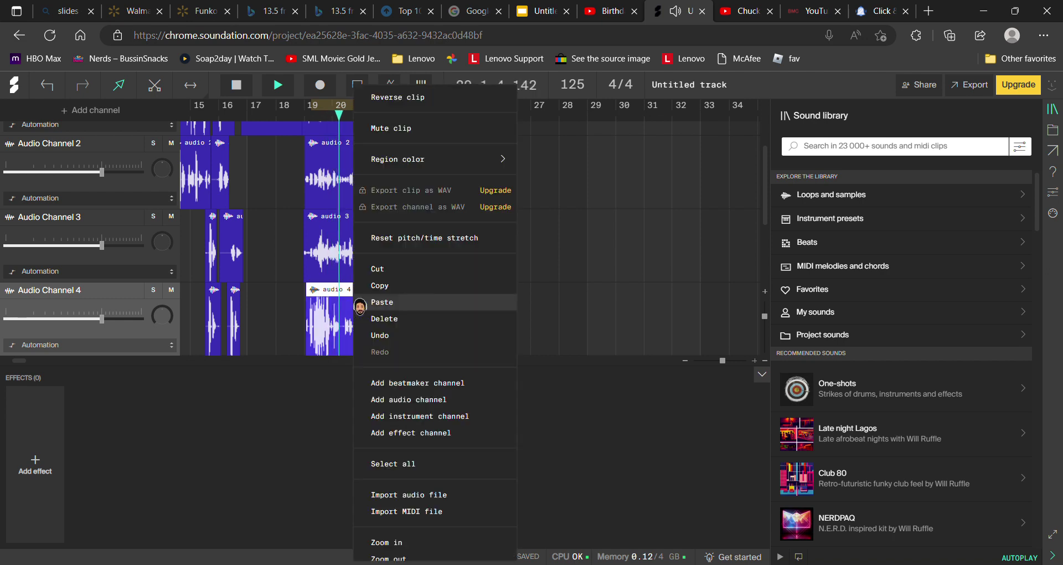
{"action": "key", "text": "Delete"}
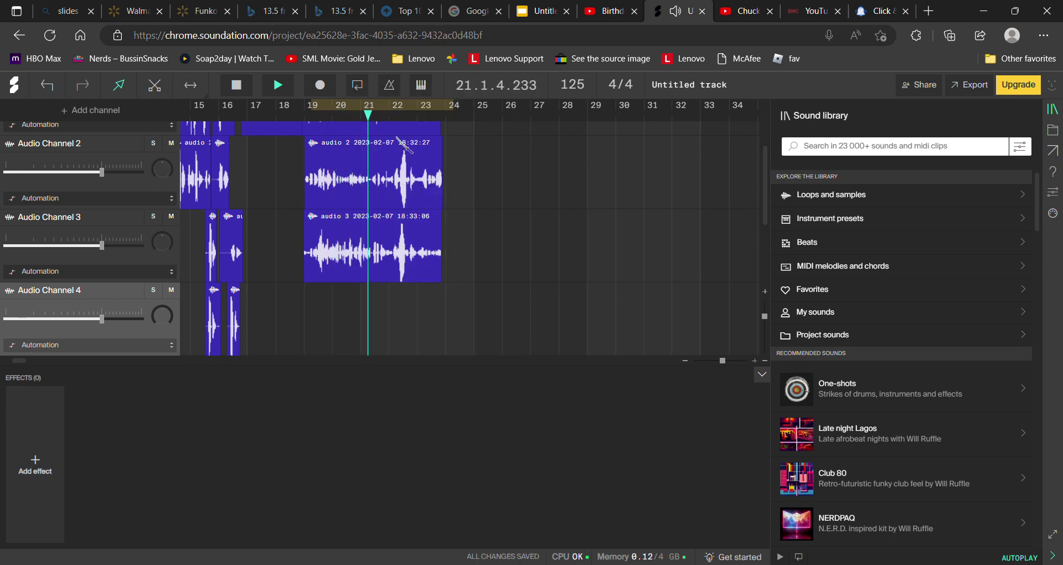
Move the playhead back to before bar 19 and record a take on Audio Channel 4 from about bar 19 to bar 24.
{"action": "left_click_drag", "start_coordinate": [385, 126], "coordinate": [260, 117]}
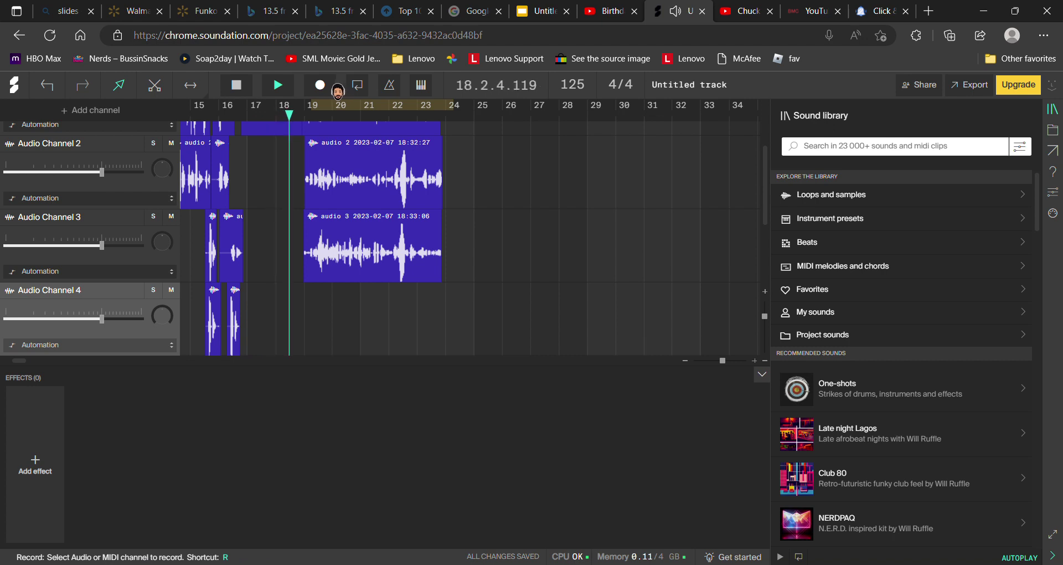
{"action": "left_click", "coordinate": [335, 89]}
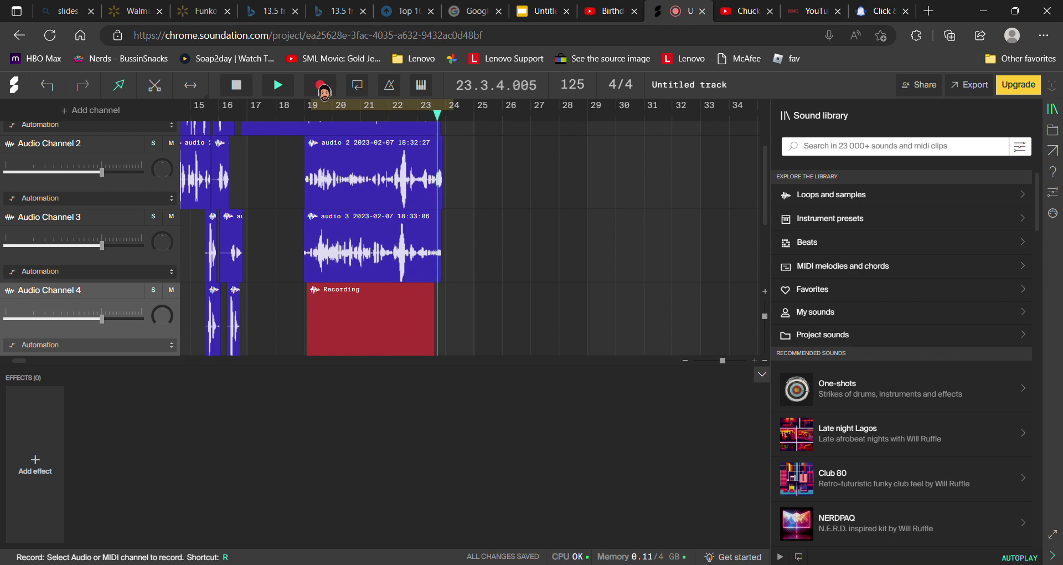
{"action": "left_click", "coordinate": [321, 86]}
{"action": "key", "text": "space"}
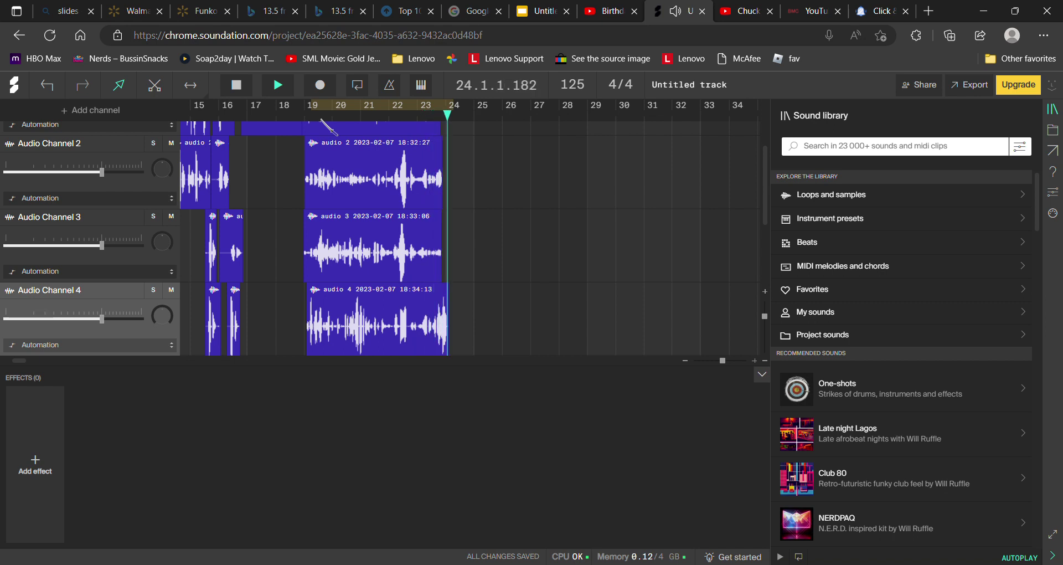
Listen back to the layered takes from about bar 21 and stop the playback.
{"action": "left_click", "coordinate": [470, 119]}
{"action": "left_click", "coordinate": [369, 105]}
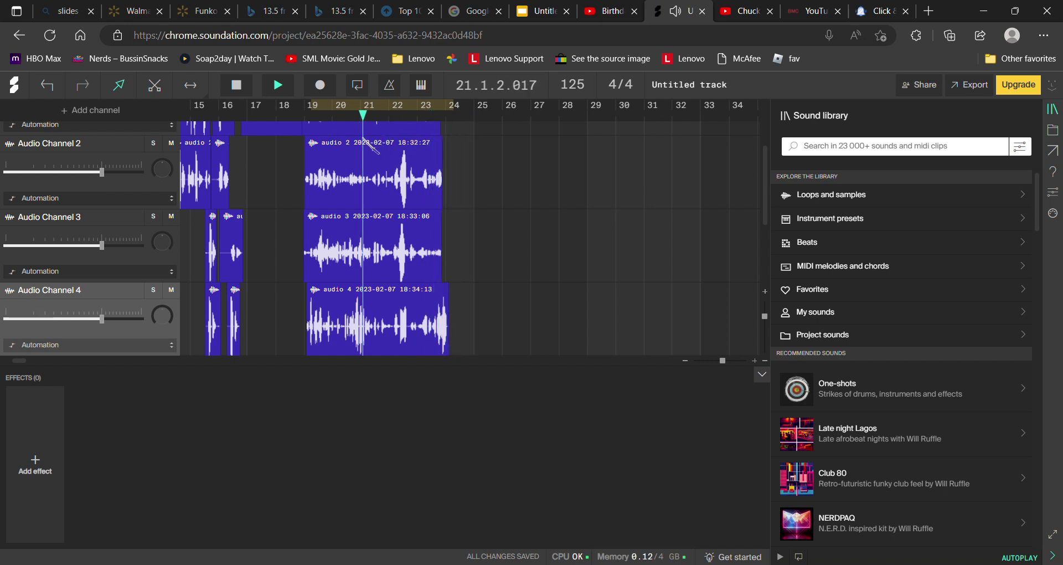
{"action": "left_click", "coordinate": [278, 84]}
Switch to YouTube, briefly play the open 1995-1999 Birthday Star video, and search for "chuck e cheese birthday 2001".
{"action": "left_click", "coordinate": [768, 3]}
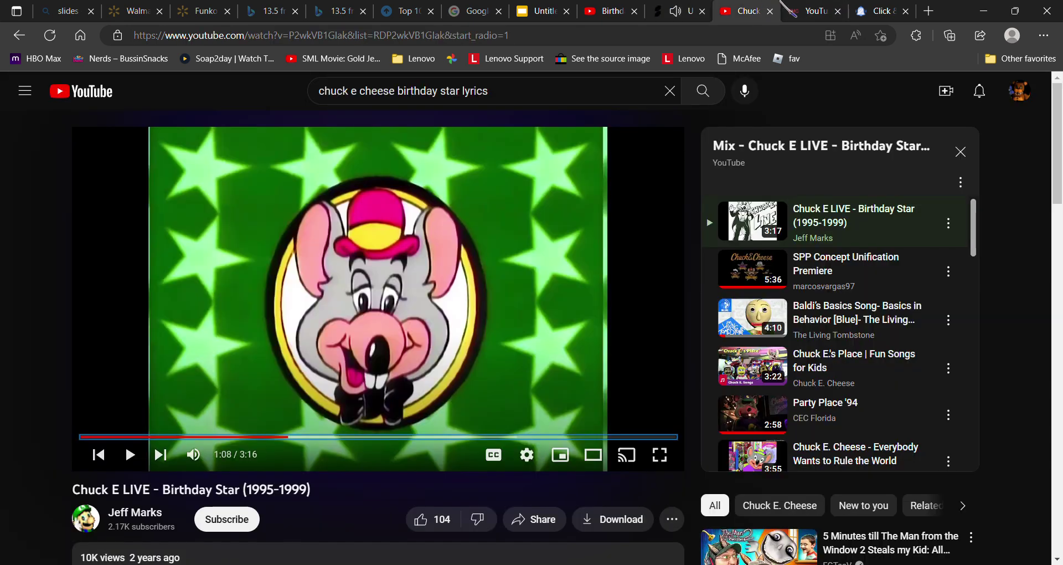
{"action": "key", "text": "space"}
{"action": "left_click", "coordinate": [573, 97]}
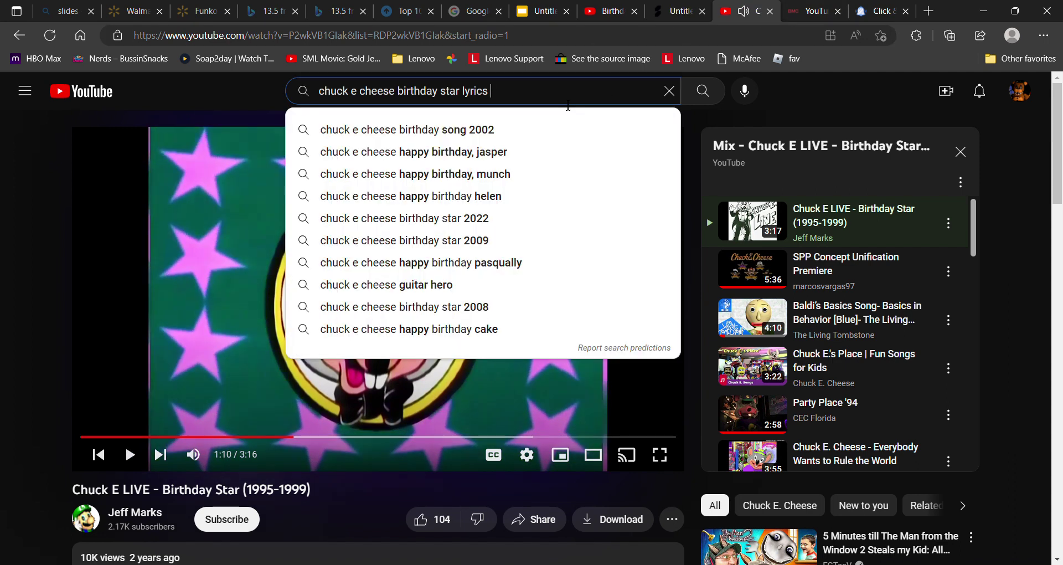
{"action": "key", "text": "BackSpace"}
{"action": "key", "text": "BackSpace"}
{"action": "key", "text": "BackSpace"}
{"action": "key", "text": "BackSpace"}
{"action": "key", "text": "BackSpace"}
{"action": "key", "text": "BackSpace"}
{"action": "key", "text": "BackSpace"}
{"action": "key", "text": "BackSpace"}
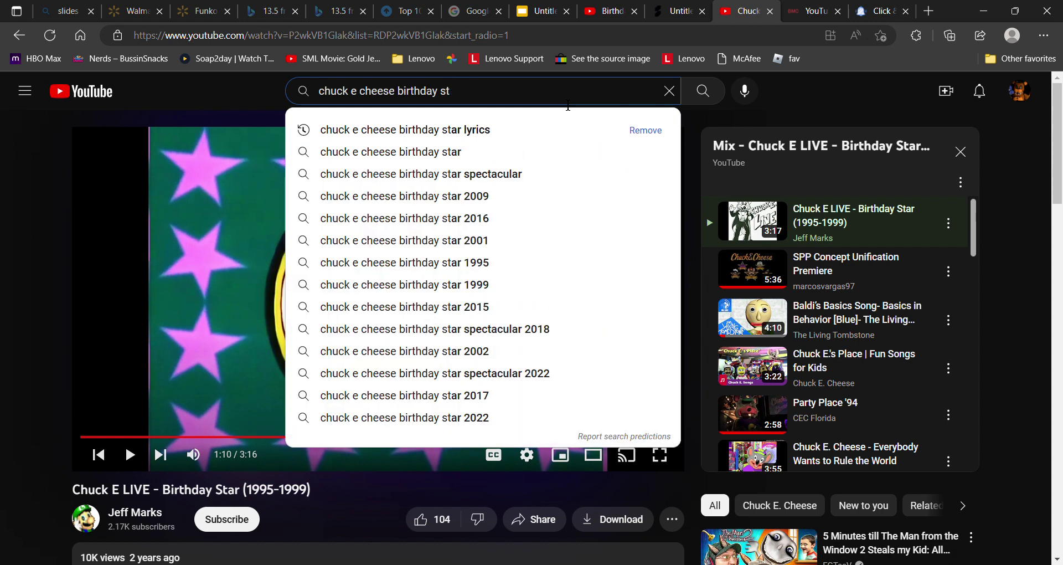
{"action": "key", "text": "BackSpace"}
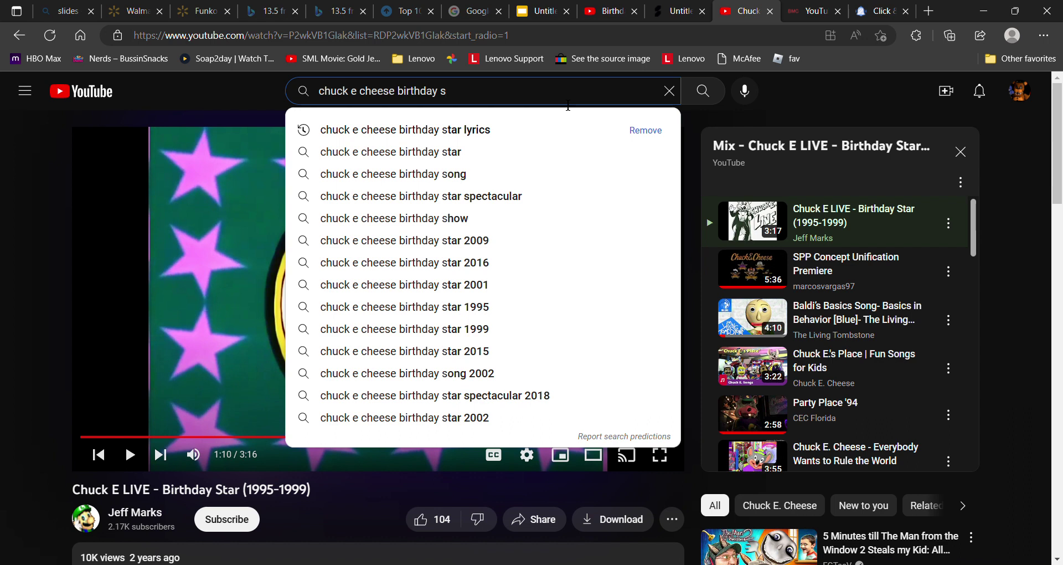
{"action": "key", "text": "BackSpace"}
{"action": "type", "text": "2001"}
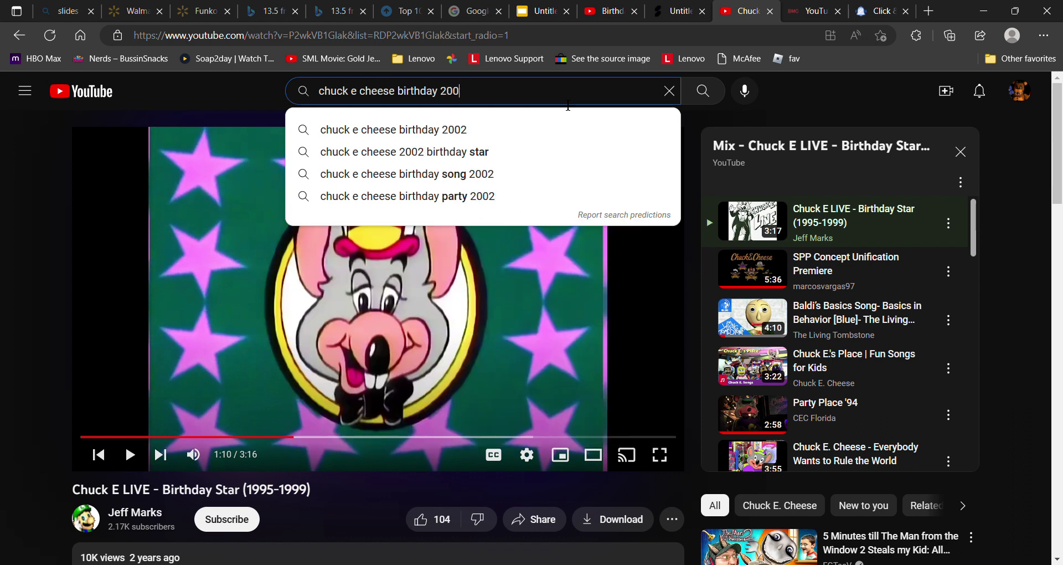
{"action": "key", "text": "Return"}
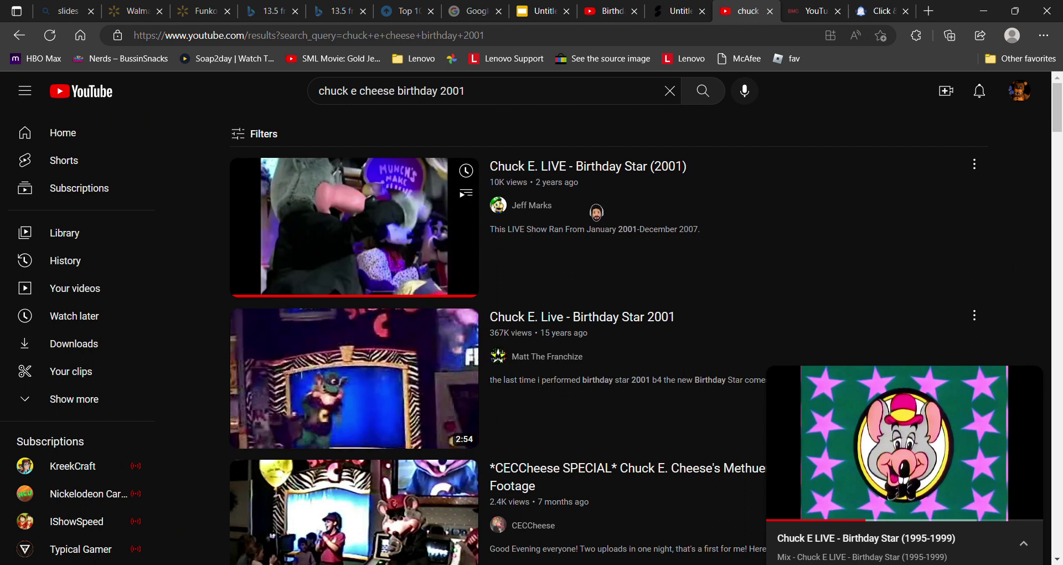
Open the "Chuck E. Live - Birthday Star 2001" video and skip ahead to about 0:43 and 1:32.
{"action": "left_click", "coordinate": [319, 373]}
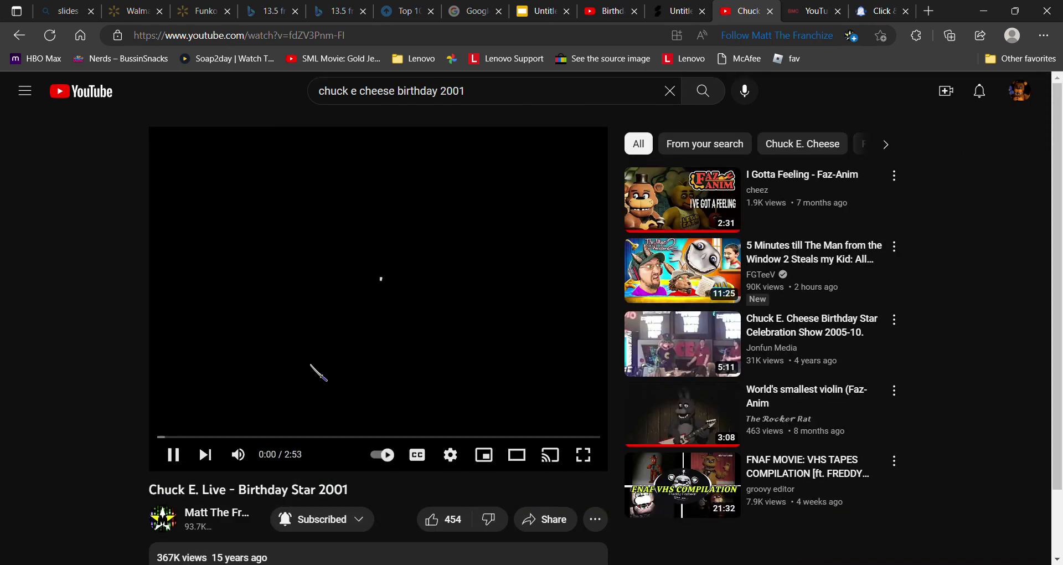
{"action": "left_click", "coordinate": [267, 436]}
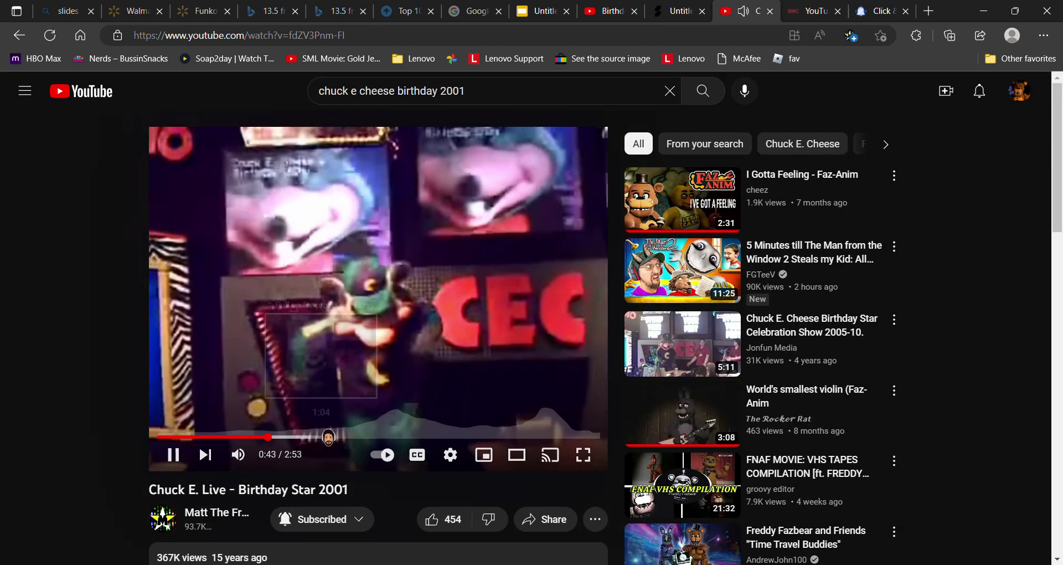
{"action": "left_click", "coordinate": [388, 437]}
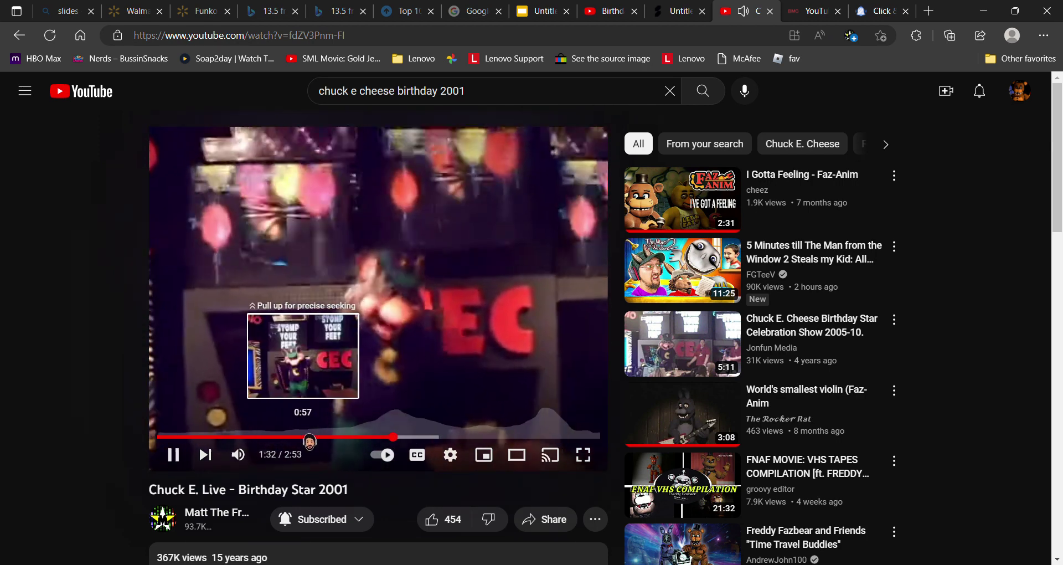
Replay the Birthday Star 2001 reference video from around 0:51 to 0:57, pause it, and return to the Soundation project.
{"action": "left_click", "coordinate": [311, 436]}
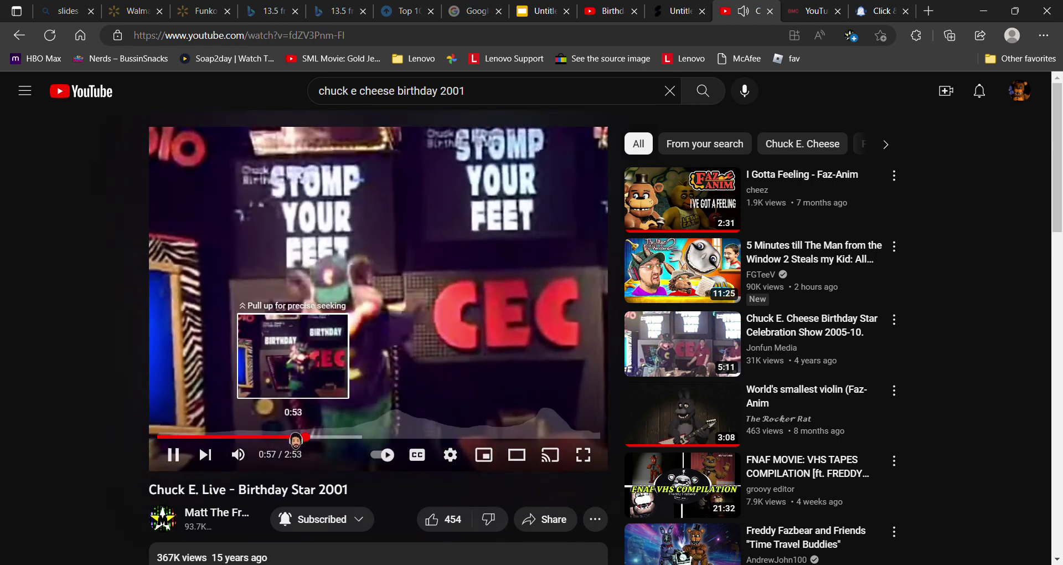
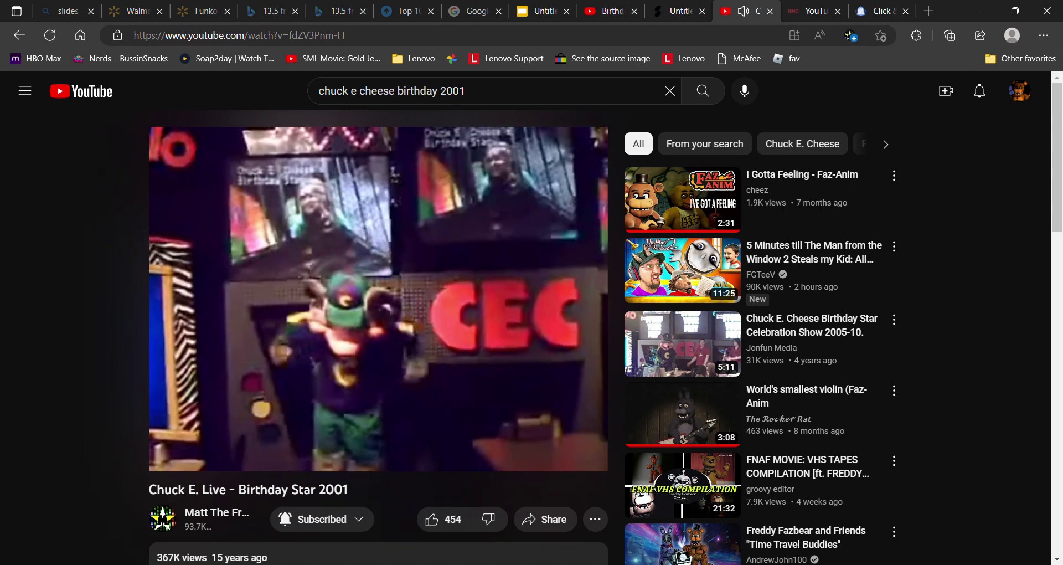
{"action": "left_click", "coordinate": [536, 225]}
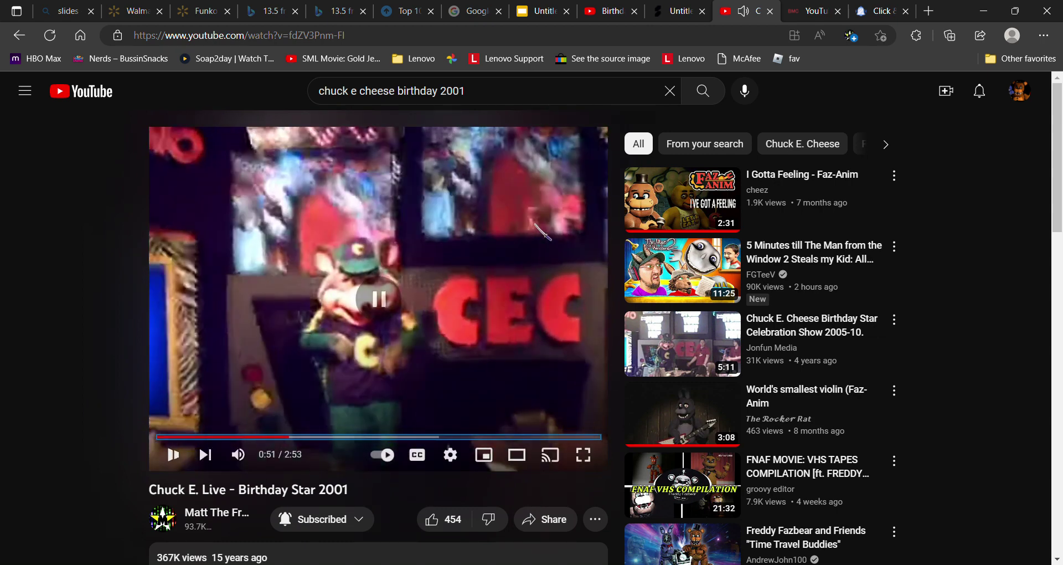
{"action": "left_click", "coordinate": [609, 15]}
{"action": "left_click", "coordinate": [688, 7]}
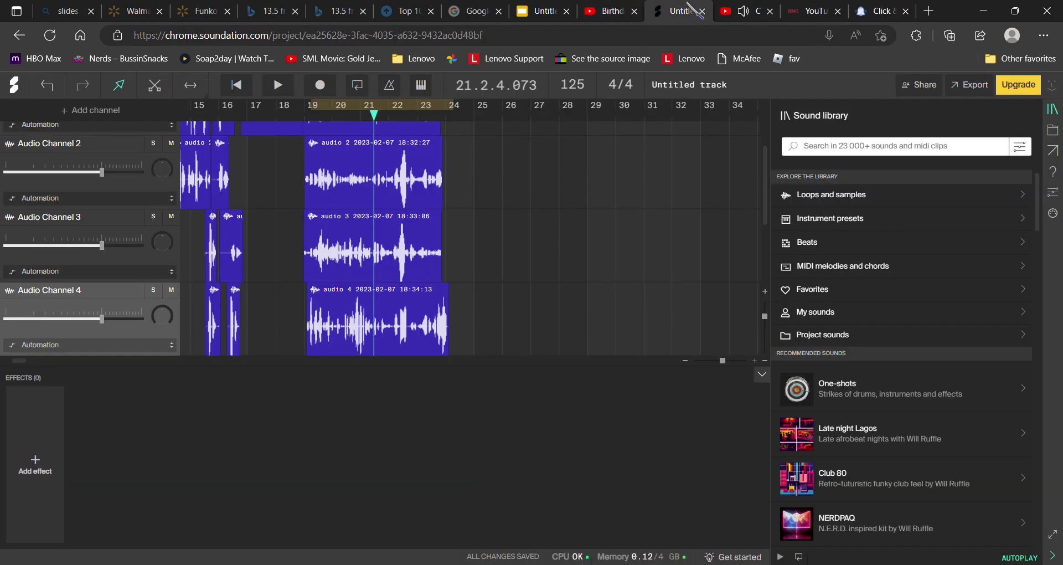
{"action": "left_click", "coordinate": [278, 85]}
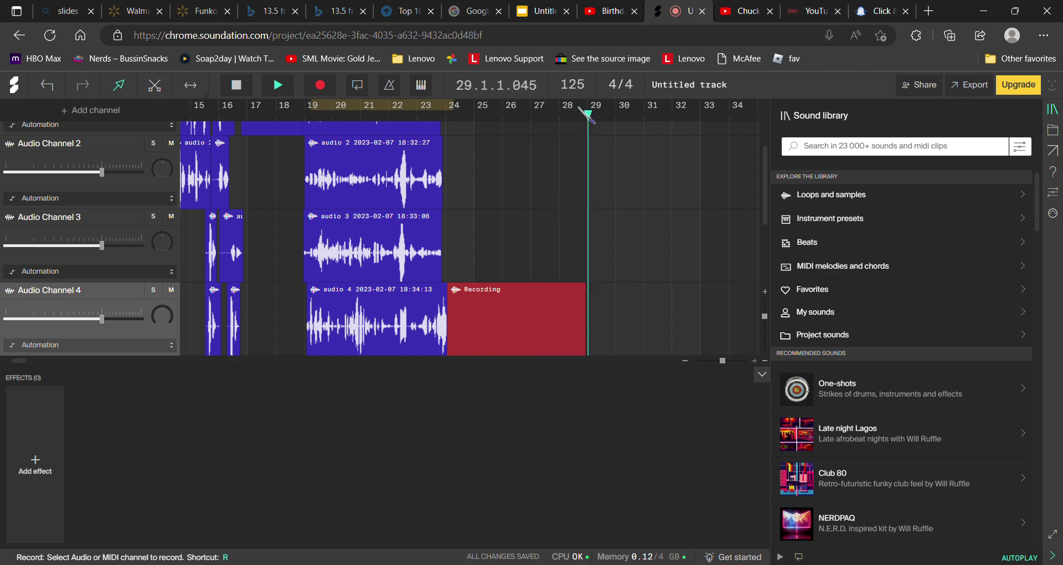
{"action": "left_click", "coordinate": [321, 86]}
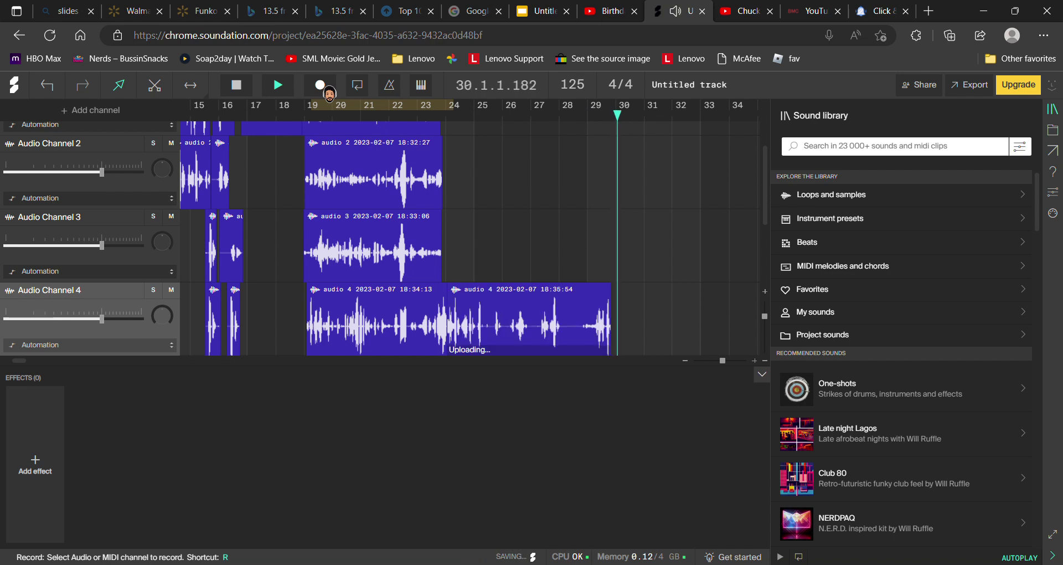
{"action": "left_click", "coordinate": [424, 106]}
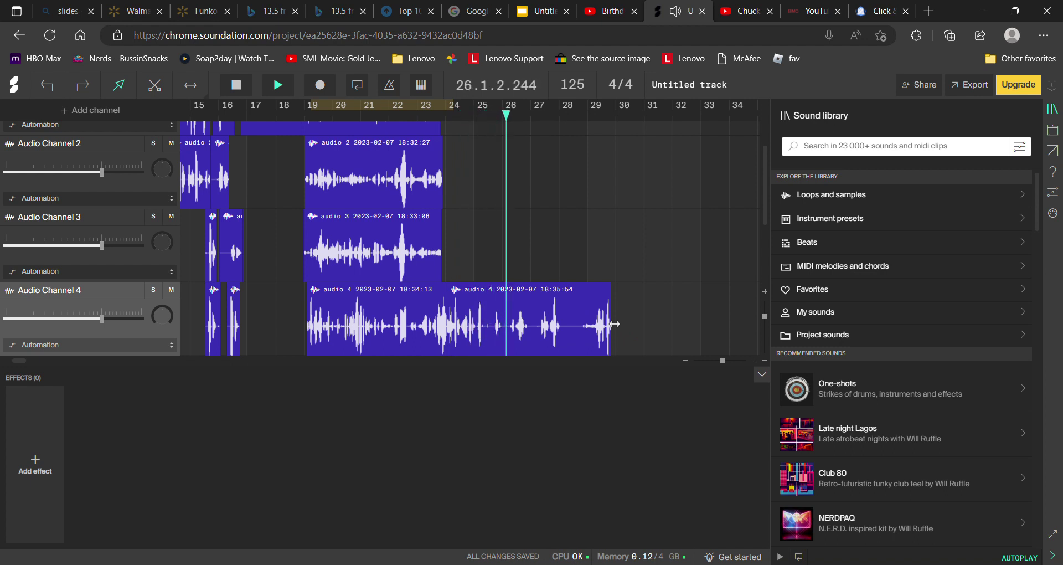
{"action": "right_click", "coordinate": [604, 325]}
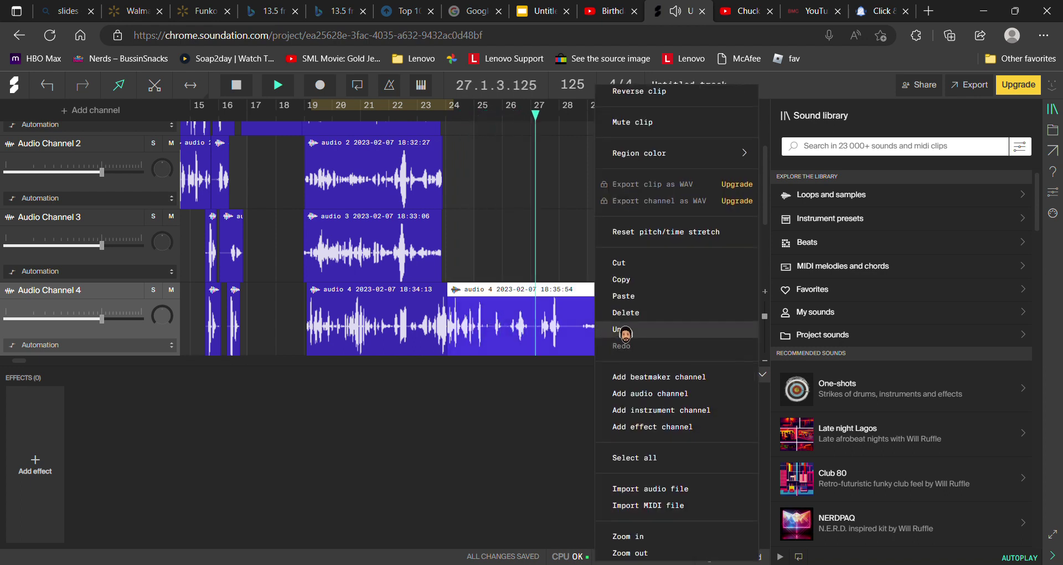
{"action": "left_click", "coordinate": [630, 314]}
Record a new take on Audio Channel 4 from about bar 24 to bar 28 and play it back.
{"action": "left_click", "coordinate": [418, 130]}
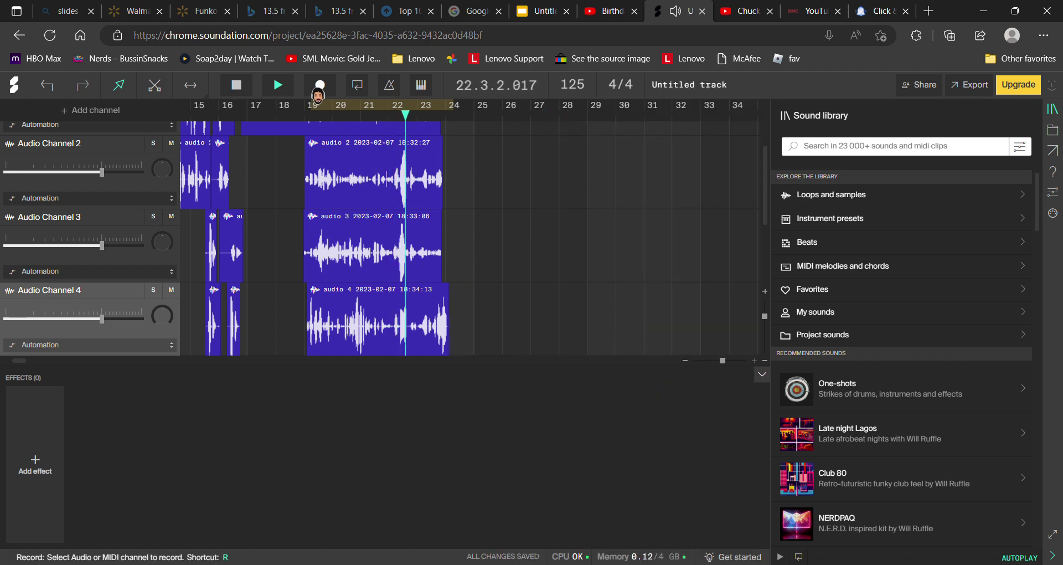
{"action": "left_click", "coordinate": [327, 84]}
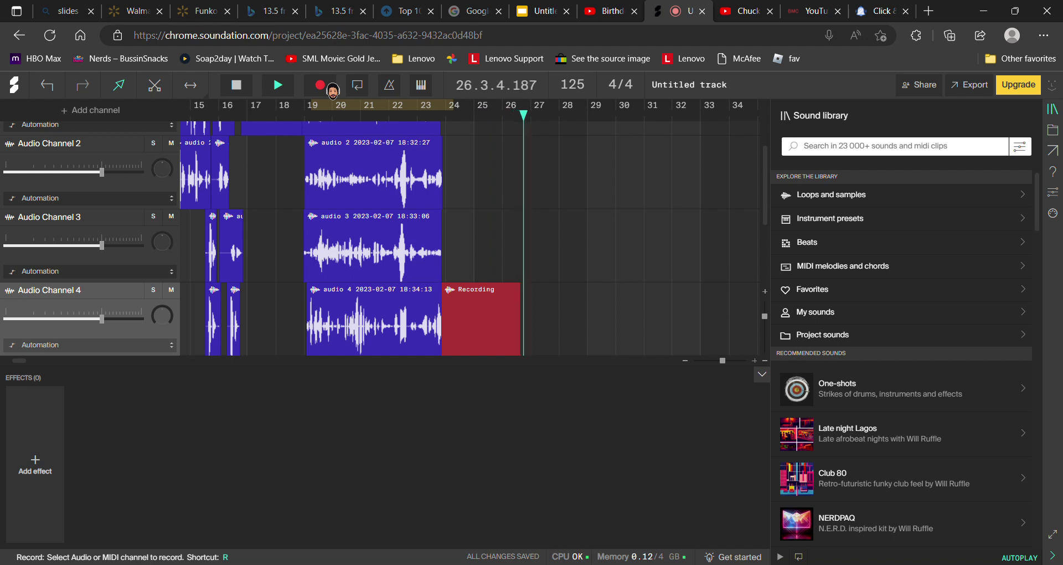
{"action": "left_click", "coordinate": [320, 84]}
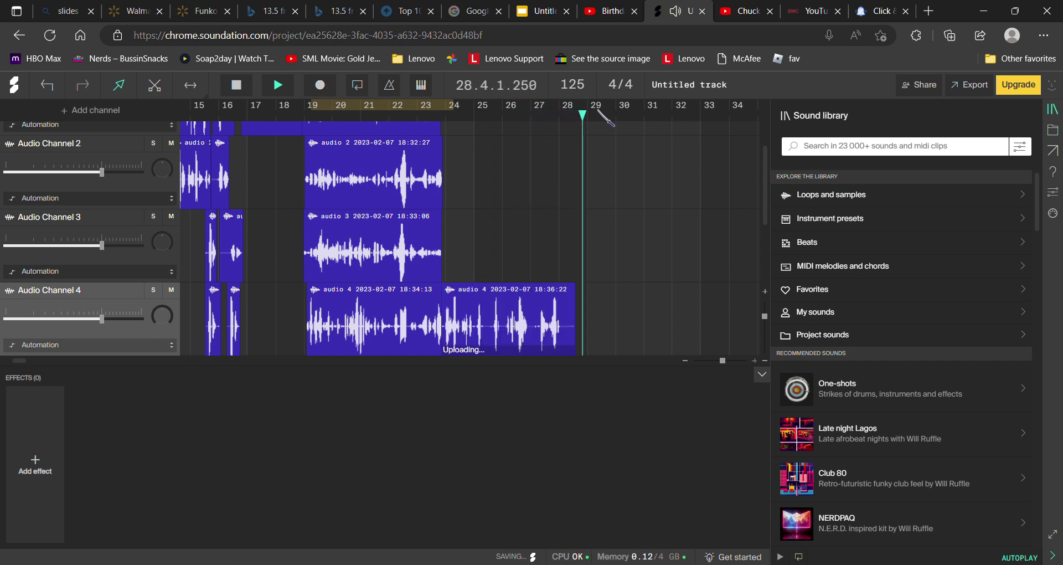
{"action": "left_click", "coordinate": [444, 130]}
{"action": "left_click", "coordinate": [421, 128]}
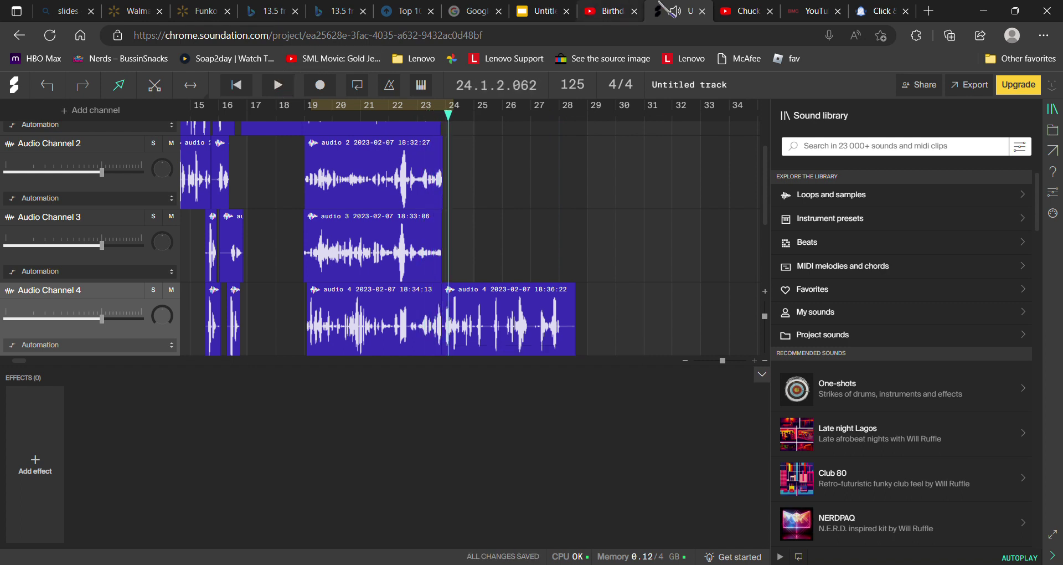
Listen to the reference video again around 0:54 and return to the Soundation project.
{"action": "left_click", "coordinate": [764, 4]}
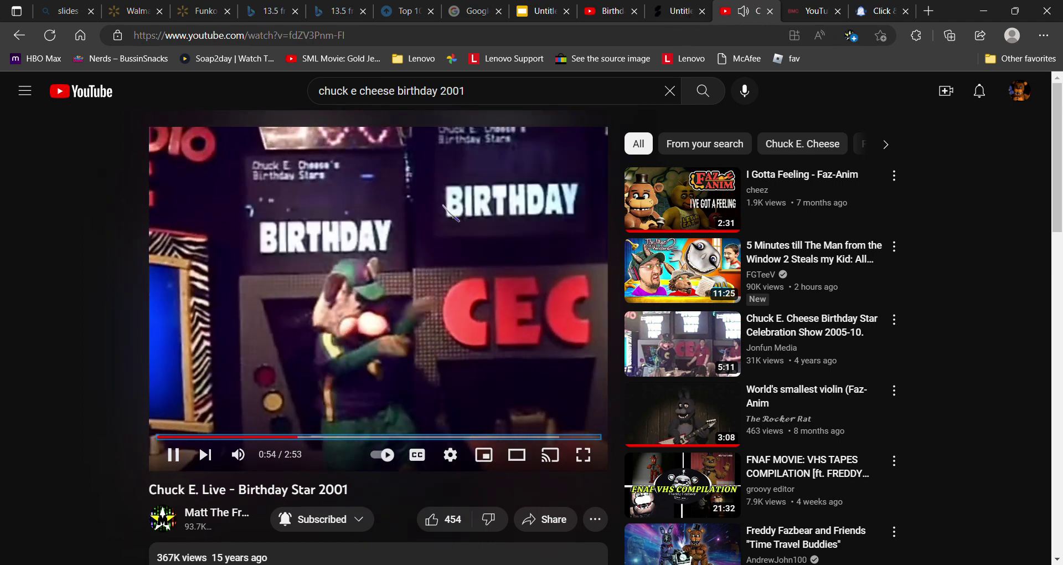
{"action": "left_click", "coordinate": [664, 5]}
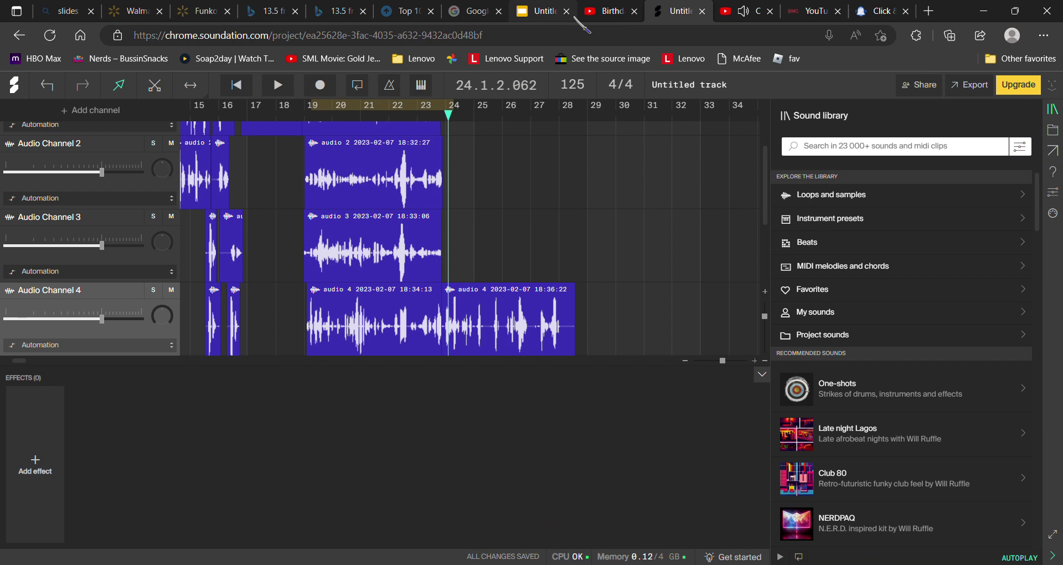
{"action": "left_click_drag", "start_coordinate": [448, 115], "coordinate": [389, 115]}
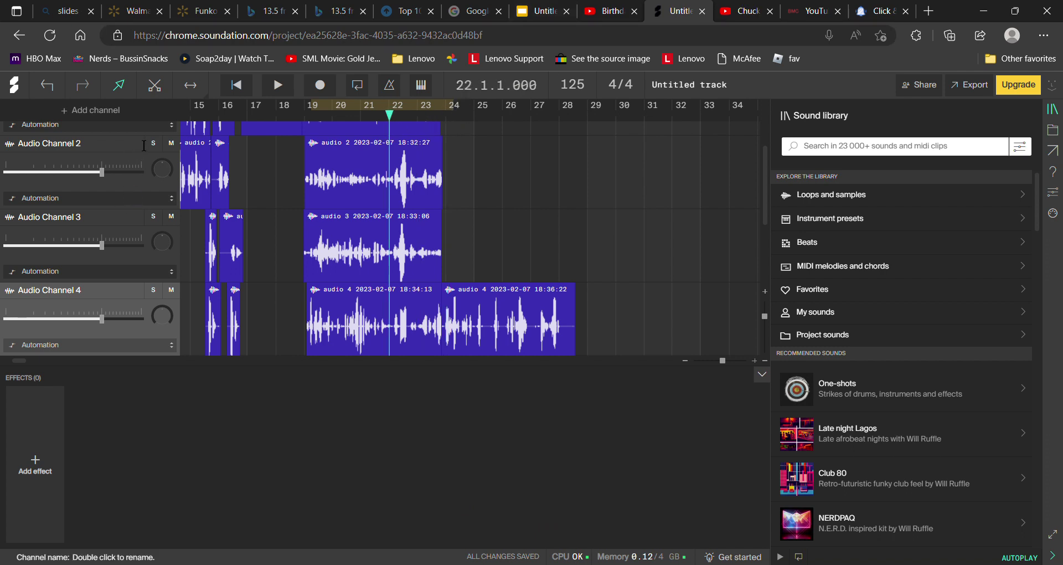
{"action": "left_click", "coordinate": [138, 135]}
{"action": "left_click", "coordinate": [279, 85]}
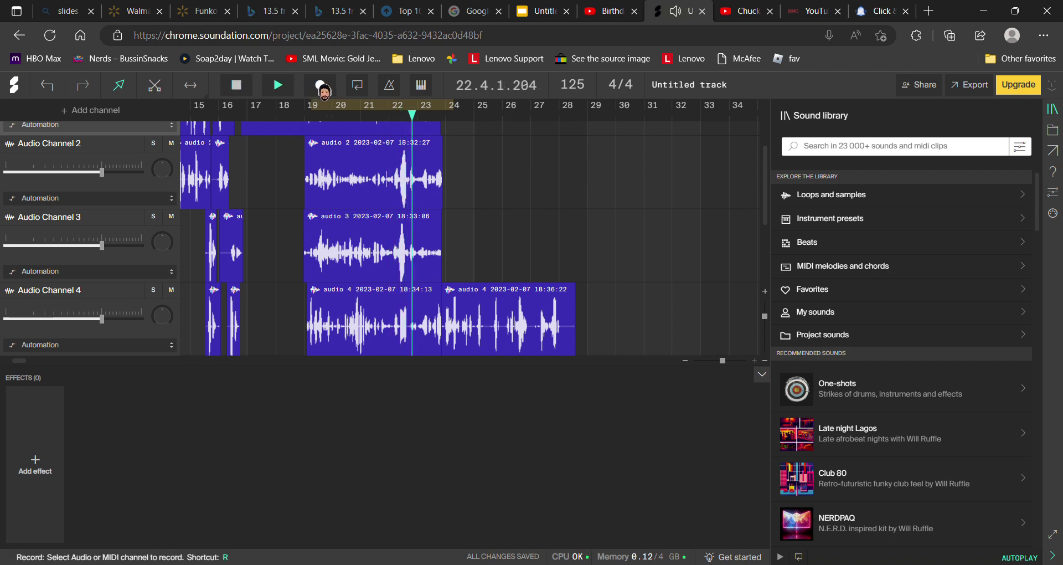
{"action": "key", "text": "Down"}
{"action": "left_click", "coordinate": [321, 85]}
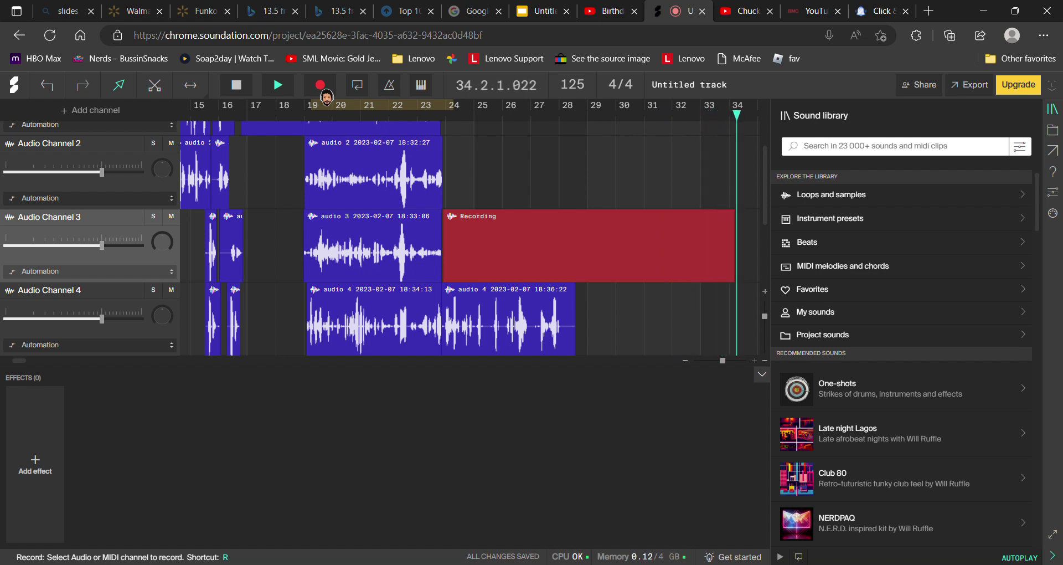
{"action": "left_click", "coordinate": [320, 85]}
{"action": "left_click", "coordinate": [464, 162]}
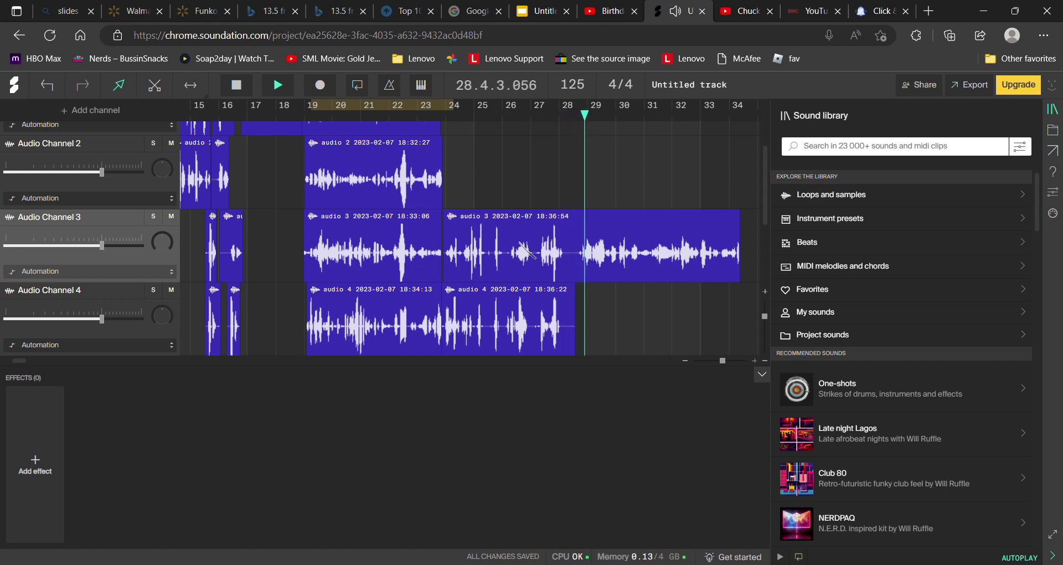
{"action": "left_click", "coordinate": [666, 259]}
{"action": "right_click", "coordinate": [666, 259]}
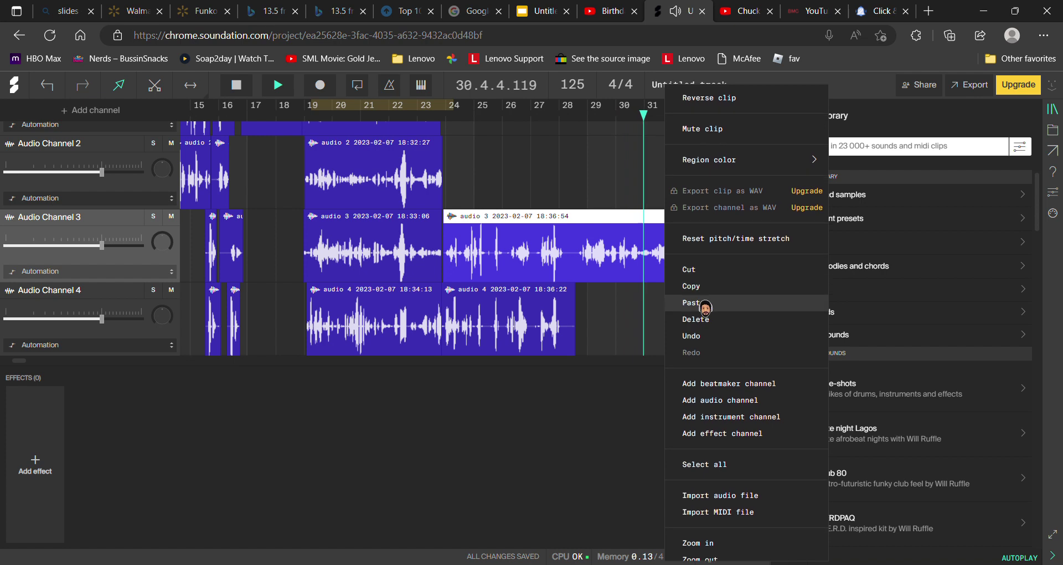
{"action": "left_click", "coordinate": [720, 319]}
Record a take on Audio Channel 3 from about bar 24 to bar 28 and play it back.
{"action": "left_click_drag", "start_coordinate": [675, 116], "coordinate": [369, 114]}
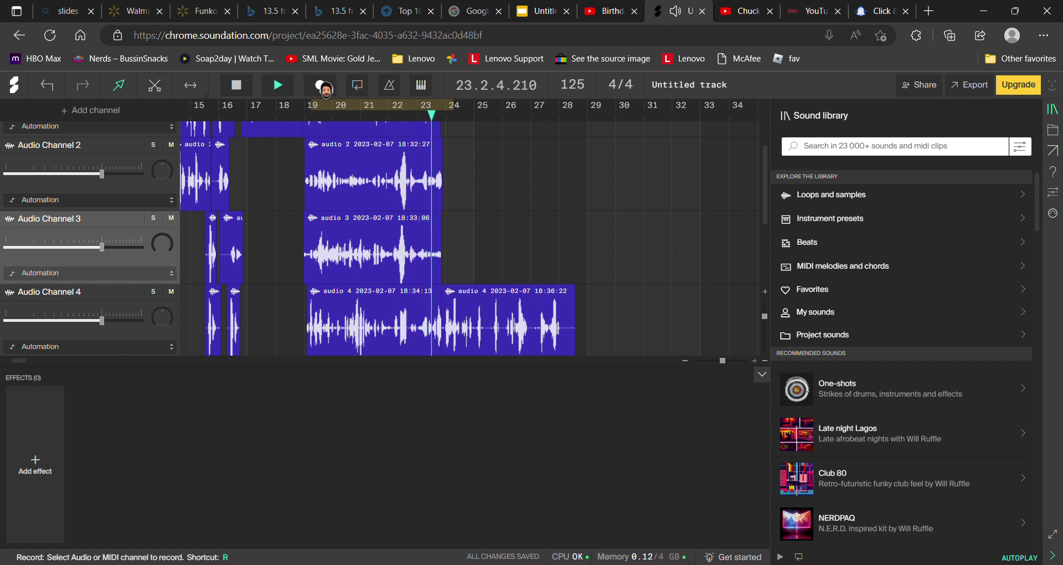
{"action": "left_click", "coordinate": [326, 88]}
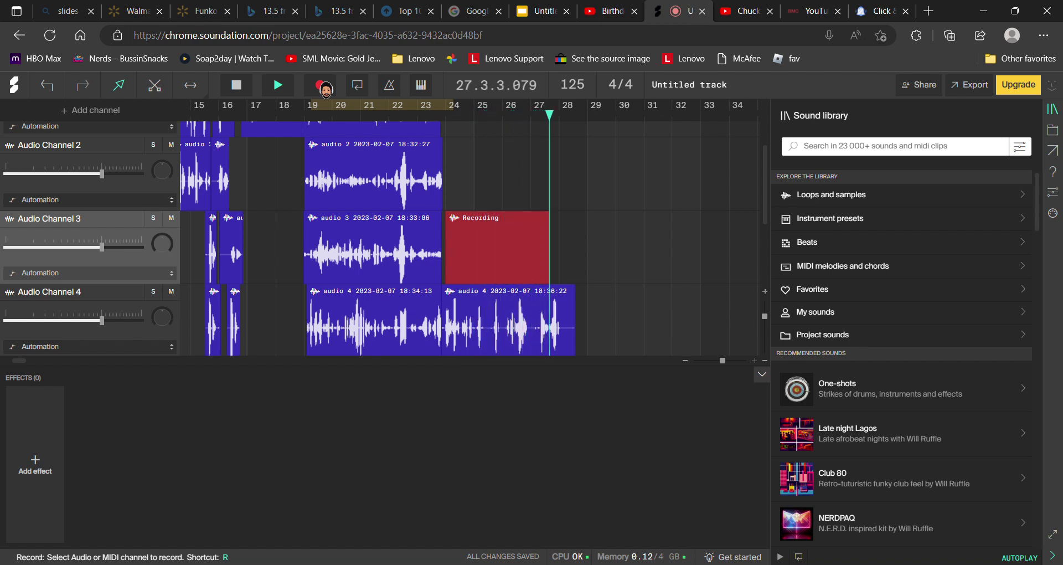
{"action": "left_click", "coordinate": [326, 87]}
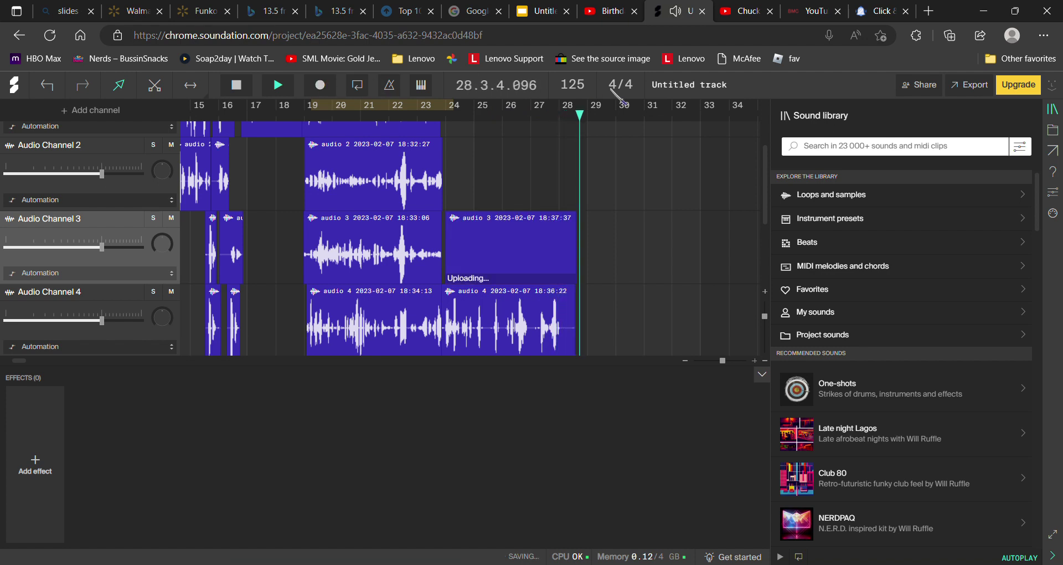
{"action": "left_click", "coordinate": [480, 131]}
{"action": "left_click", "coordinate": [426, 128]}
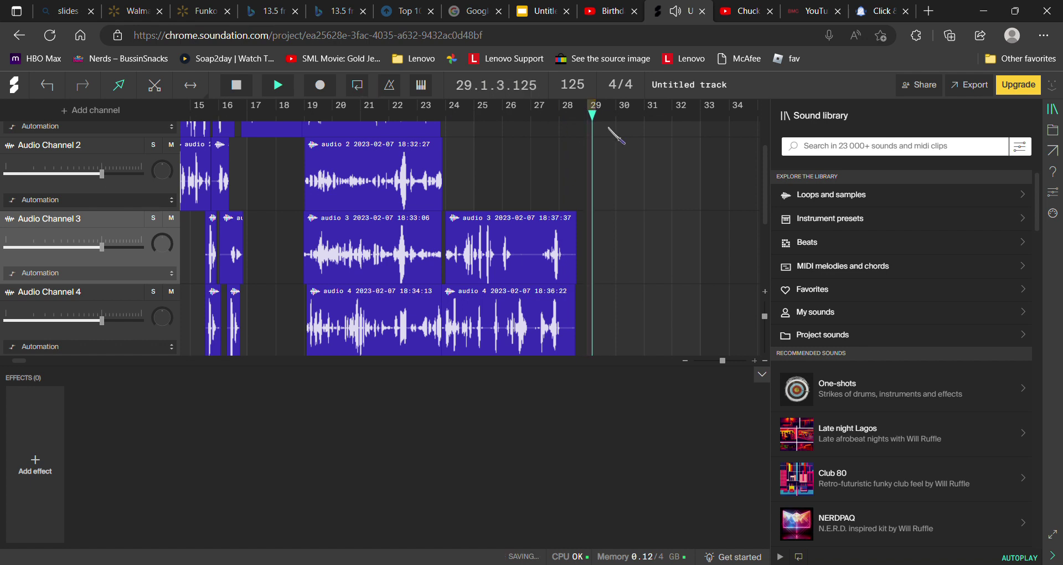
{"action": "left_click", "coordinate": [357, 84]}
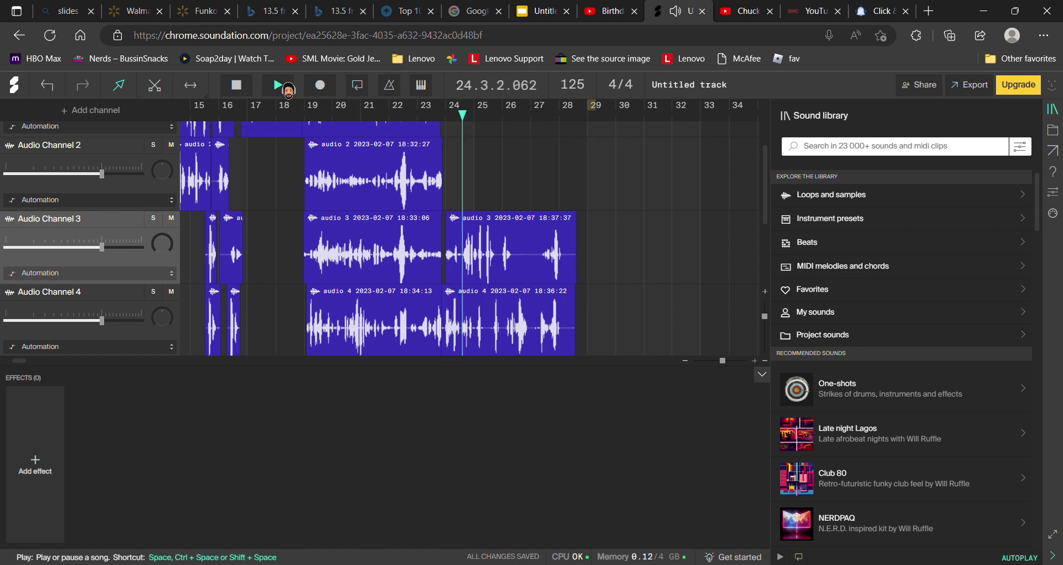
Find the Chuck E. Live Birthday Star 2001 video among the open pages and play it from 0:55 to about 1:12.
{"action": "left_click", "coordinate": [615, 11]}
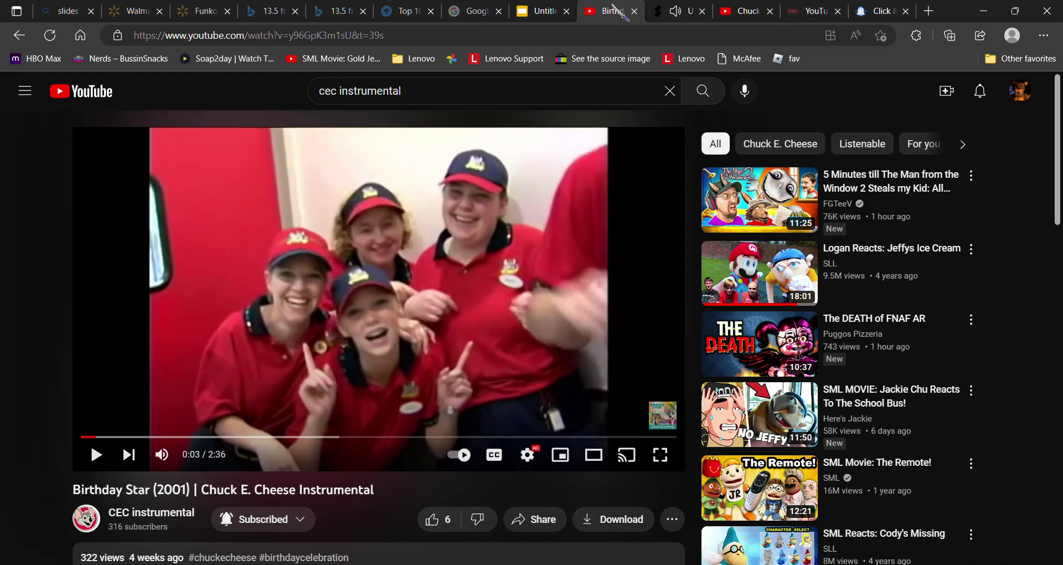
{"action": "left_click", "coordinate": [811, 11]}
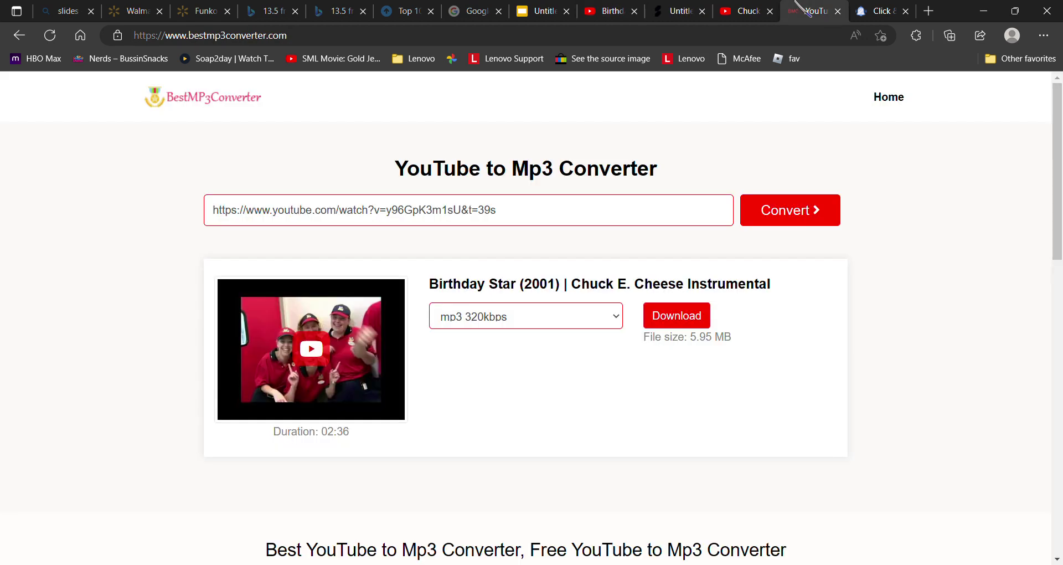
{"action": "left_click", "coordinate": [745, 11]}
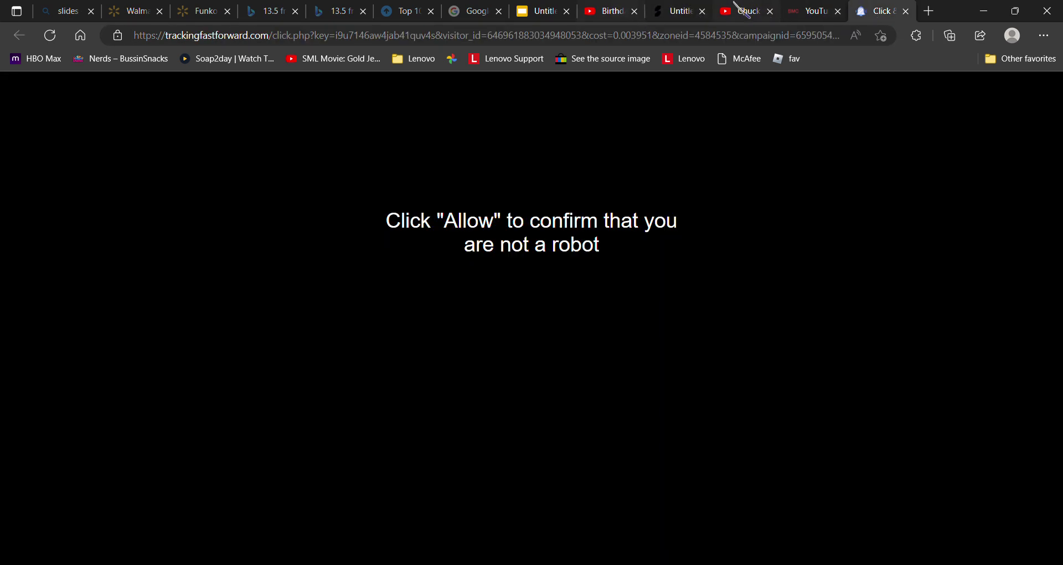
{"action": "left_click", "coordinate": [737, 4]}
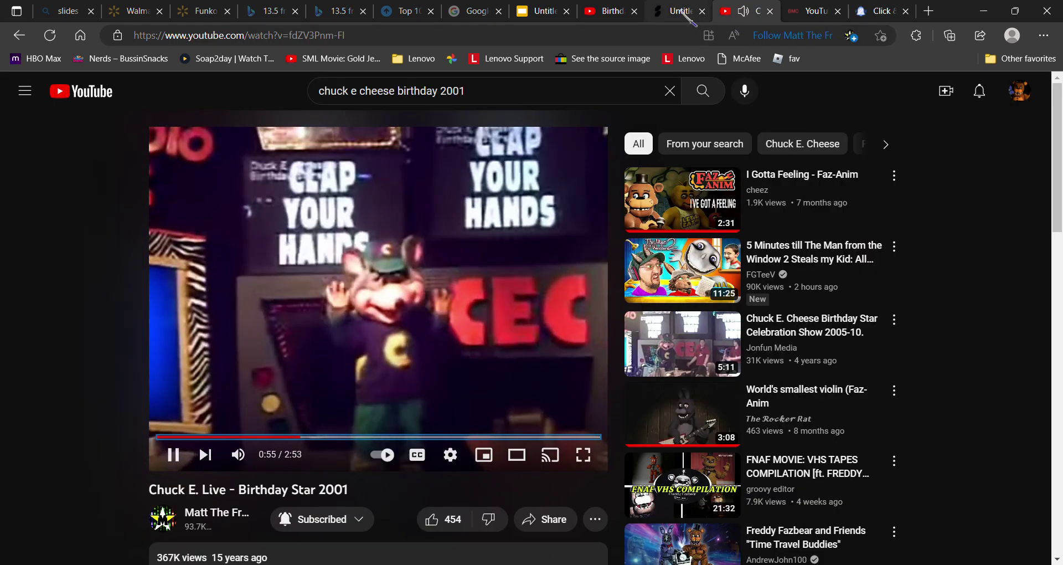
{"action": "key", "text": "Right"}
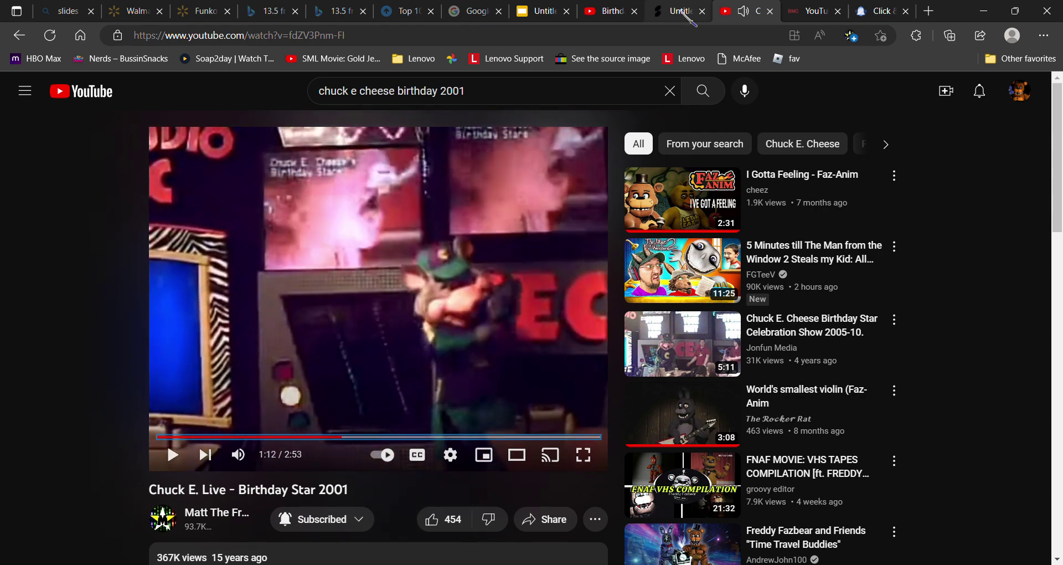
{"action": "key", "text": "space"}
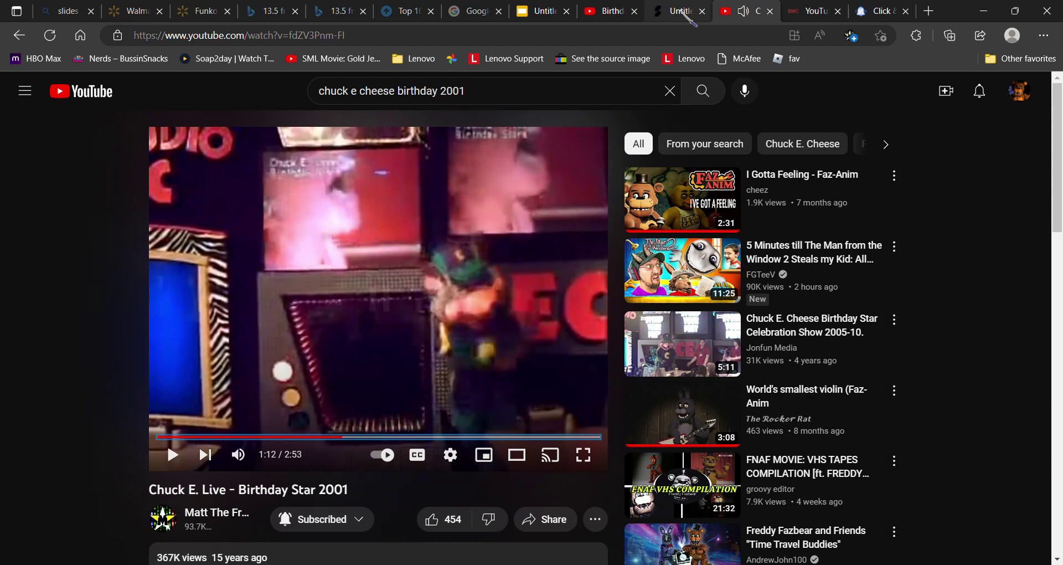
Check the reference video at about 1:13 against the Soundation project, then close the video's page.
{"action": "left_click", "coordinate": [660, 8]}
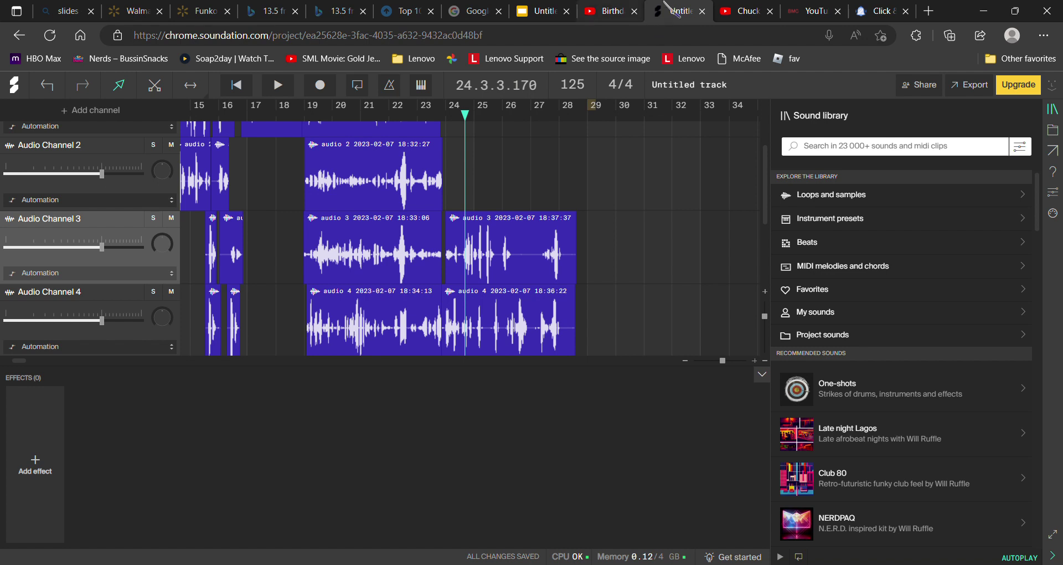
{"action": "left_click", "coordinate": [763, 4]}
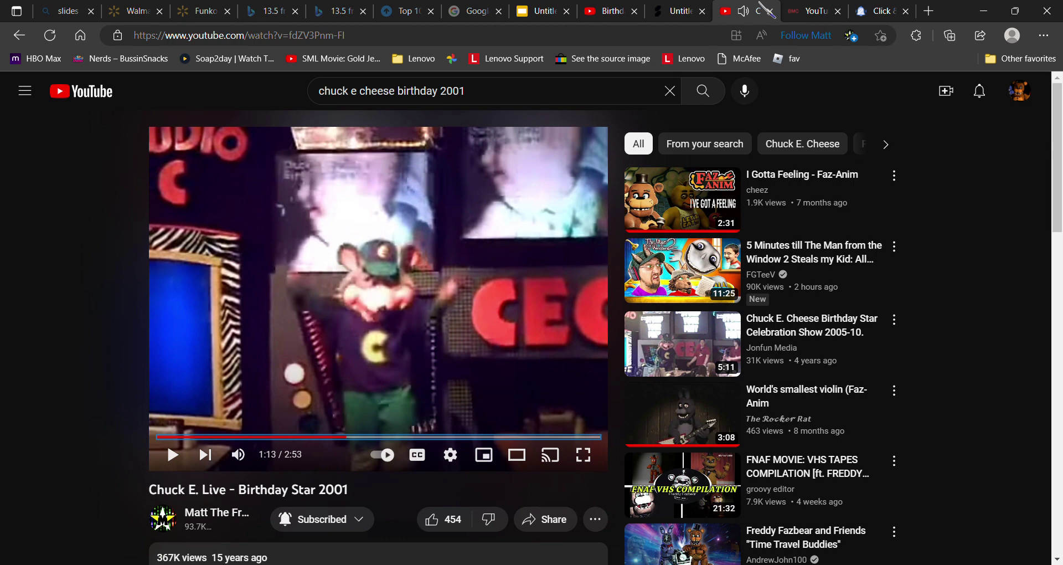
{"action": "left_click", "coordinate": [688, 6]}
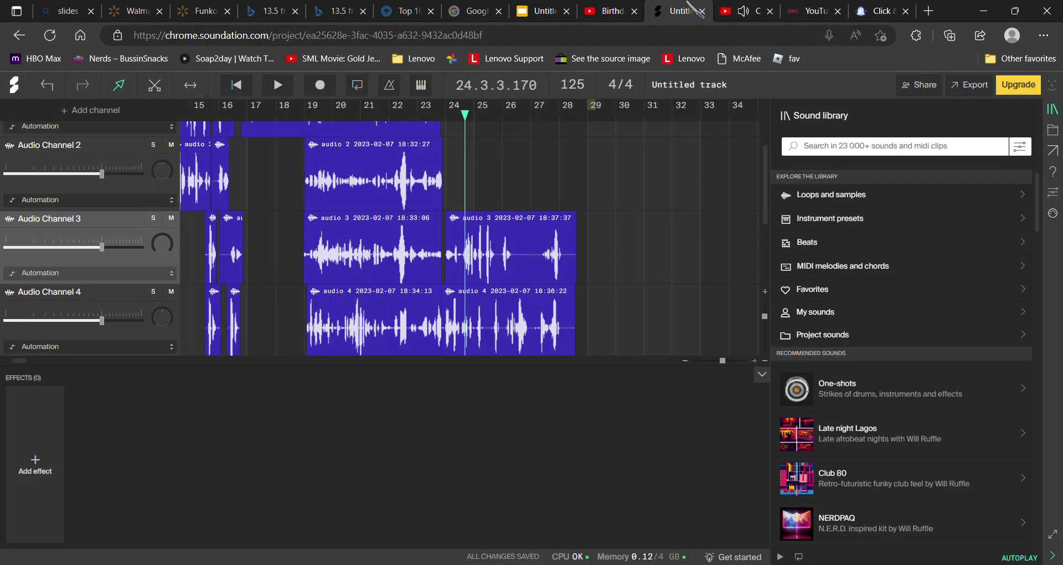
{"action": "left_click", "coordinate": [763, 7]}
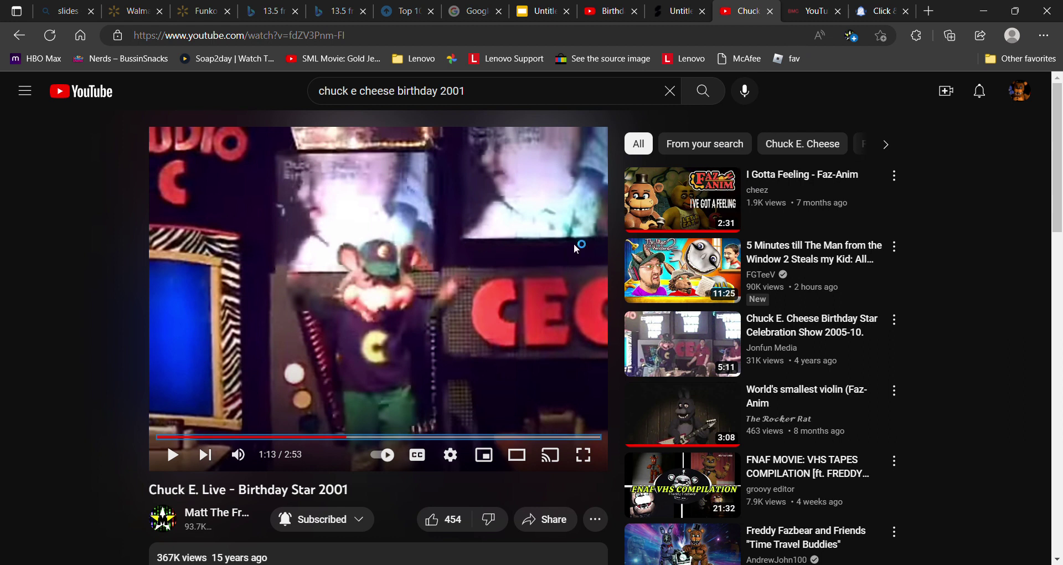
{"action": "key", "text": "ctrl+w"}
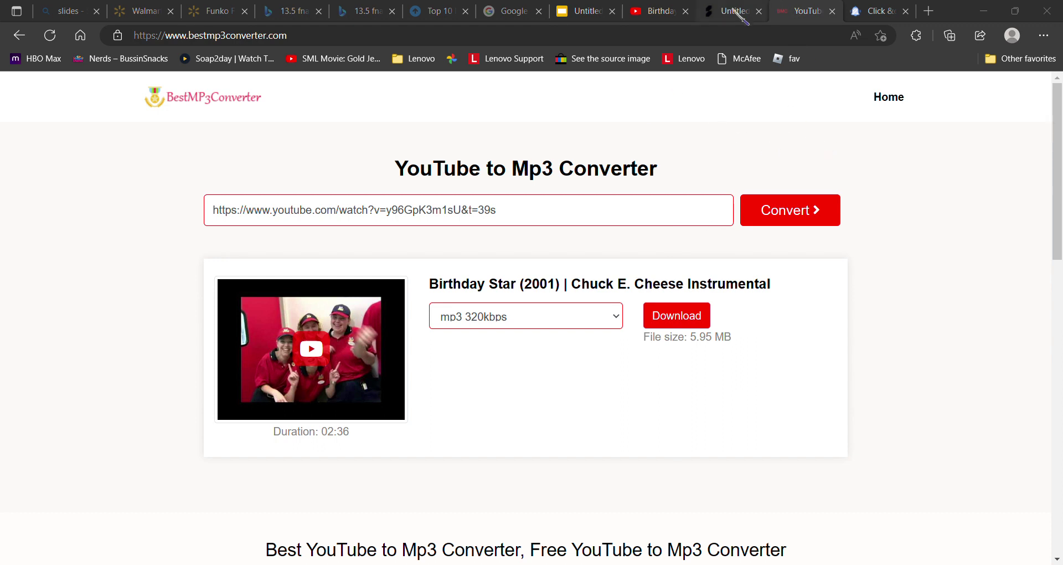
Return to the Soundation project and record a take on Audio Channel 3 from mid-bar 28 to about bar 36.
{"action": "left_click", "coordinate": [734, 11]}
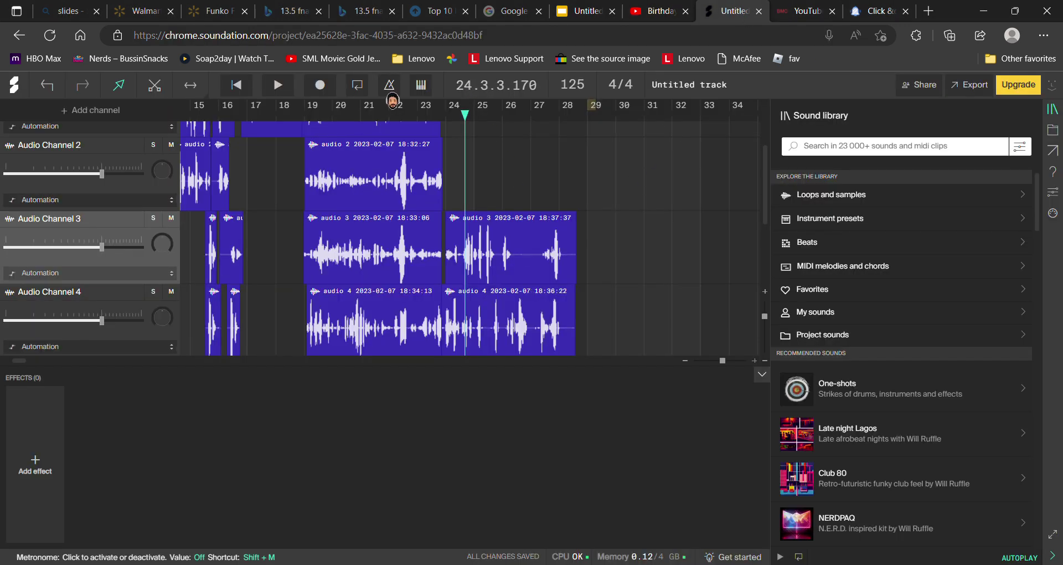
{"action": "left_click", "coordinate": [278, 84]}
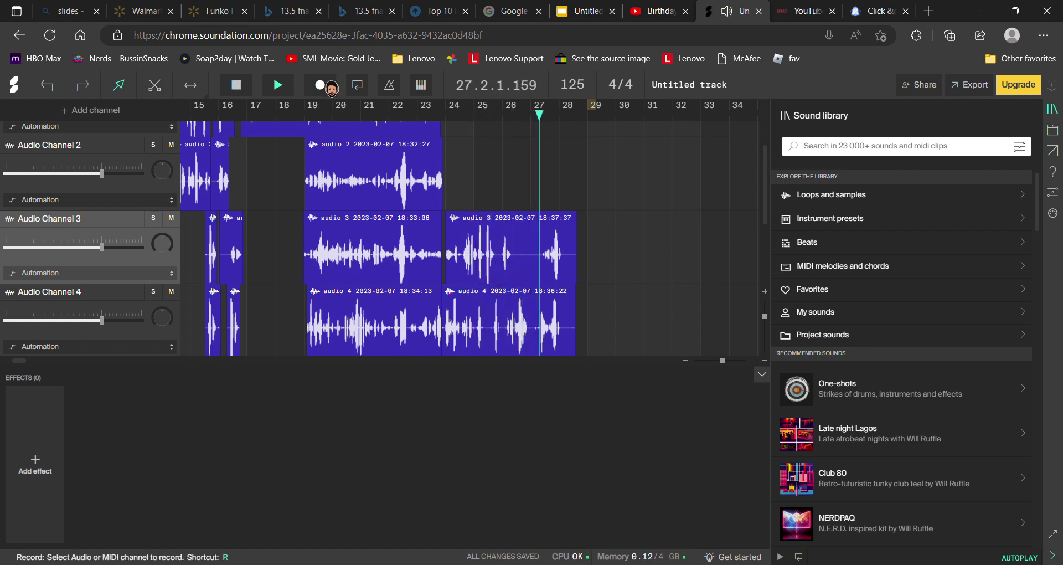
{"action": "left_click", "coordinate": [326, 86]}
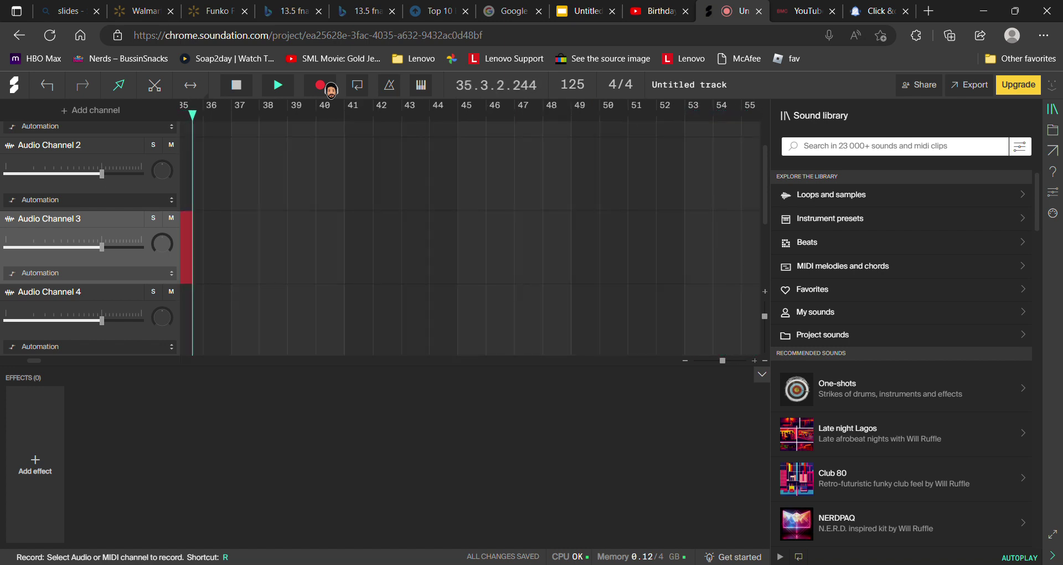
{"action": "left_click", "coordinate": [321, 85]}
Play back the new Audio Channel 3 take from bar 29, select Audio Channel 2 and stop playback around bar 33.
{"action": "left_click_drag", "start_coordinate": [186, 117], "coordinate": [268, 163]}
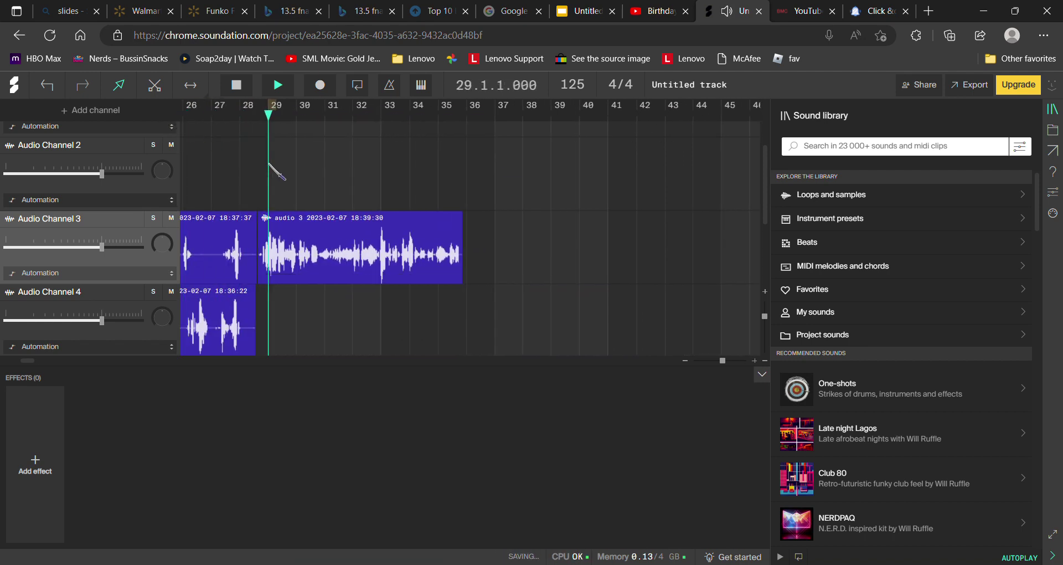
{"action": "left_click", "coordinate": [268, 149]}
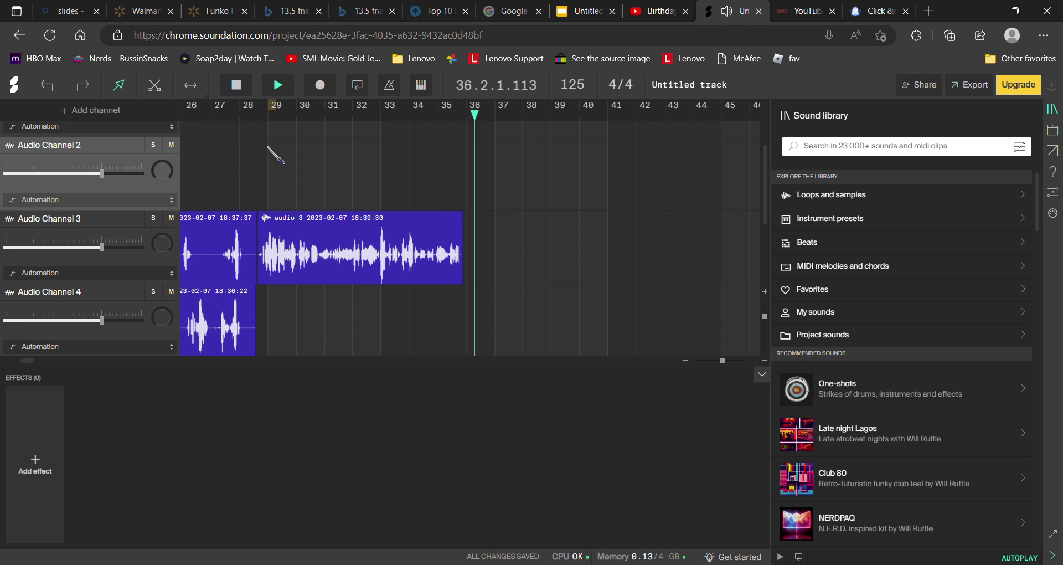
{"action": "left_click_drag", "start_coordinate": [508, 109], "coordinate": [367, 117]}
{"action": "key", "text": "space"}
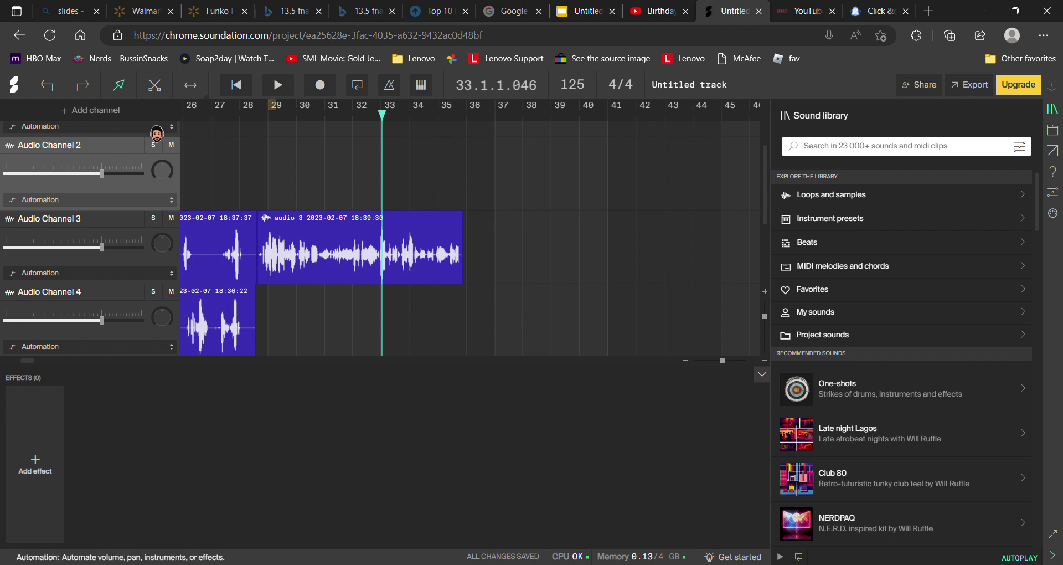
{"action": "left_click", "coordinate": [94, 109]}
{"action": "left_click", "coordinate": [210, 169]}
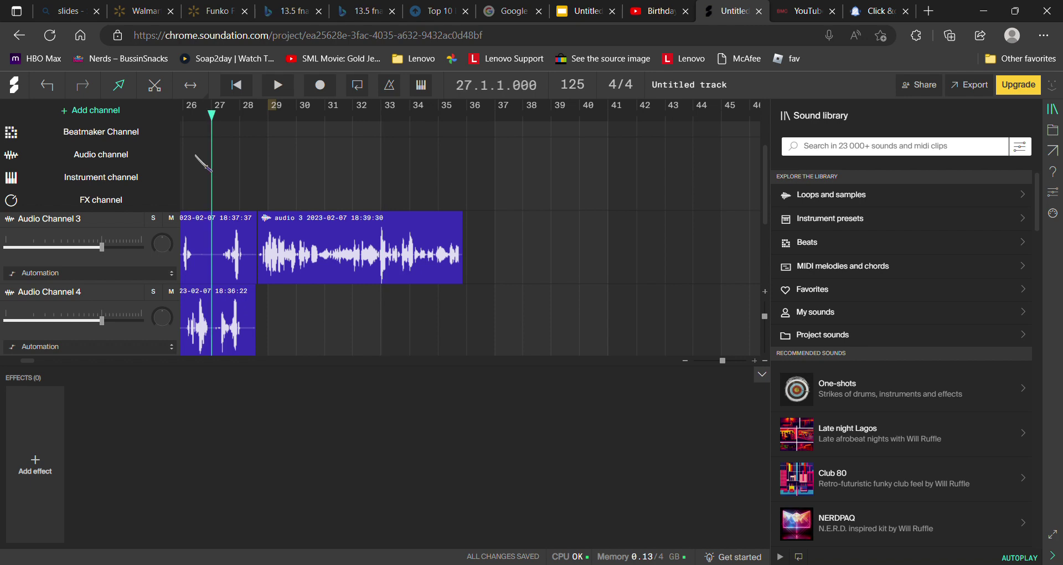
{"action": "left_click", "coordinate": [192, 122]}
{"action": "left_click", "coordinate": [336, 126]}
{"action": "left_click", "coordinate": [484, 163]}
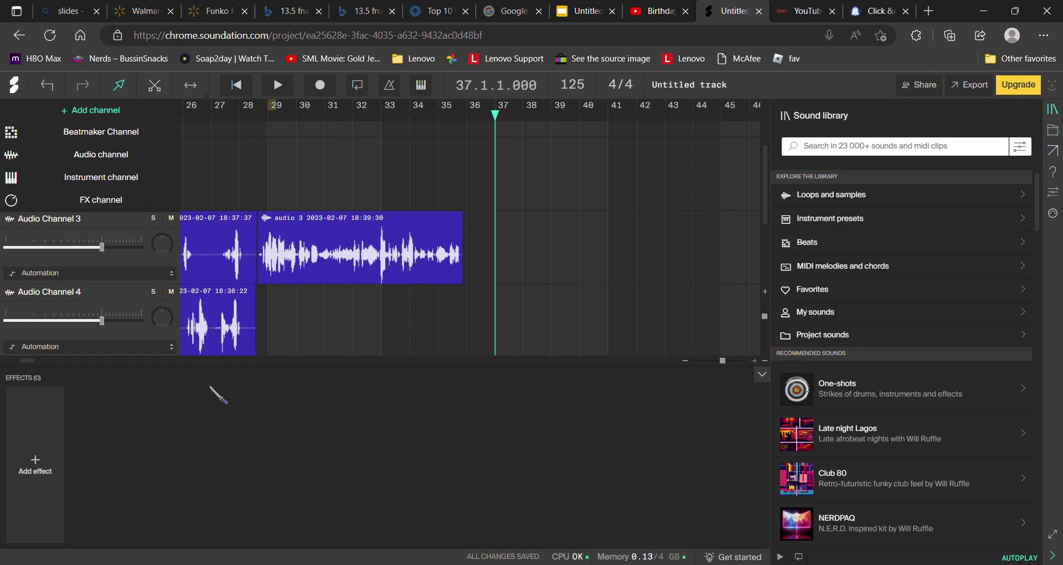
{"action": "left_click", "coordinate": [114, 110]}
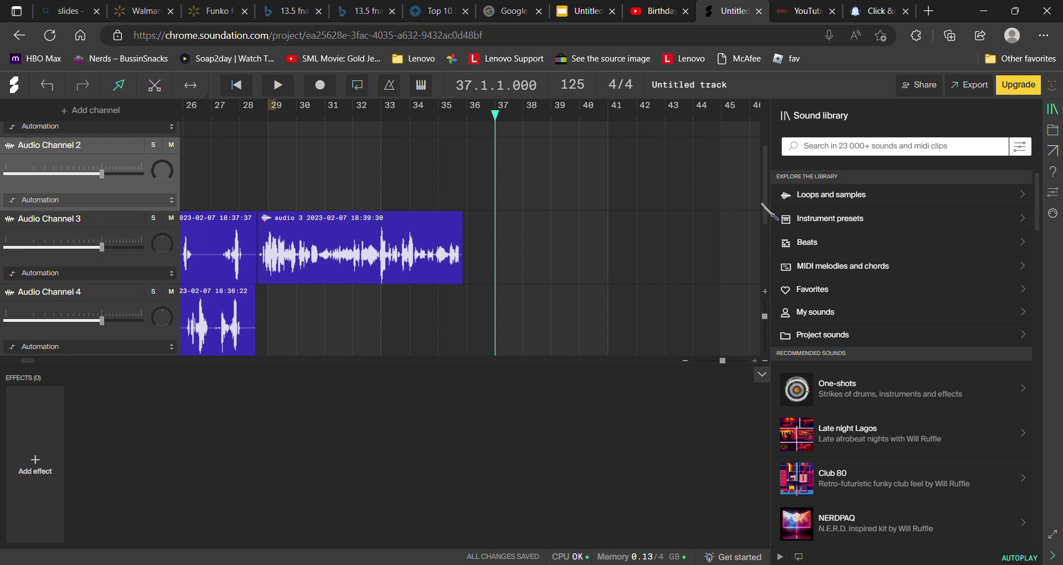
Record a take on Audio Channel 1 from about bar 36 to bar 38 and play it back.
{"action": "left_click_drag", "start_coordinate": [766, 203], "coordinate": [758, 169]}
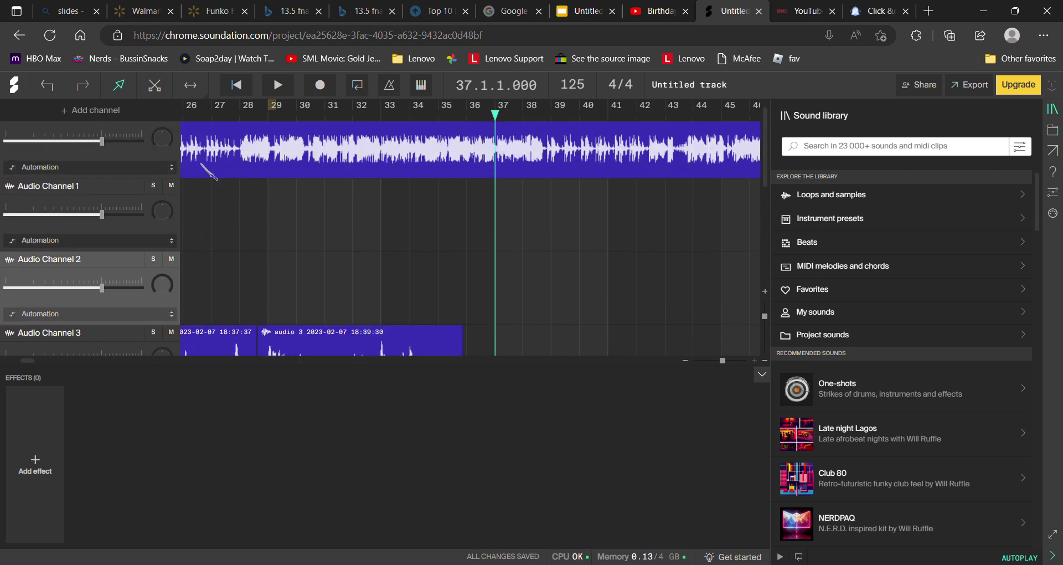
{"action": "left_click", "coordinate": [211, 191]}
{"action": "left_click_drag", "start_coordinate": [494, 116], "coordinate": [382, 116]}
{"action": "left_click", "coordinate": [271, 85]}
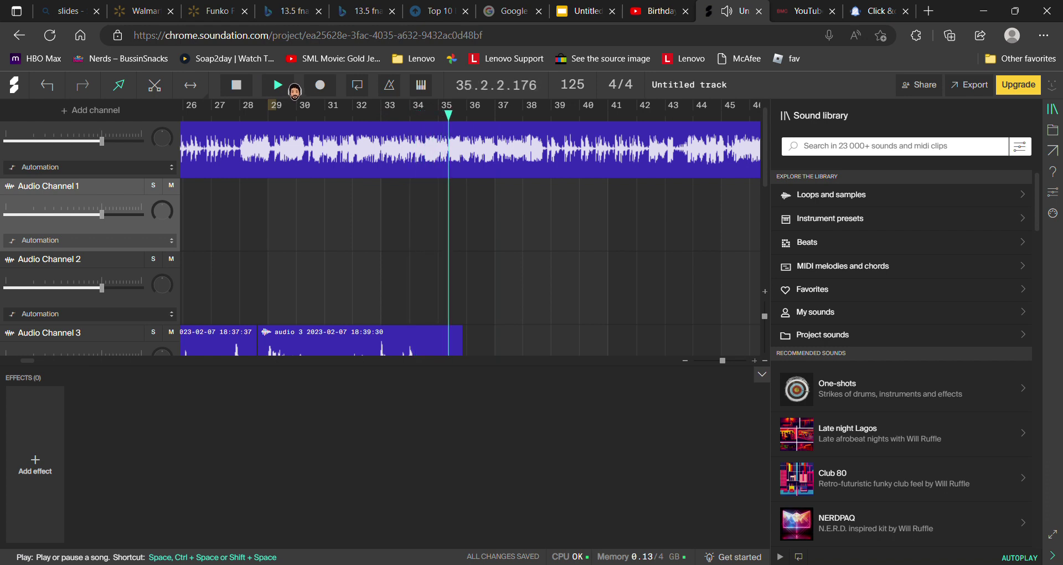
{"action": "key", "text": "space"}
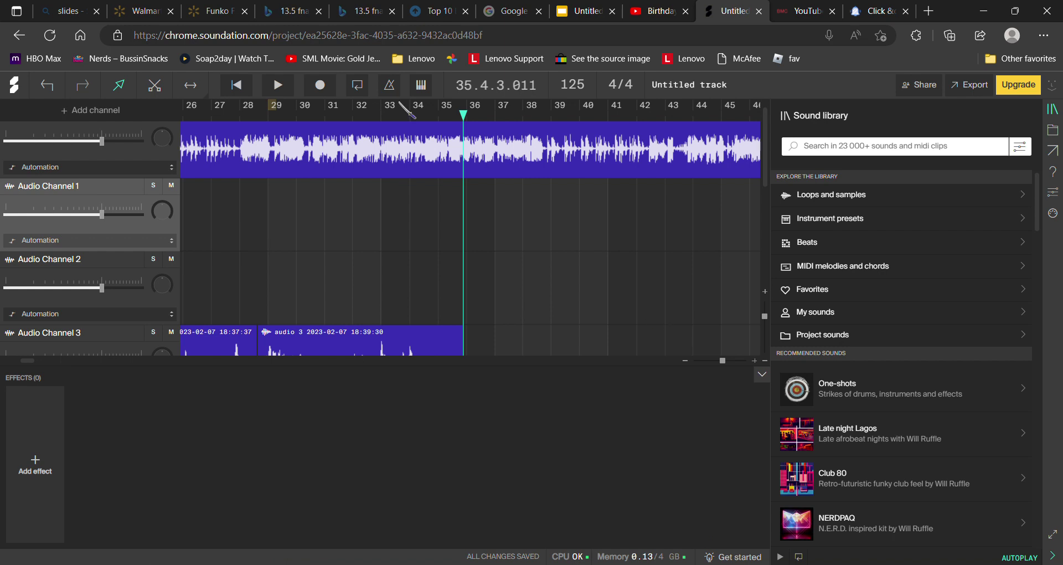
{"action": "left_click", "coordinate": [327, 86]}
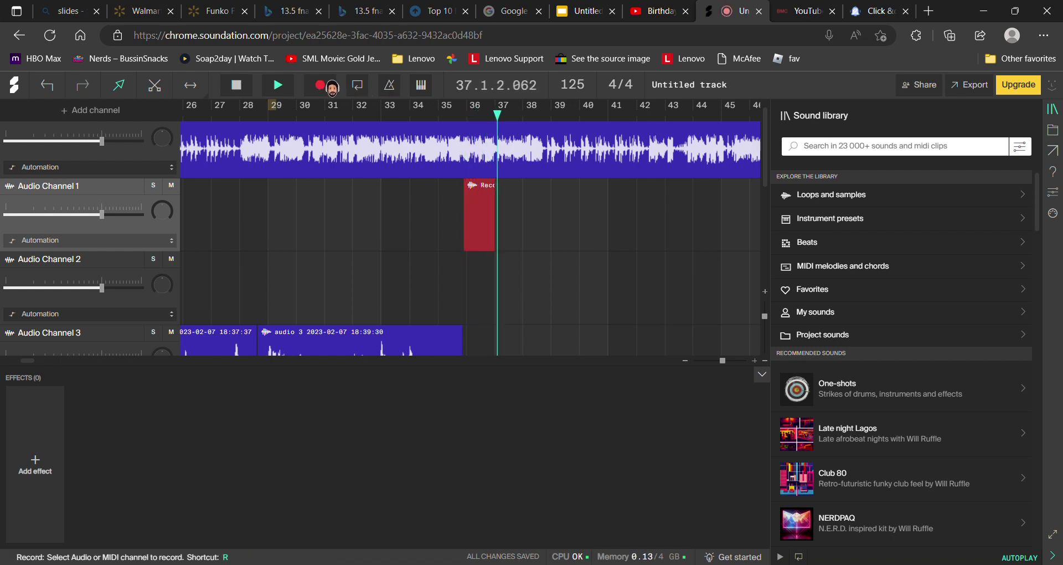
{"action": "left_click", "coordinate": [327, 86]}
{"action": "left_click_drag", "start_coordinate": [566, 114], "coordinate": [440, 113]}
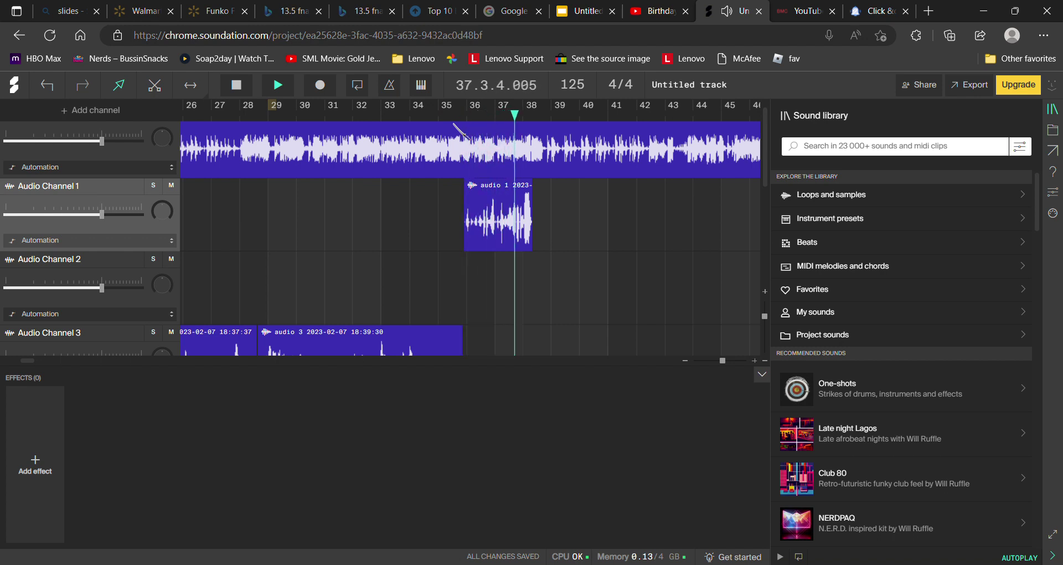
{"action": "left_click_drag", "start_coordinate": [537, 113], "coordinate": [440, 117]}
Record a take on Audio Channel 2 from about bar 36 to bar 38 and listen to it with the Audio Channel 1 take.
{"action": "left_click", "coordinate": [56, 258]}
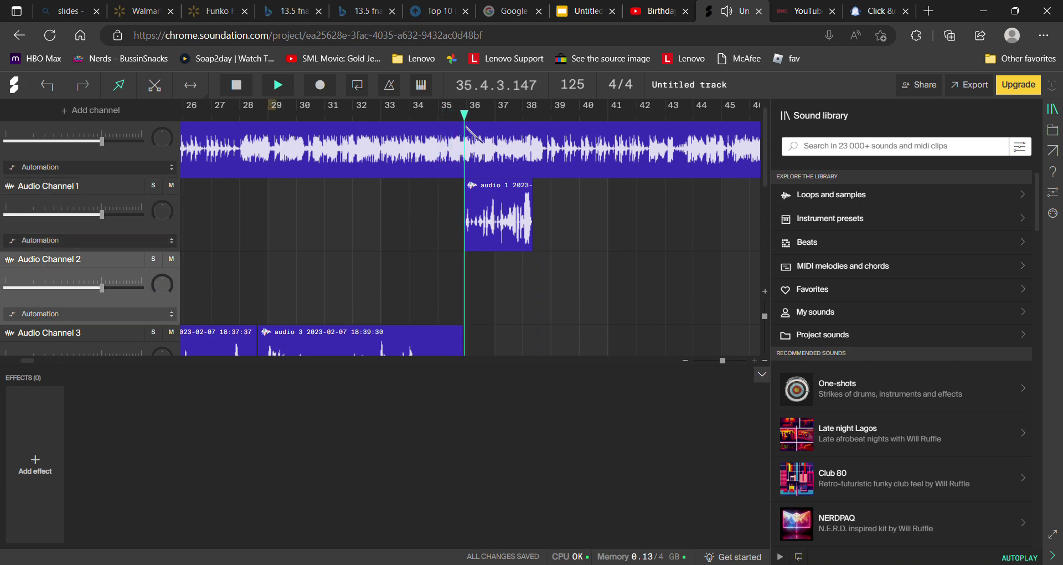
{"action": "left_click", "coordinate": [480, 118]}
{"action": "left_click_drag", "start_coordinate": [466, 118], "coordinate": [439, 117]}
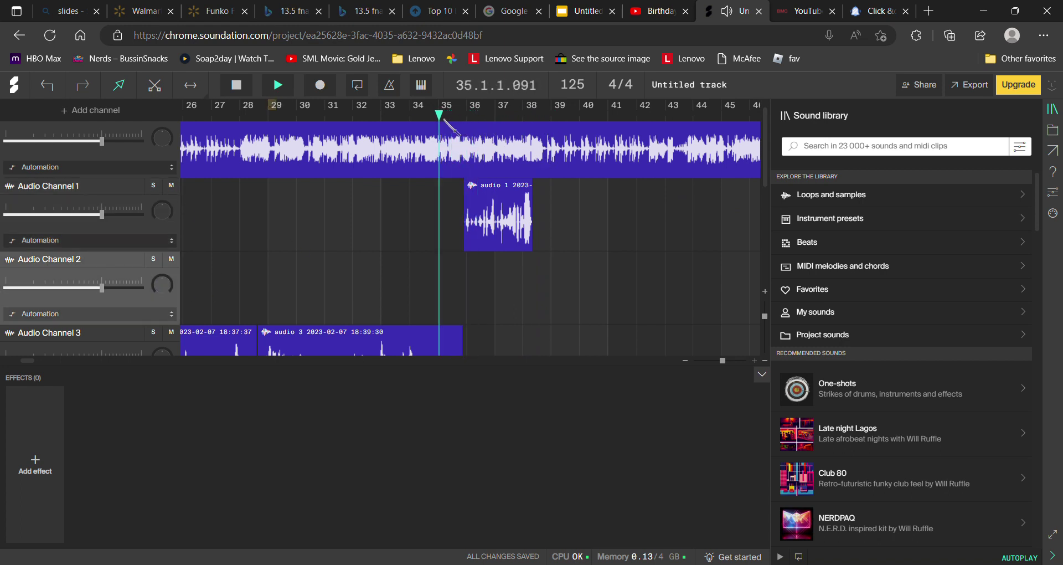
{"action": "left_click", "coordinate": [326, 88]}
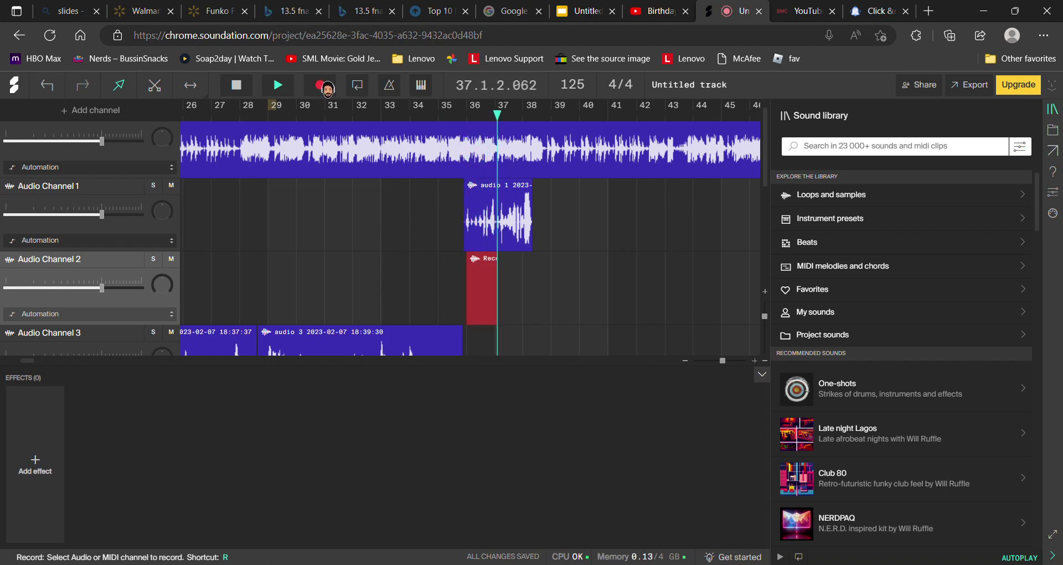
{"action": "left_click", "coordinate": [327, 88]}
{"action": "left_click_drag", "start_coordinate": [550, 115], "coordinate": [439, 114]}
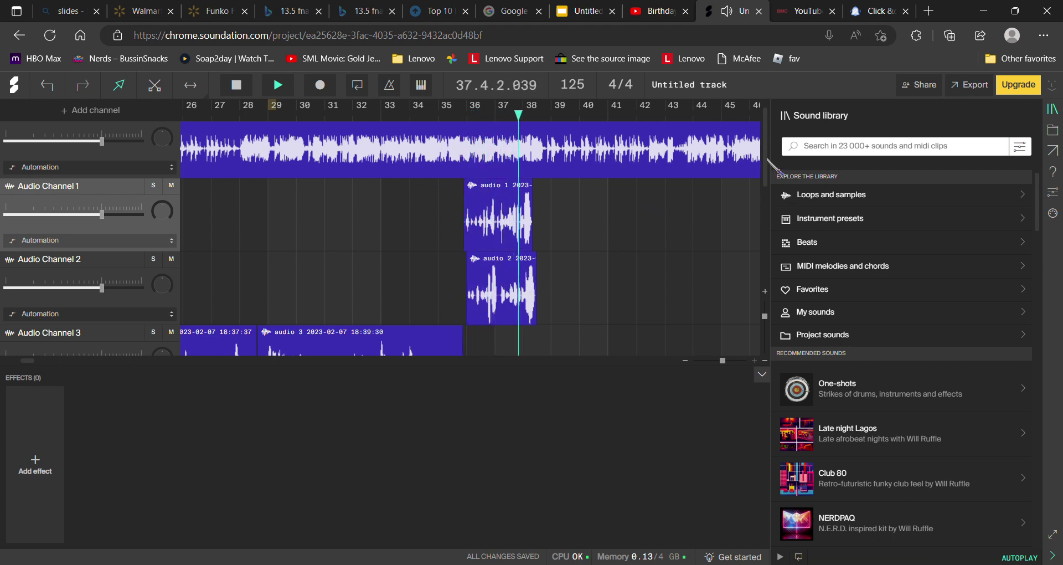
{"action": "scroll", "coordinate": [609, 143], "scroll_direction": "down", "scroll_amount": 1}
{"action": "left_click_drag", "start_coordinate": [543, 117], "coordinate": [411, 114]}
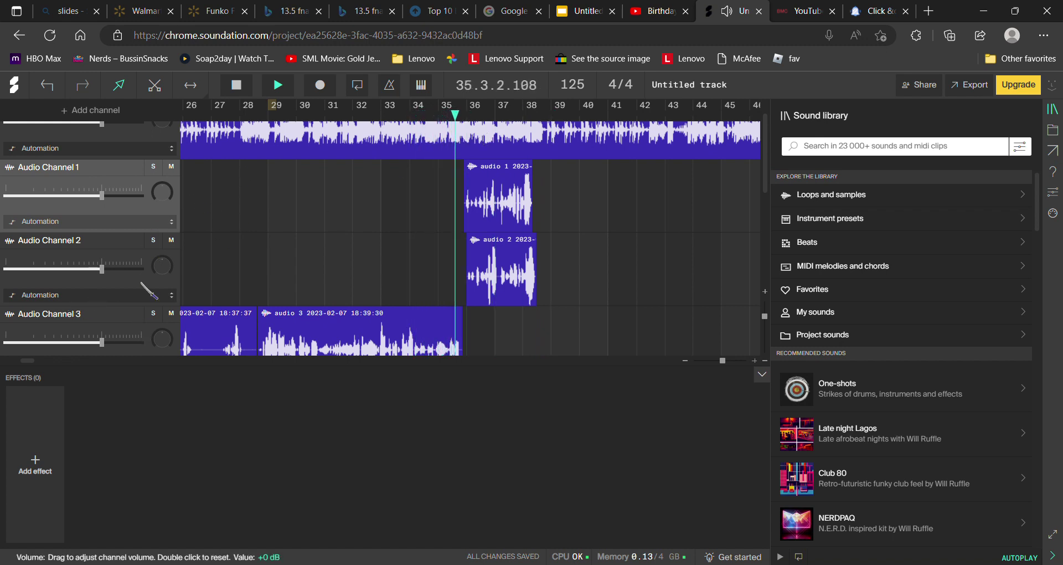
Move the newest clips on Audio Channel 2 and Audio Channel 1 slightly earlier so both start just before bar 36.
{"action": "left_click_drag", "start_coordinate": [471, 242], "coordinate": [465, 242]}
{"action": "left_click_drag", "start_coordinate": [512, 105], "coordinate": [442, 106]}
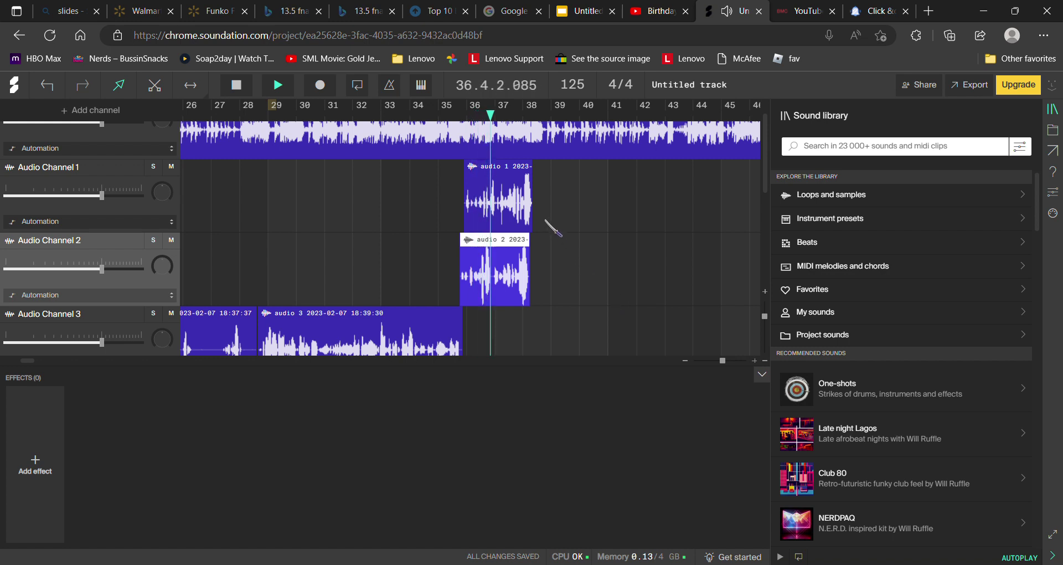
{"action": "left_click", "coordinate": [526, 220]}
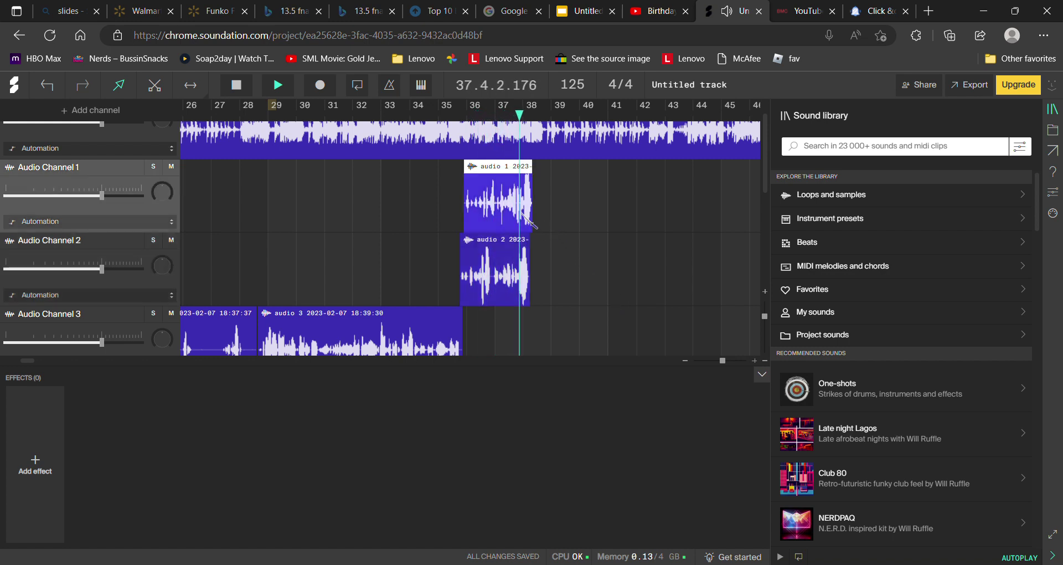
{"action": "left_click_drag", "start_coordinate": [527, 220], "coordinate": [523, 220]}
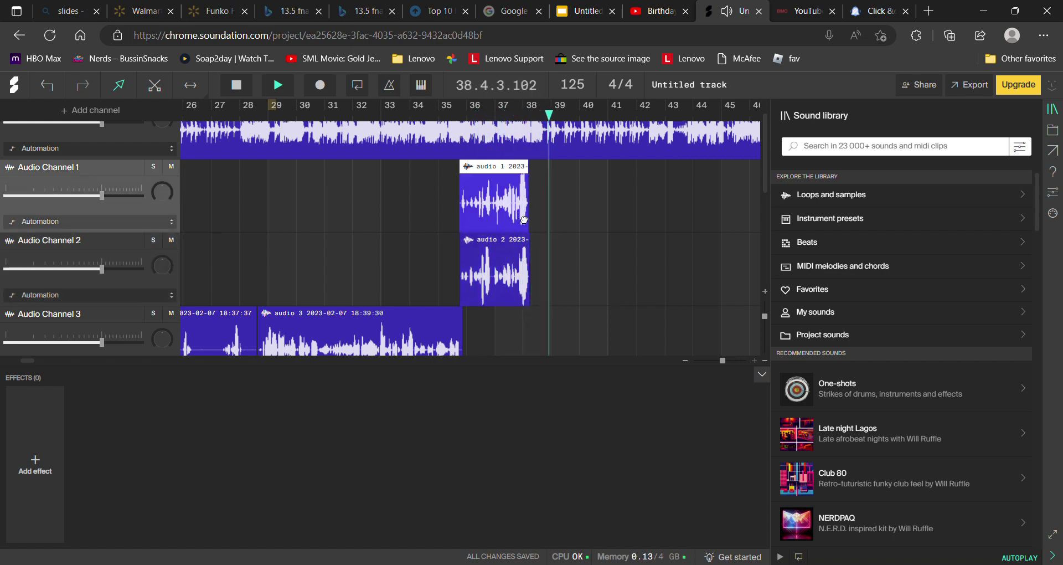
Delete the new Audio Channel 2 clip that starts just before bar 36.
{"action": "left_click", "coordinate": [527, 260]}
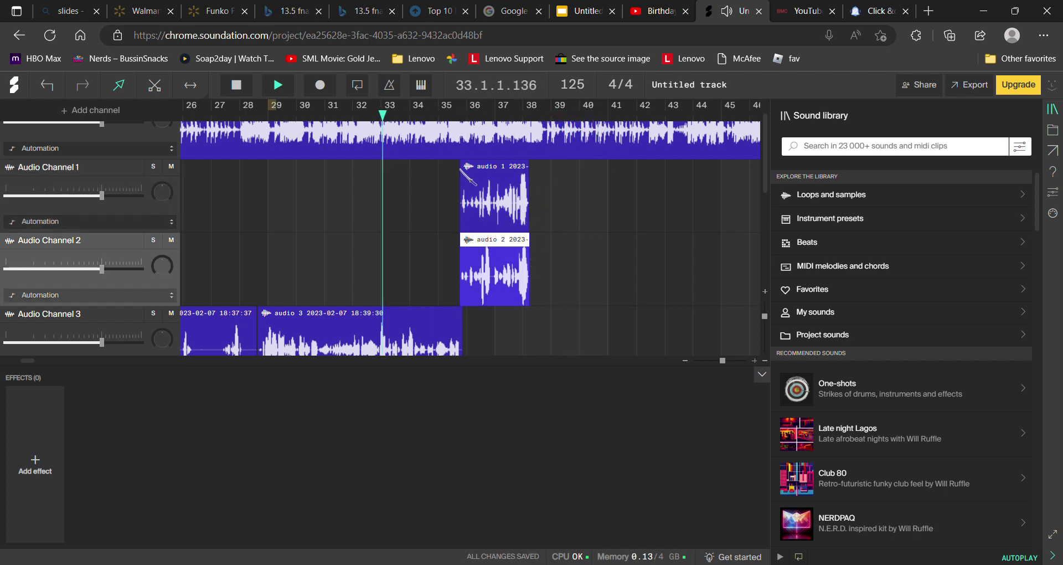
{"action": "right_click", "coordinate": [512, 138]}
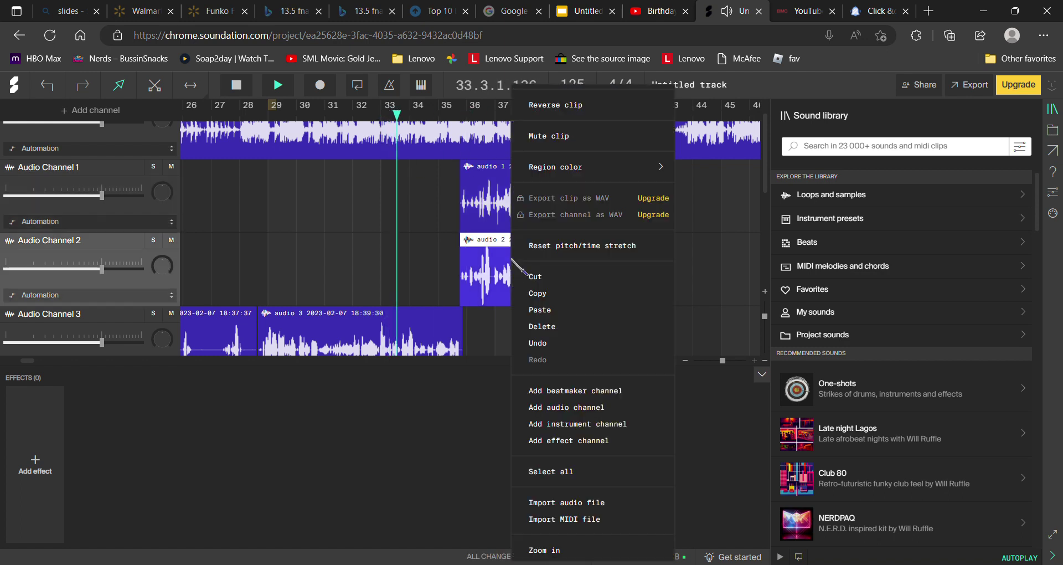
{"action": "left_click", "coordinate": [548, 329]}
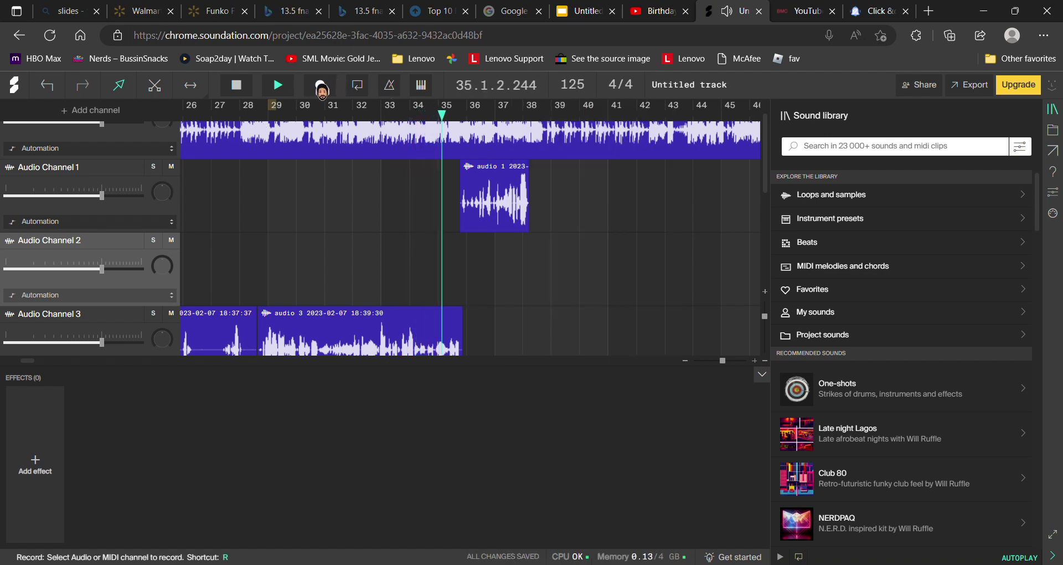
Record a replacement take on Audio Channel 2 from about bar 36 to mid-bar 38 and play it back.
{"action": "left_click", "coordinate": [327, 89]}
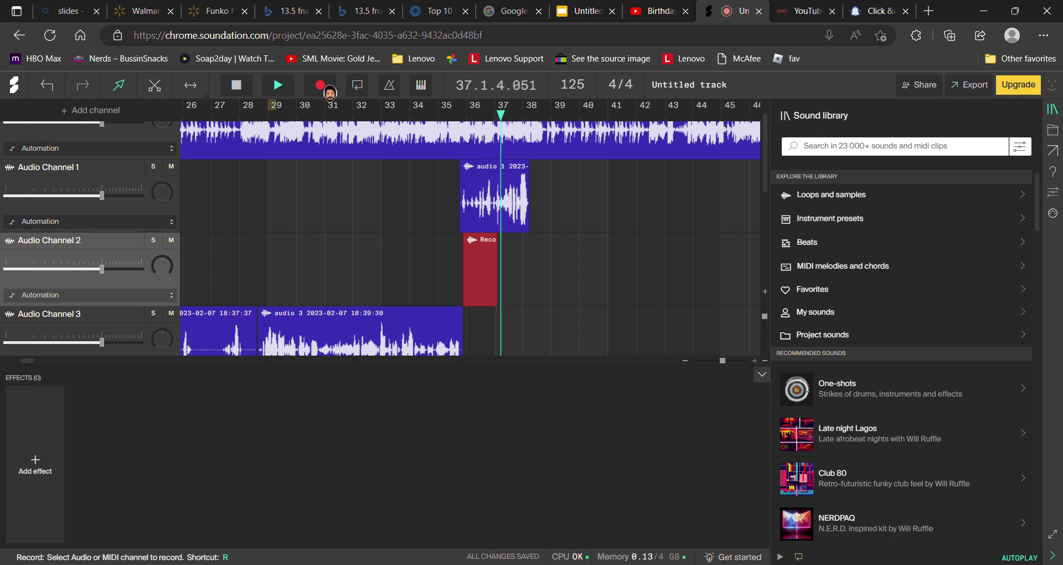
{"action": "left_click", "coordinate": [327, 86]}
{"action": "left_click_drag", "start_coordinate": [552, 114], "coordinate": [464, 123]}
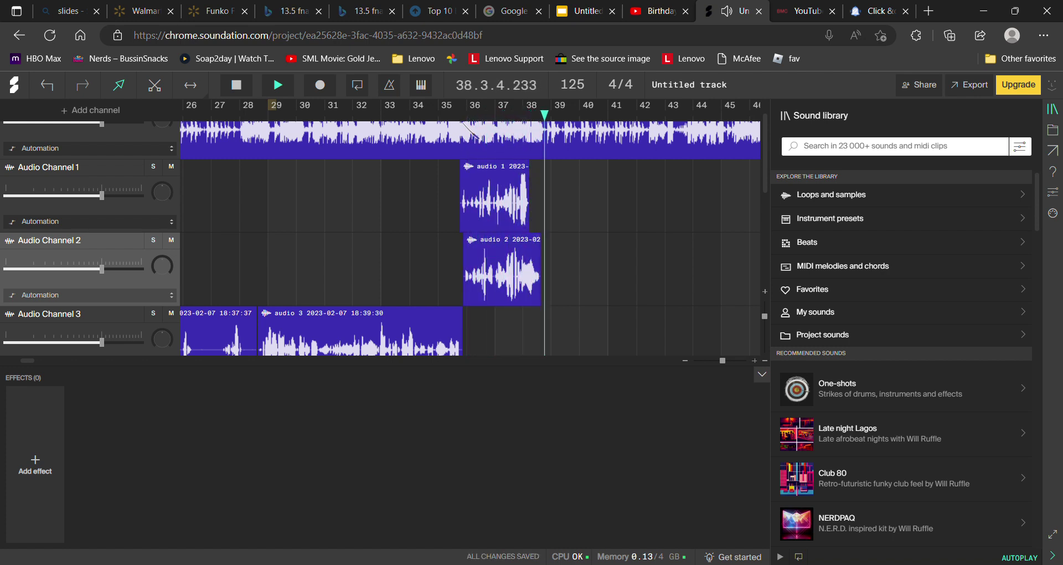
{"action": "left_click", "coordinate": [279, 86]}
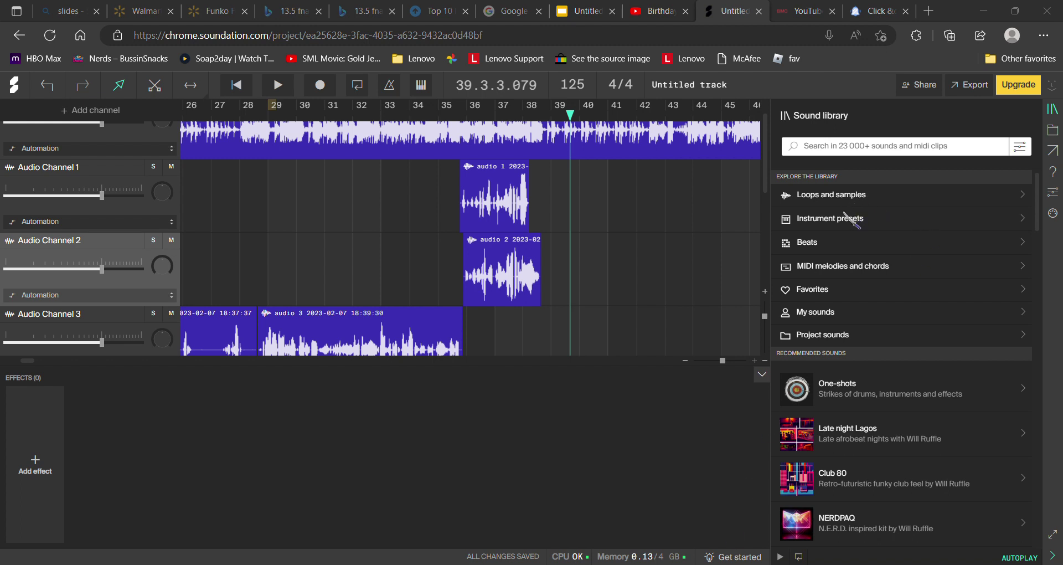
Play the Audio Channel 1 and 2 takes from bar 36, and listen to their ending again from bar 38.
{"action": "left_click", "coordinate": [591, 117]}
{"action": "left_click", "coordinate": [469, 121]}
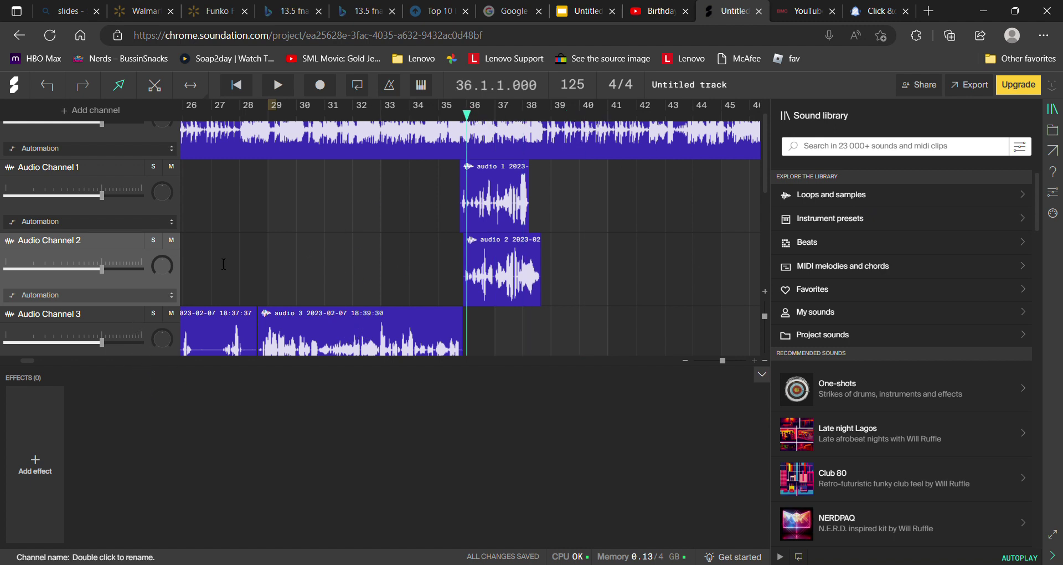
{"action": "left_click", "coordinate": [279, 86]}
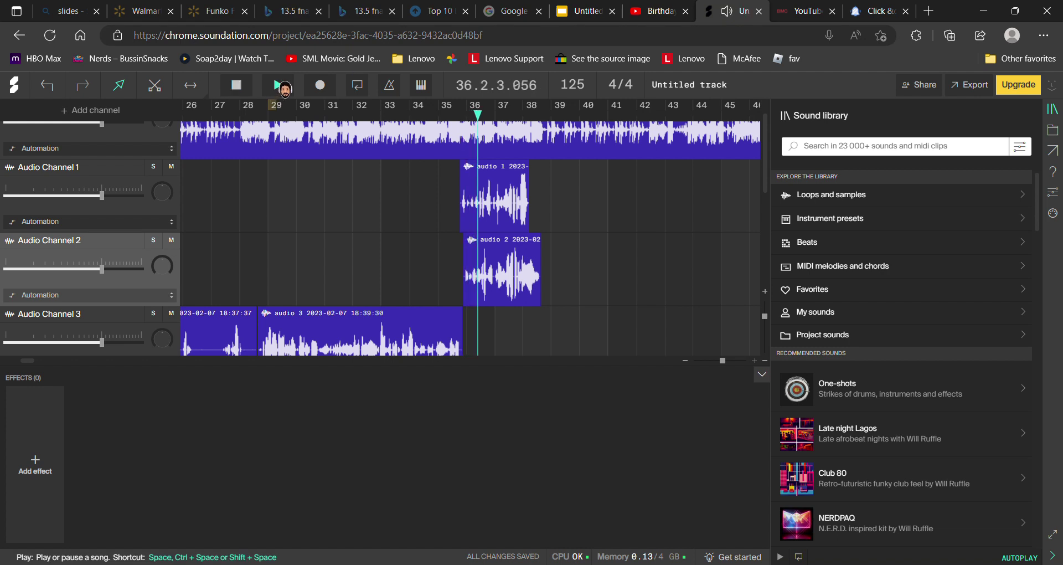
{"action": "left_click", "coordinate": [278, 85]}
{"action": "mouse_move", "coordinate": [546, 119]}
{"action": "left_mouse_down"}
{"action": "mouse_move", "coordinate": [555, 118]}
{"action": "mouse_move", "coordinate": [535, 114]}
{"action": "left_mouse_up"}
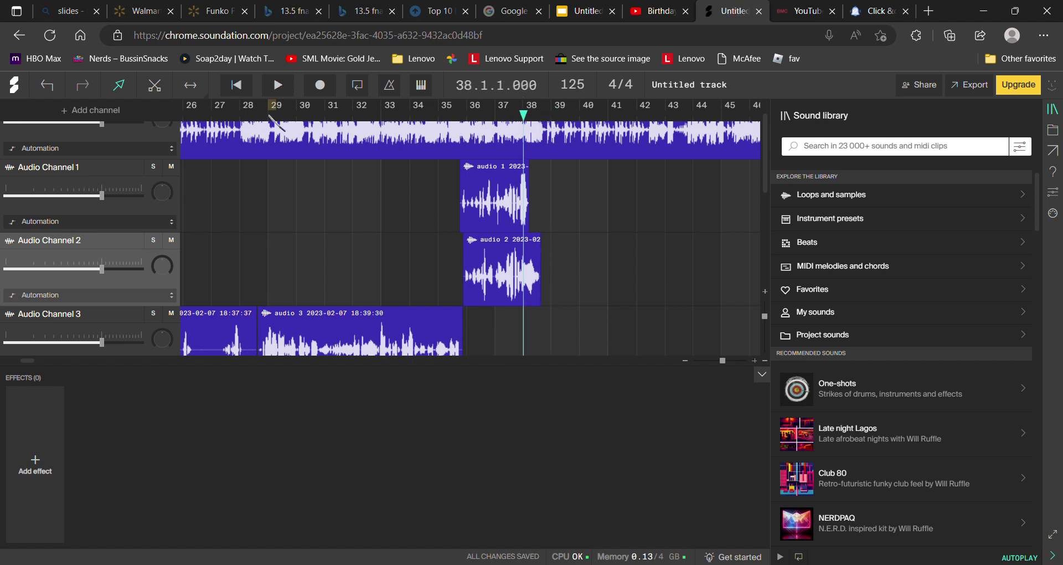
{"action": "left_click", "coordinate": [279, 86]}
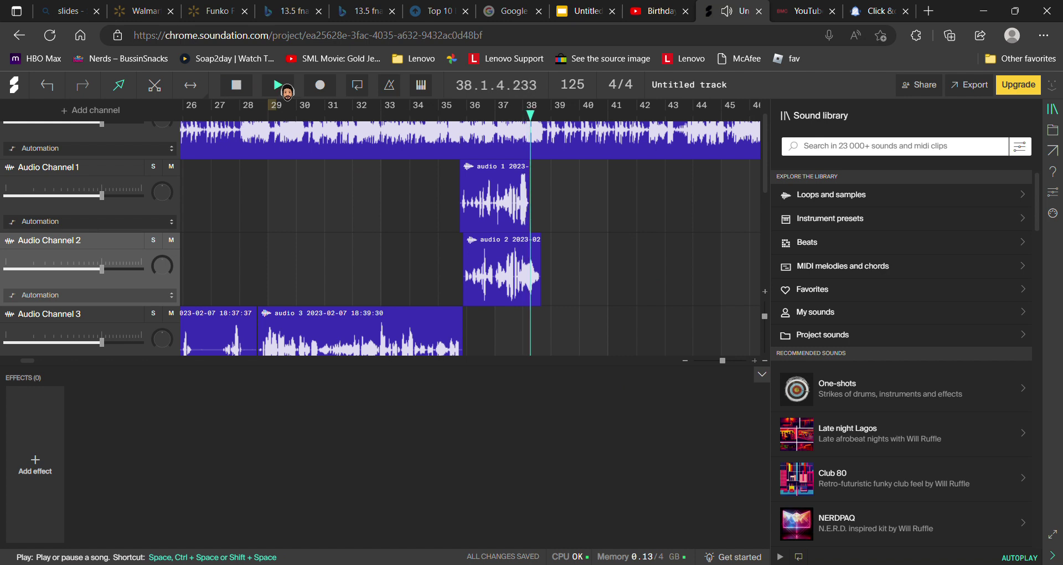
{"action": "key", "text": "space"}
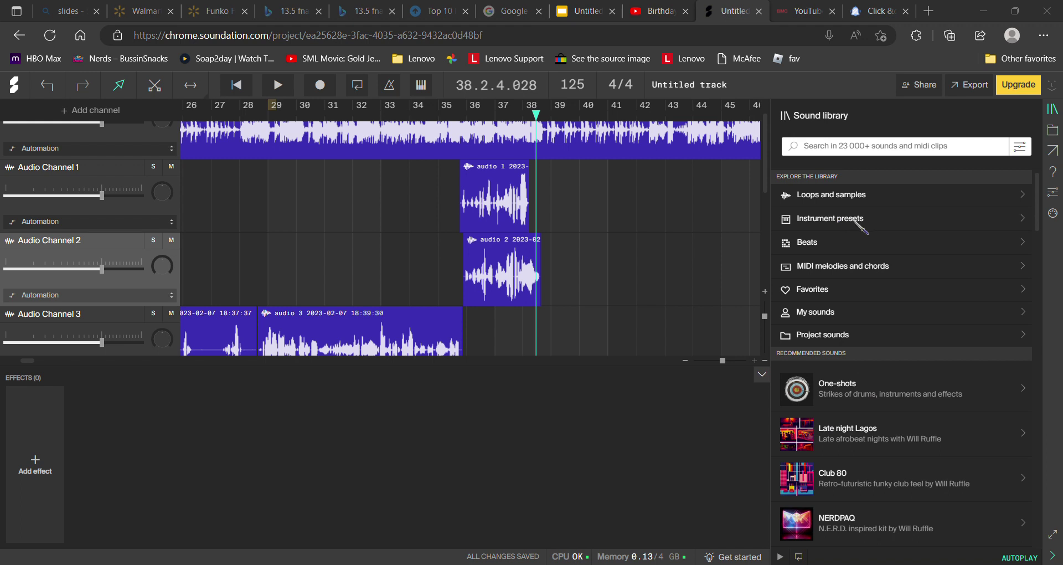
Start a new recording on Audio Channel 1 from about mid-bar 38, playing in from bar 37.
{"action": "left_click", "coordinate": [66, 166]}
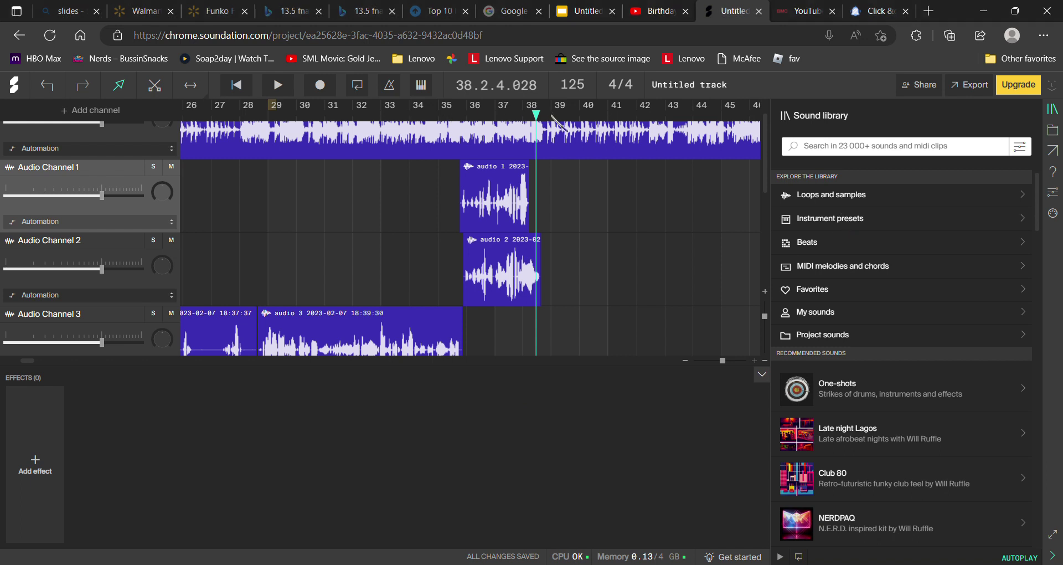
{"action": "left_click_drag", "start_coordinate": [536, 115], "coordinate": [495, 114]}
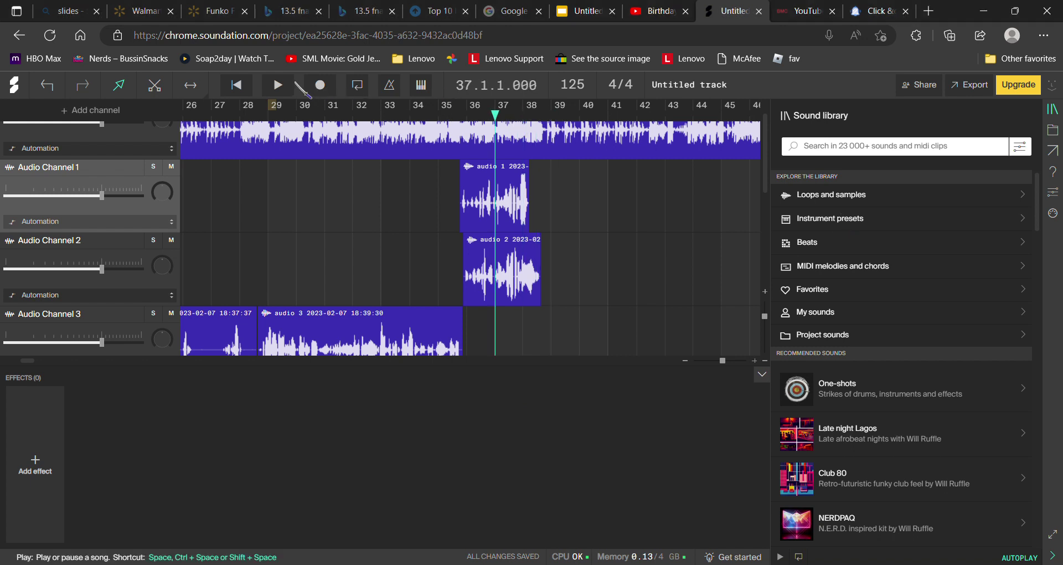
{"action": "left_click", "coordinate": [288, 87]}
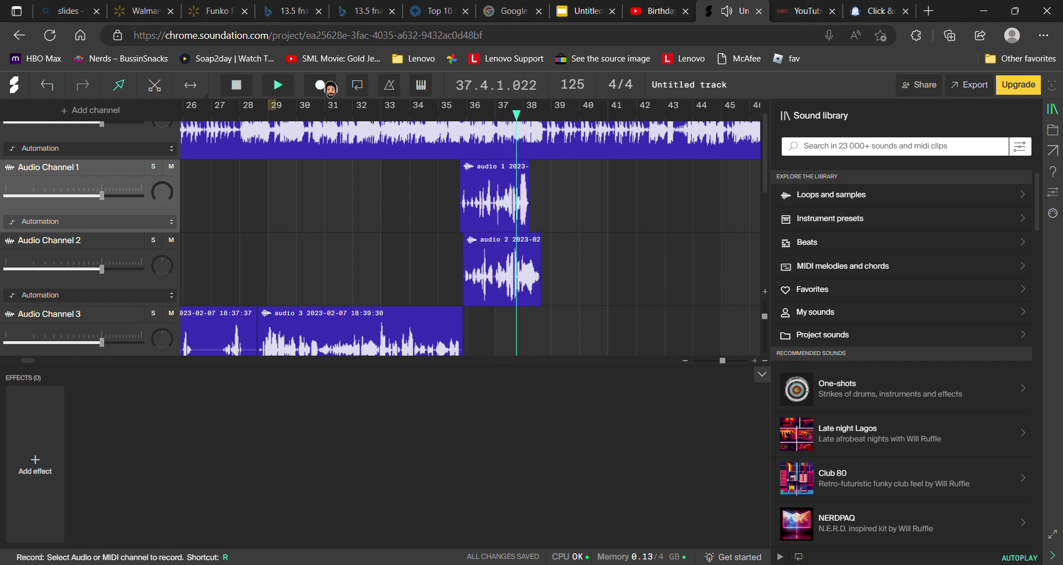
{"action": "left_click", "coordinate": [328, 86]}
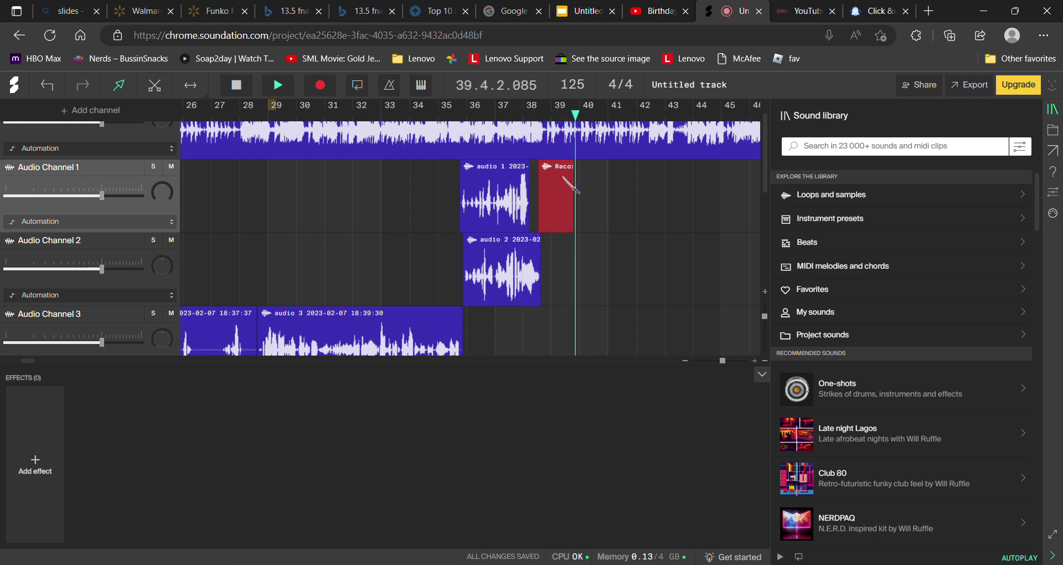
Stop the Audio Channel 1 recording after bar 44 and delete its clip.
{"action": "right_click", "coordinate": [569, 182]}
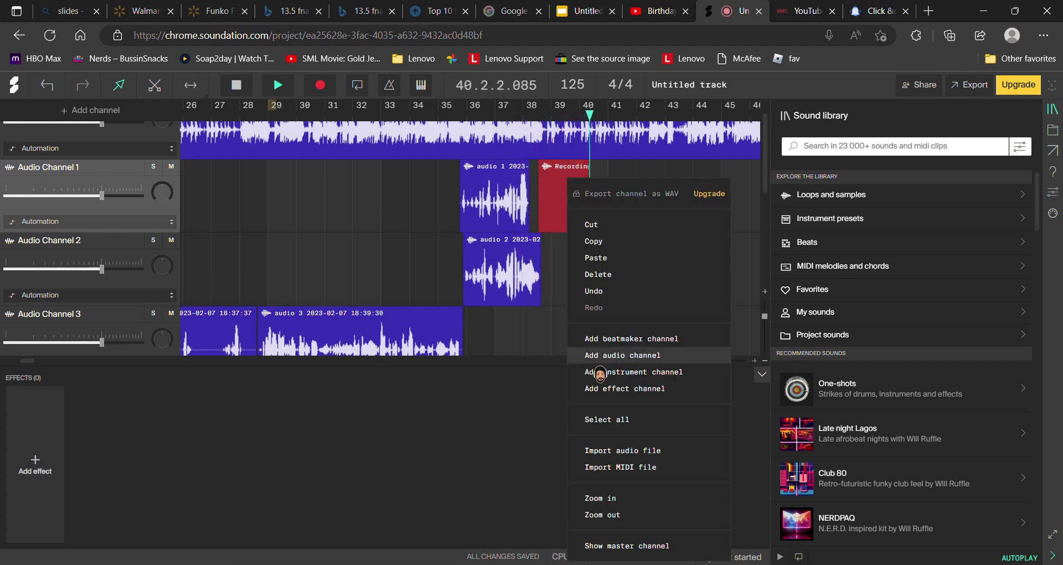
{"action": "left_click", "coordinate": [641, 275]}
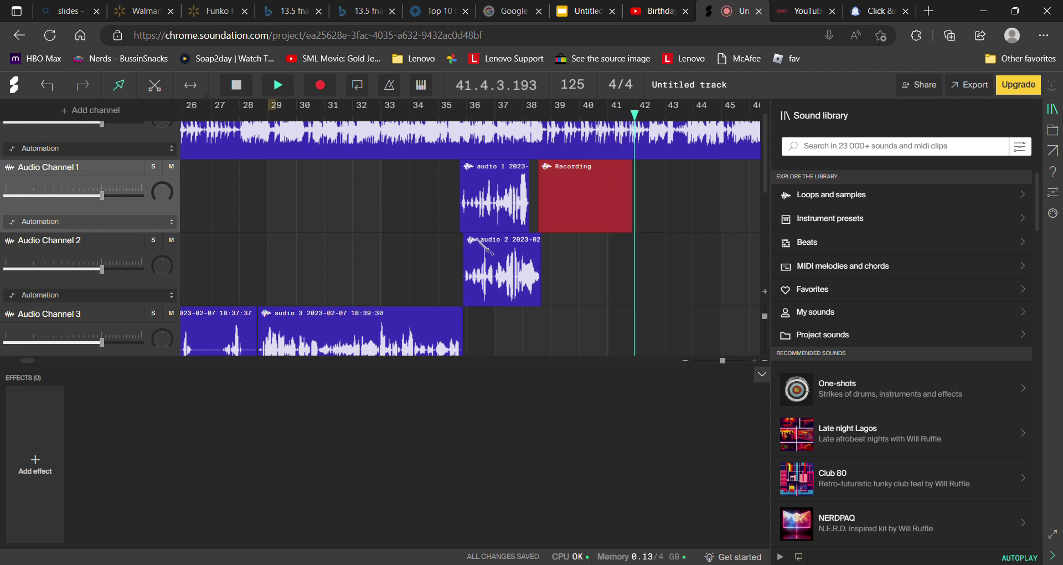
{"action": "right_click", "coordinate": [564, 211]}
{"action": "left_click", "coordinate": [591, 274]}
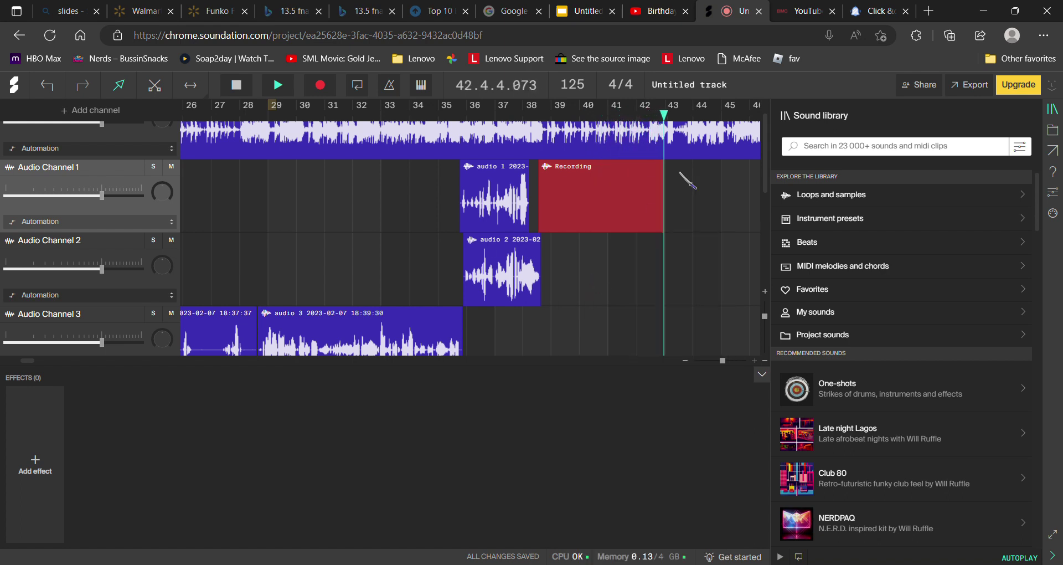
{"action": "right_click", "coordinate": [659, 195]}
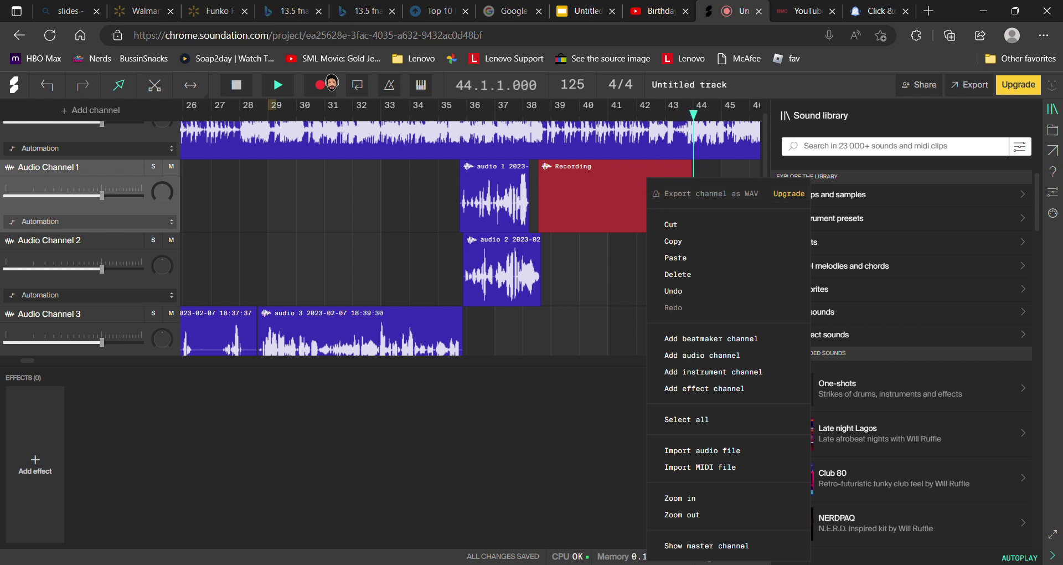
{"action": "left_click", "coordinate": [673, 275]}
{"action": "right_click", "coordinate": [597, 200]}
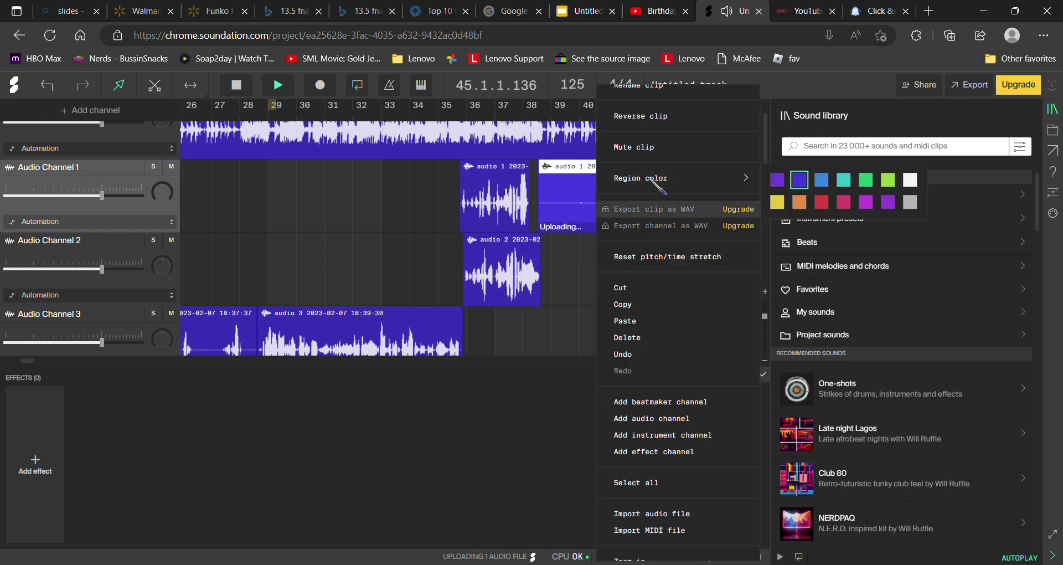
{"action": "left_click", "coordinate": [632, 307]}
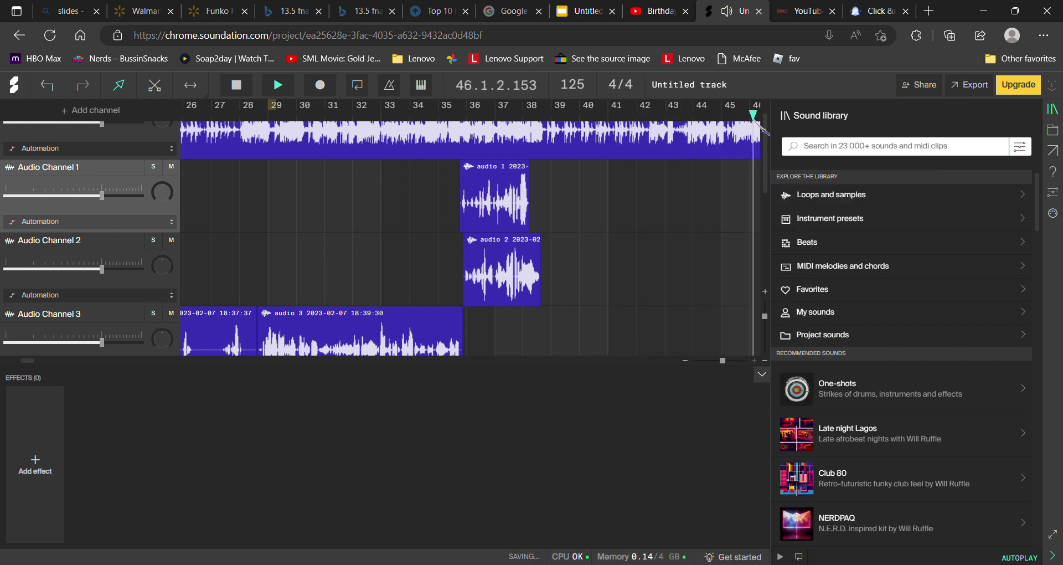
Return the playhead to before bar 37 and record another take on Audio Channel 1 from just after bar 38.
{"action": "left_click_drag", "start_coordinate": [763, 111], "coordinate": [743, 114]}
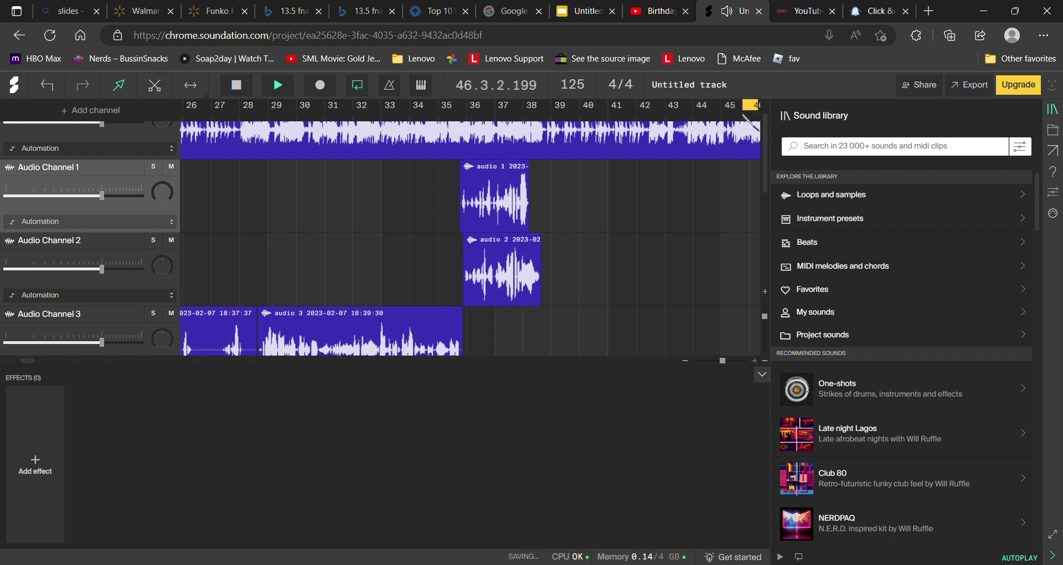
{"action": "left_click", "coordinate": [279, 85]}
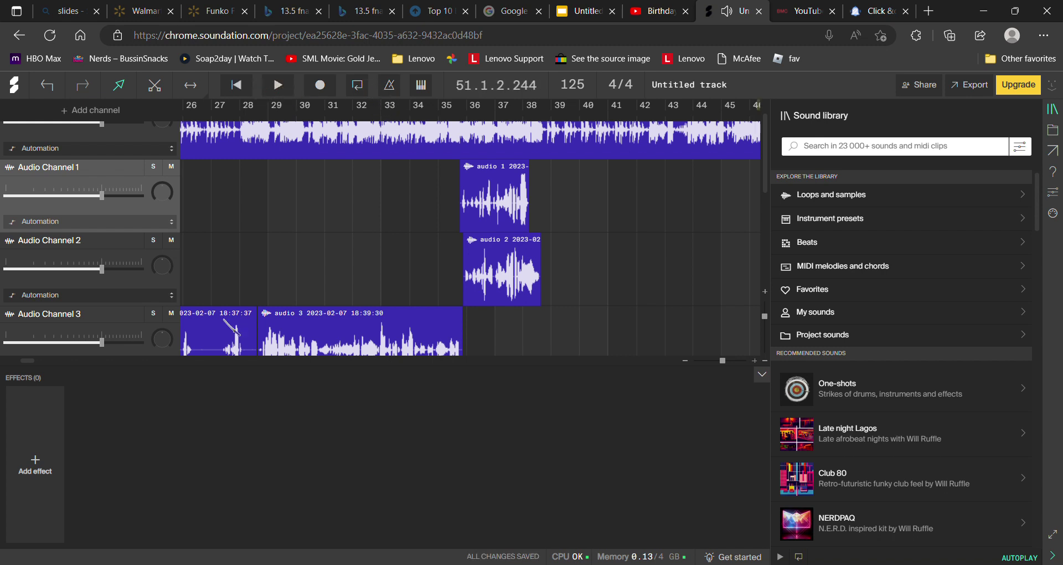
{"action": "left_click_drag", "start_coordinate": [30, 361], "coordinate": [40, 365]}
{"action": "left_click_drag", "start_coordinate": [559, 114], "coordinate": [439, 115]}
{"action": "left_click_drag", "start_coordinate": [393, 211], "coordinate": [402, 260]}
{"action": "left_click", "coordinate": [288, 86]}
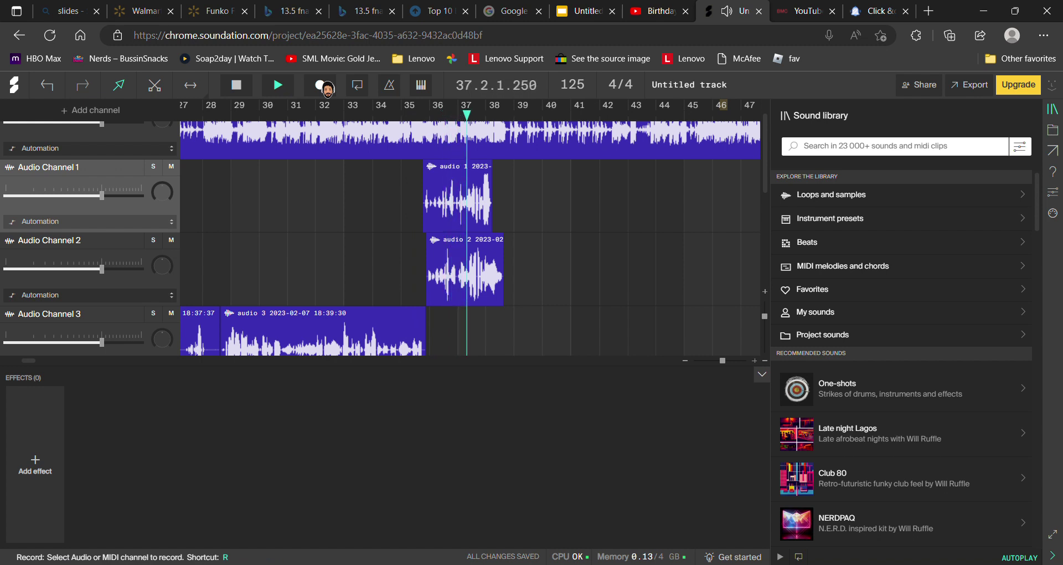
{"action": "left_click", "coordinate": [321, 85]}
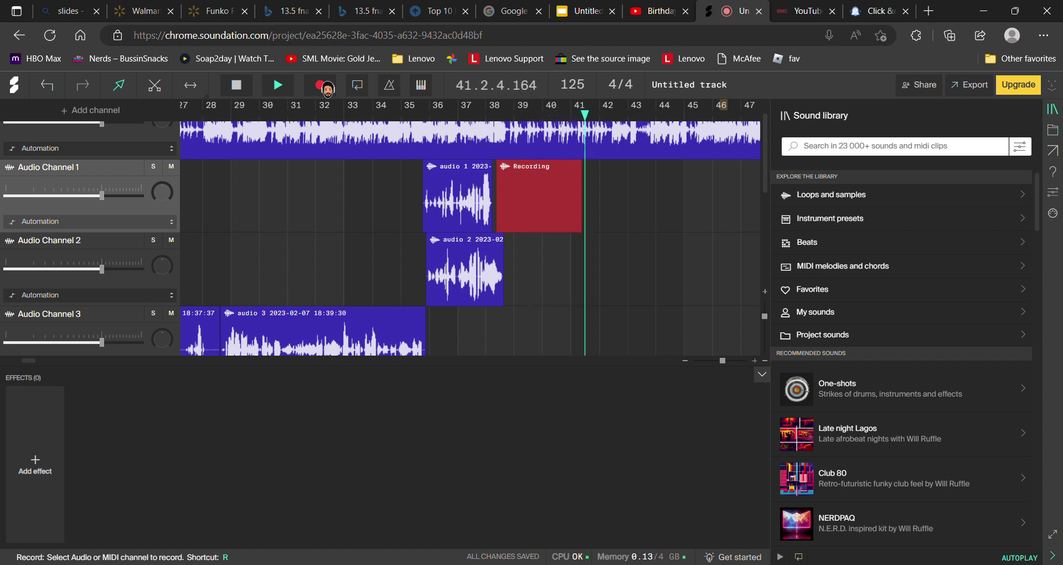
End the new Audio Channel 1 take just after bar 44, replay from about bar 37, and delete the clip.
{"action": "right_click", "coordinate": [574, 216]}
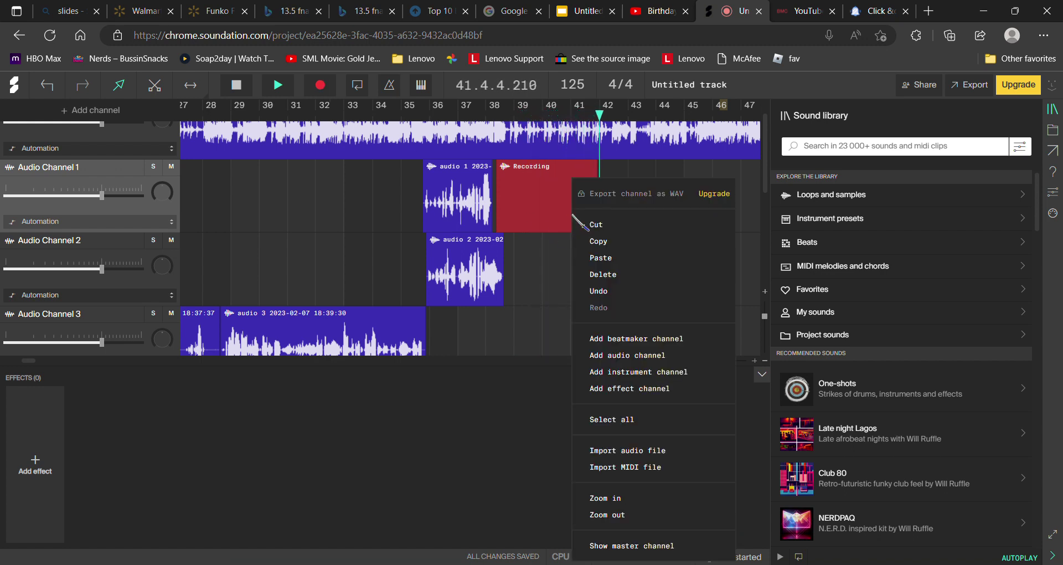
{"action": "left_click", "coordinate": [619, 275]}
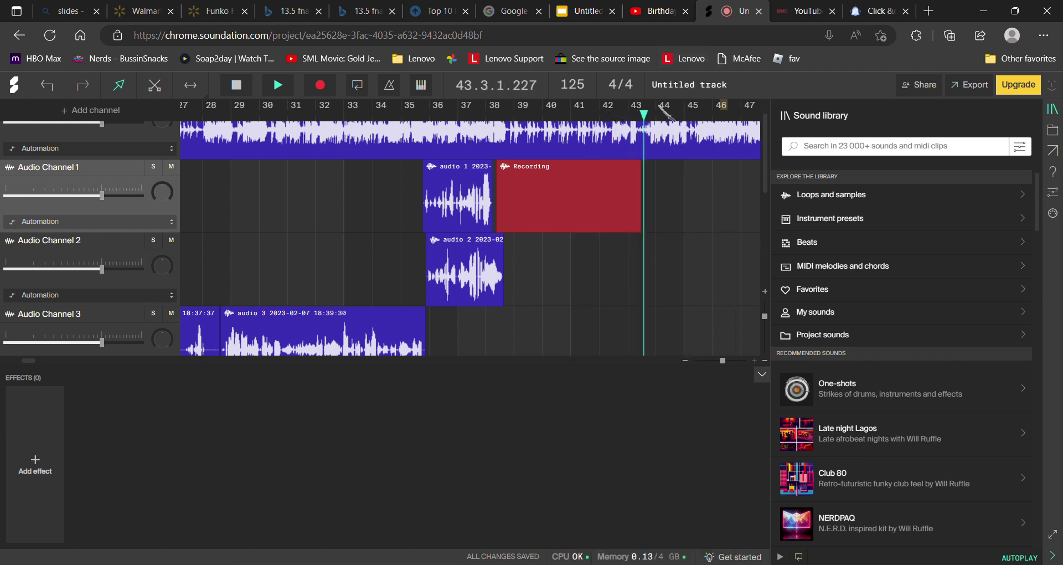
{"action": "key", "text": "r"}
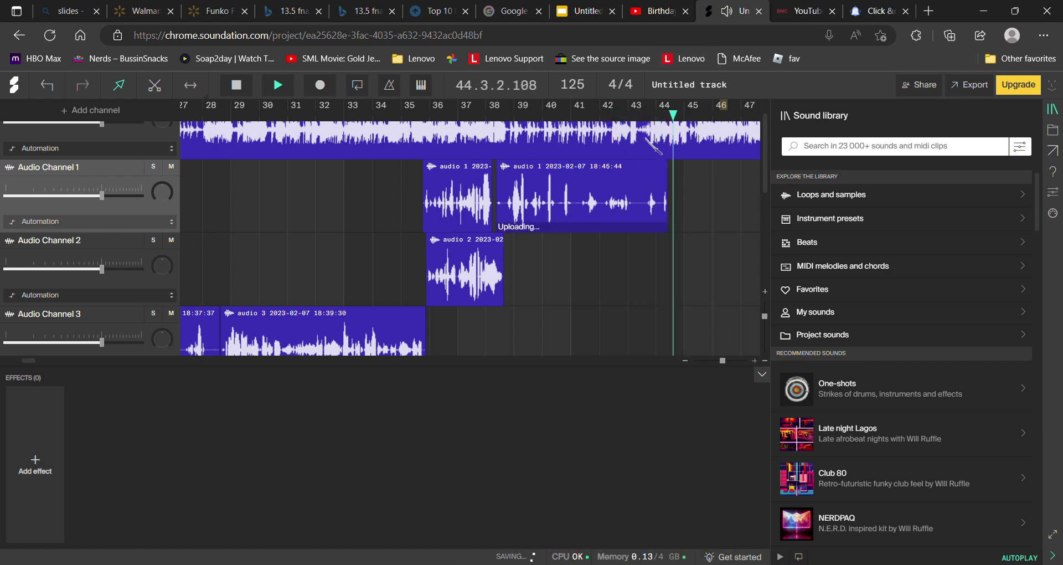
{"action": "key", "text": "space"}
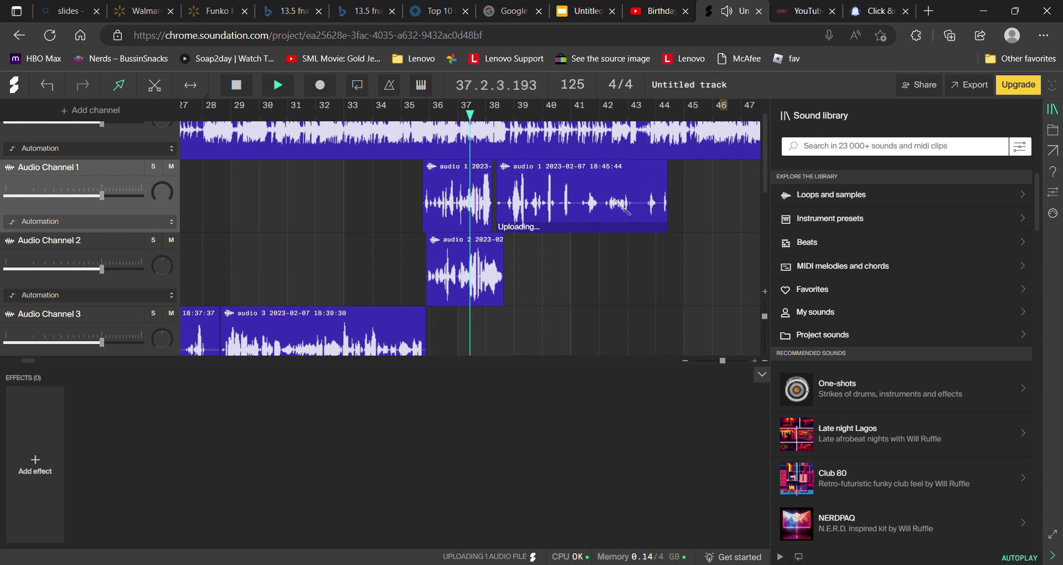
{"action": "right_click", "coordinate": [648, 267]}
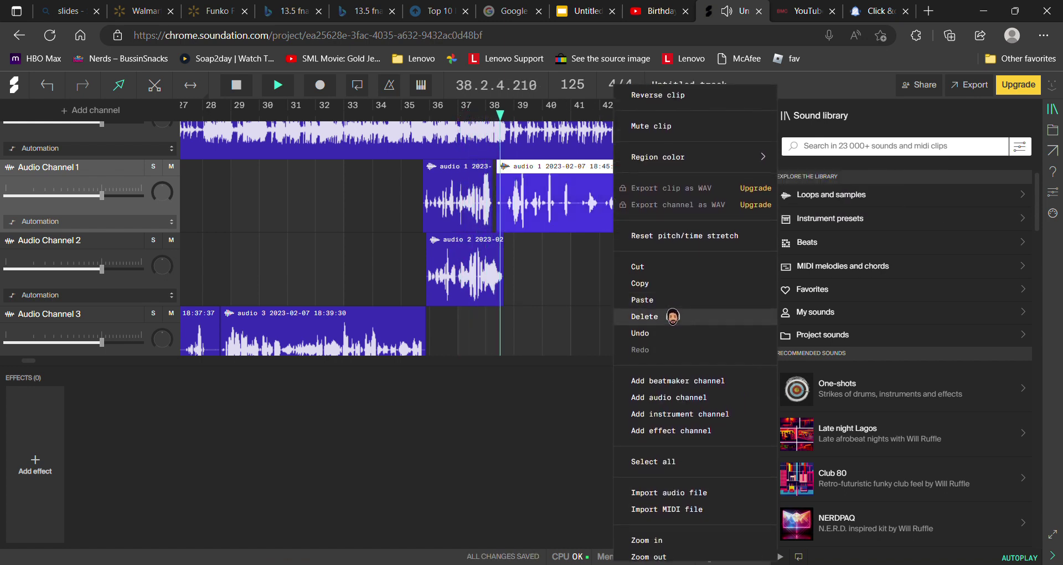
{"action": "left_click", "coordinate": [667, 319]}
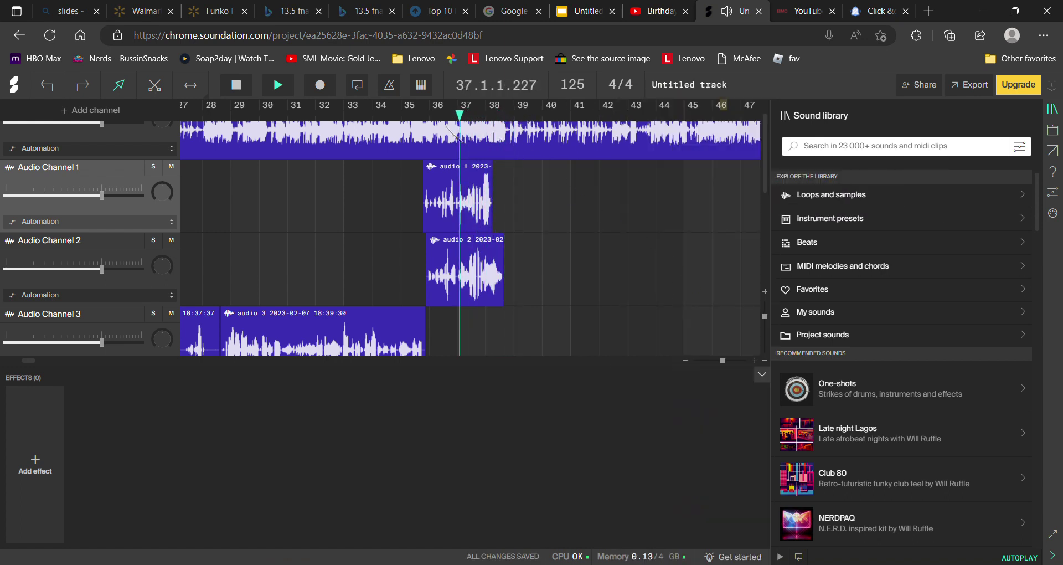
Record a take on Audio Channel 1 from about bar 38 to just after bar 43 and play it back.
{"action": "left_click", "coordinate": [326, 90]}
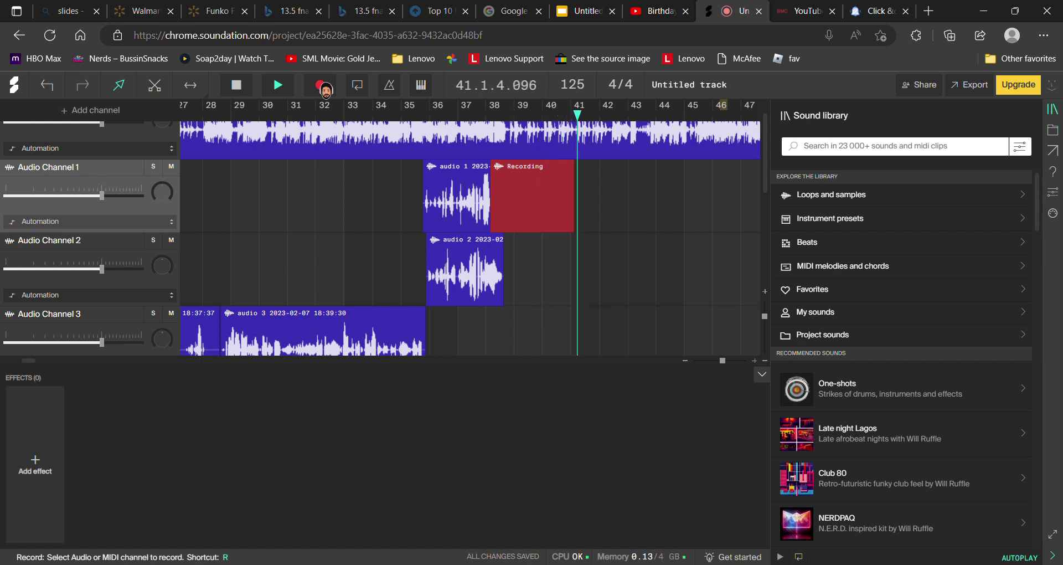
{"action": "left_click", "coordinate": [324, 87]}
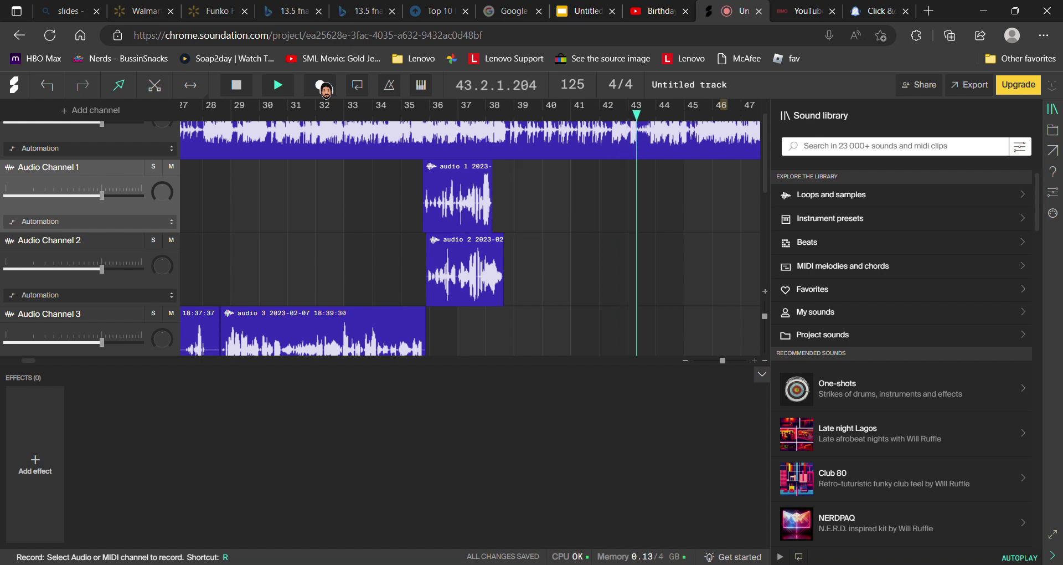
{"action": "left_click", "coordinate": [458, 105]}
{"action": "key", "text": "space"}
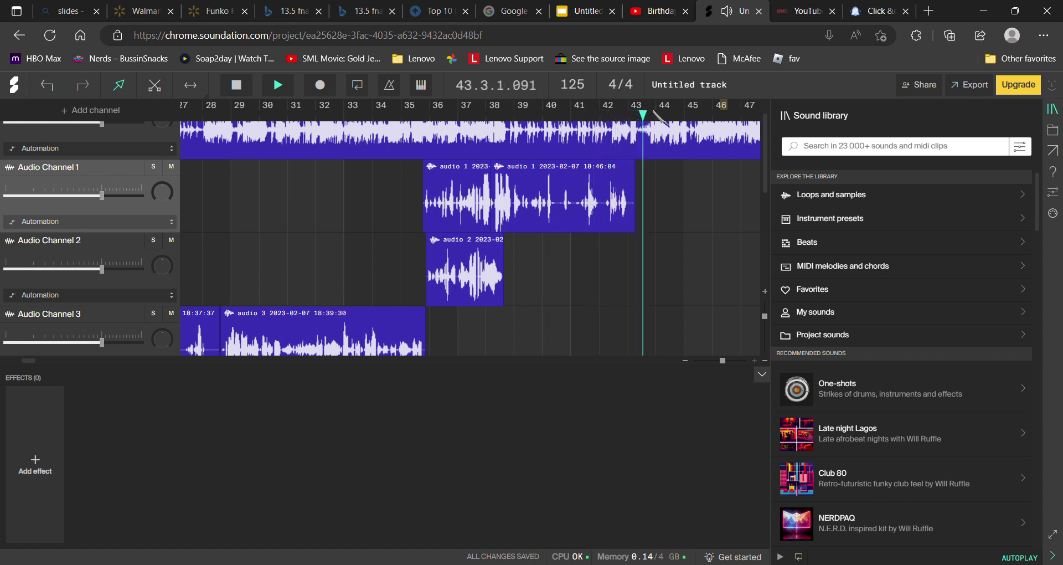
Record a matching take on Audio Channel 3 from just after bar 38 to just after bar 43 and play it back.
{"action": "left_click", "coordinate": [543, 125]}
{"action": "left_click", "coordinate": [518, 122]}
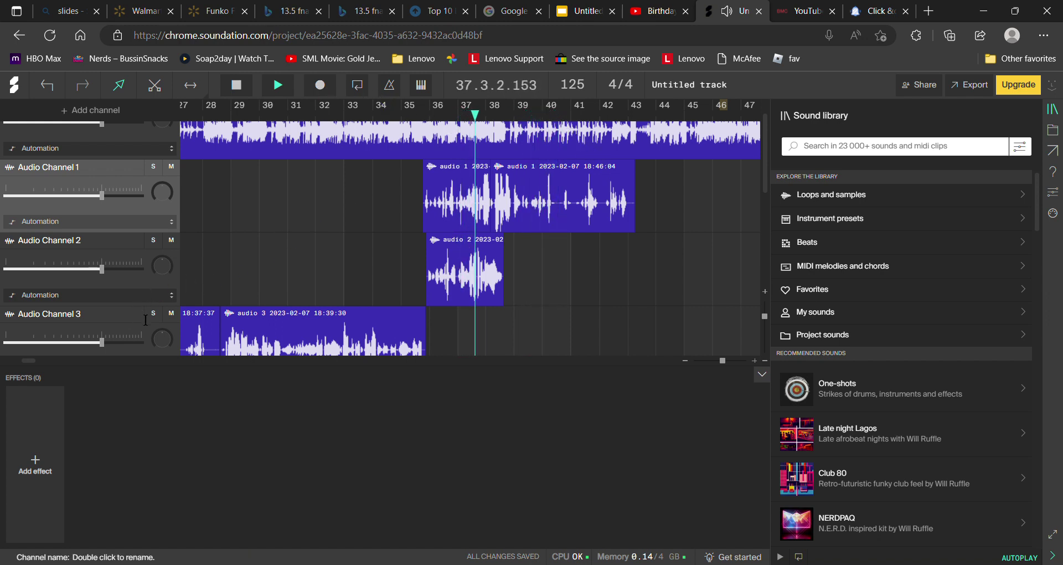
{"action": "left_click", "coordinate": [55, 314]}
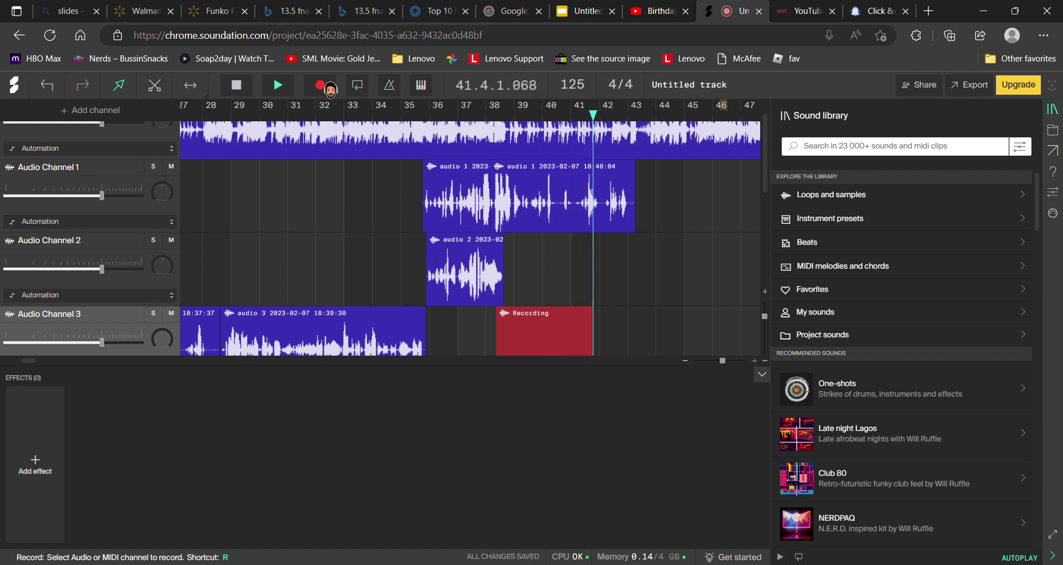
{"action": "left_click", "coordinate": [331, 90]}
{"action": "key", "text": "space"}
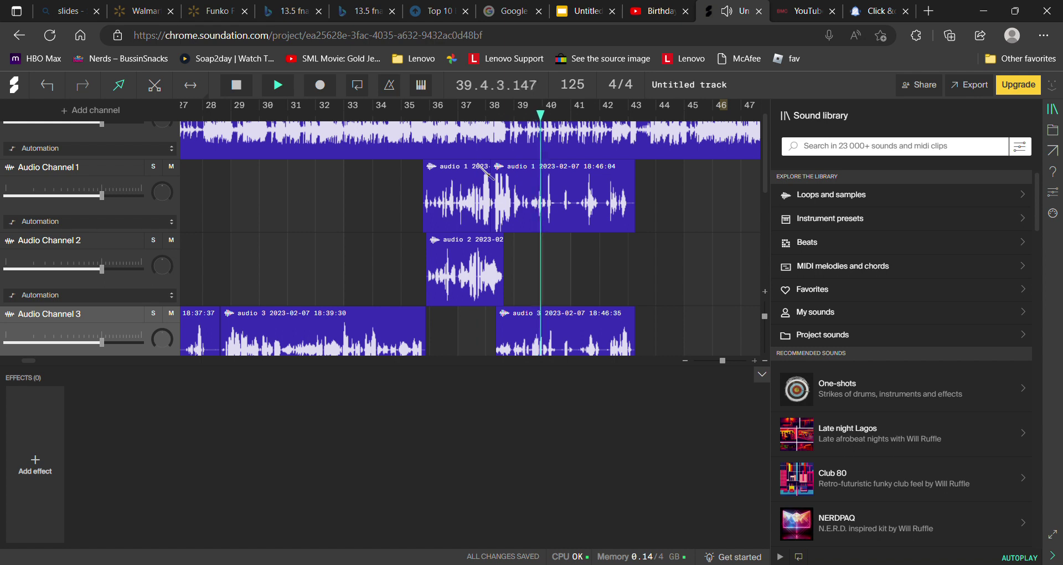
Record a take on Audio Channel 1 from about bar 43 to mid-bar 45, listen to it, and delete it.
{"action": "left_click", "coordinate": [134, 181]}
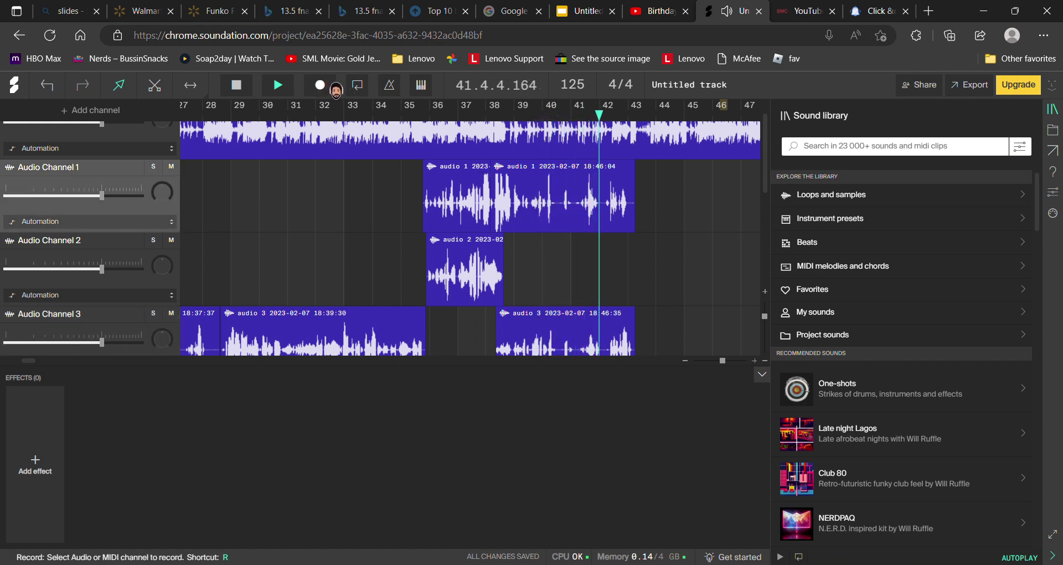
{"action": "left_click", "coordinate": [334, 86]}
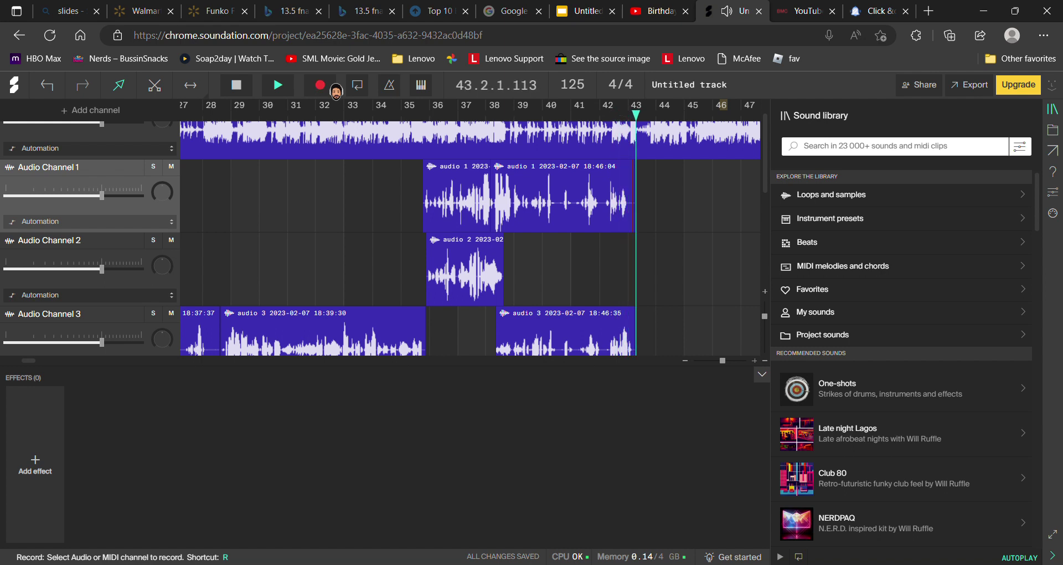
{"action": "left_click", "coordinate": [334, 86]}
{"action": "left_click", "coordinate": [628, 129]}
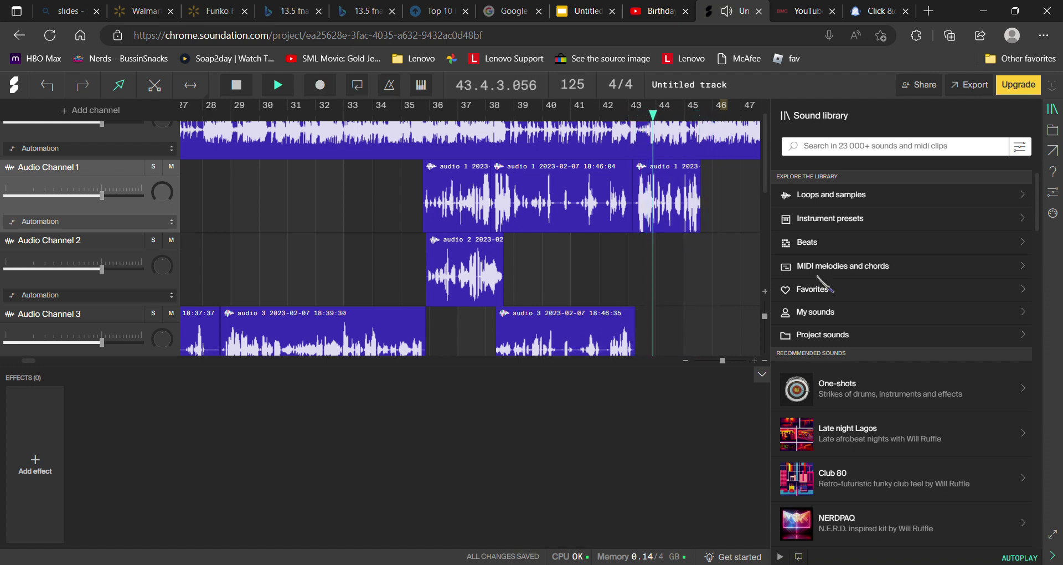
{"action": "right_click", "coordinate": [638, 188]}
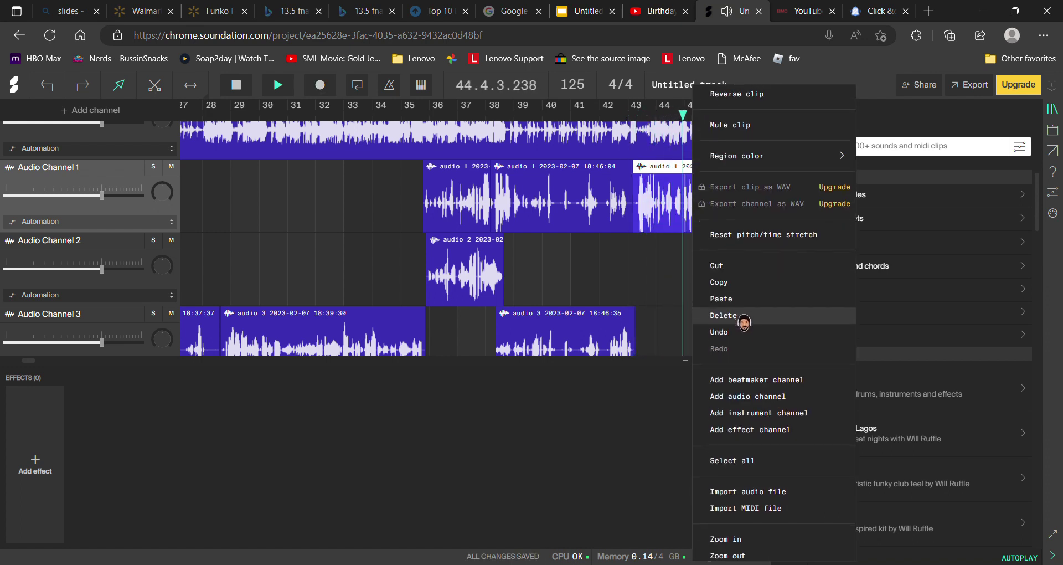
{"action": "left_click", "coordinate": [744, 320]}
Record a replacement take on Audio Channel 1 from just before bar 43 to just after bar 45 and play it back.
{"action": "left_click", "coordinate": [621, 126]}
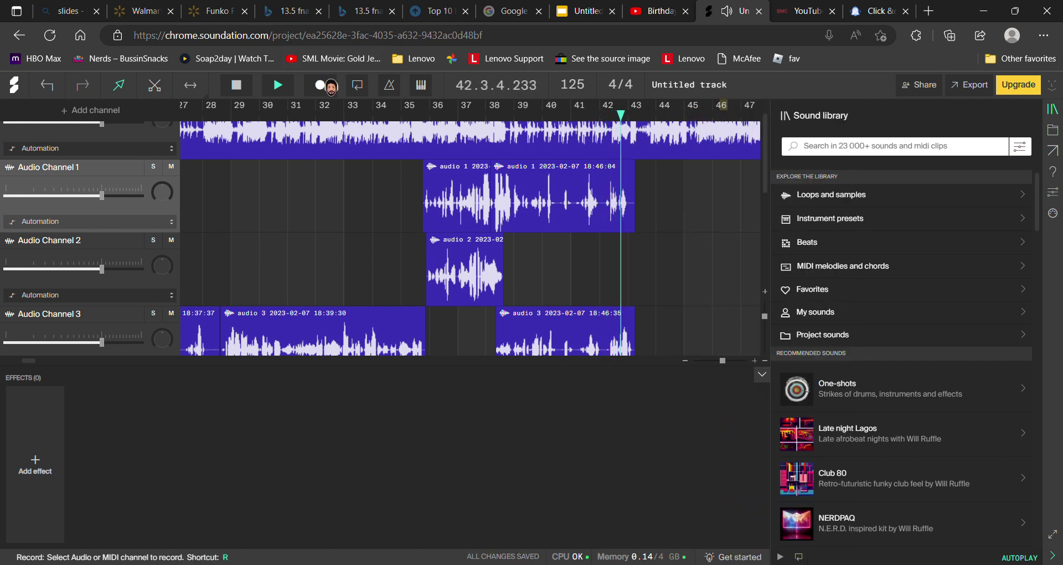
{"action": "left_click", "coordinate": [650, 118]}
{"action": "left_click", "coordinate": [579, 120]}
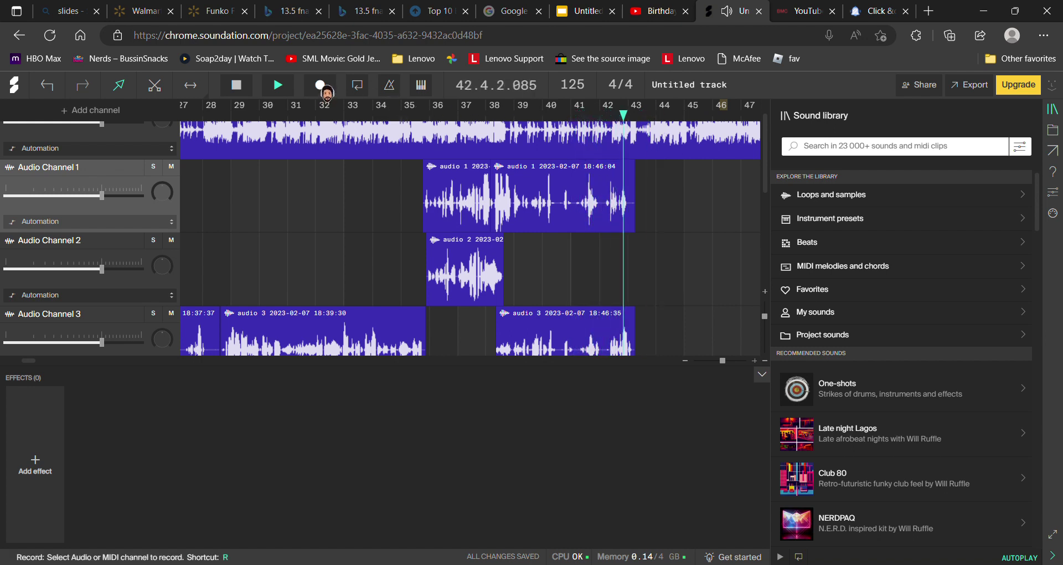
{"action": "left_click", "coordinate": [327, 92]}
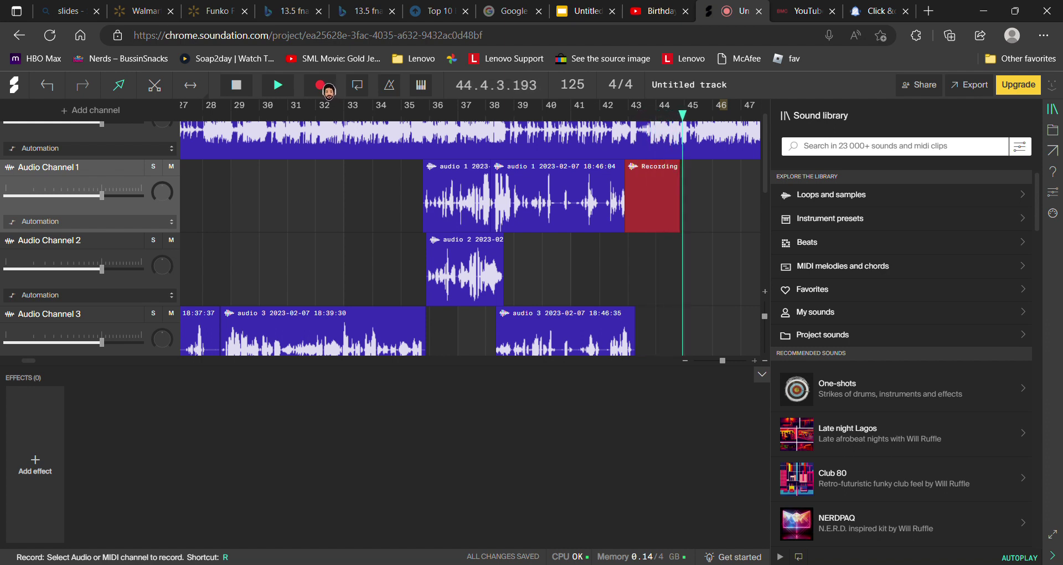
{"action": "left_click", "coordinate": [327, 89]}
{"action": "left_click", "coordinate": [378, 140]}
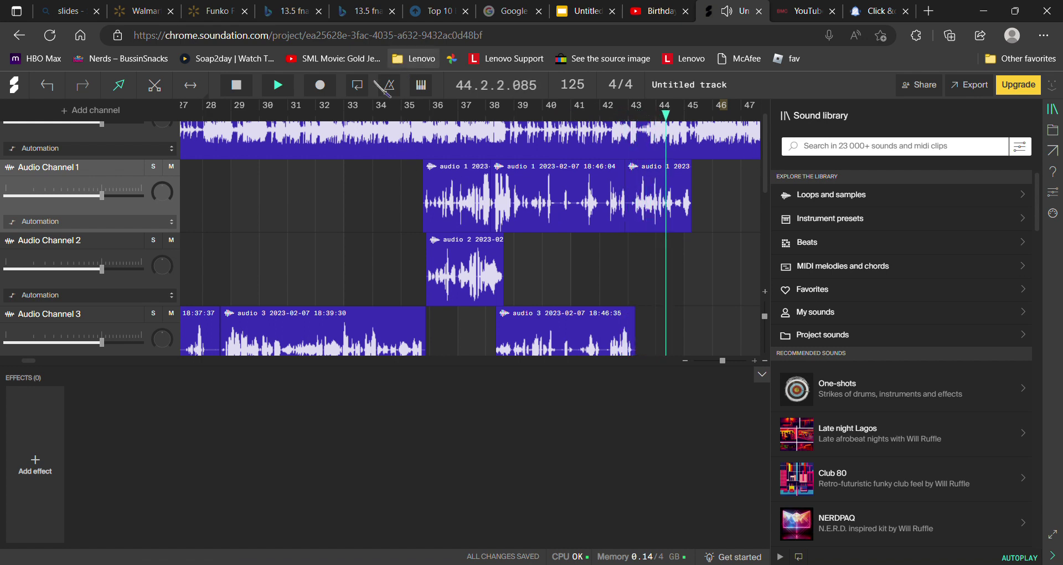
Record a take on Audio Channel 1 from just after bar 45 to just after bar 47.
{"action": "left_click", "coordinate": [321, 86]}
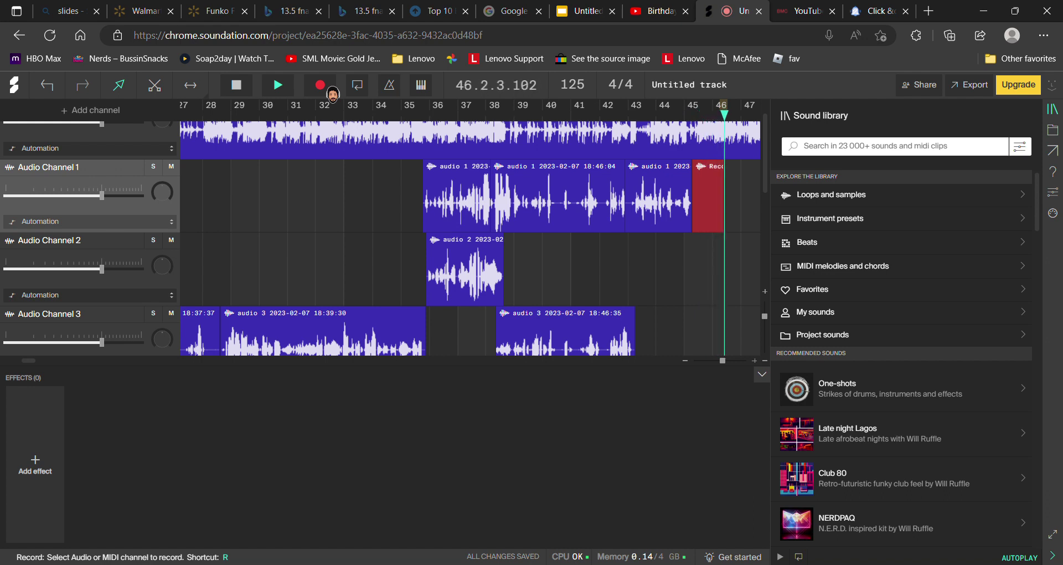
{"action": "left_click", "coordinate": [320, 85]}
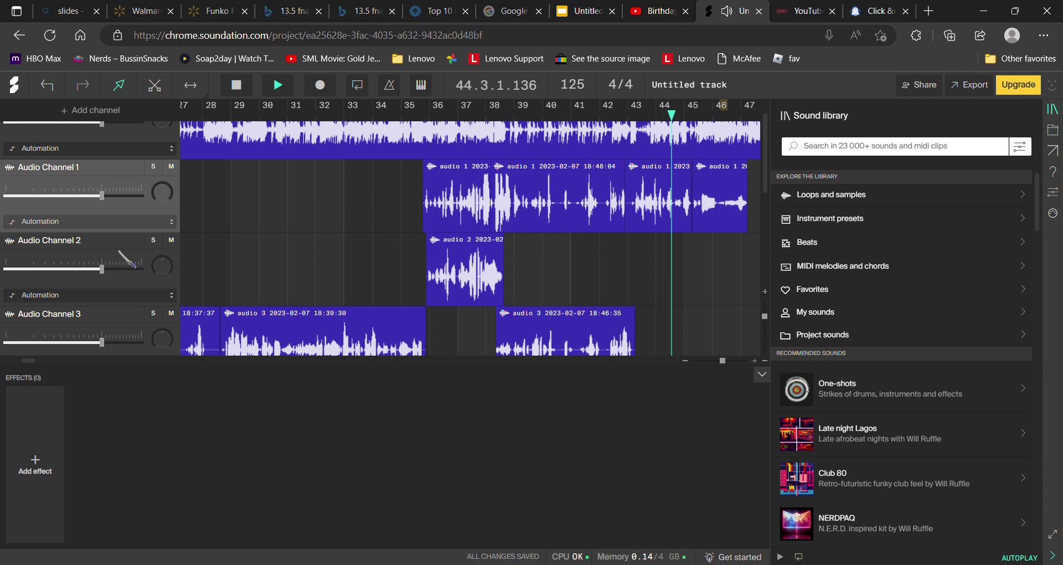
Record a matching take on Audio Channel 2 from just after bar 45 to mid-bar 47 and play it back.
{"action": "left_click", "coordinate": [281, 263]}
{"action": "left_click", "coordinate": [322, 86]}
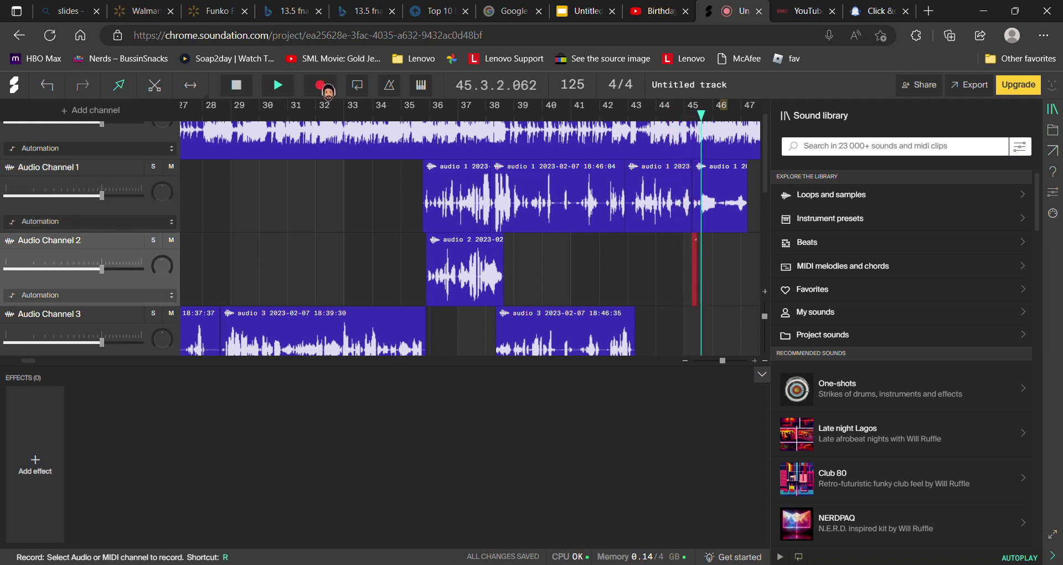
{"action": "left_click", "coordinate": [320, 84]}
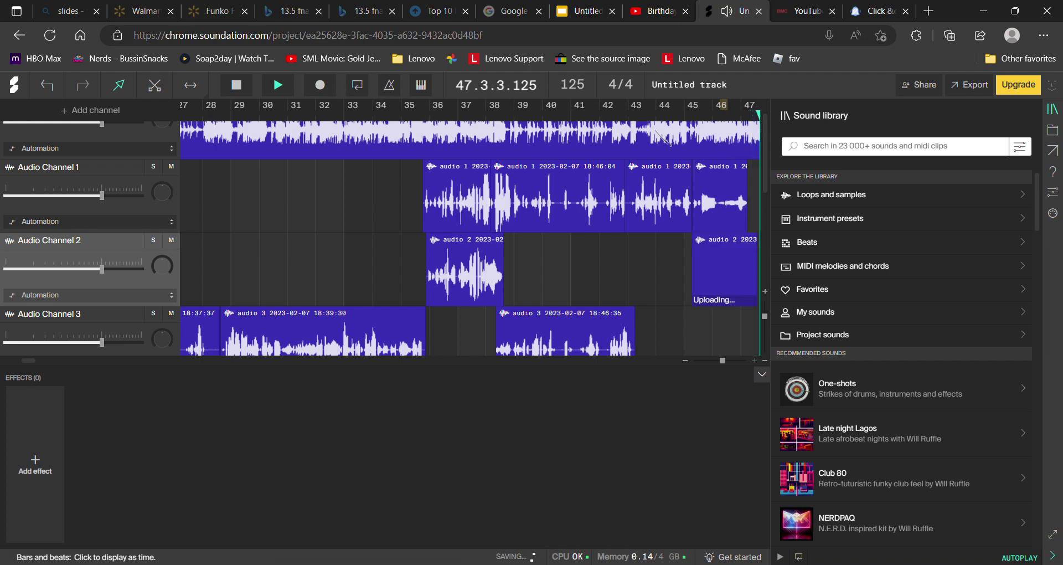
{"action": "key", "text": "space"}
{"action": "key", "text": "space"}
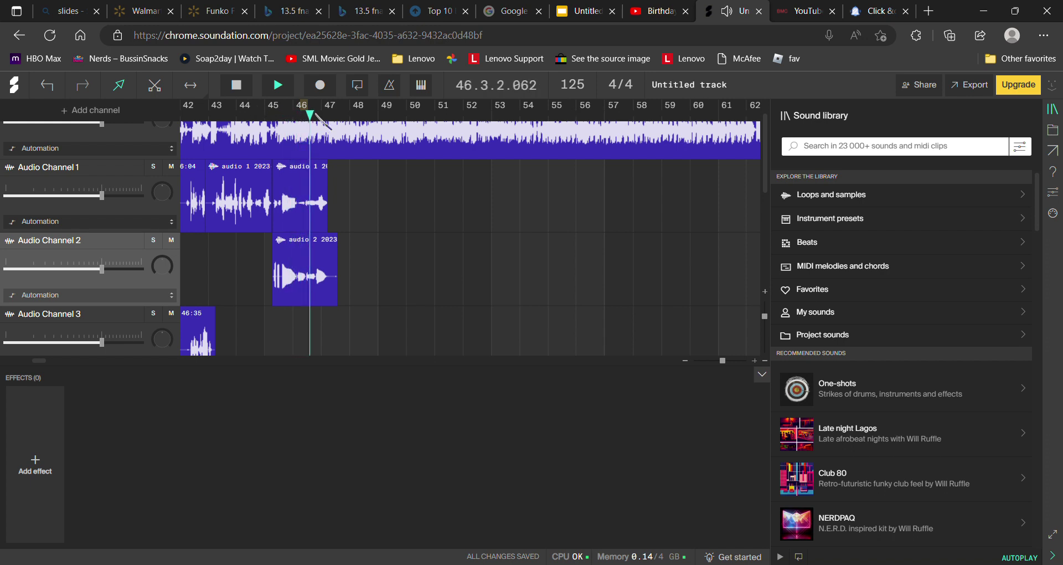
Record a matching take on Audio Channel 3 from just after bar 45 to about mid-bar 47 and play it back.
{"action": "key", "text": "Left"}
{"action": "key", "text": "Left"}
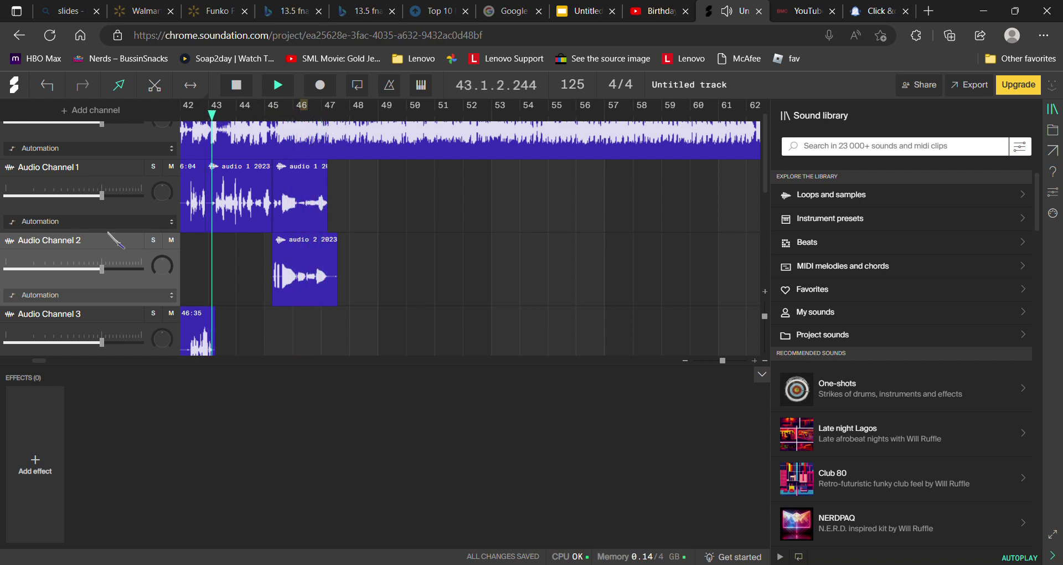
{"action": "left_click", "coordinate": [93, 324]}
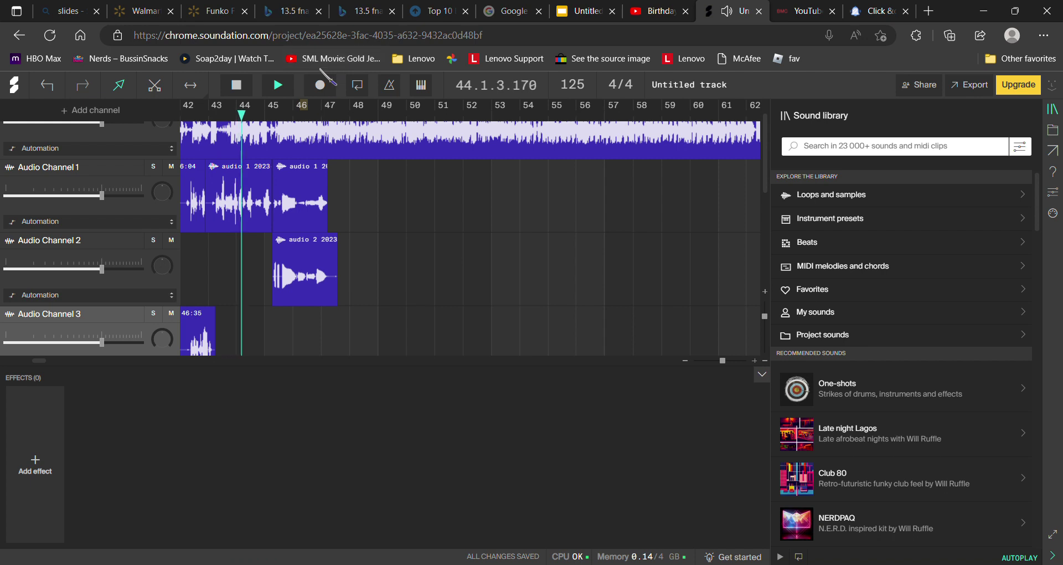
{"action": "left_click", "coordinate": [331, 87]}
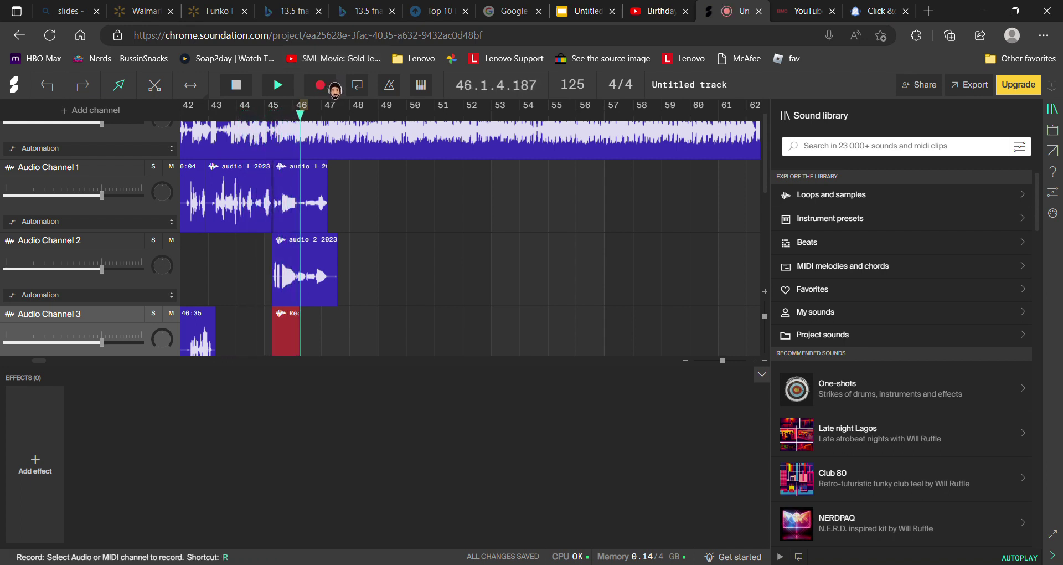
{"action": "left_click", "coordinate": [331, 86]}
{"action": "left_click", "coordinate": [237, 113]}
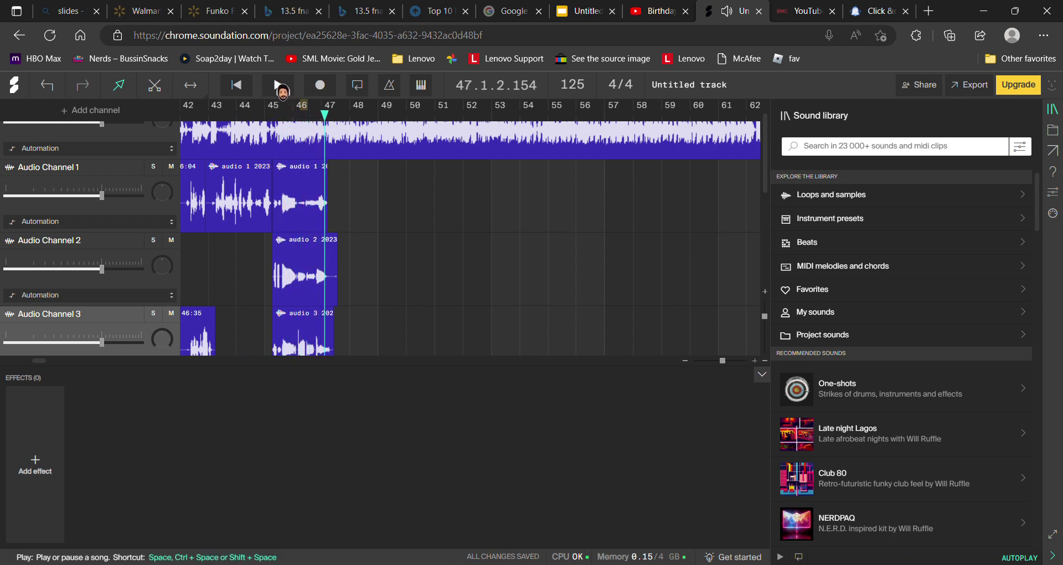
{"action": "left_click", "coordinate": [279, 87]}
{"action": "scroll", "coordinate": [765, 131], "scroll_direction": "down", "scroll_amount": 2}
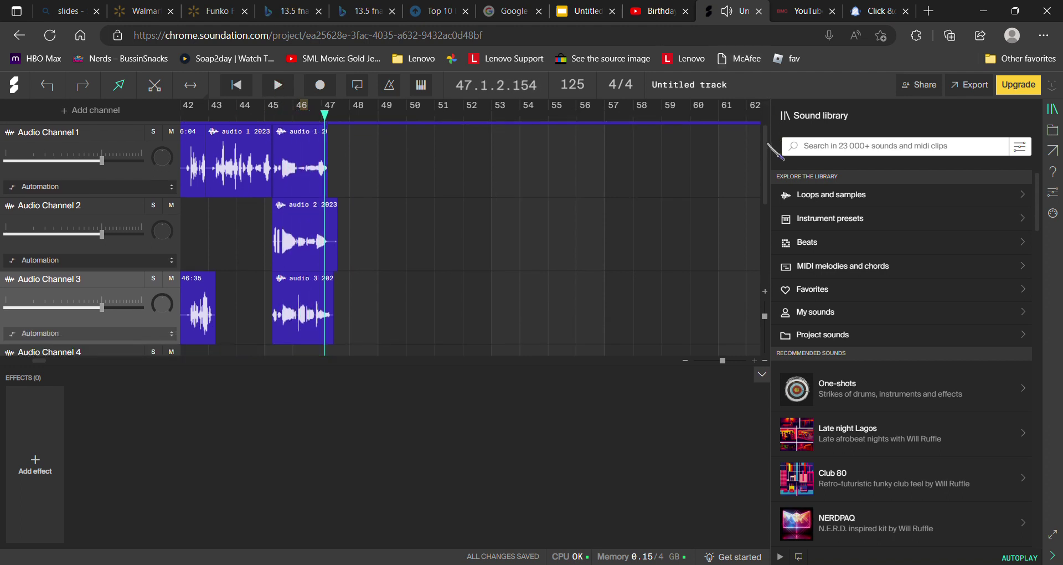
Starting playback at bar 44, record a take on Audio Channel 4 from just after bar 45 to late bar 47 and listen to it.
{"action": "left_click_drag", "start_coordinate": [335, 106], "coordinate": [252, 143]}
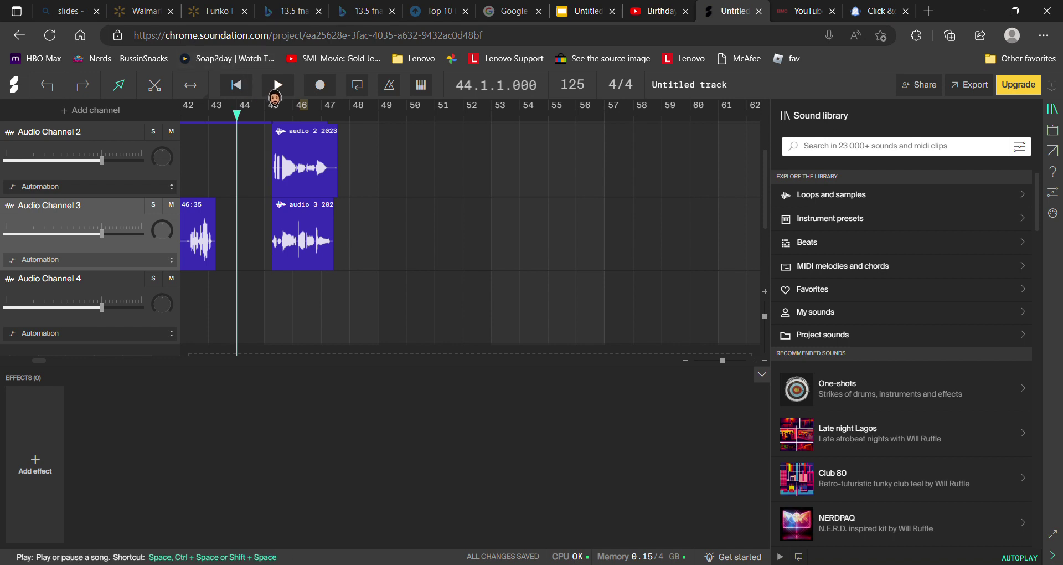
{"action": "left_click", "coordinate": [137, 295]}
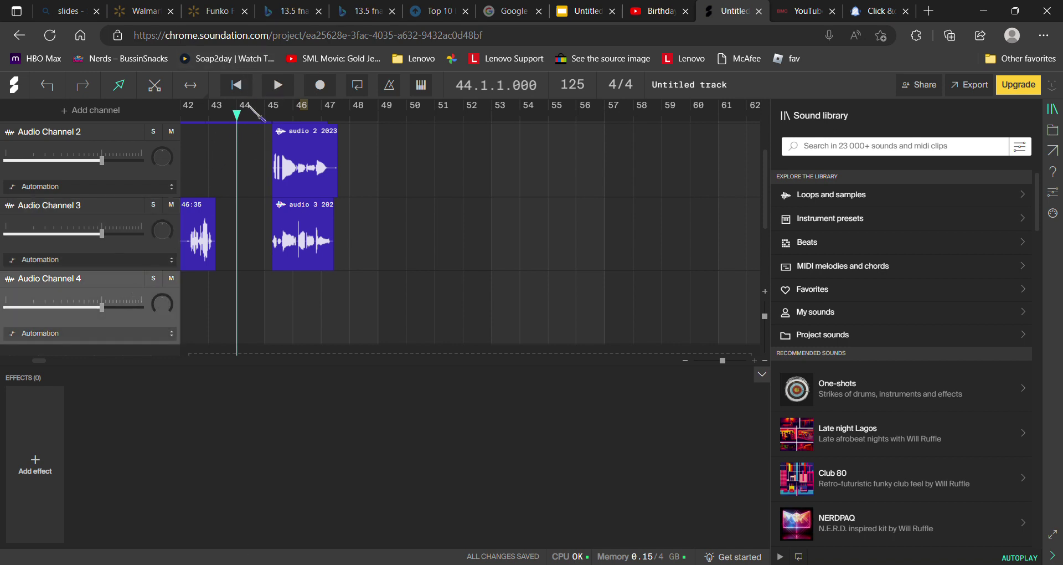
{"action": "left_click", "coordinate": [278, 85]}
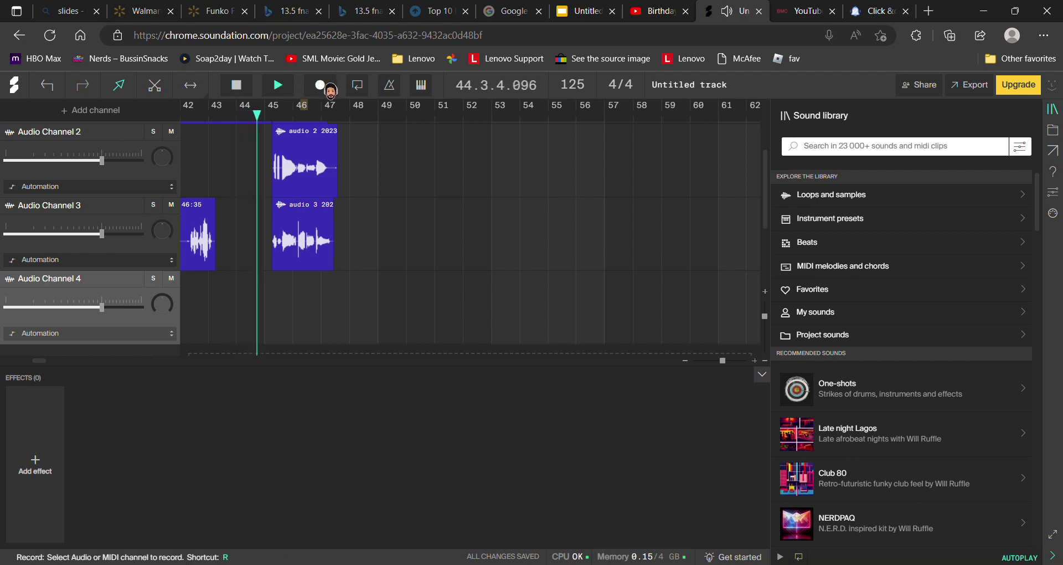
{"action": "left_click", "coordinate": [326, 88]}
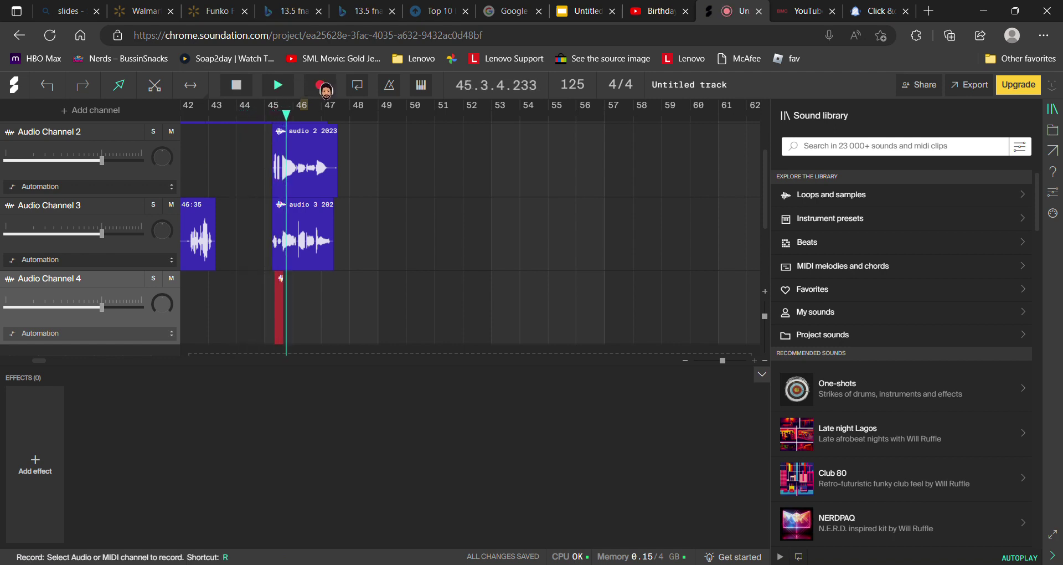
{"action": "left_click", "coordinate": [326, 89]}
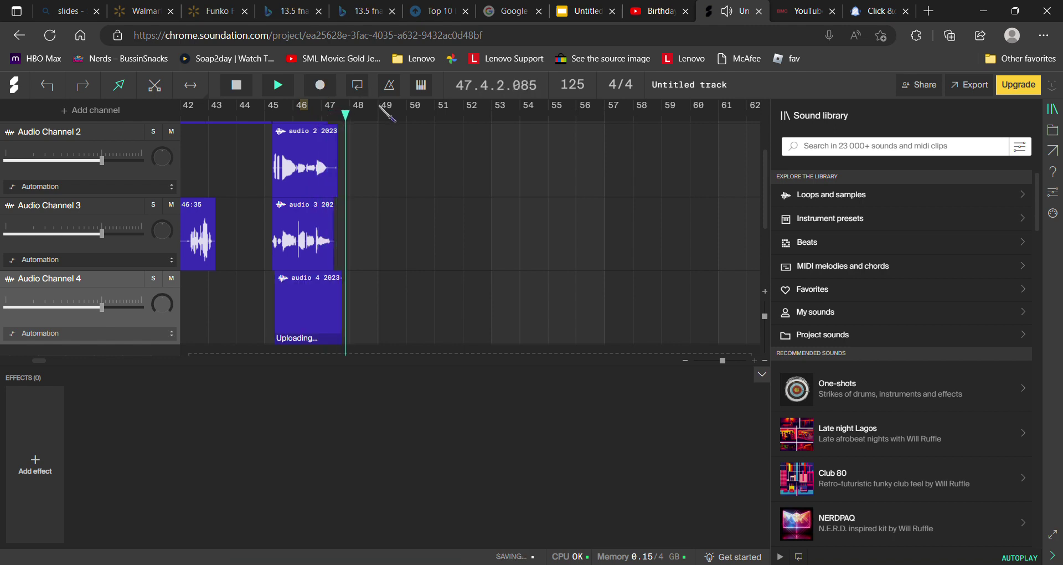
{"action": "left_click", "coordinate": [238, 110]}
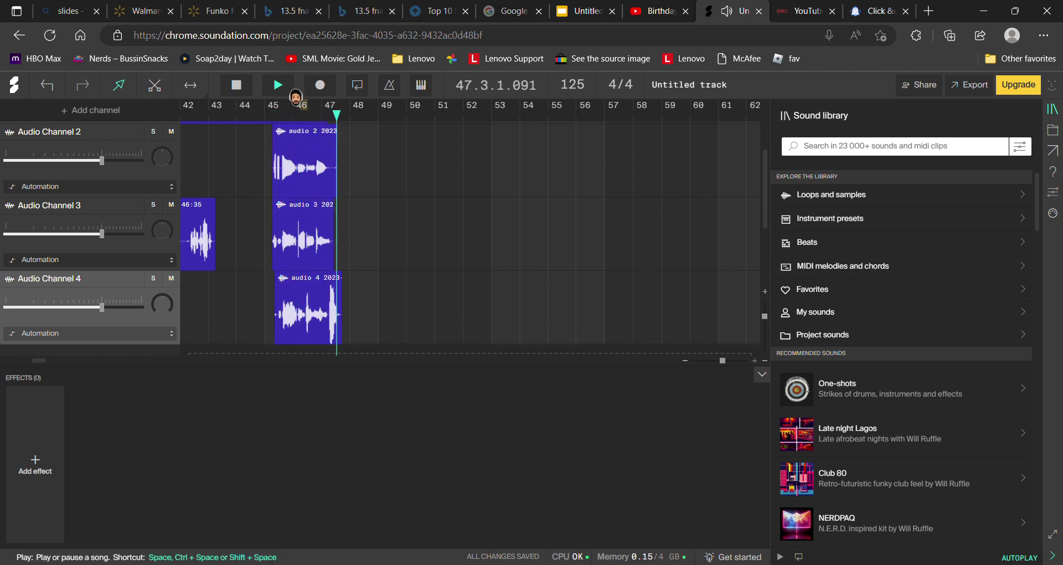
{"action": "key", "text": "space"}
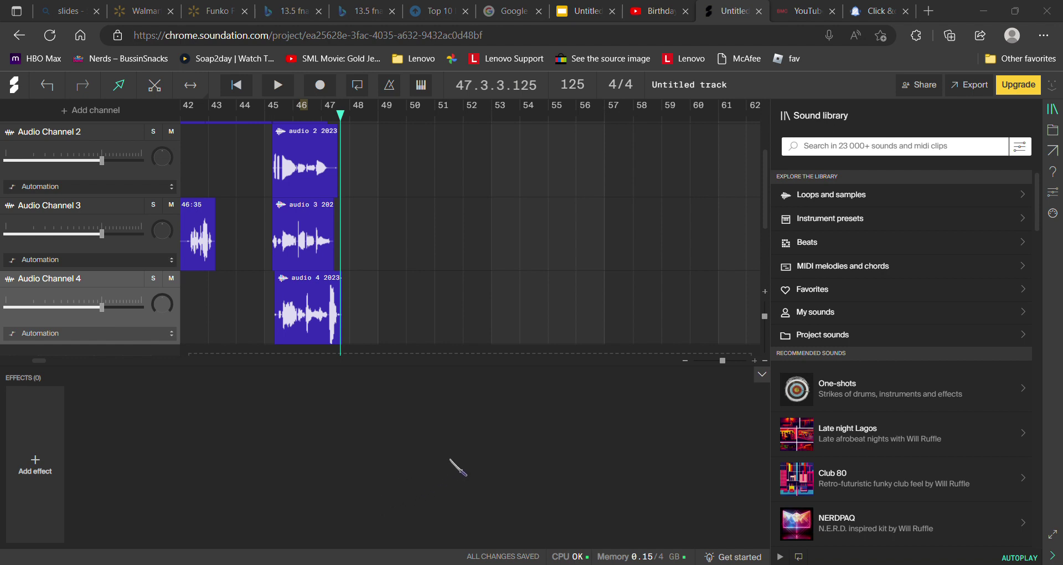
{"action": "left_click", "coordinate": [642, 307]}
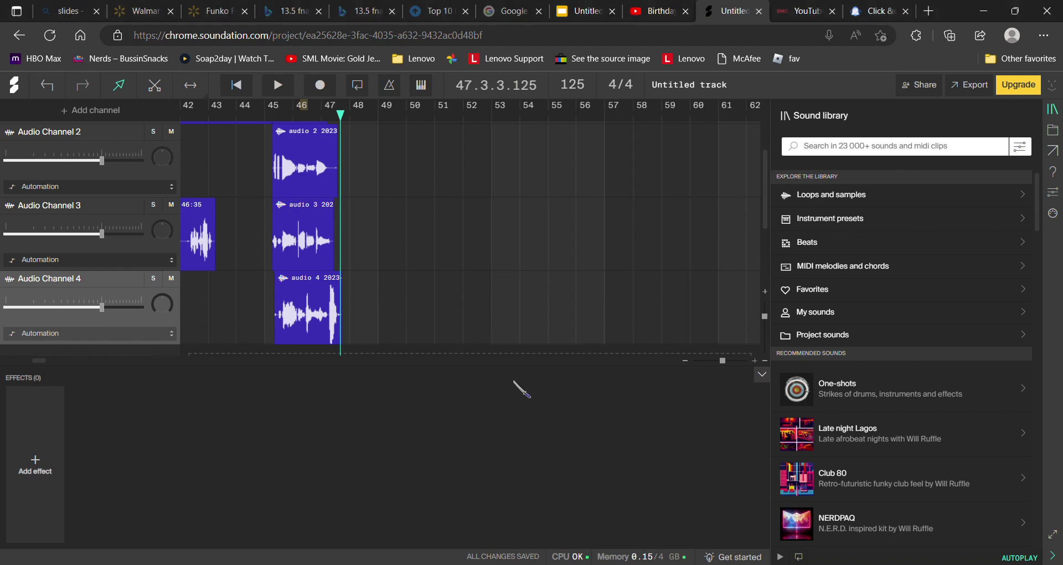
Record a second take on Audio Channel 4 from late bar 47 to about bar 55 and play it back.
{"action": "left_click_drag", "start_coordinate": [341, 112], "coordinate": [305, 139]}
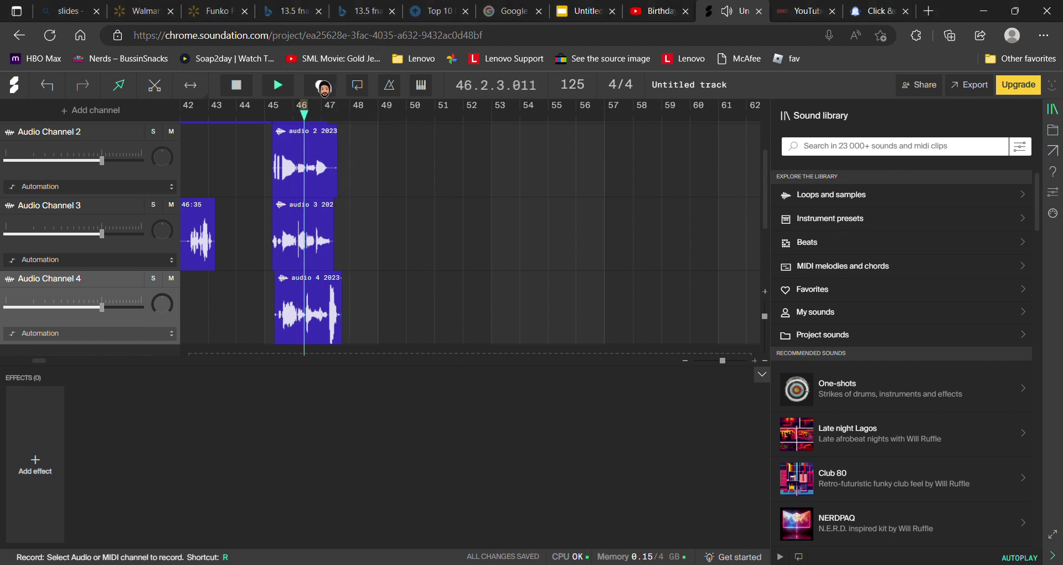
{"action": "left_click", "coordinate": [321, 85]}
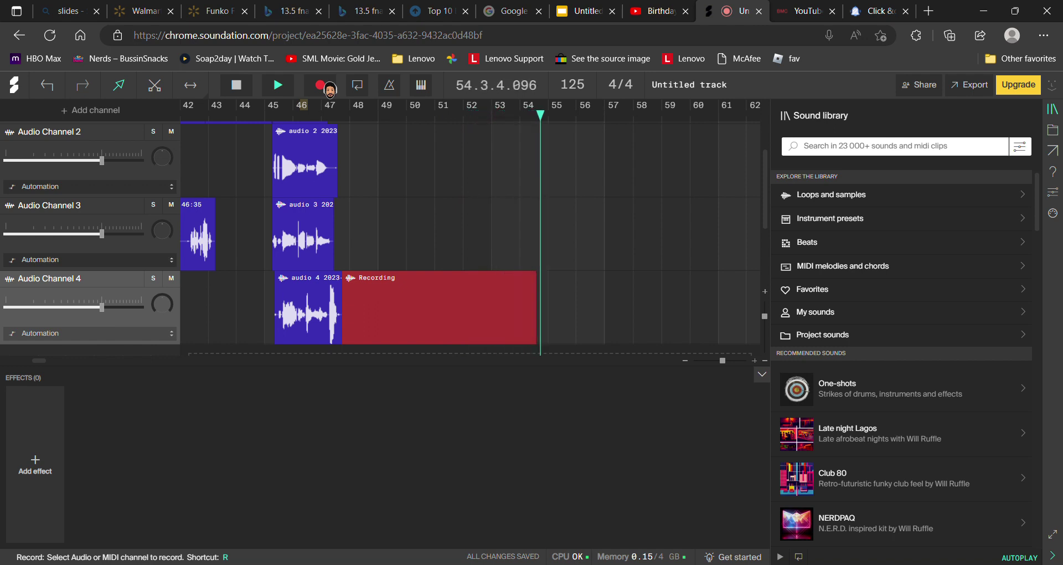
{"action": "left_click", "coordinate": [326, 86]}
{"action": "key", "text": "l"}
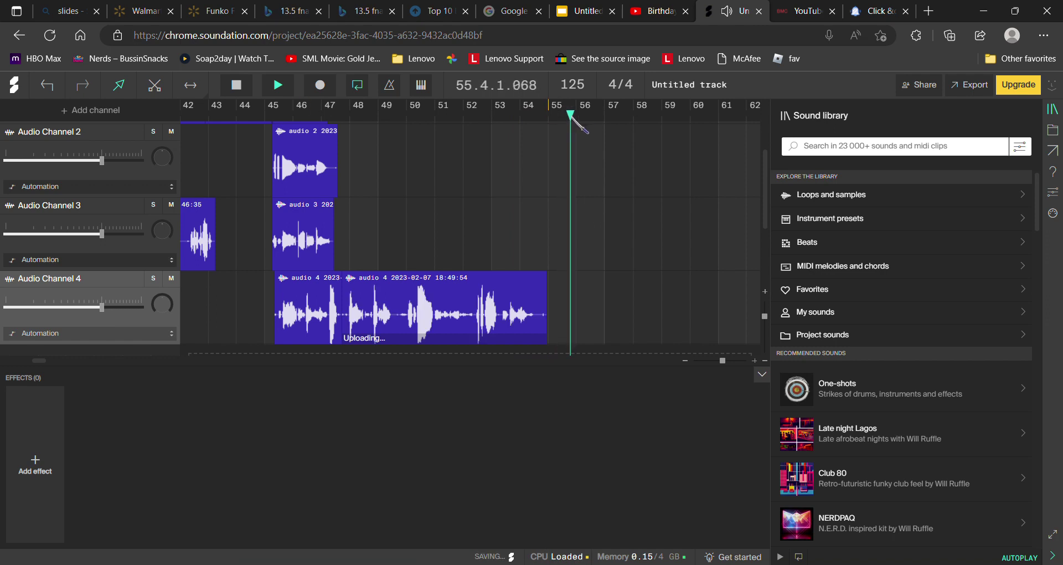
{"action": "left_click", "coordinate": [377, 143]}
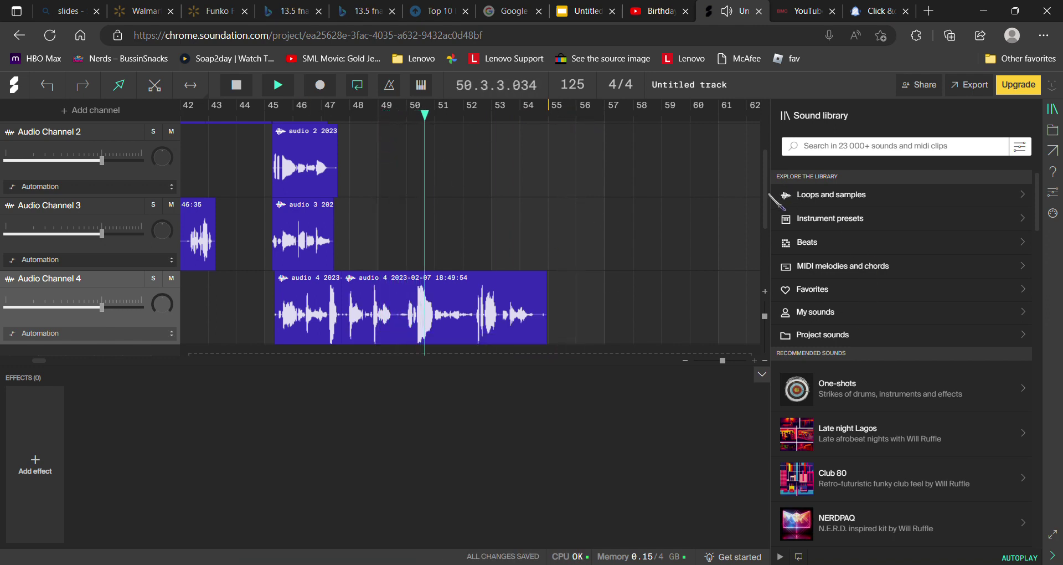
Record a matching take on Audio Channel 2 from late bar 47 to just after bar 54 and play it back.
{"action": "scroll", "coordinate": [766, 180], "scroll_direction": "up", "scroll_amount": 1}
{"action": "scroll", "coordinate": [766, 183], "scroll_direction": "down", "scroll_amount": 1}
{"action": "left_click", "coordinate": [350, 124]}
{"action": "left_click", "coordinate": [61, 149]}
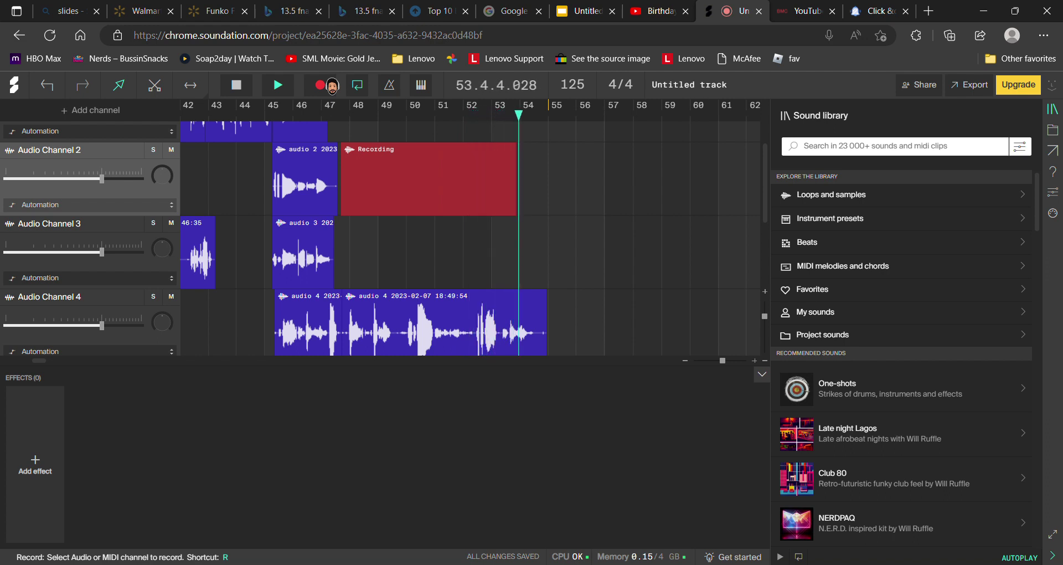
{"action": "key", "text": "r"}
{"action": "left_click", "coordinate": [327, 106]}
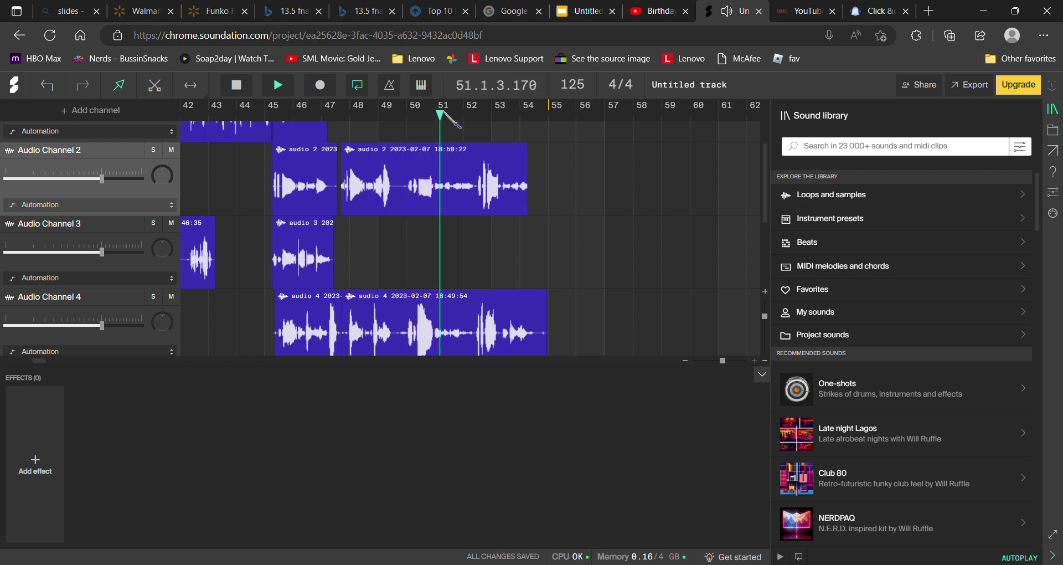
Record a matching take on Audio Channel 3 from late bar 47 to just after bar 54 and play it back.
{"action": "left_click", "coordinate": [274, 106]}
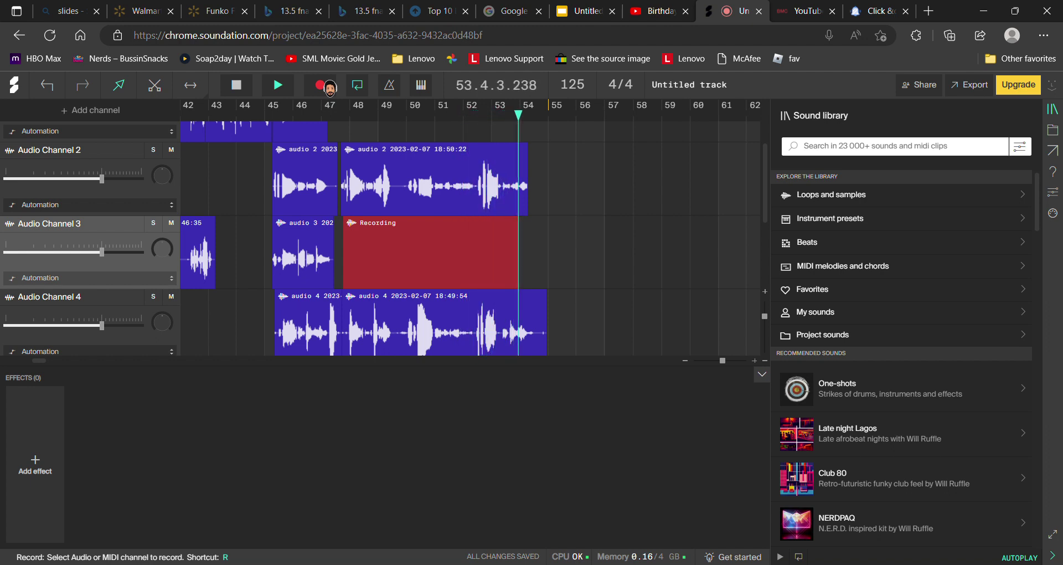
{"action": "left_click", "coordinate": [321, 84]}
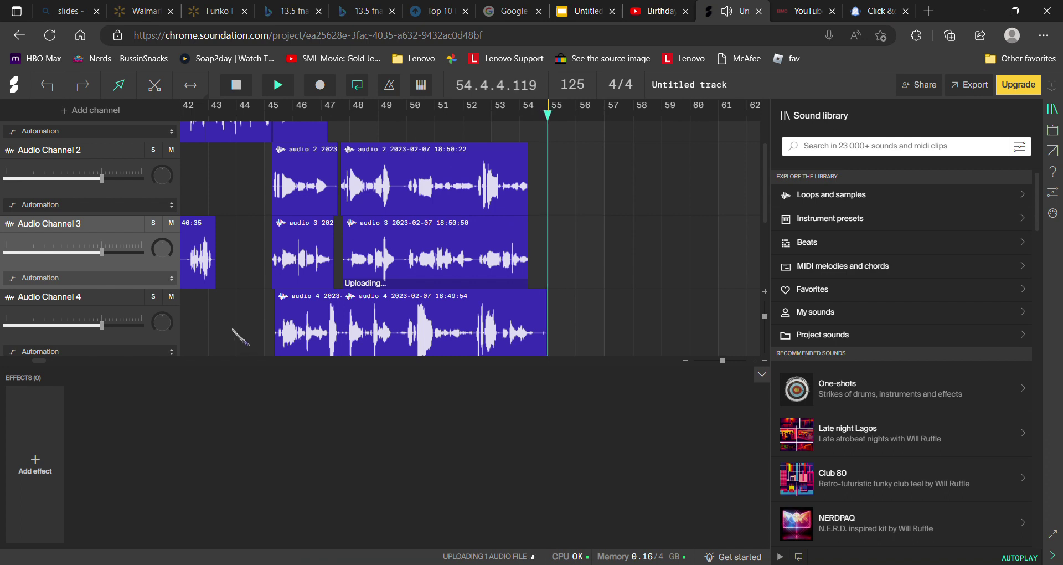
{"action": "left_click", "coordinate": [370, 120]}
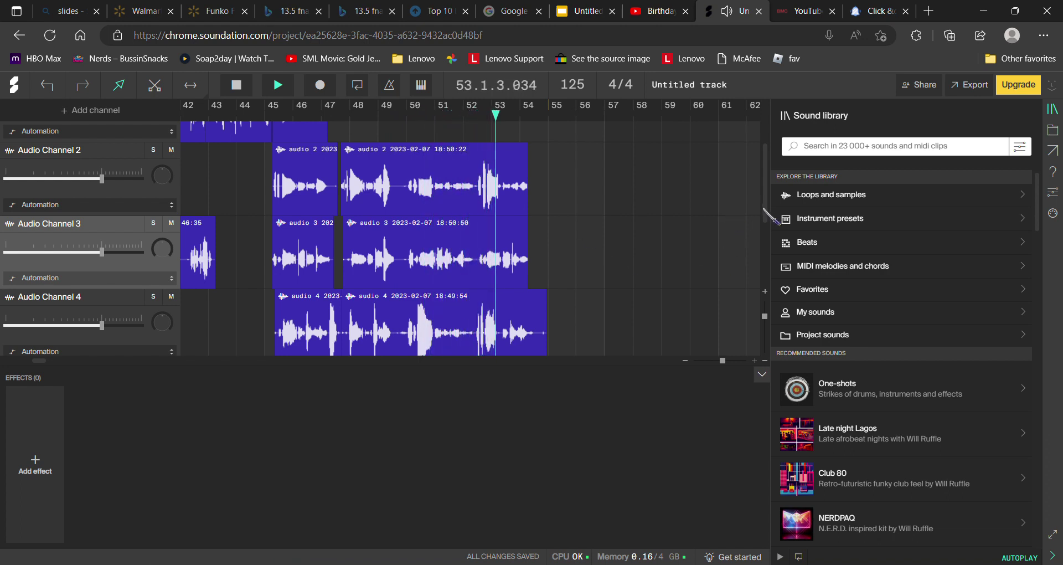
Try a take on Audio Channel 1 from late bar 47 to just after bar 54 and listen to it.
{"action": "scroll", "coordinate": [764, 210], "scroll_direction": "up", "scroll_amount": 1}
{"action": "left_click", "coordinate": [238, 107]}
{"action": "left_click", "coordinate": [241, 133]}
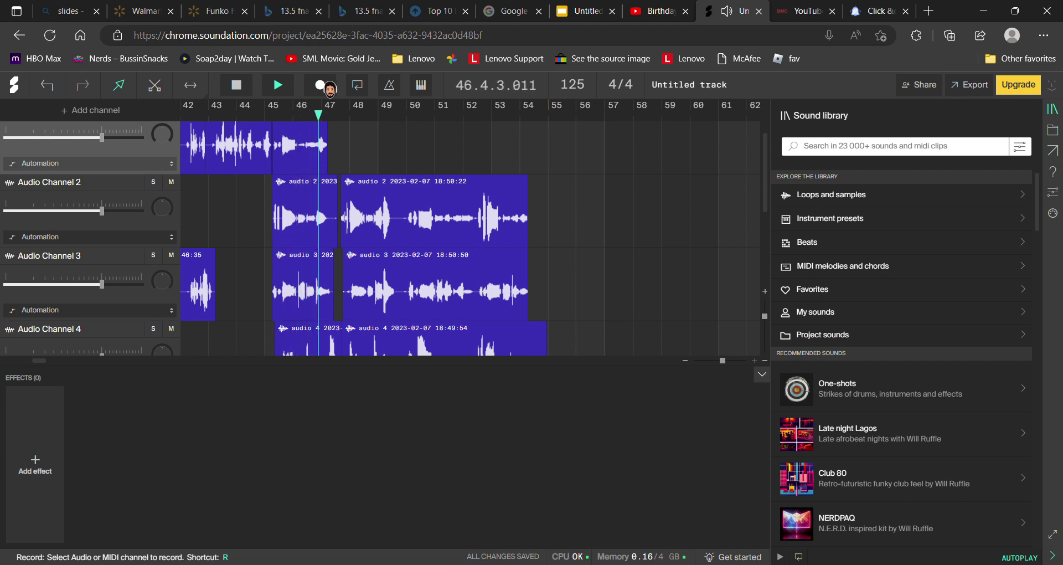
{"action": "left_click", "coordinate": [331, 88]}
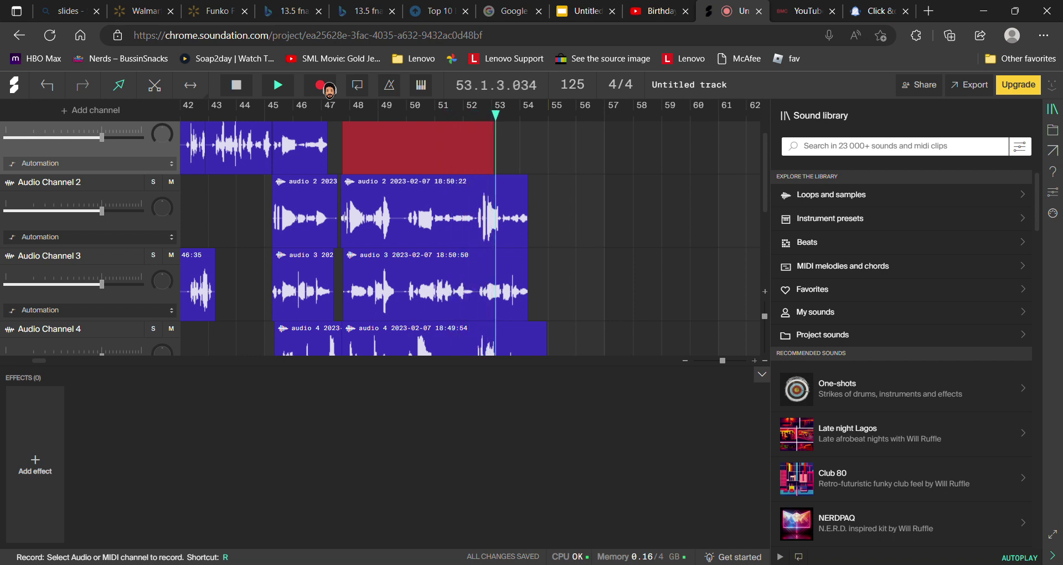
{"action": "left_click", "coordinate": [321, 85]}
{"action": "left_click", "coordinate": [407, 114]}
{"action": "left_click", "coordinate": [351, 114]}
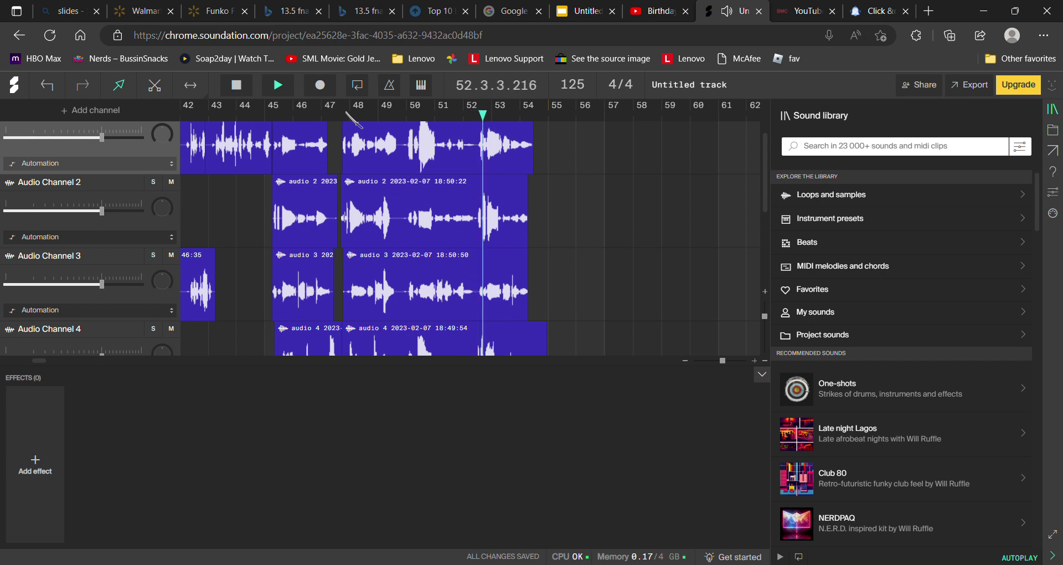
Stop playback, return the playhead to bar 46, and delete the newest take on Audio Channel 1.
{"action": "left_click", "coordinate": [278, 84]}
{"action": "left_click", "coordinate": [294, 176]}
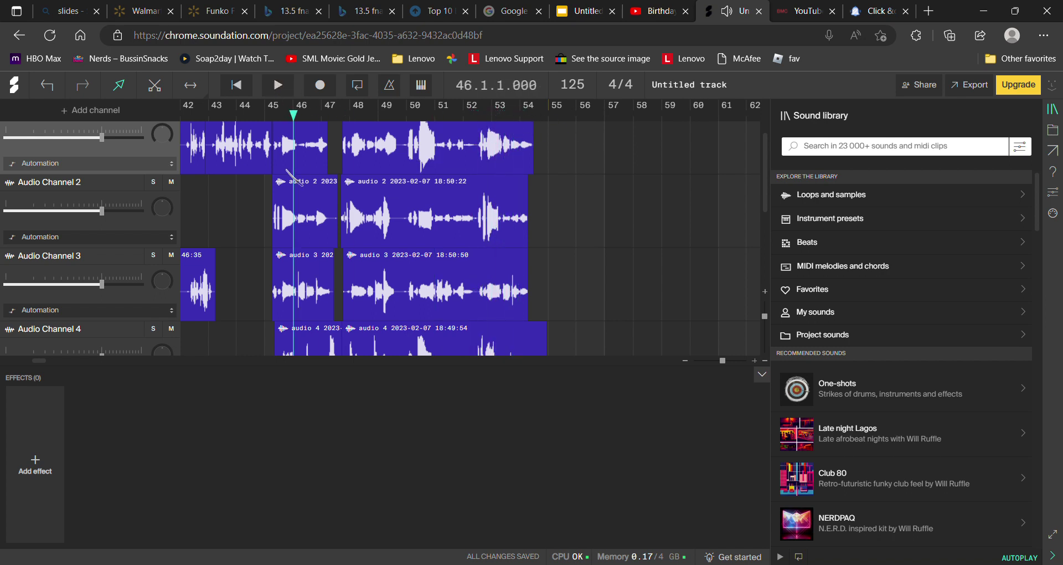
{"action": "right_click", "coordinate": [497, 161]}
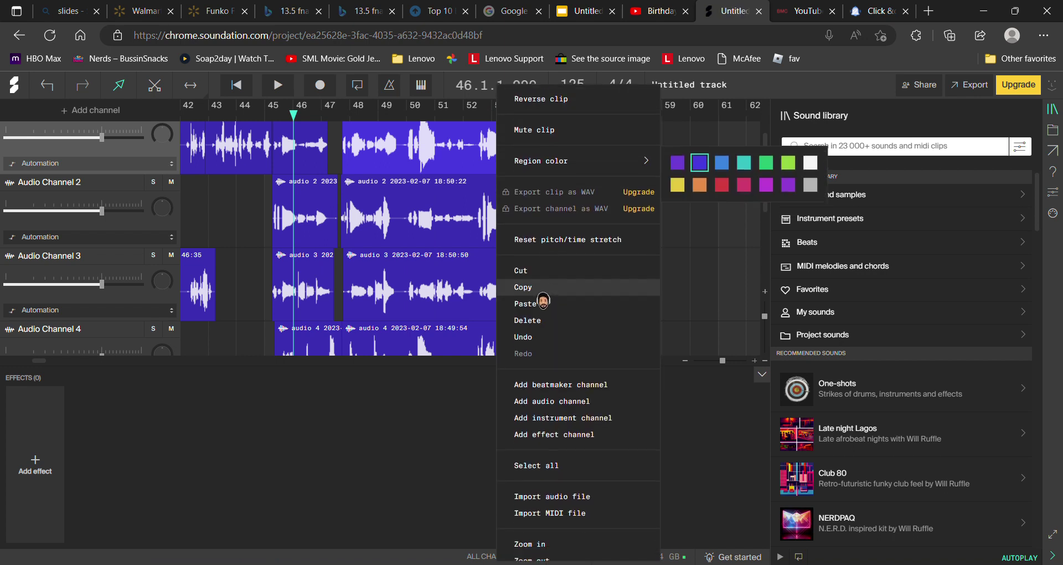
{"action": "left_click", "coordinate": [540, 311]}
Record a replacement take on Audio Channel 1 from late bar 47 to just after bar 54 and play it back.
{"action": "left_click", "coordinate": [282, 86]}
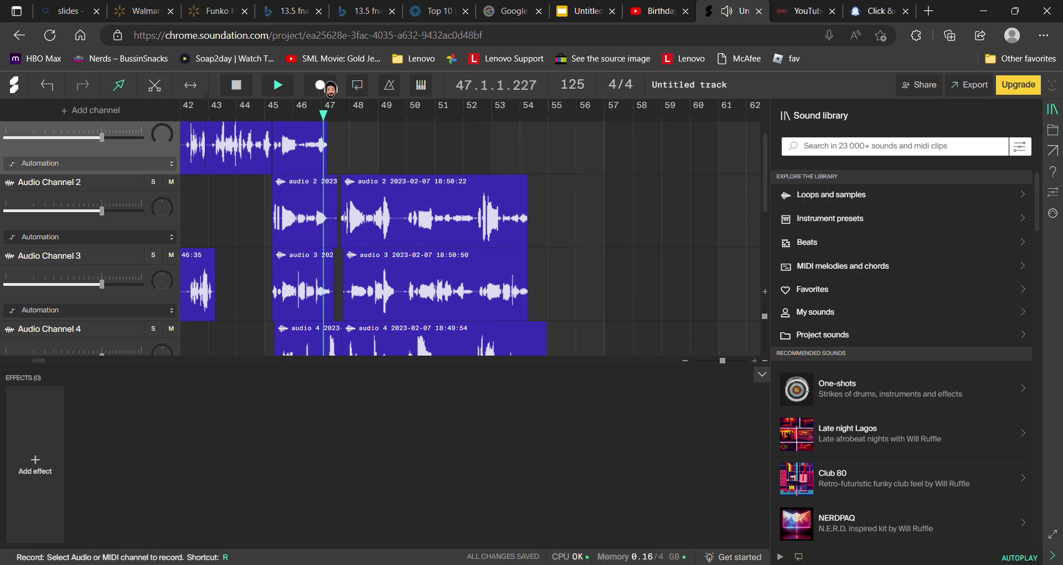
{"action": "left_click", "coordinate": [328, 87]}
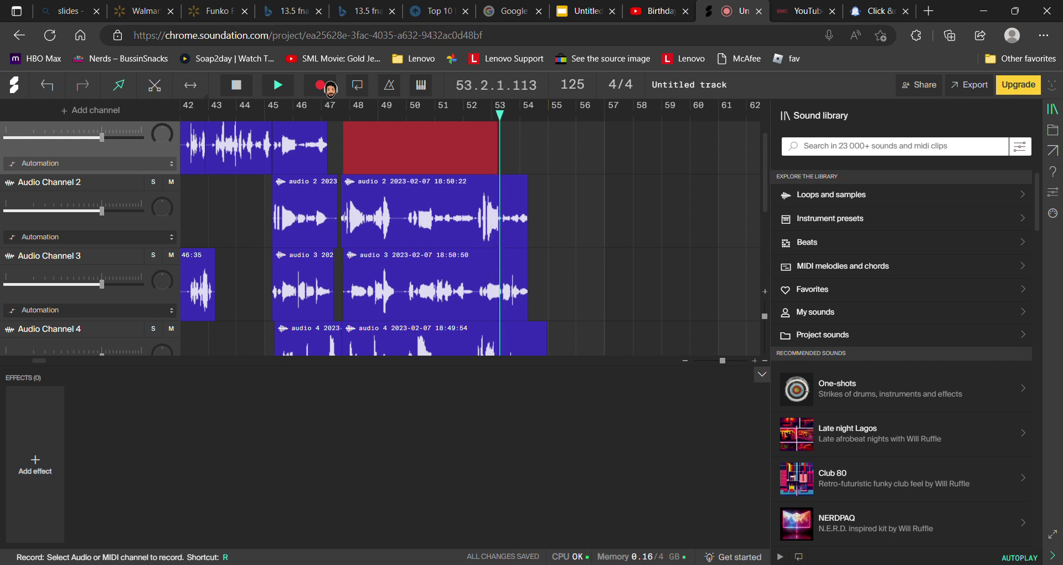
{"action": "left_click", "coordinate": [329, 88]}
{"action": "left_click", "coordinate": [357, 111]}
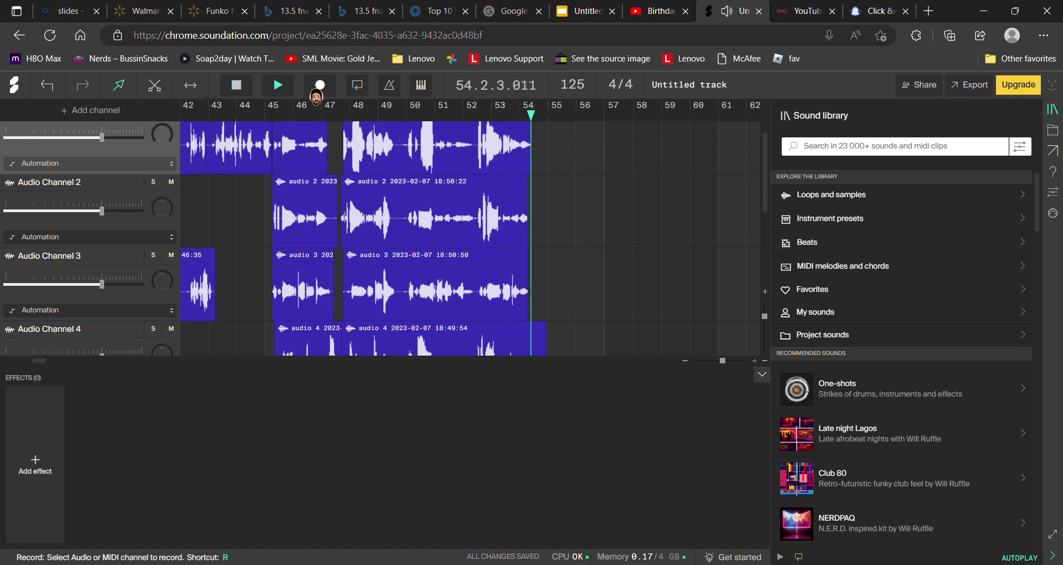
Return the playhead to bar 53 and record a short take on Audio Channel 1 from mid bar 54 to mid bar 55.
{"action": "left_click", "coordinate": [278, 85]}
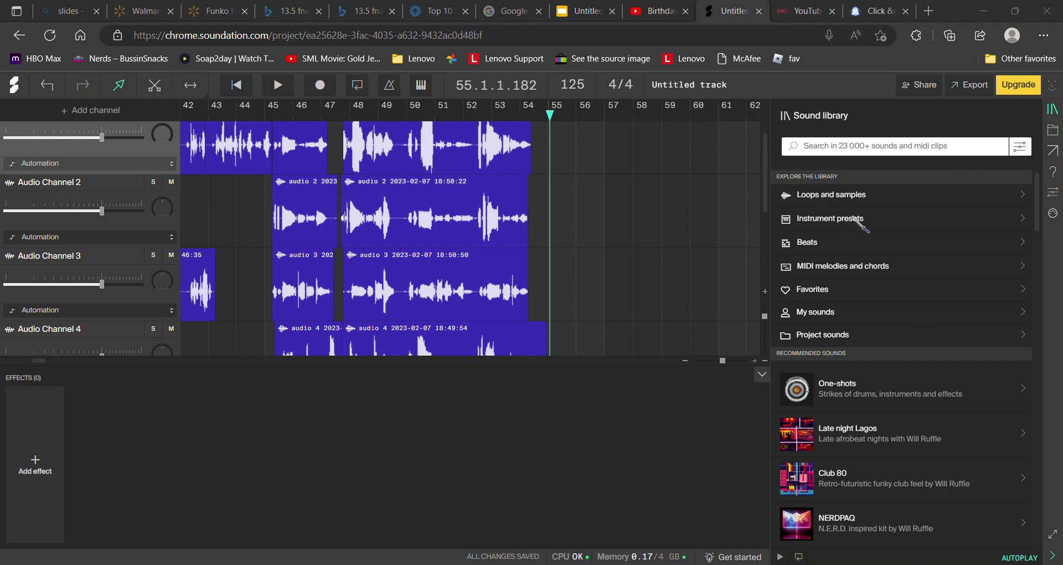
{"action": "left_click_drag", "start_coordinate": [549, 117], "coordinate": [492, 115]}
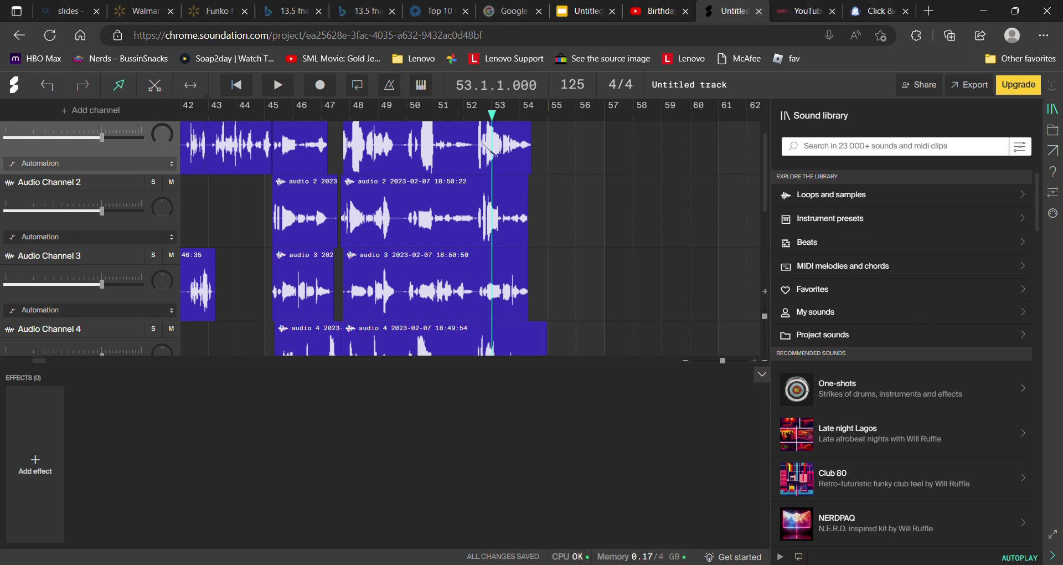
{"action": "left_click", "coordinate": [279, 83]}
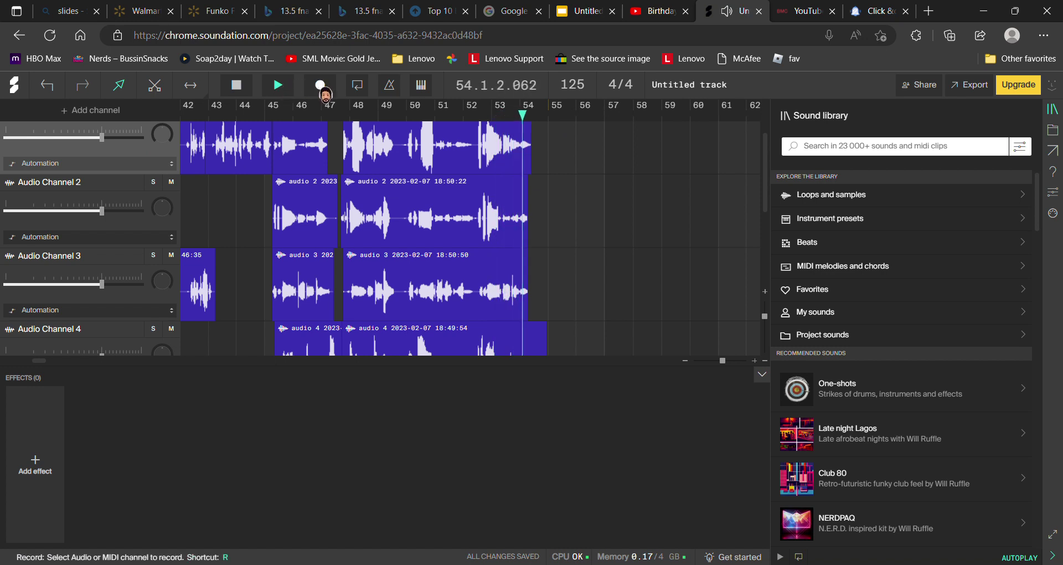
{"action": "left_click", "coordinate": [322, 86]}
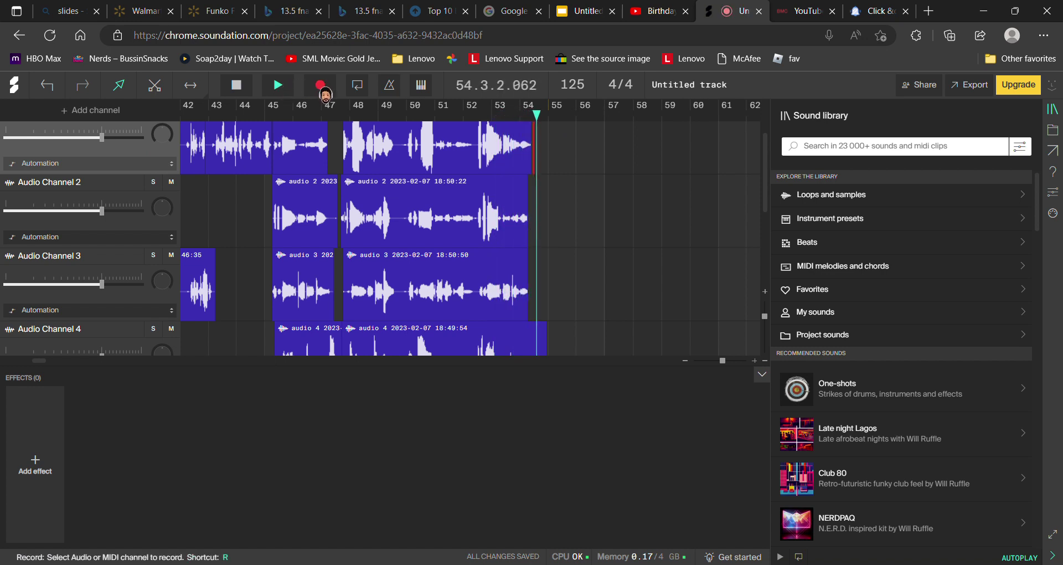
{"action": "left_click", "coordinate": [321, 86]}
{"action": "key", "text": "space"}
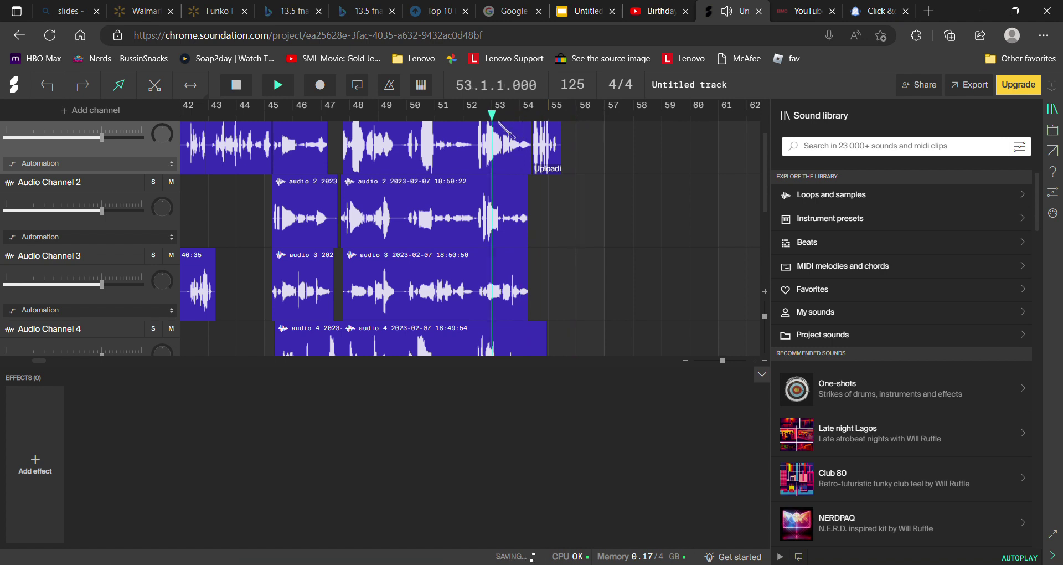
Play back the short Audio Channel 1 take together with the preceding section, stopping around mid bar 55.
{"action": "key", "text": "space"}
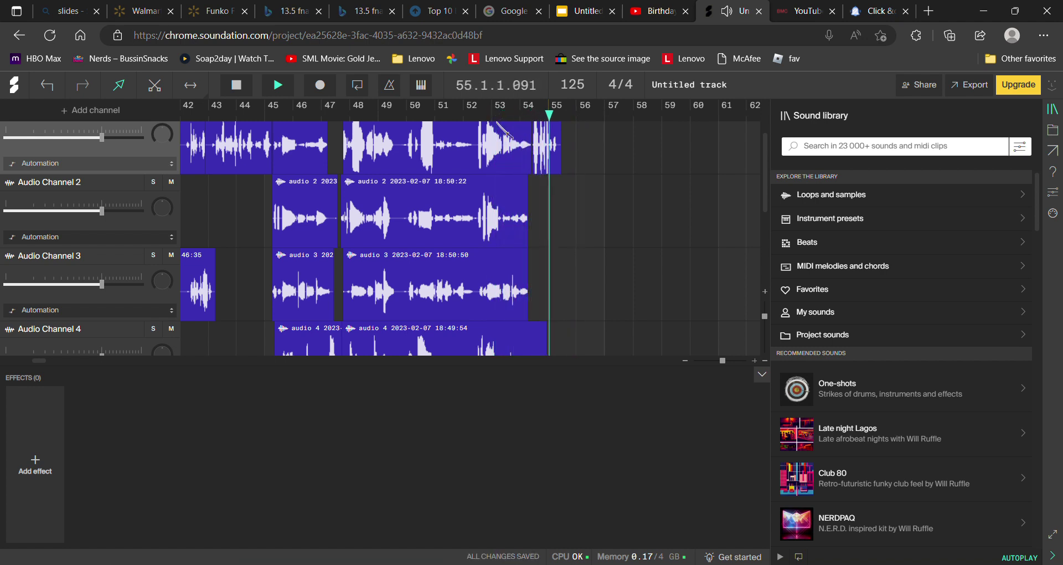
{"action": "left_click", "coordinate": [447, 131]}
{"action": "left_click", "coordinate": [278, 85]}
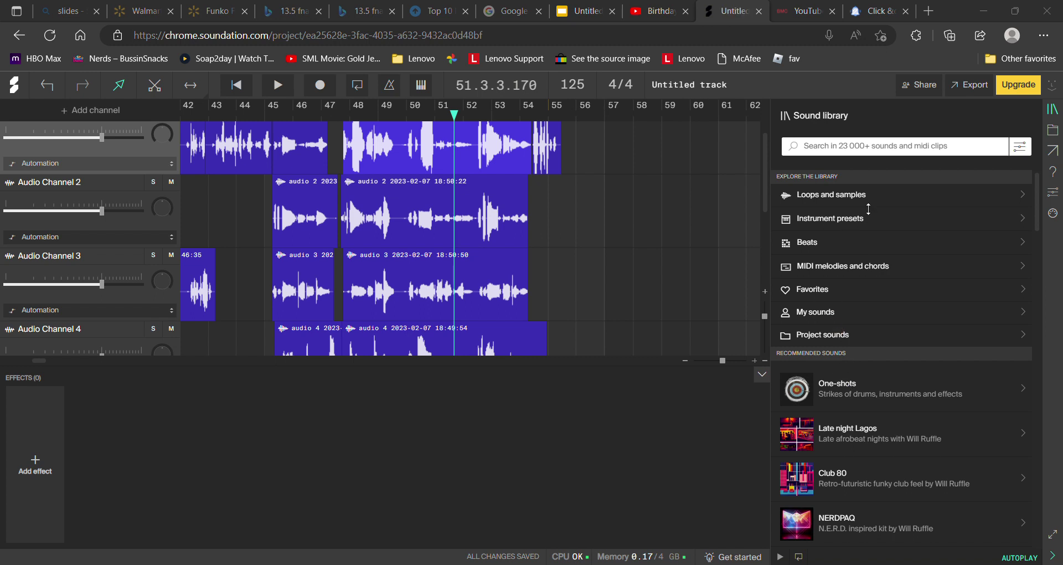
{"action": "left_click", "coordinate": [476, 124]}
{"action": "left_click", "coordinate": [481, 127]}
{"action": "left_click", "coordinate": [279, 85]}
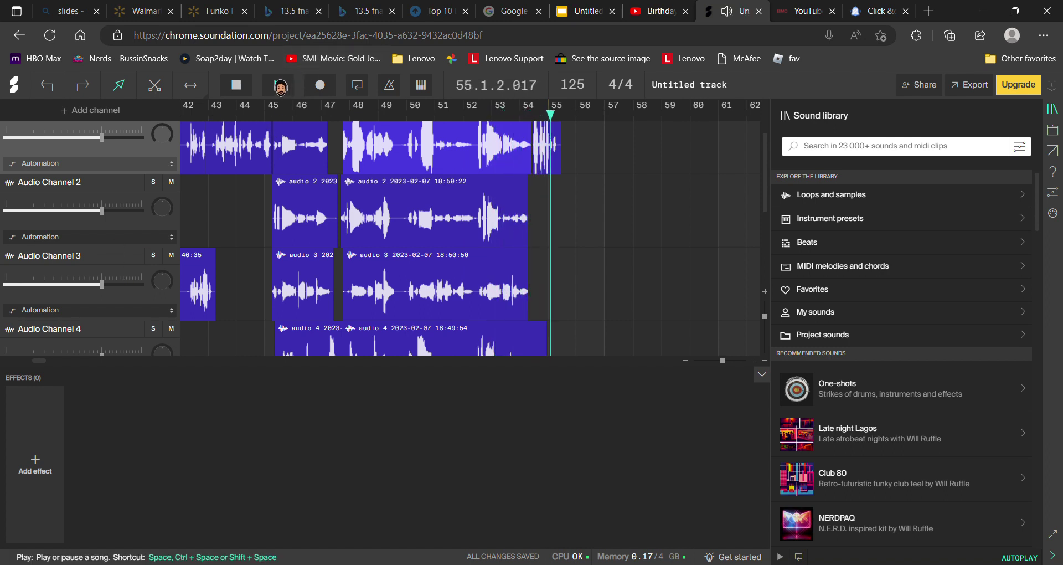
{"action": "left_click", "coordinate": [280, 86]}
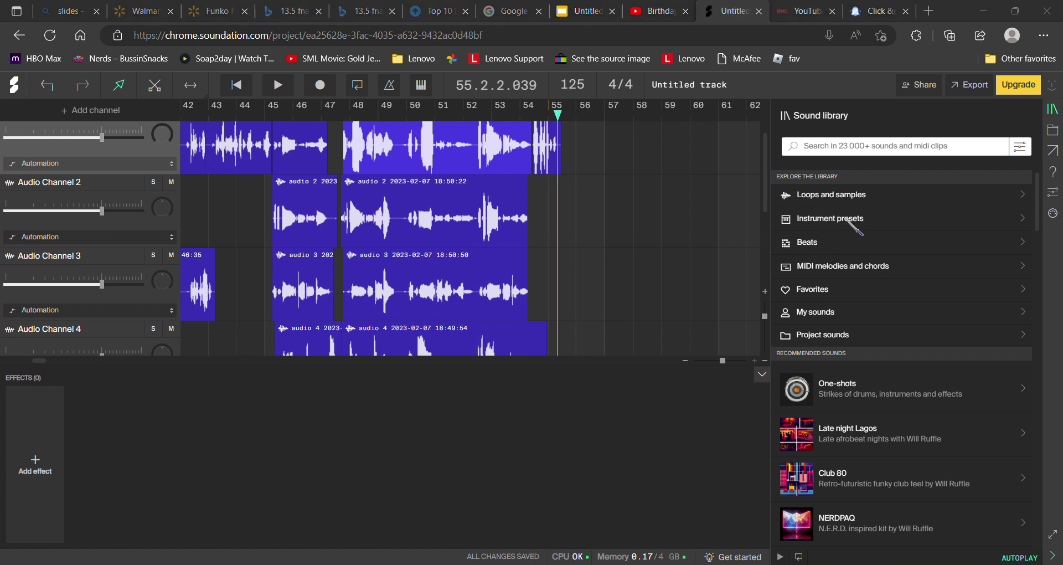
Record a short take on Audio Channel 2 from mid bar 55 to mid bar 56 and play it back.
{"action": "left_click", "coordinate": [98, 264]}
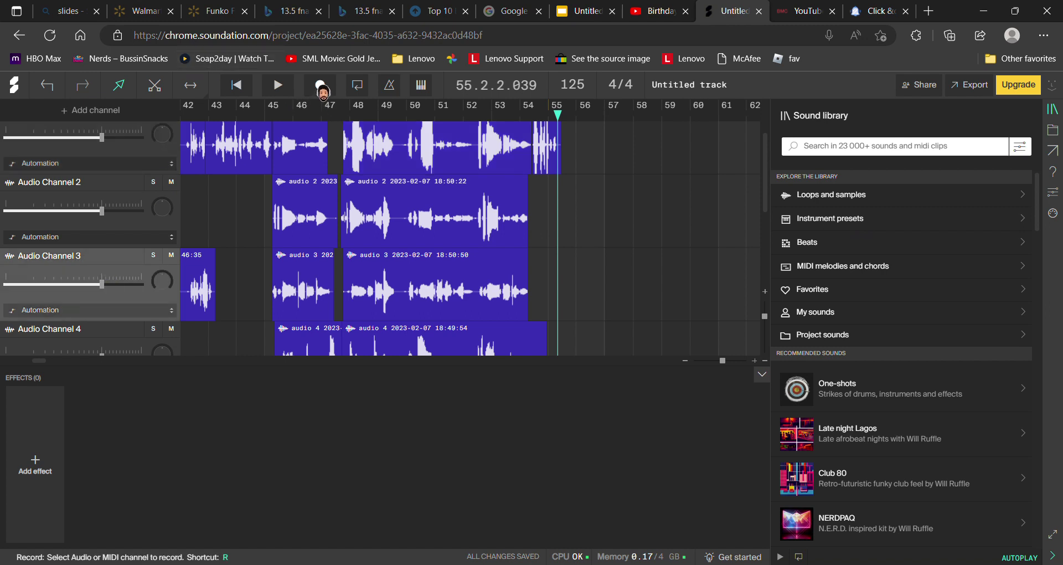
{"action": "left_click", "coordinate": [117, 194]}
{"action": "left_click", "coordinate": [321, 88]}
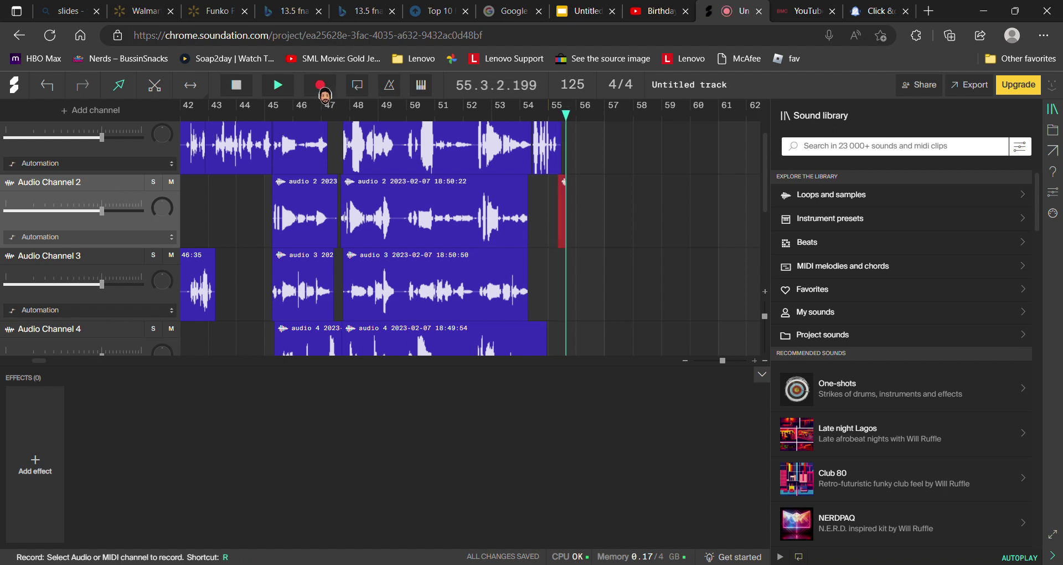
{"action": "key", "text": "space"}
{"action": "left_click", "coordinate": [531, 107]}
{"action": "key", "text": "space"}
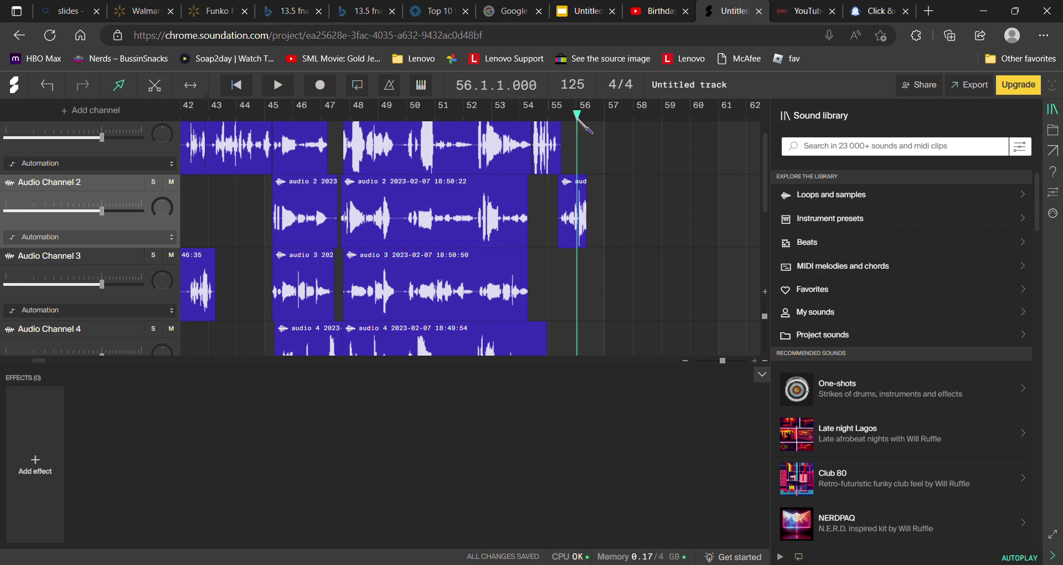
{"action": "left_click", "coordinate": [278, 84]}
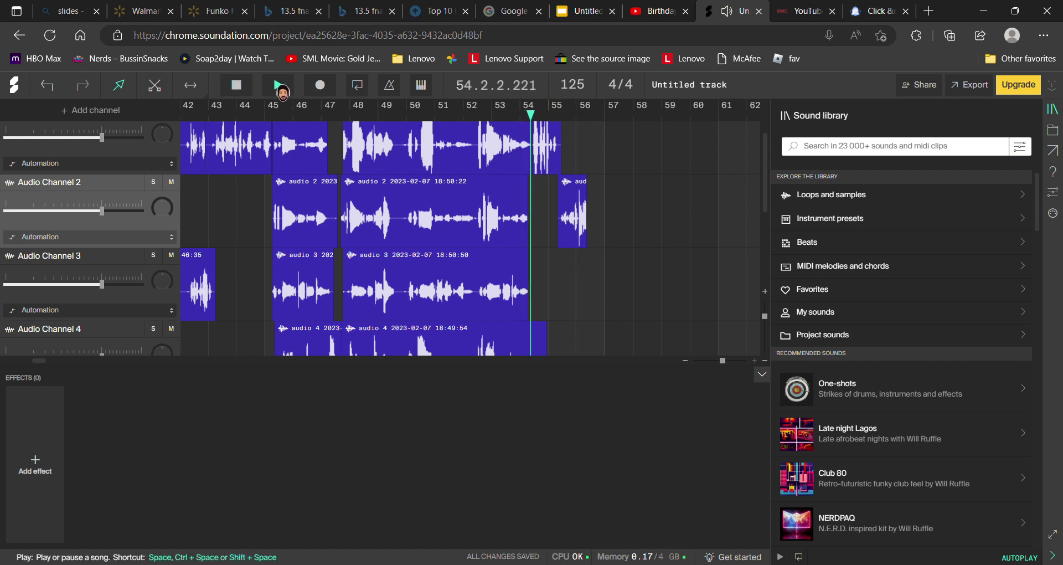
{"action": "left_click", "coordinate": [280, 86]}
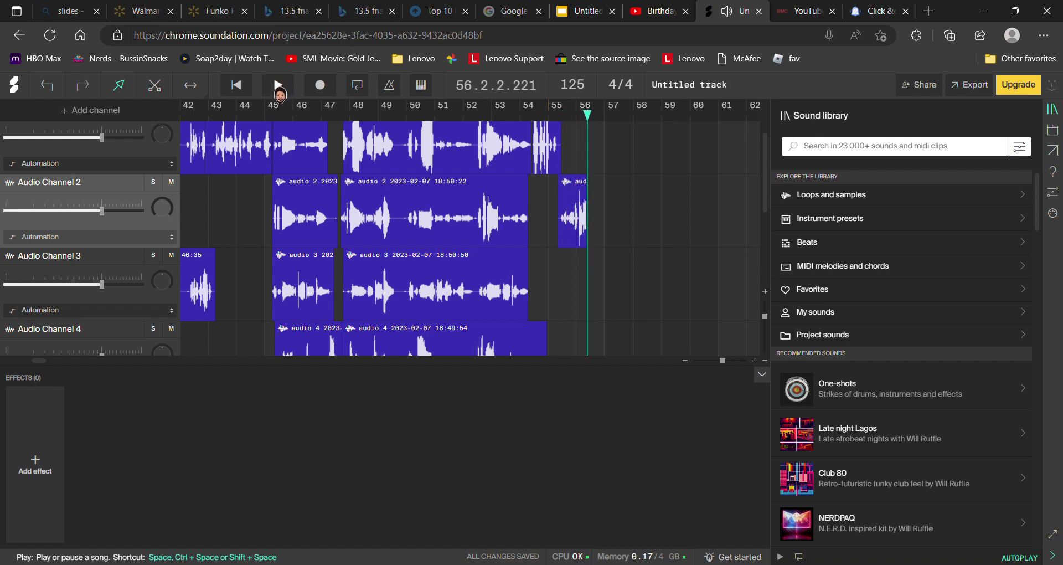
Record a short take on Audio Channel 3 from mid bar 56 to early bar 57 and play it back.
{"action": "left_click", "coordinate": [112, 274]}
{"action": "left_click", "coordinate": [322, 85]}
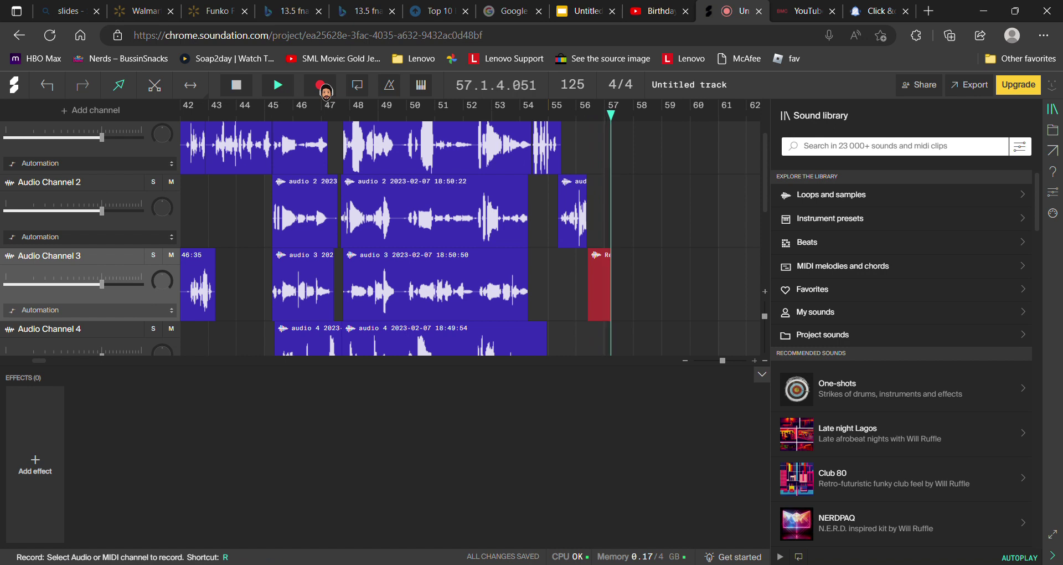
{"action": "left_click", "coordinate": [321, 86]}
{"action": "left_click", "coordinate": [549, 132]}
{"action": "left_click", "coordinate": [560, 130]}
{"action": "key", "text": "space"}
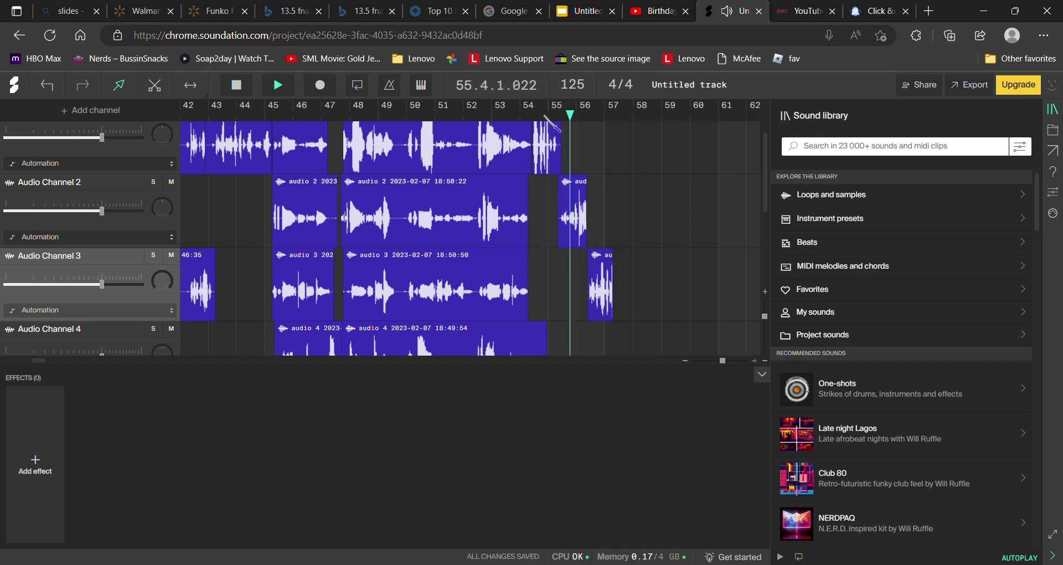
{"action": "left_click", "coordinate": [283, 85]}
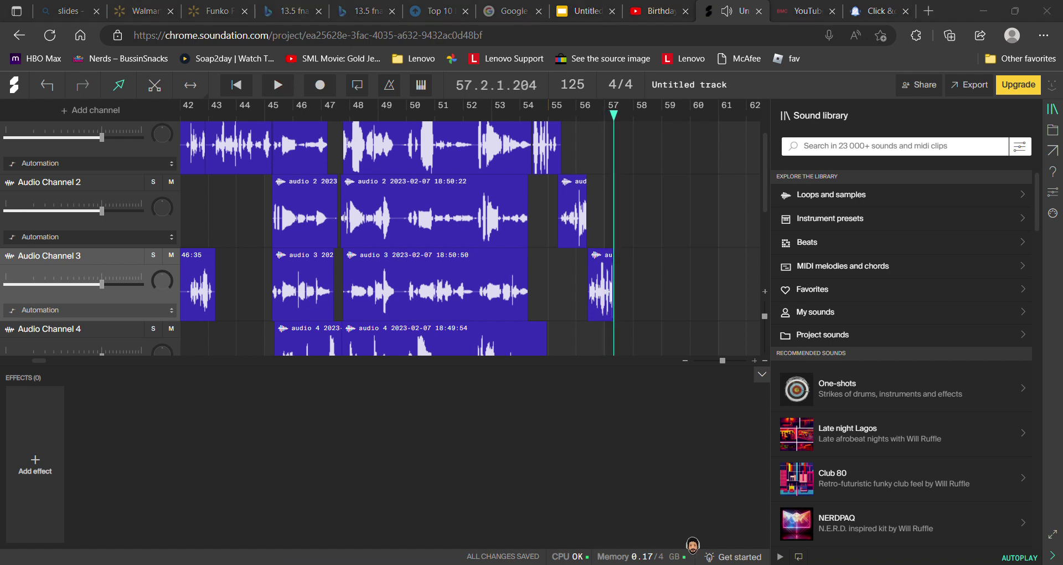
{"action": "left_click", "coordinate": [849, 221]}
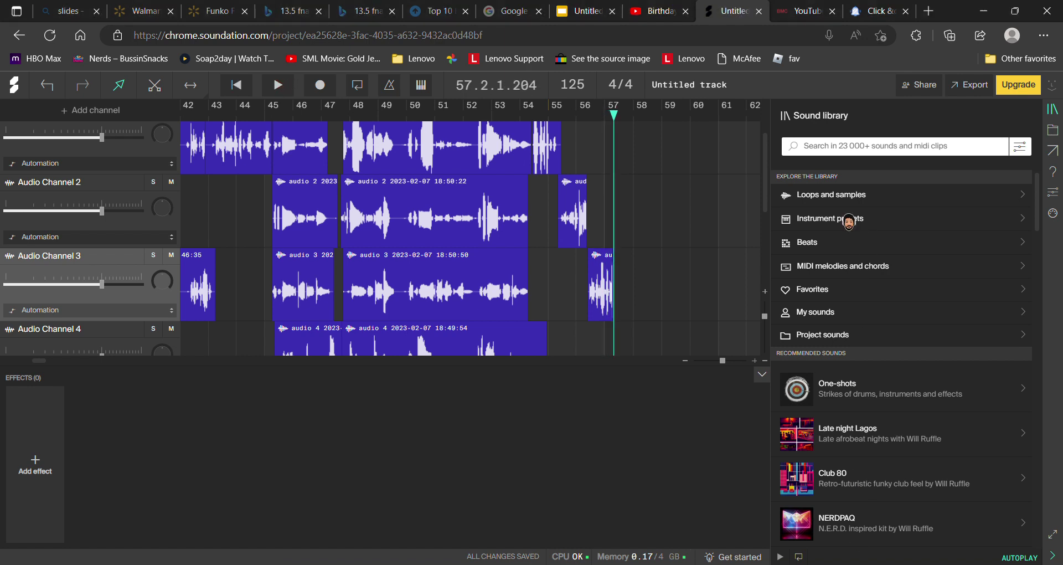
Record a short take on Audio Channel 4 from early bar 57 to mid bar 58 and listen from bar 54.
{"action": "left_click", "coordinate": [81, 328]}
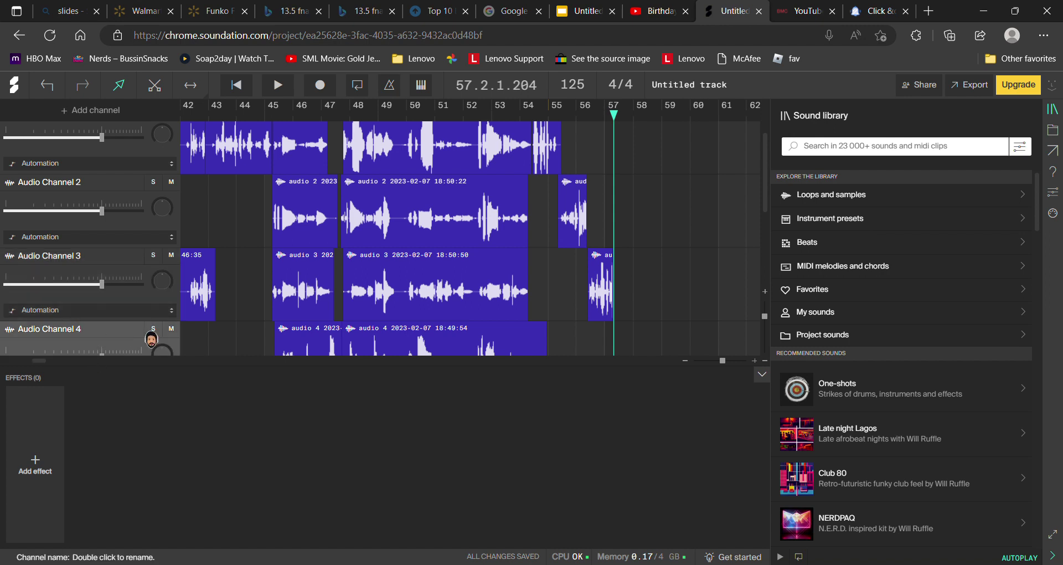
{"action": "left_click", "coordinate": [333, 90]}
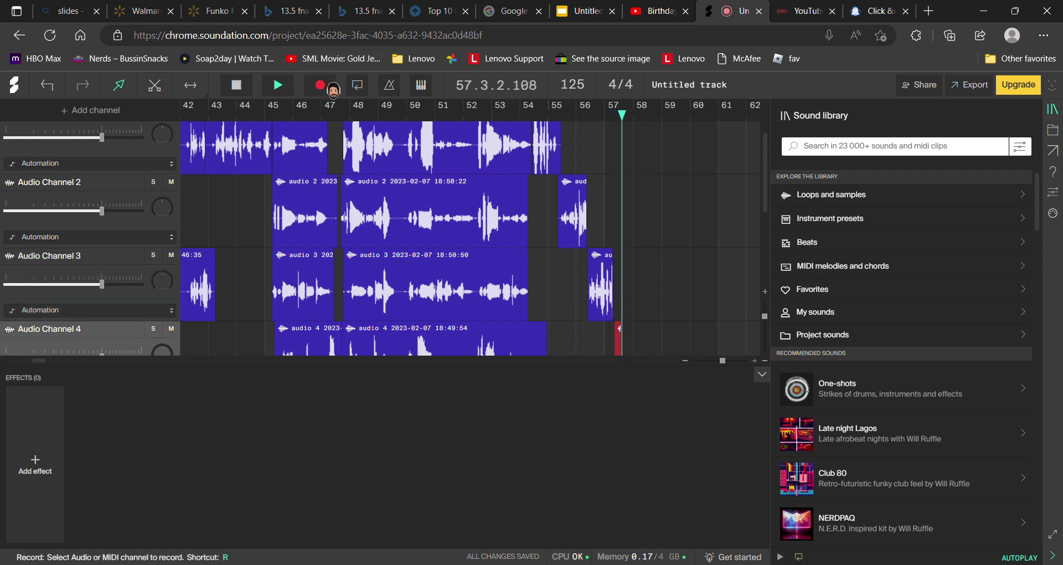
{"action": "left_click", "coordinate": [332, 90]}
{"action": "left_click_drag", "start_coordinate": [669, 119], "coordinate": [522, 120]}
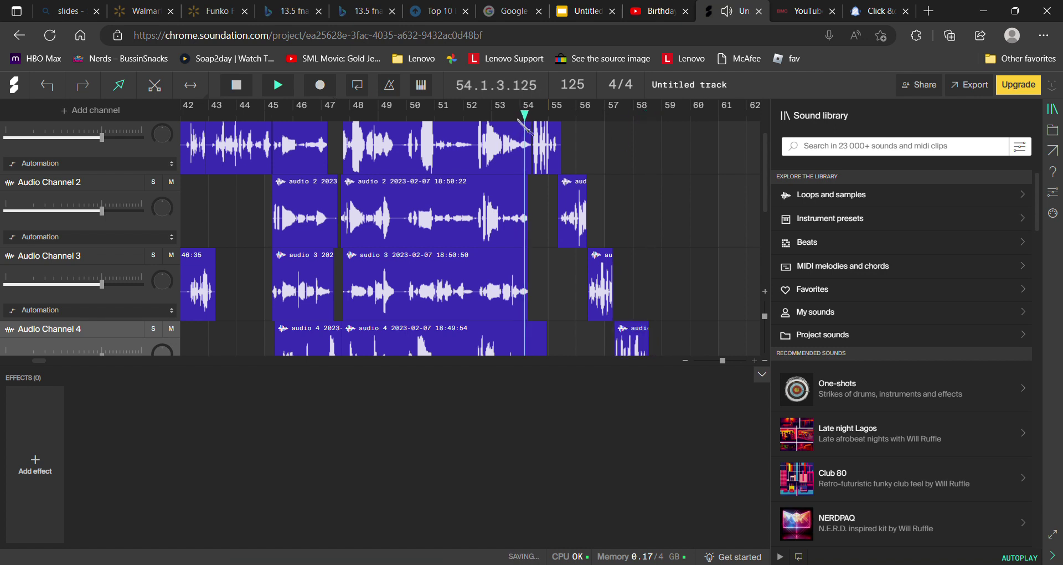
{"action": "left_click", "coordinate": [278, 85]}
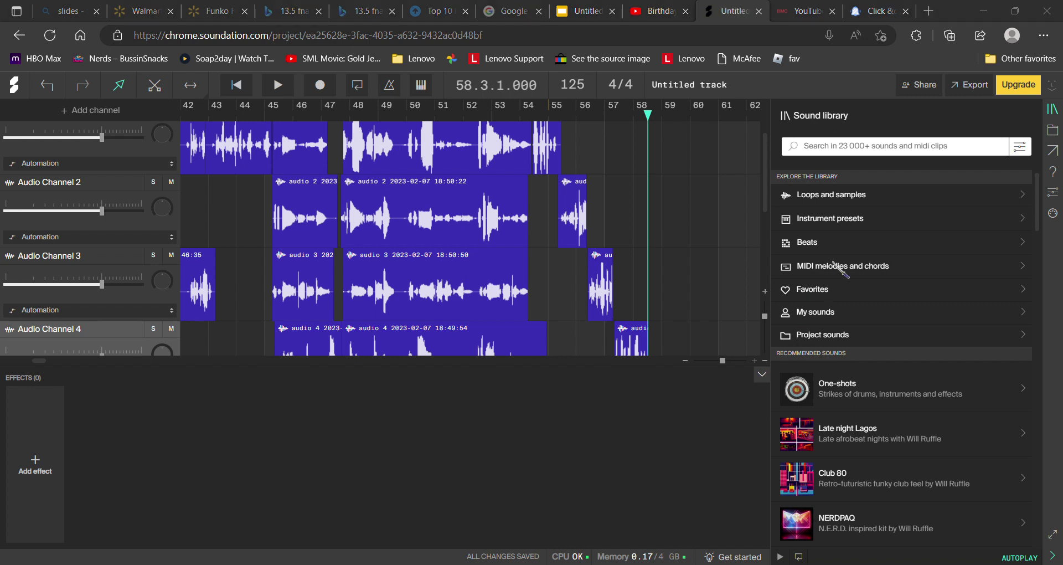
Play from bar 54, record a short take on Audio Channel 1 from mid bar 58 to early bar 59, and listen back.
{"action": "left_click_drag", "start_coordinate": [650, 118], "coordinate": [526, 138]}
{"action": "left_click", "coordinate": [277, 85]}
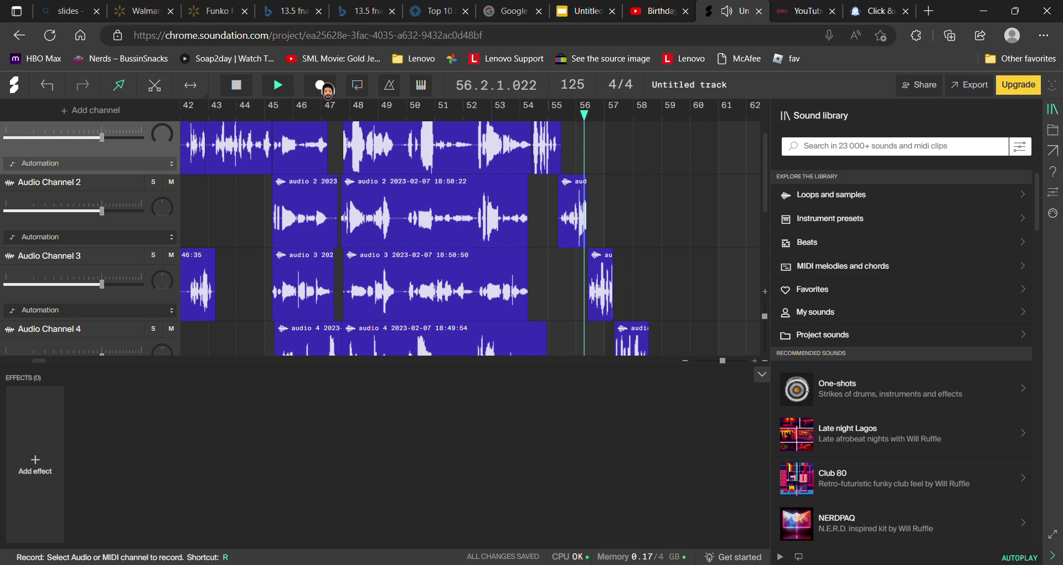
{"action": "left_click", "coordinate": [321, 85]}
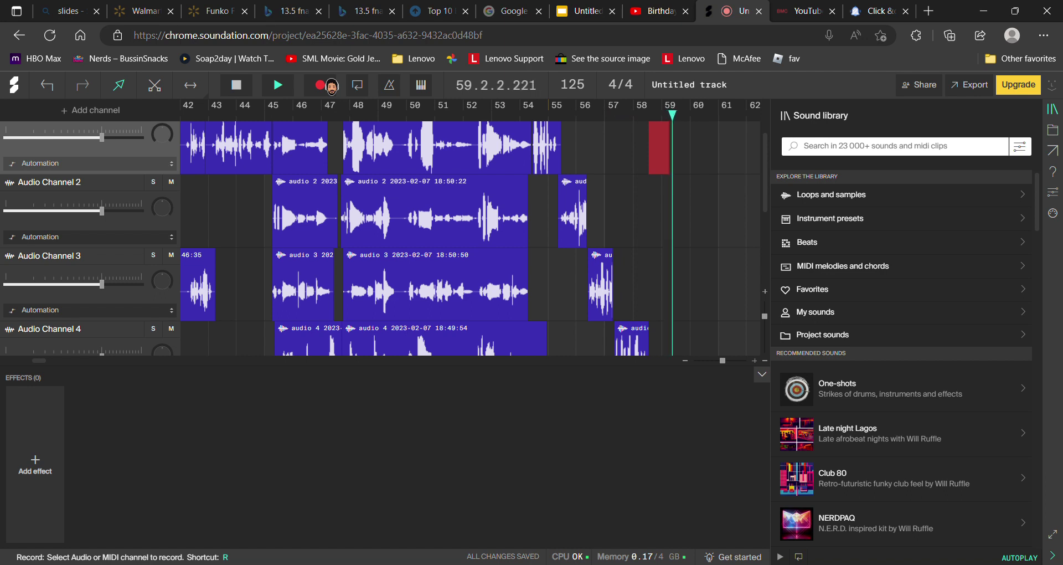
{"action": "left_click", "coordinate": [322, 85]}
{"action": "left_click", "coordinate": [535, 155]}
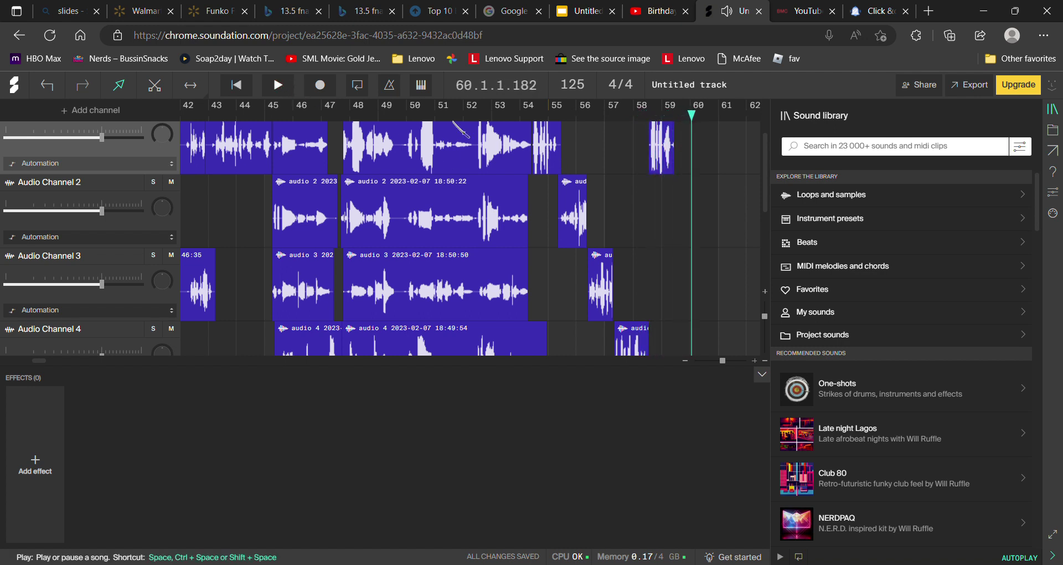
Play from bar 55 and record another Audio Channel 1 take from early bar 59 to just past the start of bar 61.
{"action": "left_click_drag", "start_coordinate": [692, 115], "coordinate": [559, 201]}
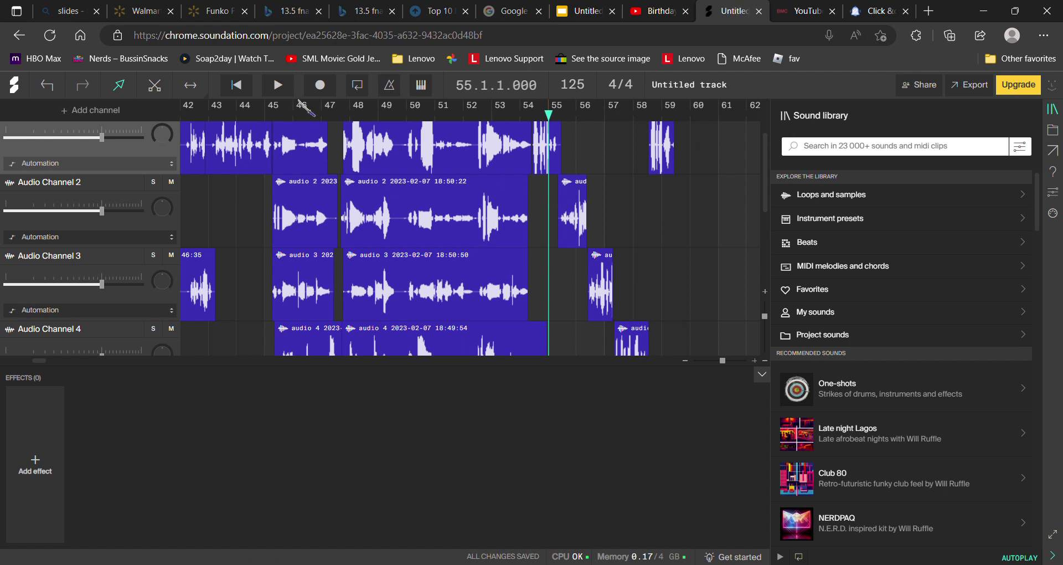
{"action": "key", "text": "space"}
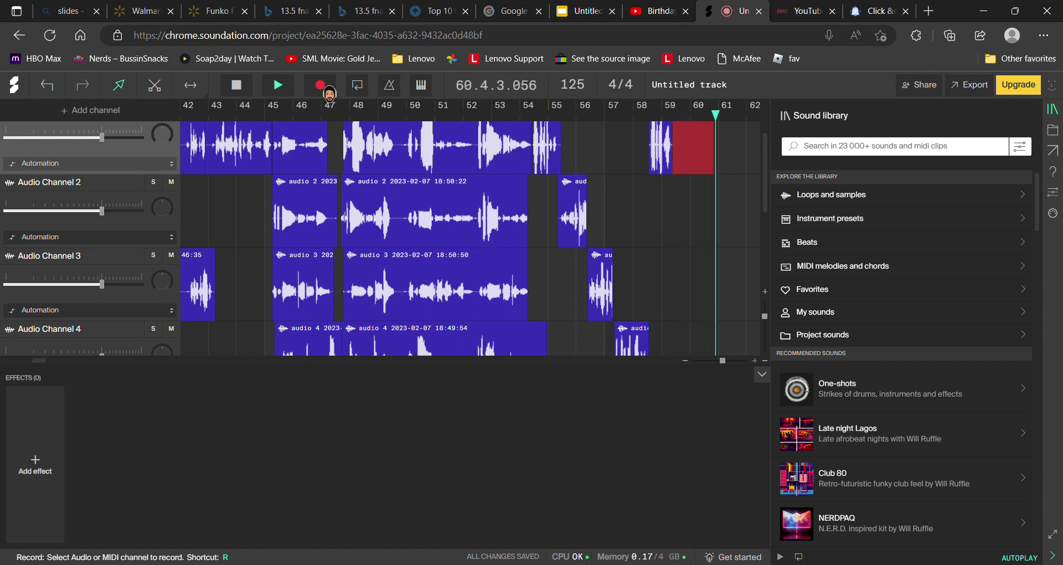
{"action": "left_click", "coordinate": [321, 86]}
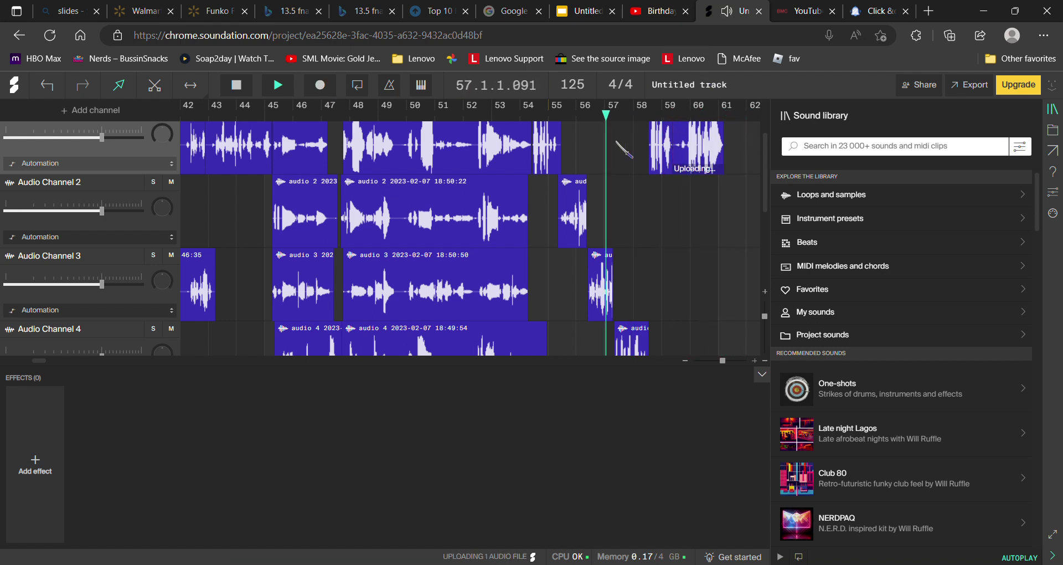
Record a matching take on Audio Channel 2 from early bar 59 to just past the start of bar 61.
{"action": "left_click", "coordinate": [50, 182]}
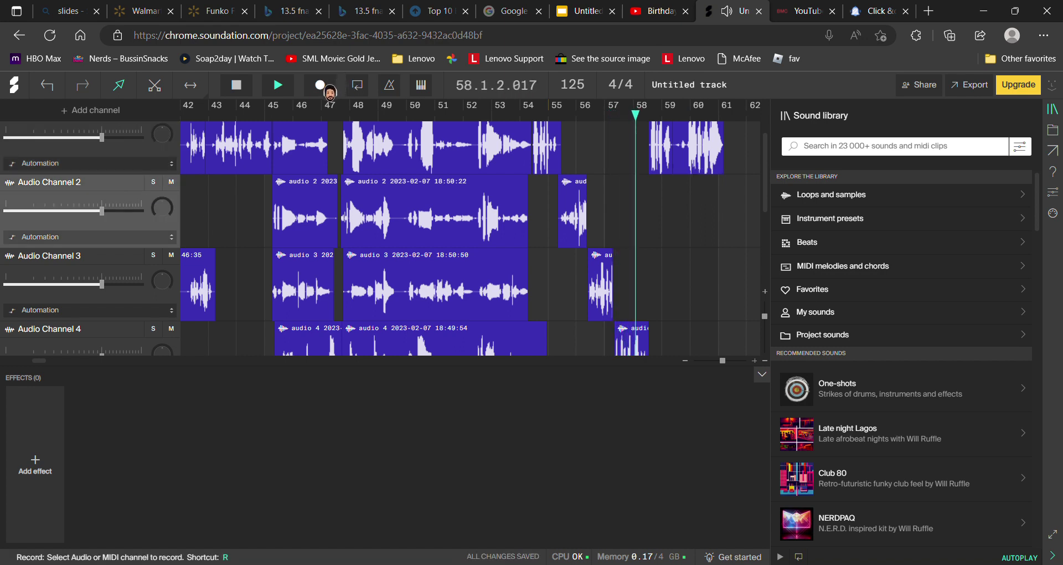
{"action": "left_click", "coordinate": [330, 91]}
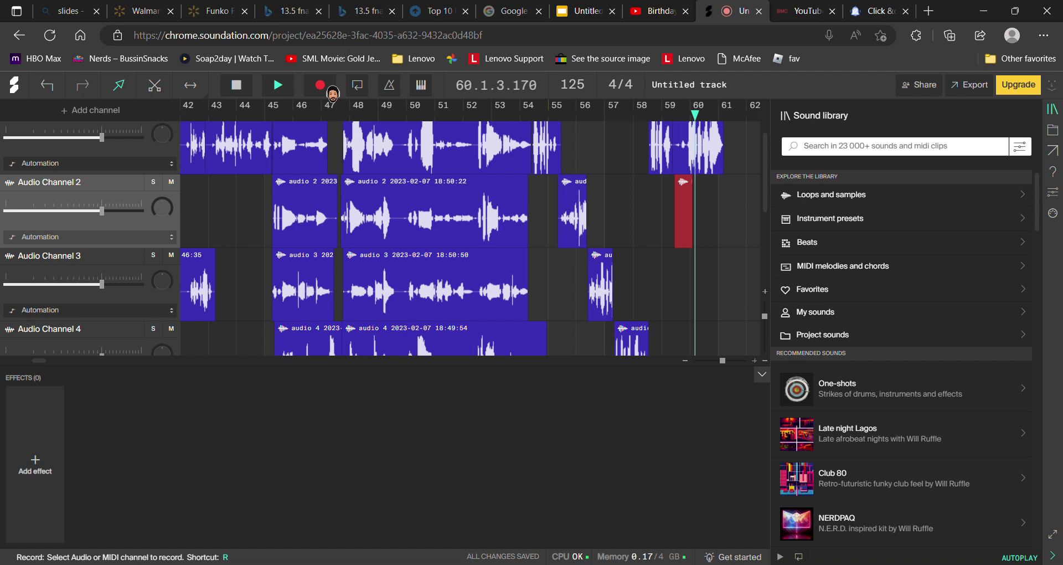
{"action": "left_click", "coordinate": [320, 85]}
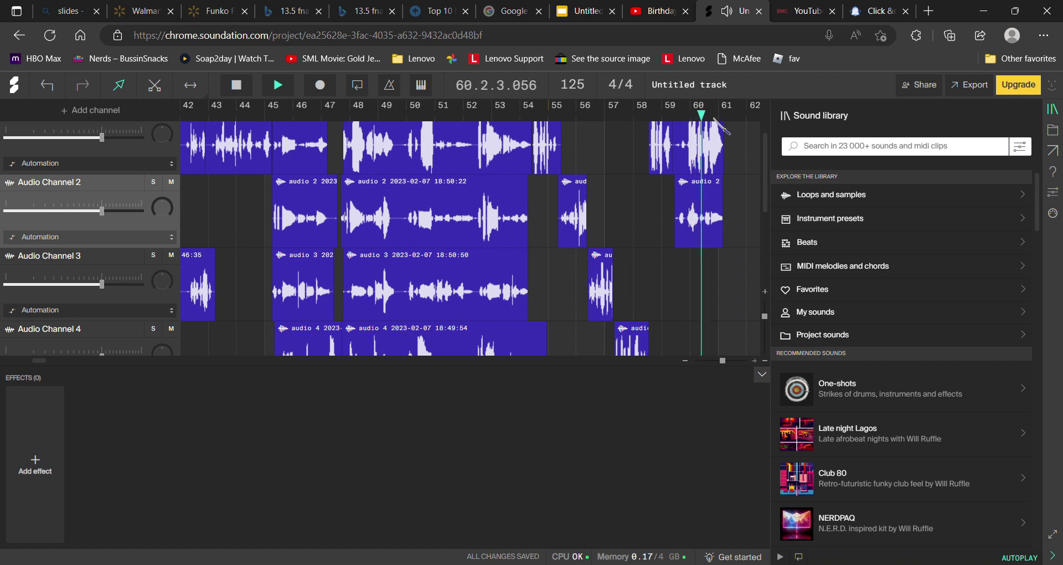
Move the playhead back to bar 58 and record a take on Audio Channel 3 from early bar 59 to the start of bar 61.
{"action": "left_click_drag", "start_coordinate": [711, 120], "coordinate": [633, 122]}
{"action": "left_click", "coordinate": [221, 266]}
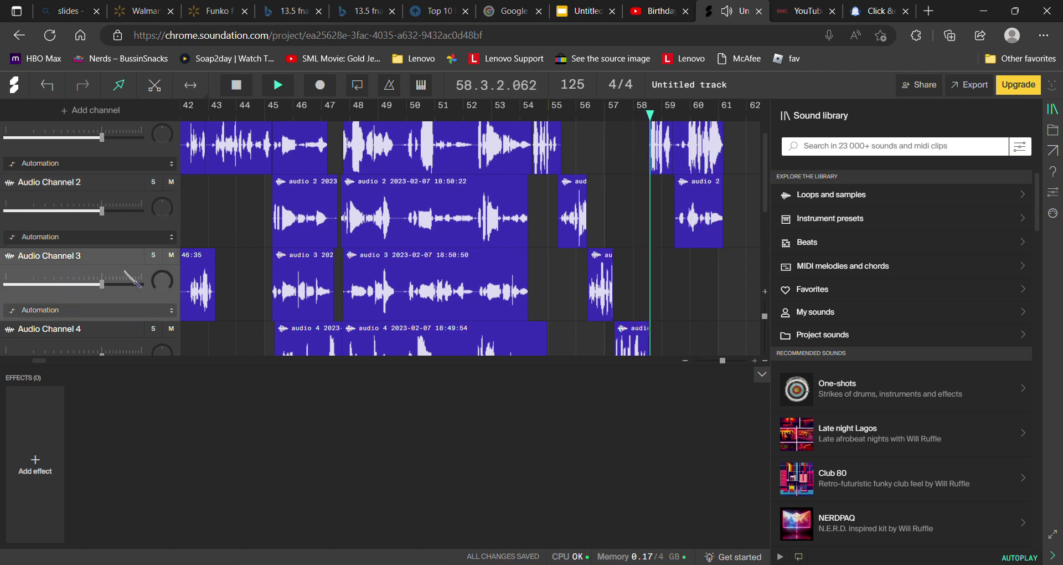
{"action": "left_click", "coordinate": [321, 86]}
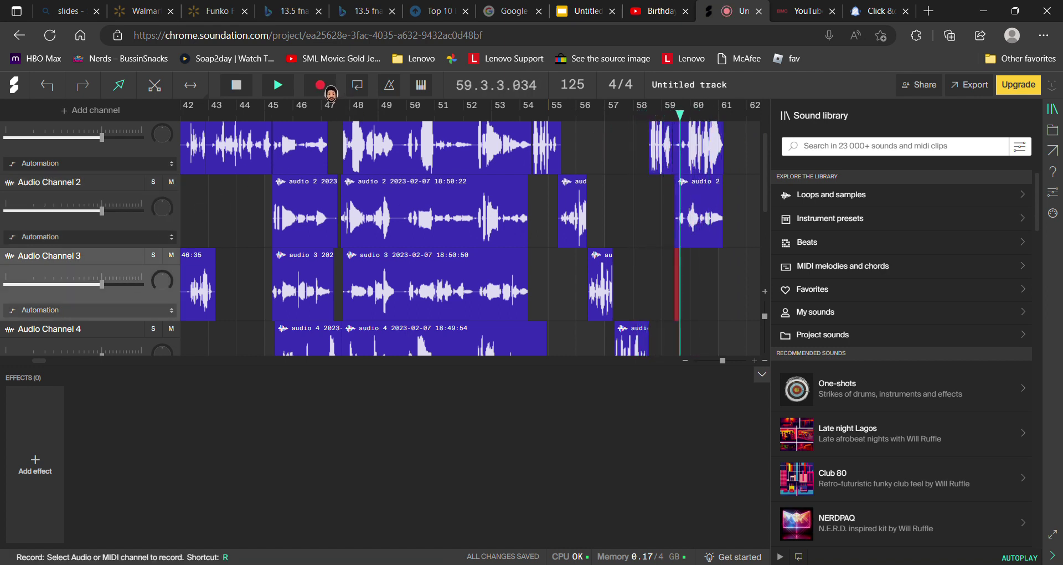
{"action": "left_click", "coordinate": [322, 86]}
Record a take on Audio Channel 4 from mid bar 59 to early bar 61 and listen back.
{"action": "key", "text": "space"}
{"action": "key", "text": "space"}
{"action": "left_click", "coordinate": [83, 338]}
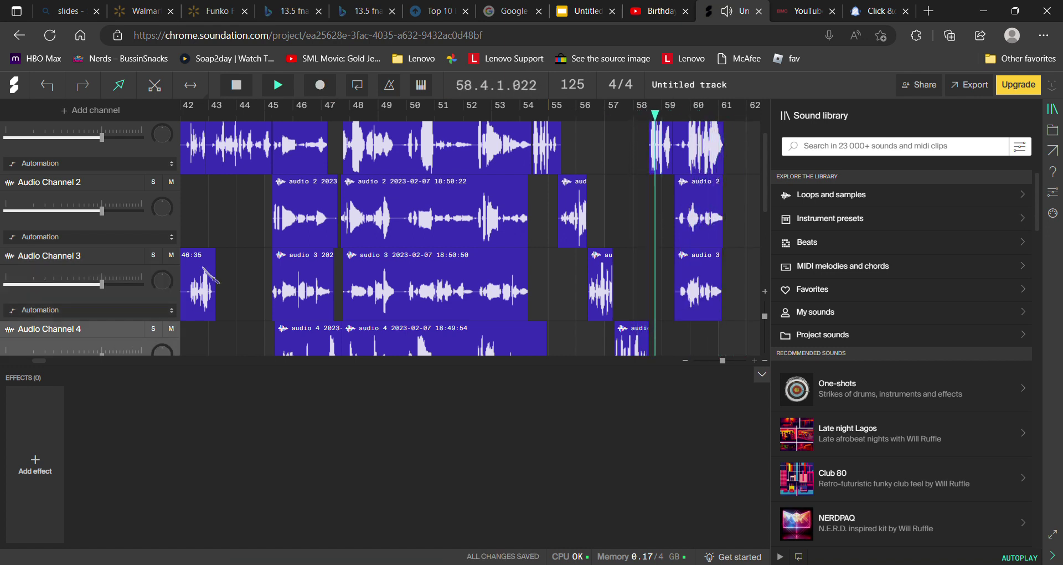
{"action": "left_click", "coordinate": [331, 89]}
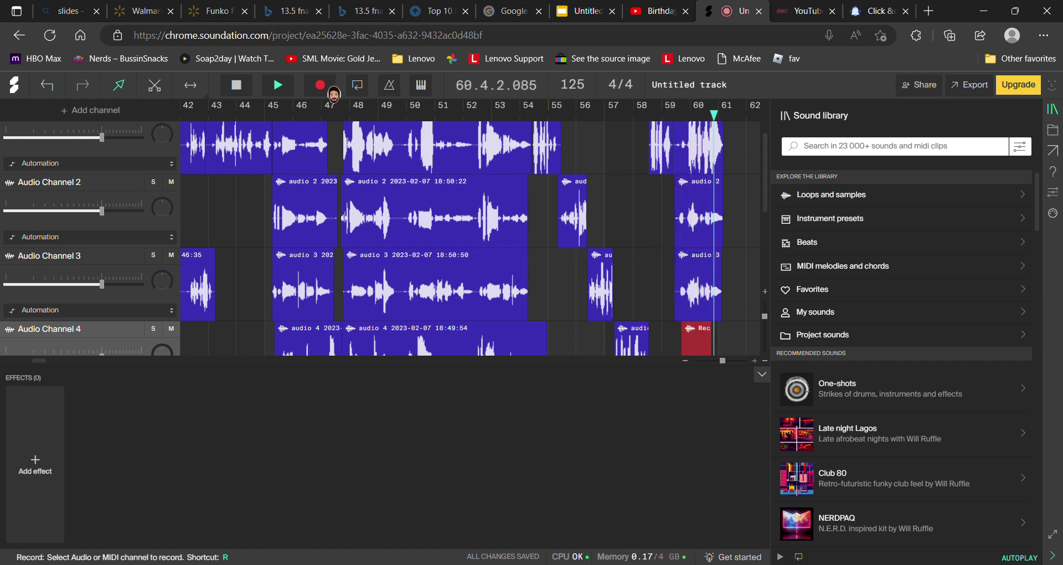
{"action": "left_click", "coordinate": [331, 89]}
{"action": "left_click", "coordinate": [631, 138]}
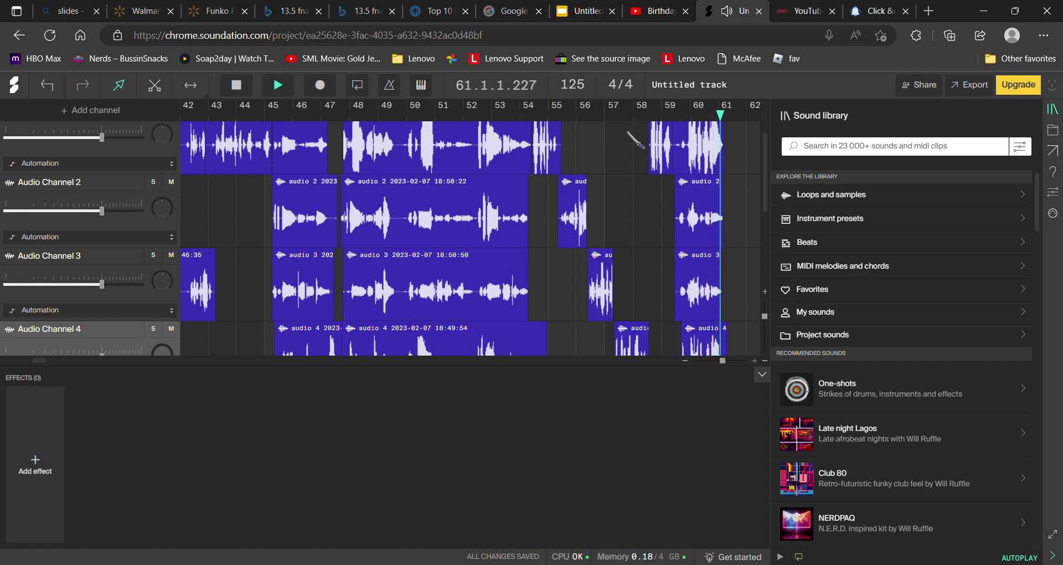
{"action": "left_click", "coordinate": [278, 85]}
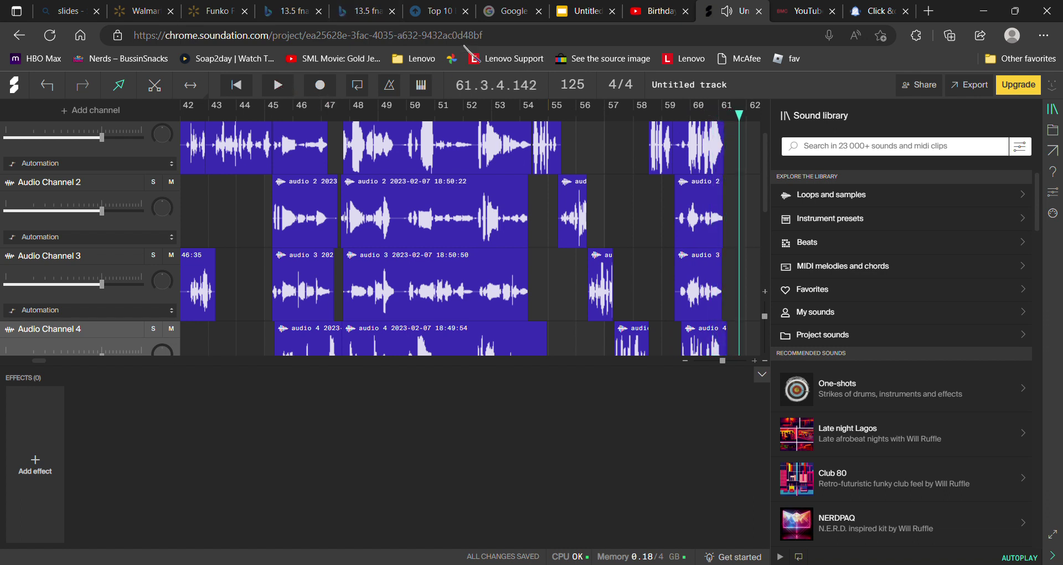
Check the Birthday Star (2001) reference video on YouTube, return to the Soundation project and play the track from bar 60.
{"action": "left_click", "coordinate": [647, 10]}
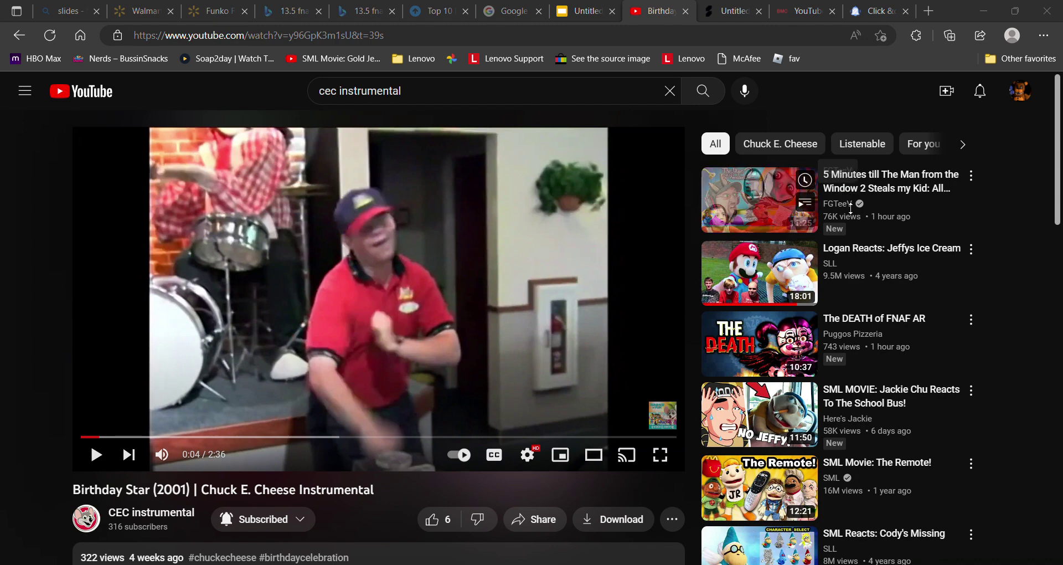
{"action": "left_click", "coordinate": [737, 6]}
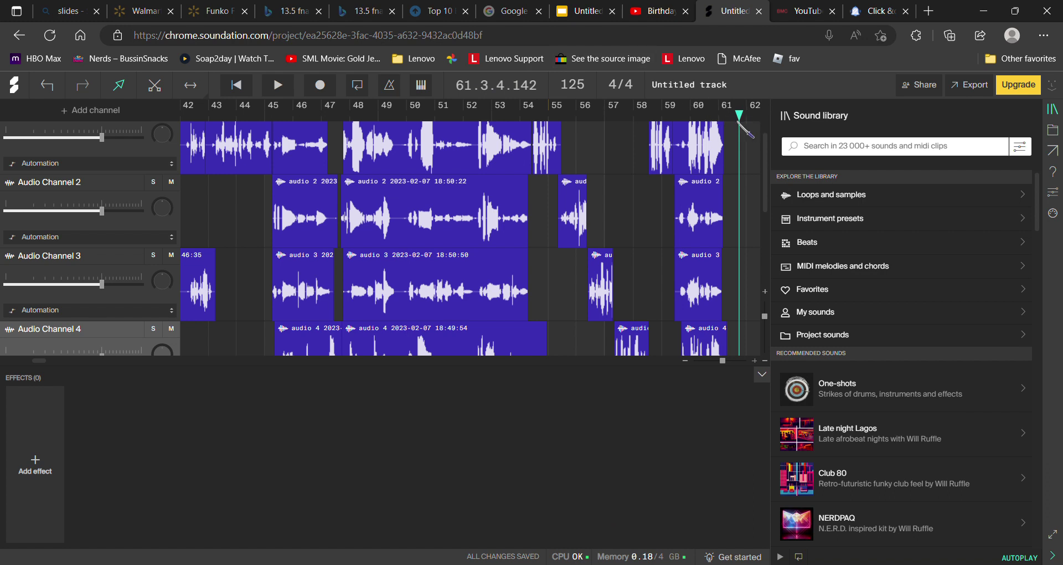
{"action": "left_click_drag", "start_coordinate": [672, 139], "coordinate": [756, 128]}
{"action": "left_click", "coordinate": [688, 141]}
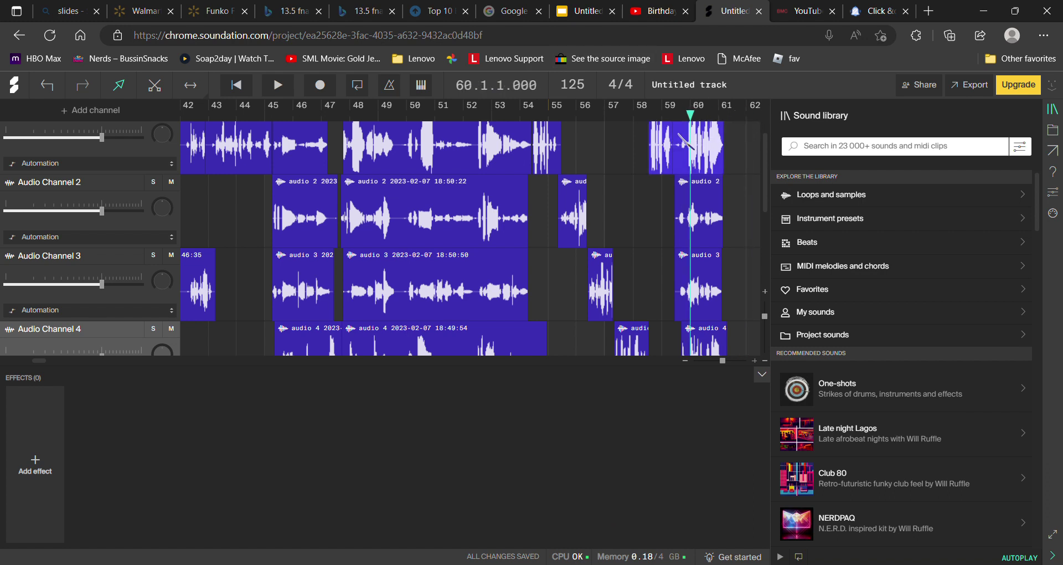
{"action": "left_click", "coordinate": [278, 85]}
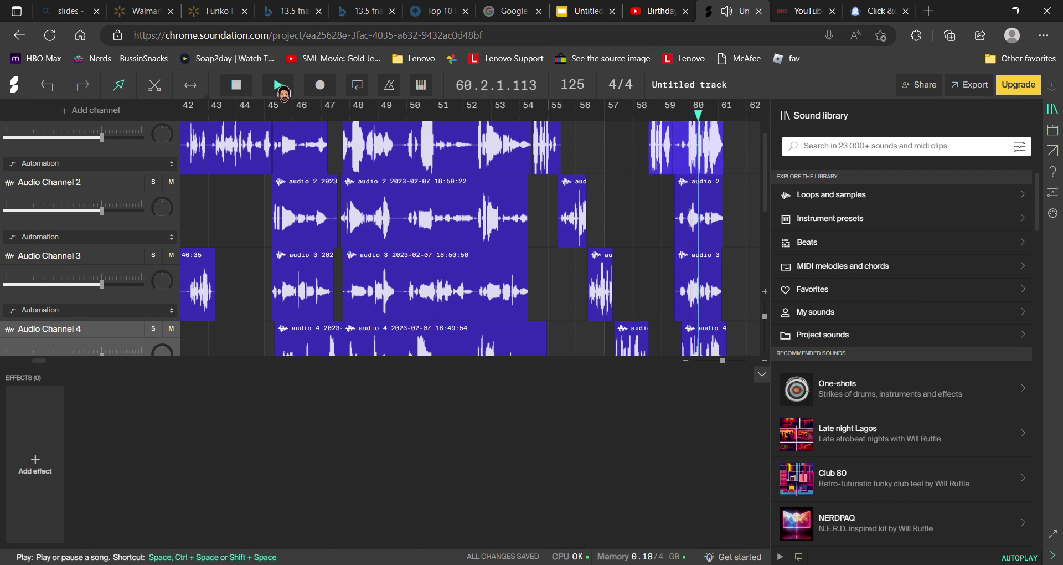
{"action": "left_click", "coordinate": [278, 86]}
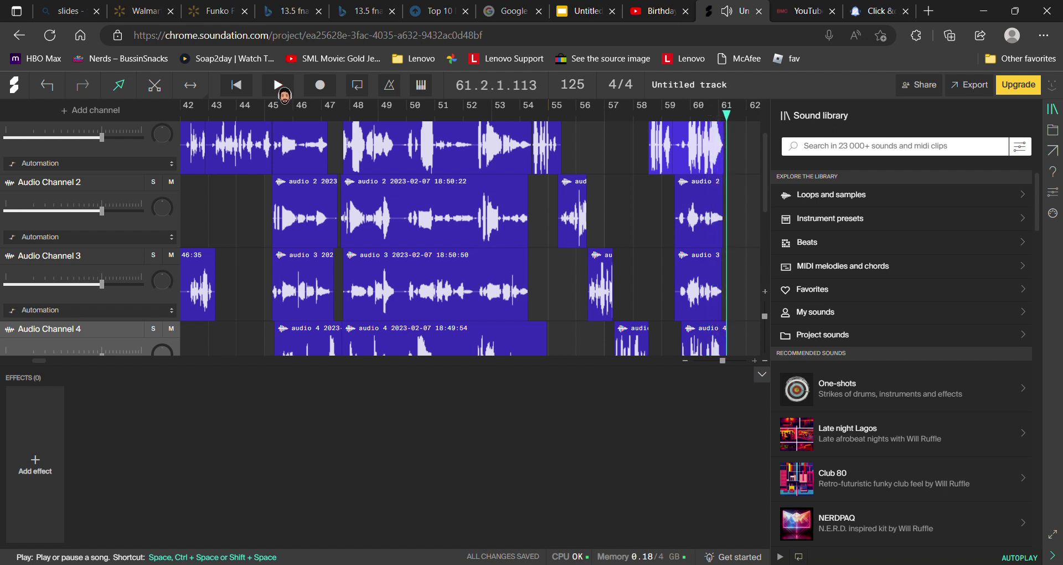
Record a short take on Audio Channel 4 from mid bar 61 to early bar 62.
{"action": "left_click", "coordinate": [278, 86]}
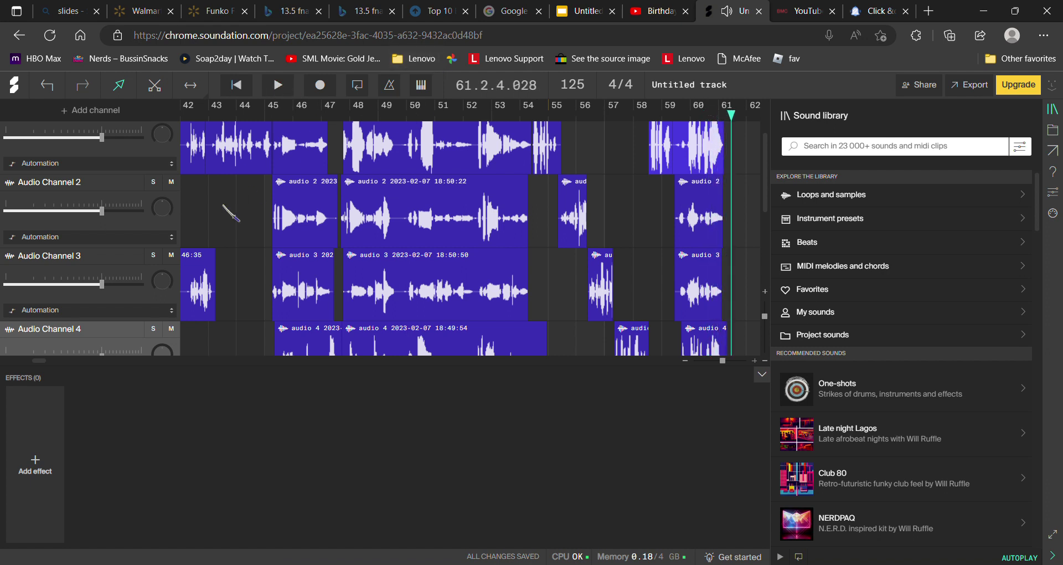
{"action": "left_click", "coordinate": [322, 86]}
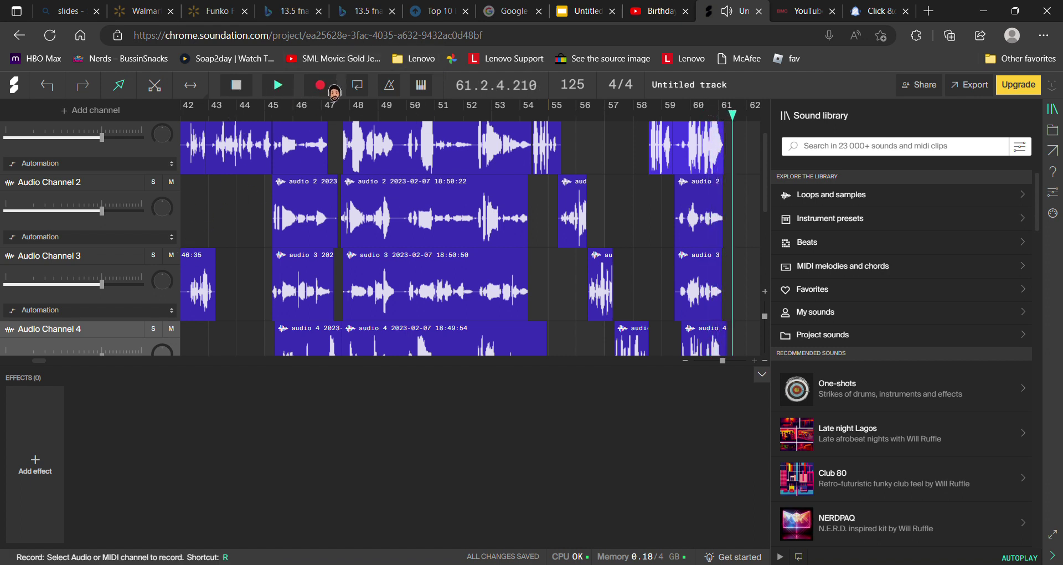
{"action": "left_click", "coordinate": [324, 86]}
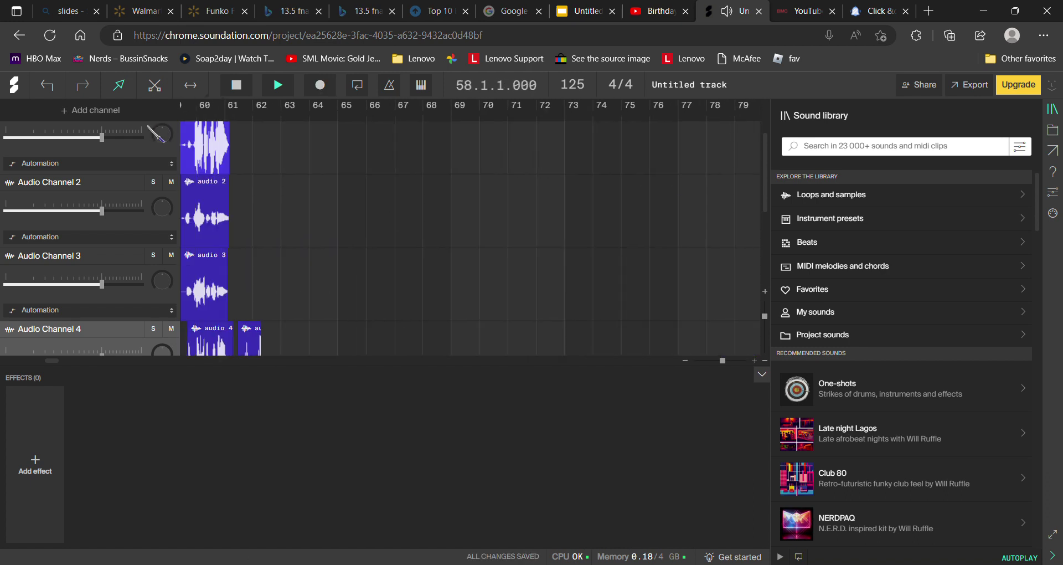
Record a take on Audio Channel 2 from early bar 61 to early bar 62 and replay the section from bar 61.
{"action": "left_click", "coordinate": [128, 183]}
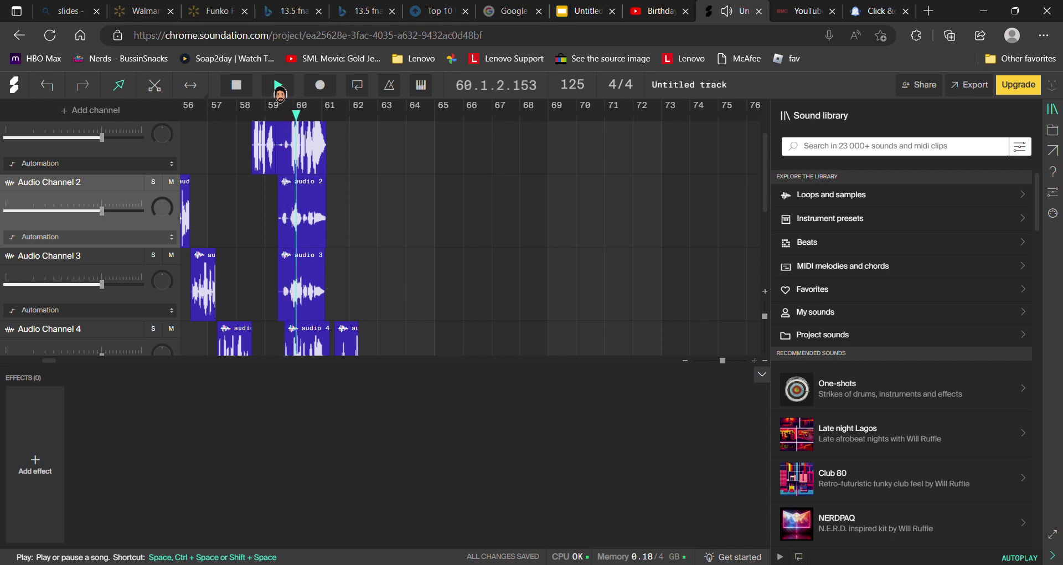
{"action": "left_click", "coordinate": [320, 86]}
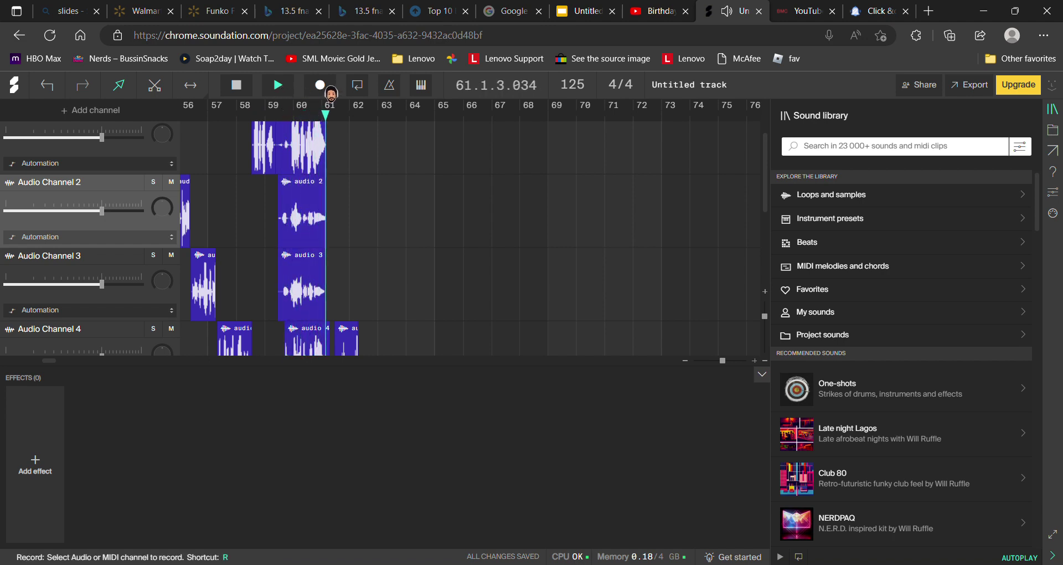
{"action": "left_click", "coordinate": [320, 84]}
{"action": "left_click", "coordinate": [306, 123]}
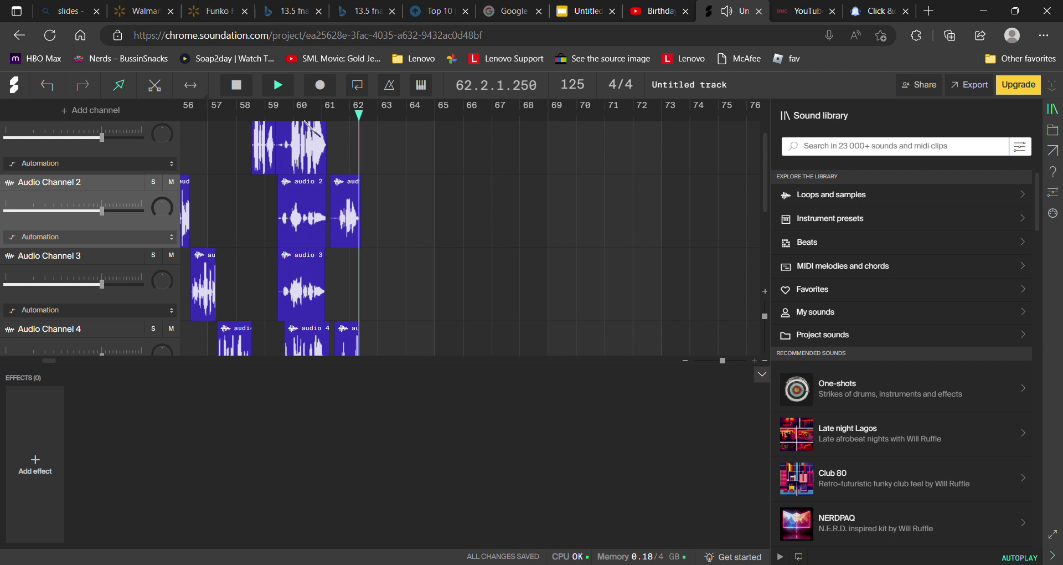
{"action": "left_click_drag", "start_coordinate": [379, 117], "coordinate": [326, 111]}
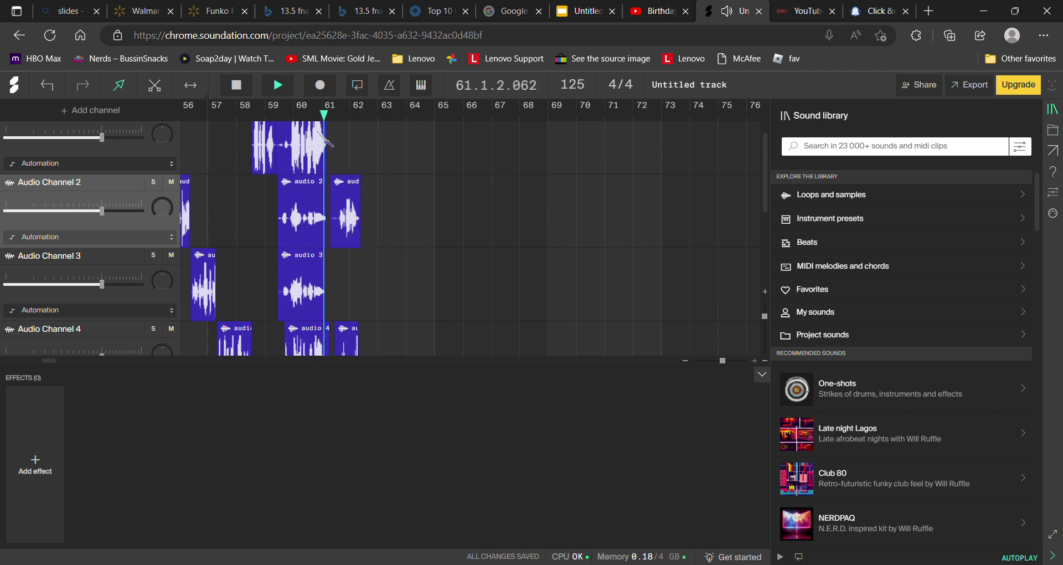
{"action": "left_click", "coordinate": [360, 338]}
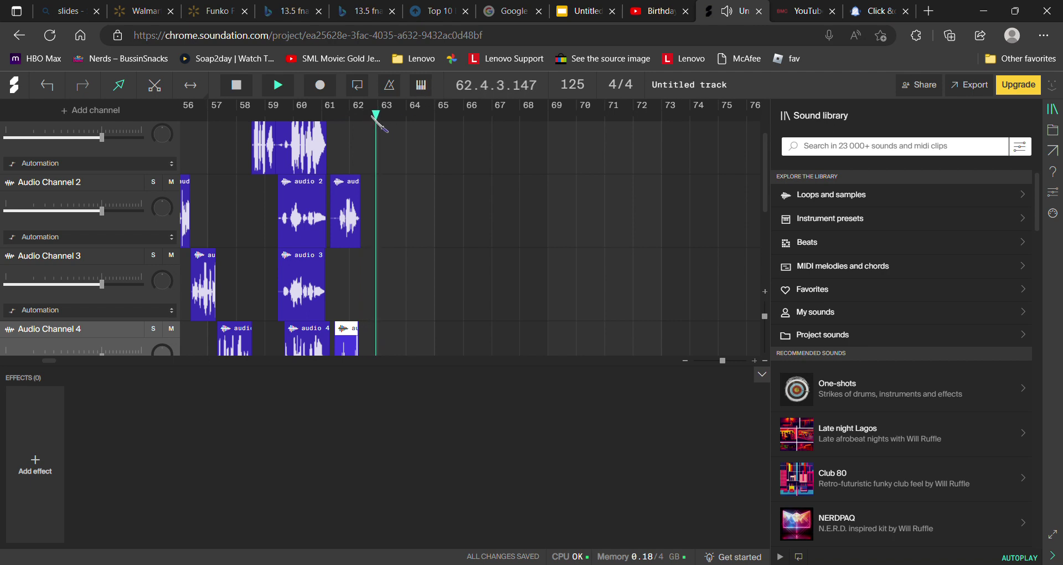
{"action": "left_click_drag", "start_coordinate": [387, 116], "coordinate": [326, 113]}
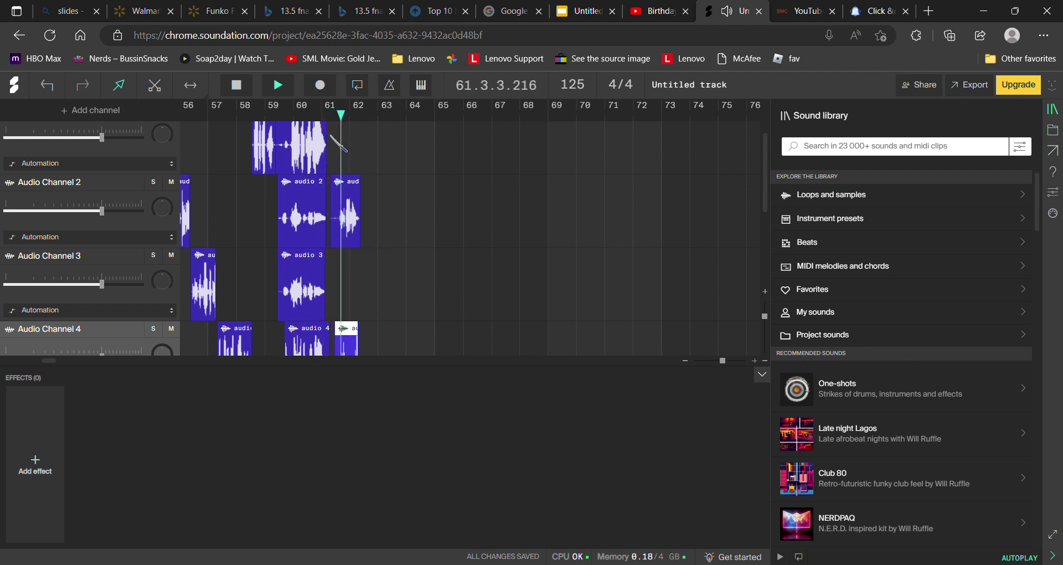
Record a short take on Audio Channel 1 from early bar 61 to the start of bar 62.
{"action": "left_click", "coordinate": [115, 160]}
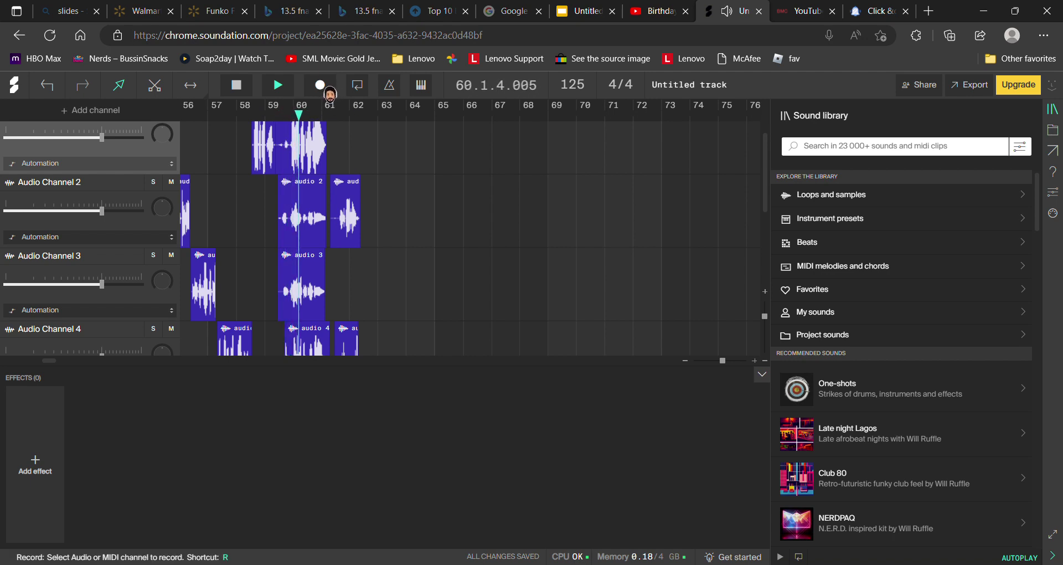
{"action": "left_click", "coordinate": [321, 85]}
{"action": "left_click", "coordinate": [321, 85]}
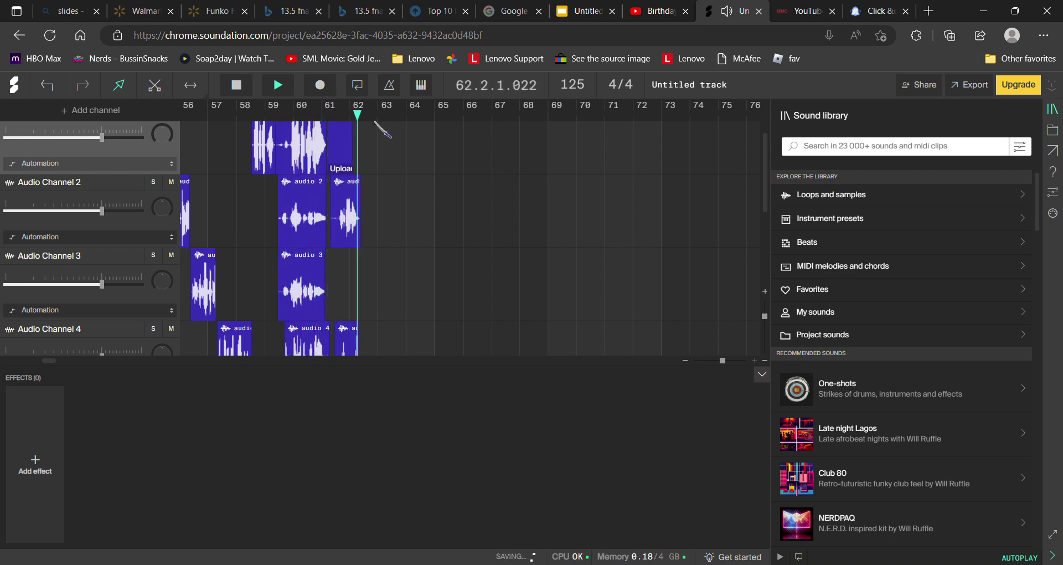
Record a matching take on Audio Channel 3 from early bar 61 to early bar 62.
{"action": "left_click", "coordinate": [324, 117]}
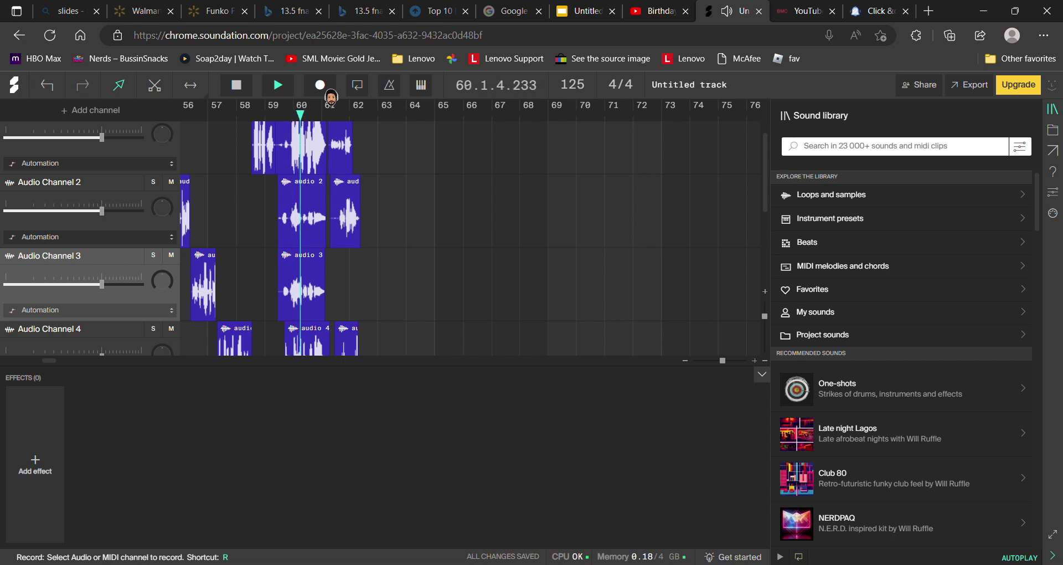
{"action": "left_click", "coordinate": [320, 85]}
{"action": "left_click", "coordinate": [320, 85]}
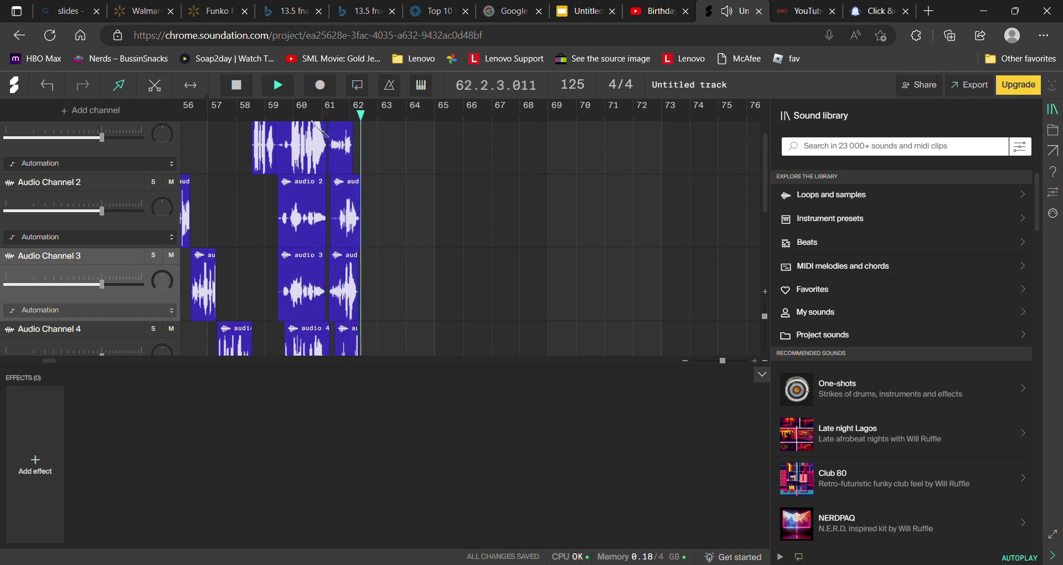
Try a take on Audio Channel 3 from early bar 63 to the end of bar 65, listen back and delete the clip.
{"action": "left_click", "coordinate": [321, 87]}
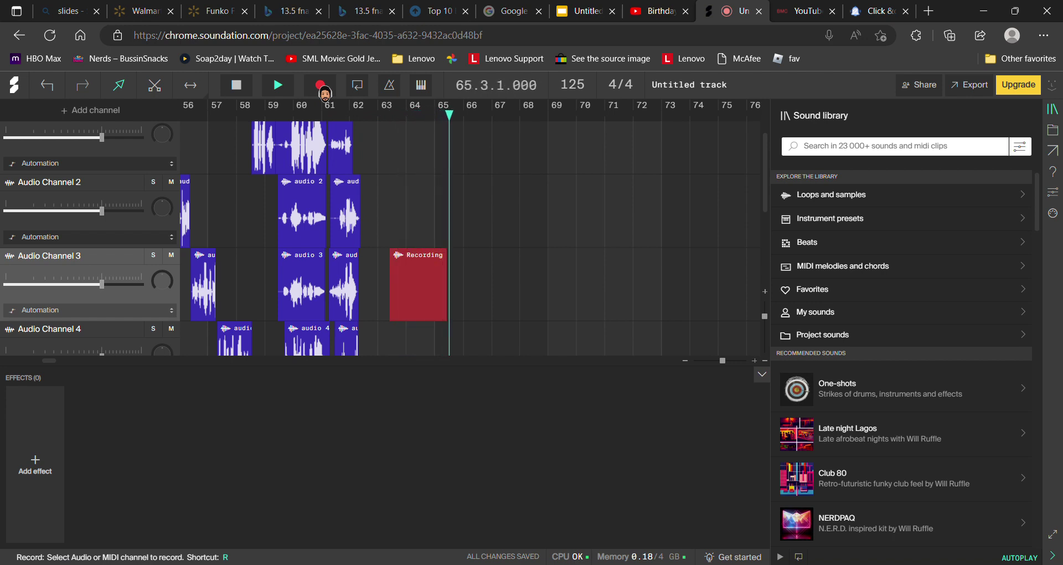
{"action": "key", "text": "space"}
{"action": "left_click", "coordinate": [408, 128]}
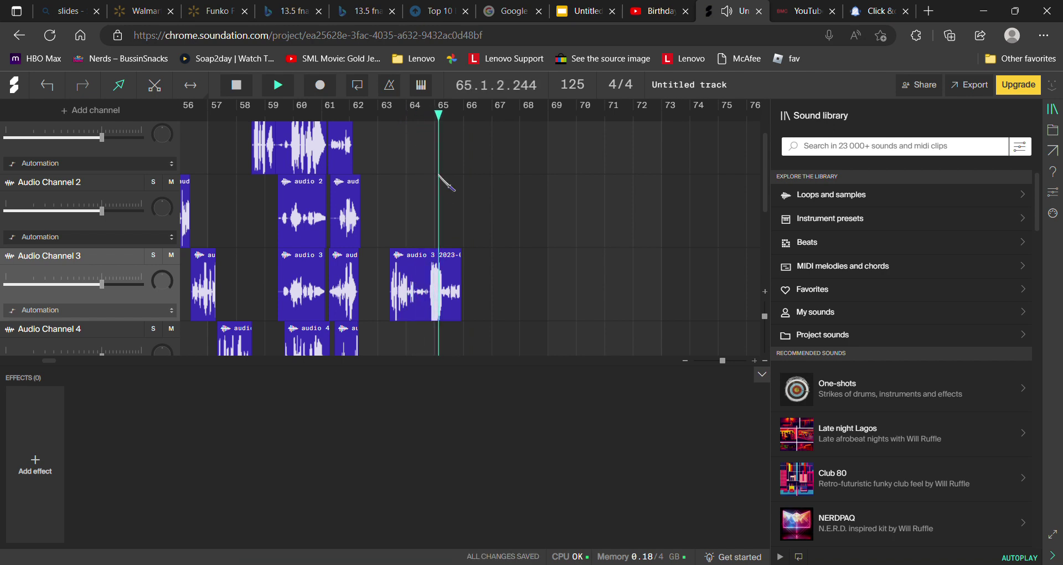
{"action": "left_click", "coordinate": [354, 145]}
{"action": "left_click", "coordinate": [288, 95]}
{"action": "right_click", "coordinate": [452, 289]}
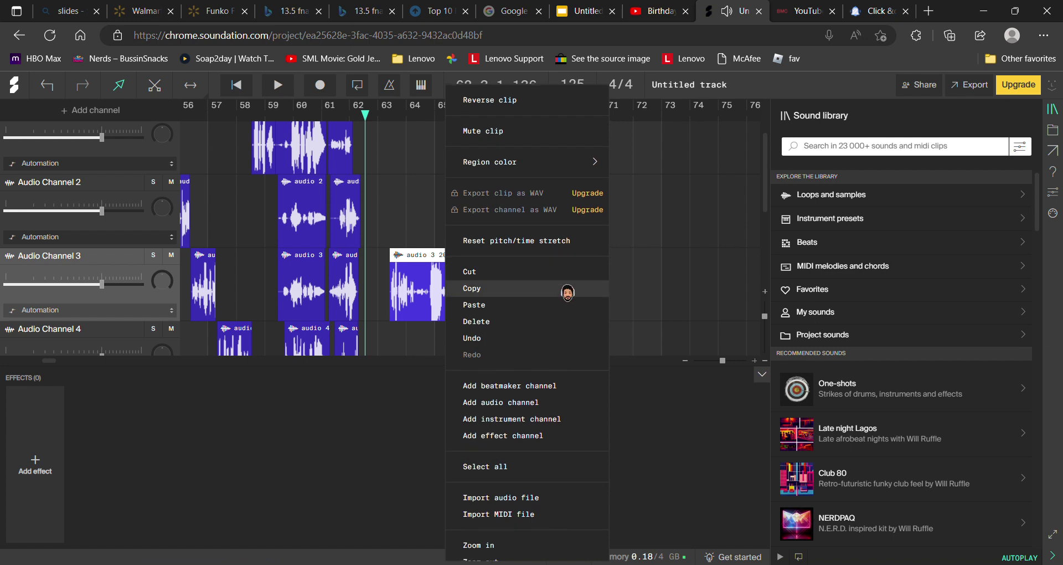
{"action": "left_click", "coordinate": [536, 318]}
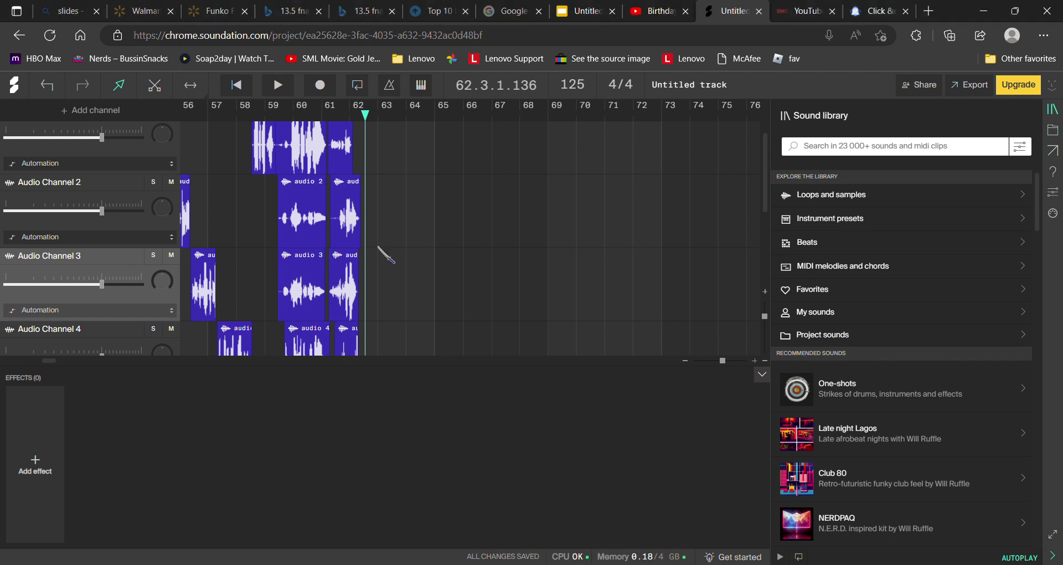
Try a take on Audio Channel 1 from early bar 63 to mid bar 68, listen back and delete the clip.
{"action": "left_click", "coordinate": [318, 126]}
{"action": "left_click_drag", "start_coordinate": [365, 114], "coordinate": [322, 114]}
{"action": "left_click", "coordinate": [278, 85]}
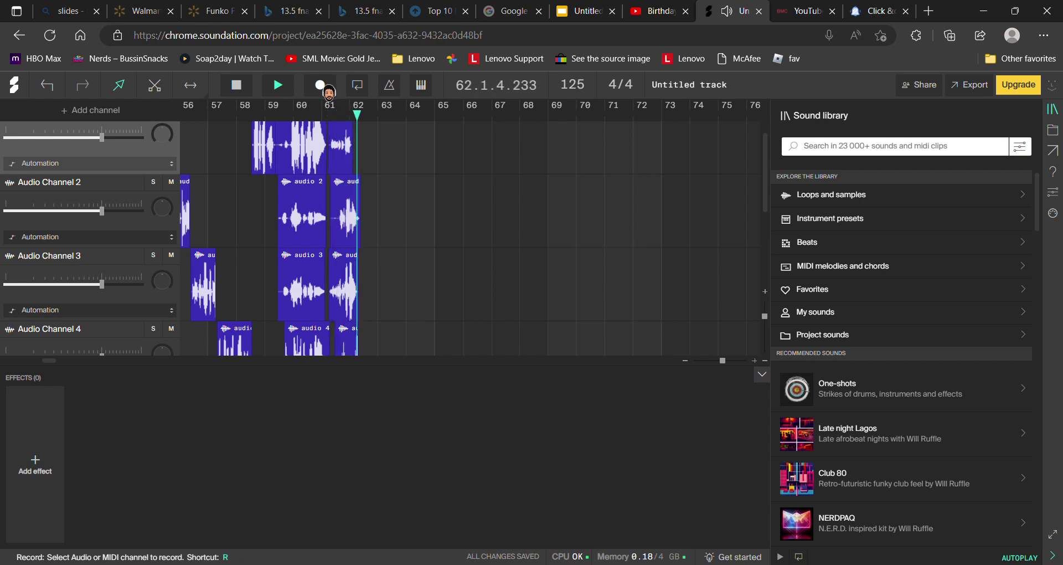
{"action": "left_click", "coordinate": [320, 85]}
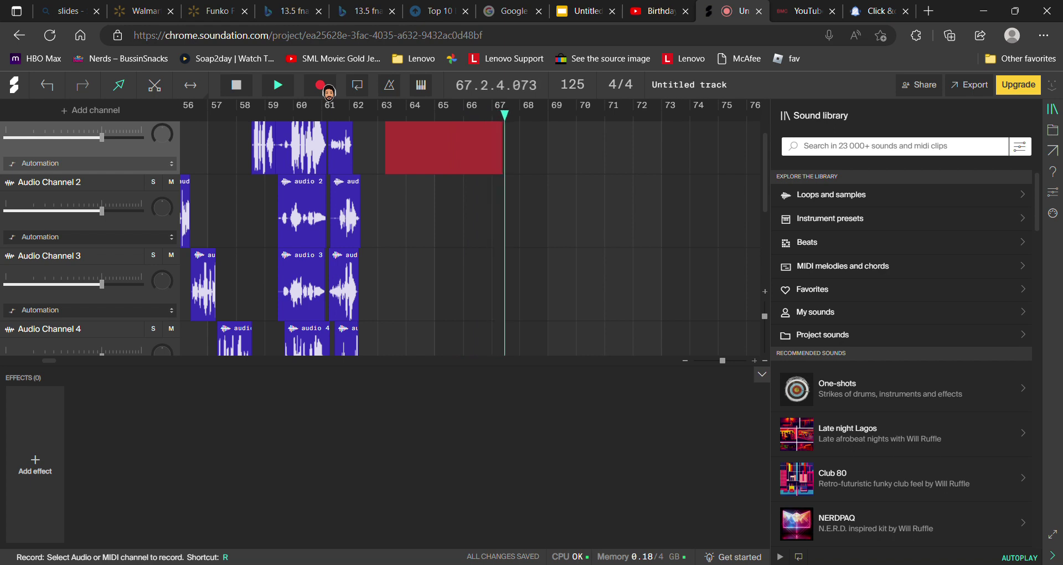
{"action": "left_click", "coordinate": [320, 85]}
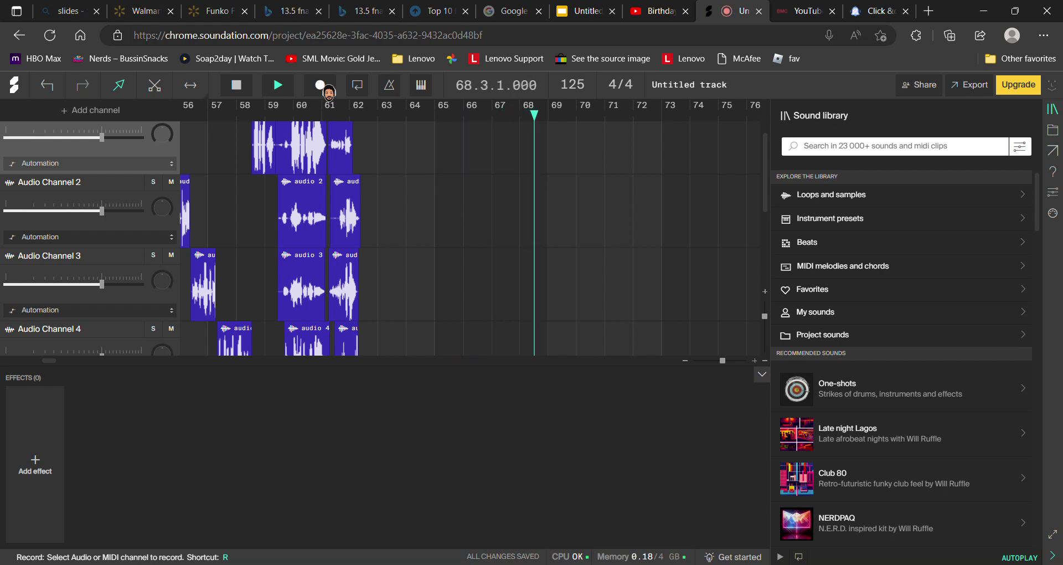
{"action": "left_click_drag", "start_coordinate": [550, 115], "coordinate": [501, 136]}
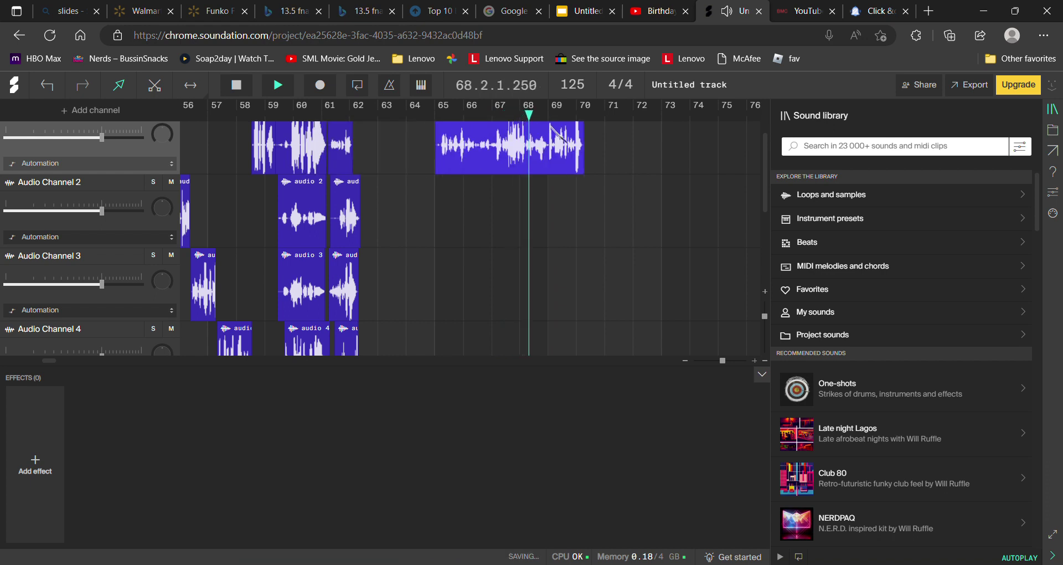
{"action": "left_click", "coordinate": [461, 143]}
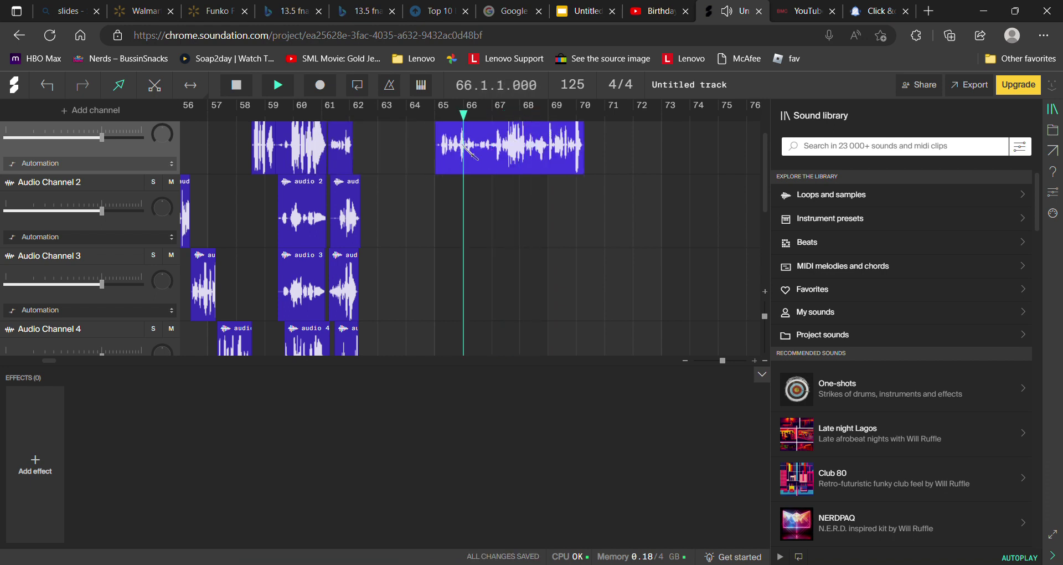
{"action": "right_click", "coordinate": [490, 151]}
{"action": "scroll", "coordinate": [553, 233], "scroll_direction": "down", "scroll_amount": 1}
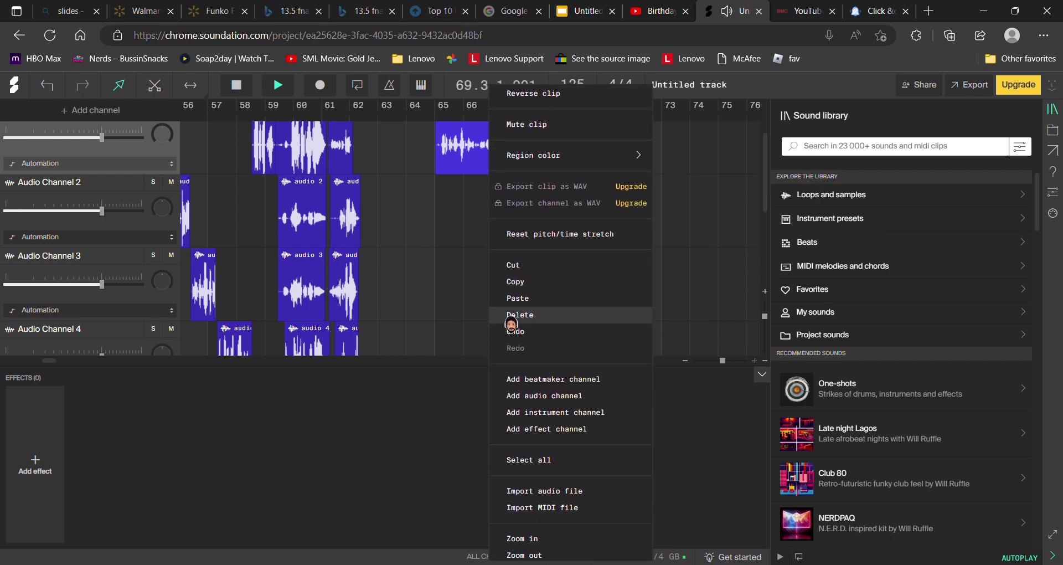
{"action": "left_click", "coordinate": [510, 316]}
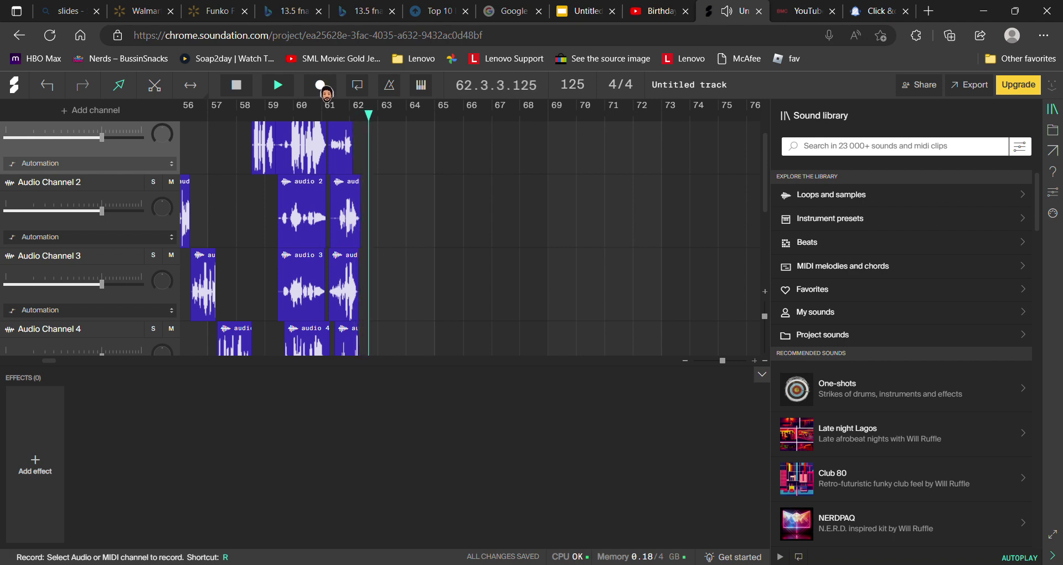
Record a long take on Audio Channel 1 from early bar 63 to about the start of bar 74.
{"action": "left_click", "coordinate": [321, 85]}
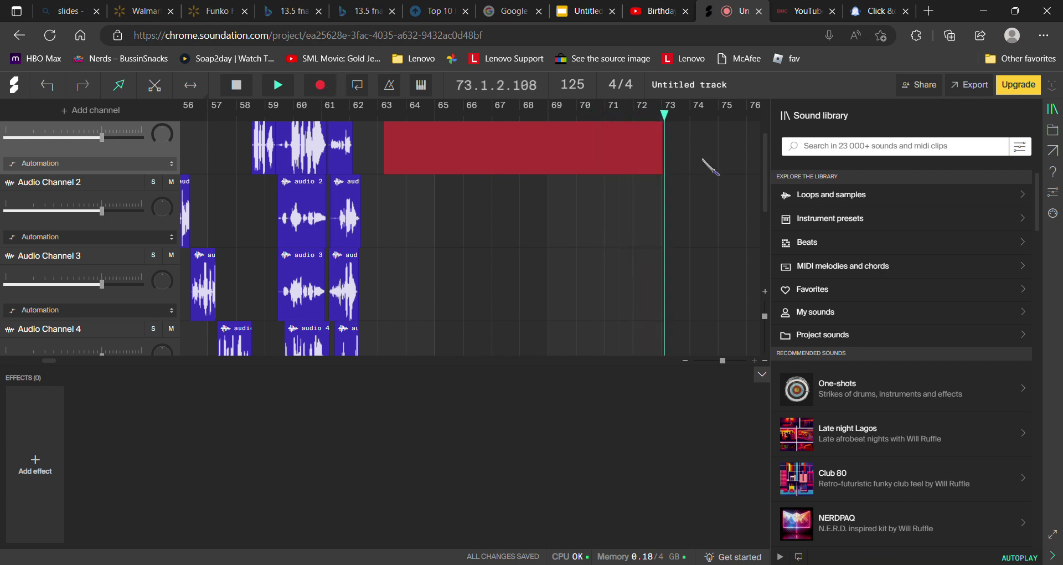
{"action": "left_click", "coordinate": [320, 84]}
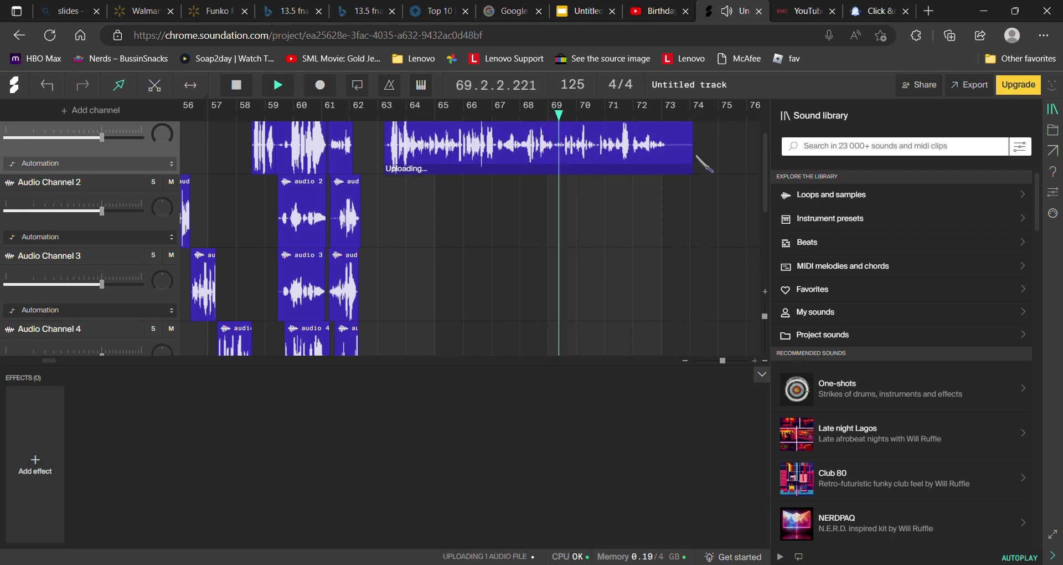
Trim the end of the long bar 63 clip on Audio Channel 1 back to early bar 73 and restart playback.
{"action": "left_click_drag", "start_coordinate": [697, 157], "coordinate": [672, 160]}
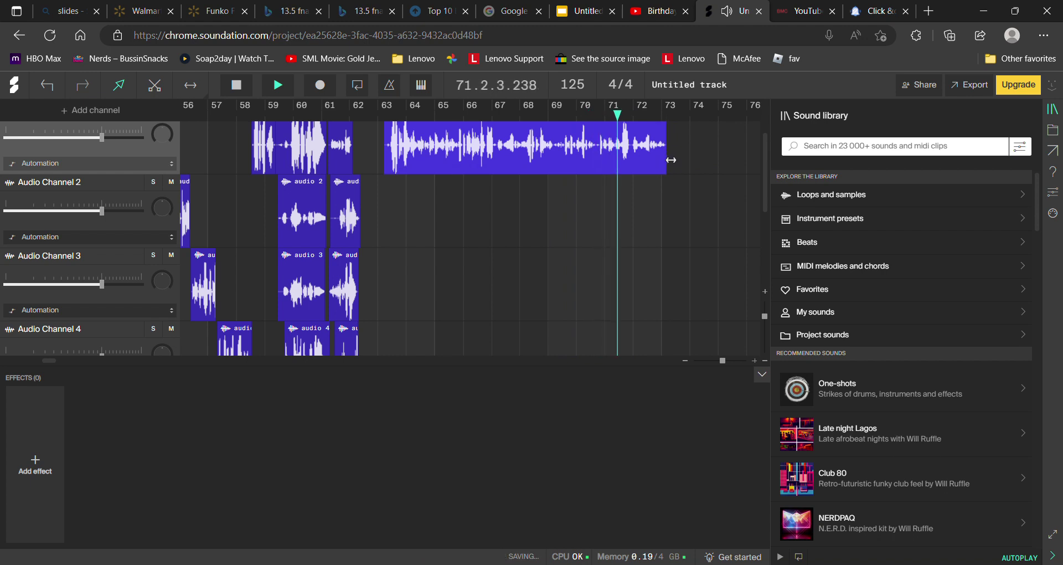
{"action": "key", "text": "space"}
{"action": "key", "text": "space"}
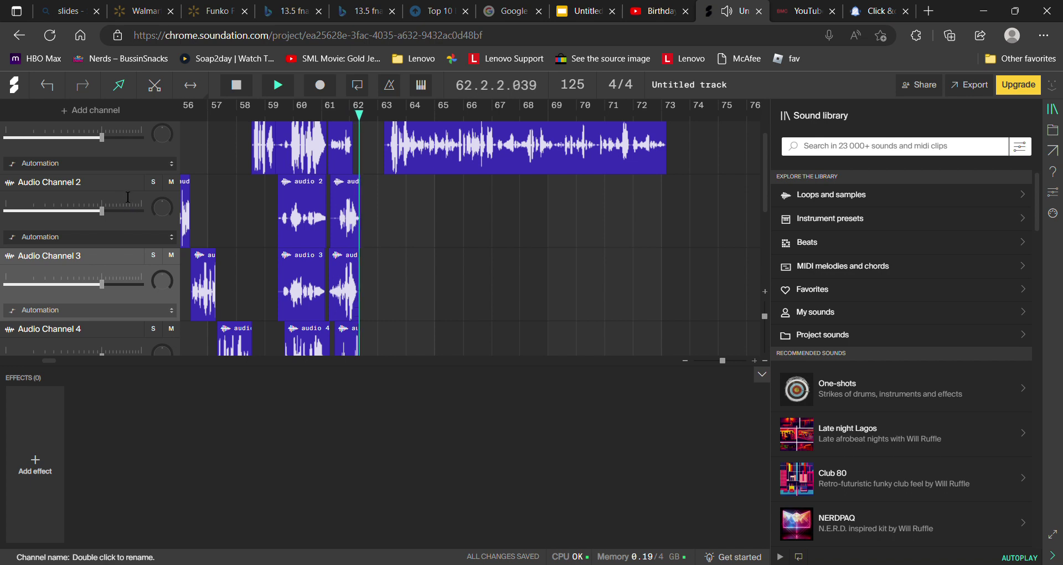
Record a long take on Audio Channel 2 from bar 63 to the start of bar 73.
{"action": "left_click", "coordinate": [133, 222]}
{"action": "left_click", "coordinate": [321, 86]}
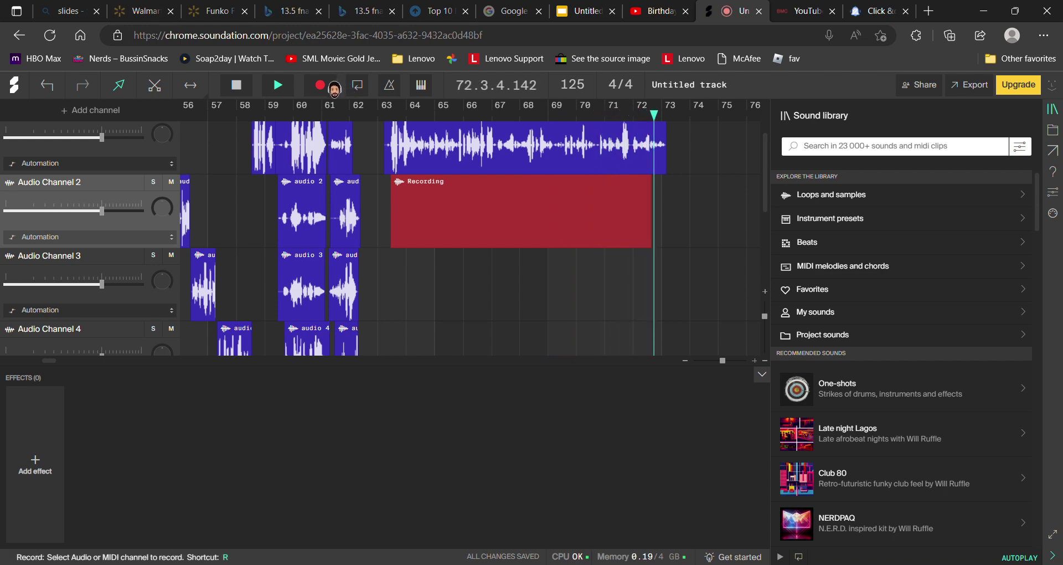
{"action": "left_click", "coordinate": [320, 85]}
{"action": "key", "text": "space"}
Record a take on Audio Channel 3 from bar 63 to the first half of bar 68.
{"action": "left_click", "coordinate": [176, 259]}
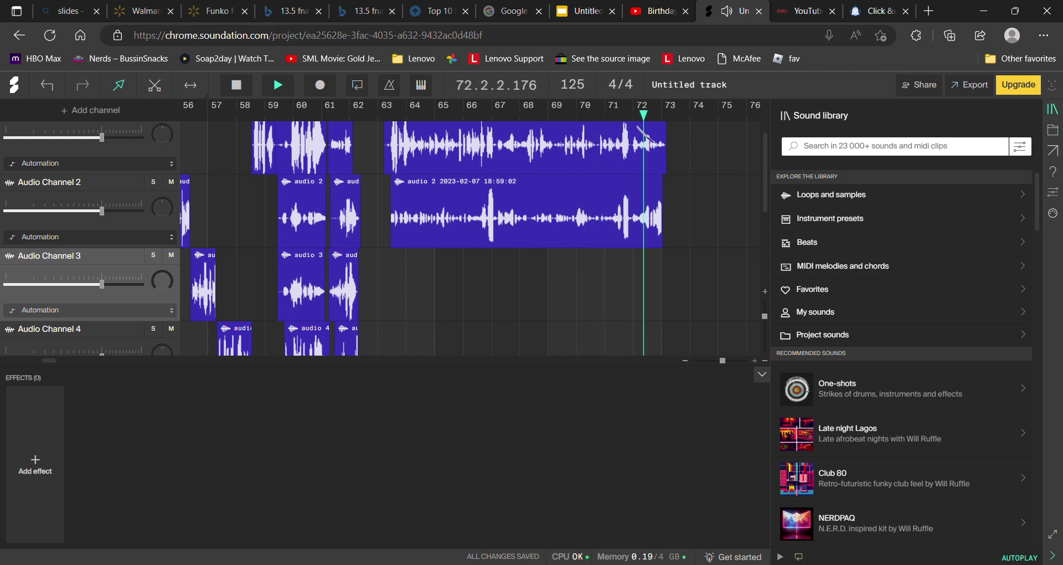
{"action": "left_click_drag", "start_coordinate": [664, 116], "coordinate": [349, 185]}
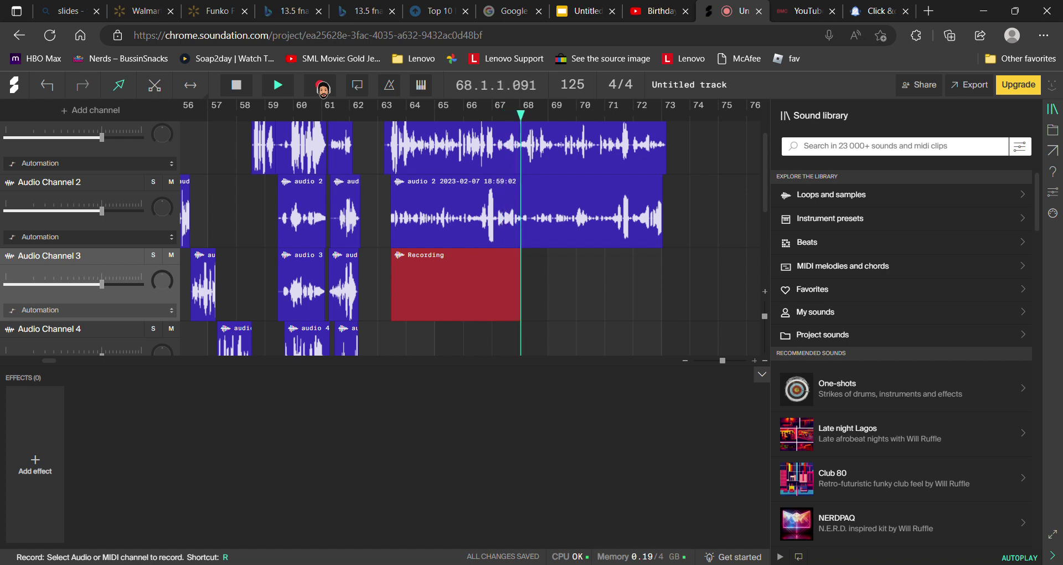
{"action": "left_click", "coordinate": [321, 86]}
Record a second take on Audio Channel 3 directly after the first, from bar 68 to early bar 73.
{"action": "left_click_drag", "start_coordinate": [543, 116], "coordinate": [415, 127]}
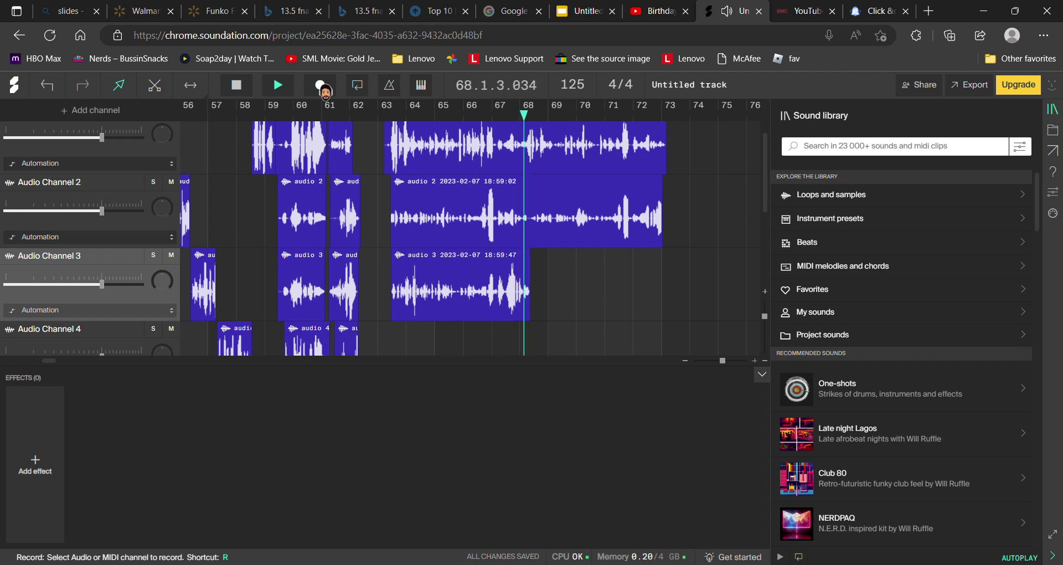
{"action": "left_click", "coordinate": [324, 87]}
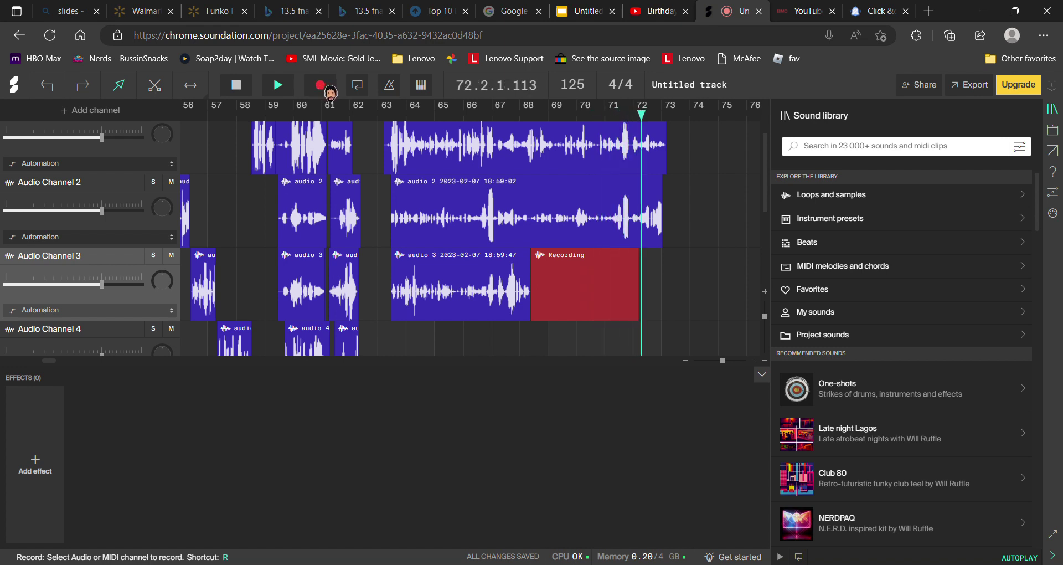
{"action": "left_click", "coordinate": [321, 86]}
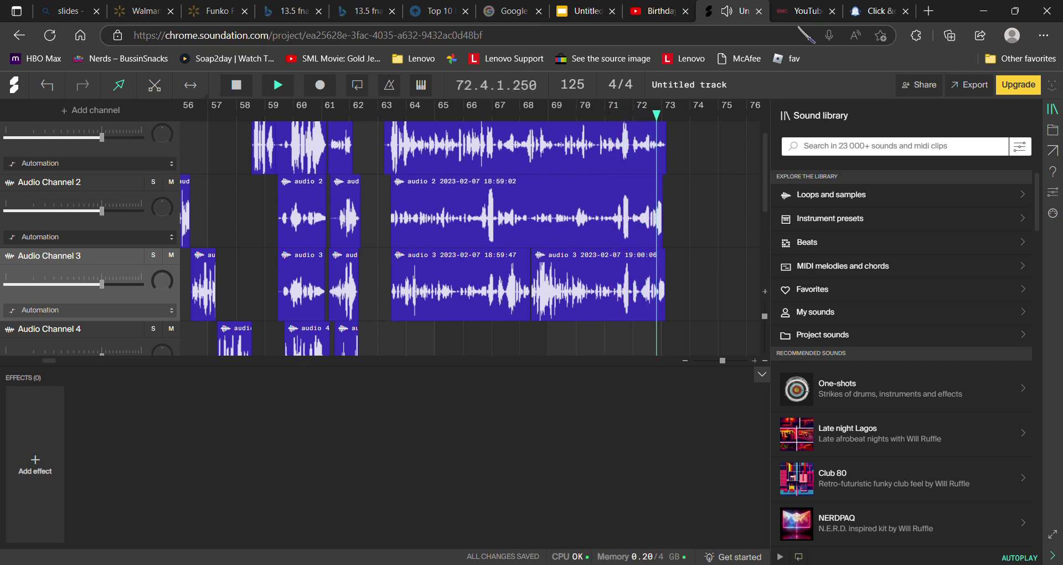
Record a take on Audio Channel 4 from bar 63 to the first half of bar 68.
{"action": "left_click_drag", "start_coordinate": [664, 114], "coordinate": [382, 122]}
{"action": "left_click", "coordinate": [138, 351]}
{"action": "key", "text": "space"}
{"action": "left_click", "coordinate": [332, 106]}
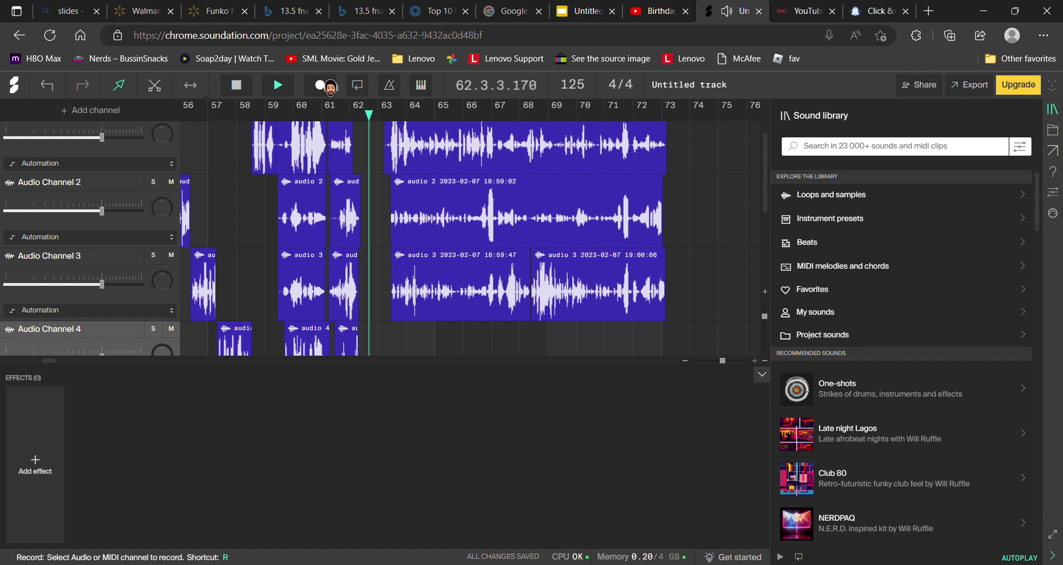
{"action": "left_click", "coordinate": [330, 87]}
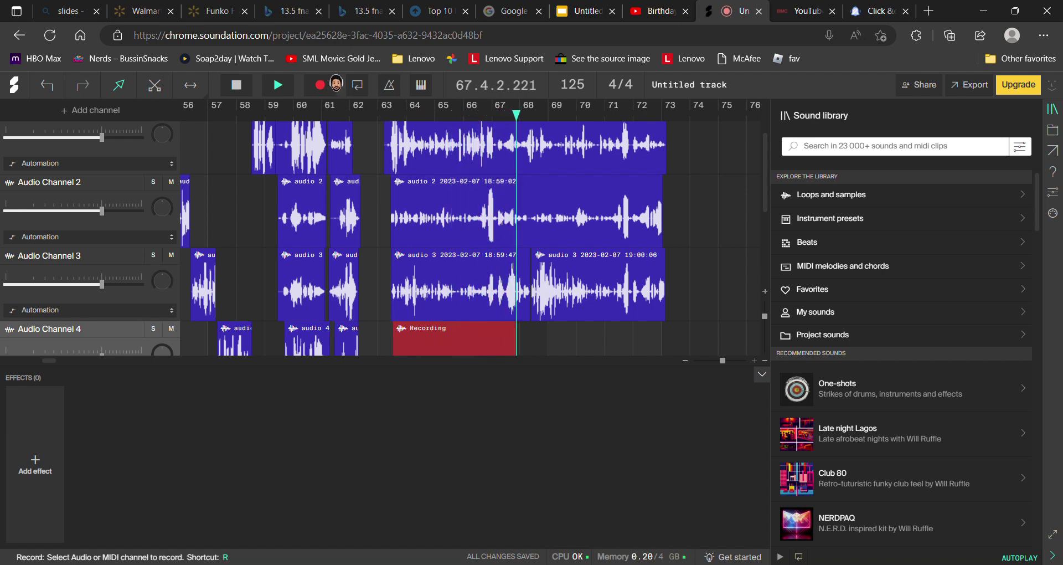
{"action": "left_click", "coordinate": [320, 84]}
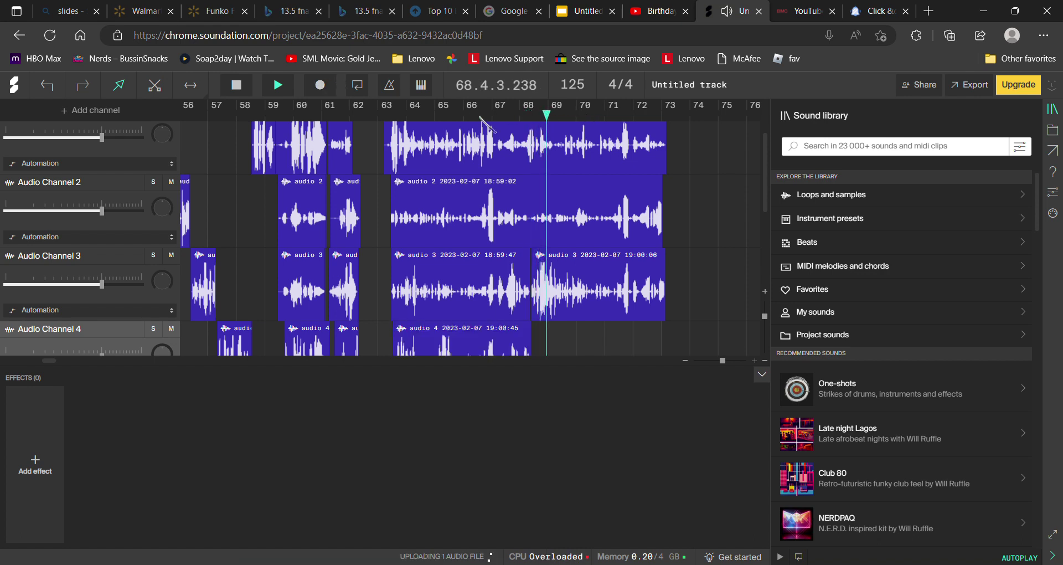
Turn off loop playback and record a second take on Audio Channel 4 from bar 68 to early bar 73.
{"action": "left_click", "coordinate": [387, 105]}
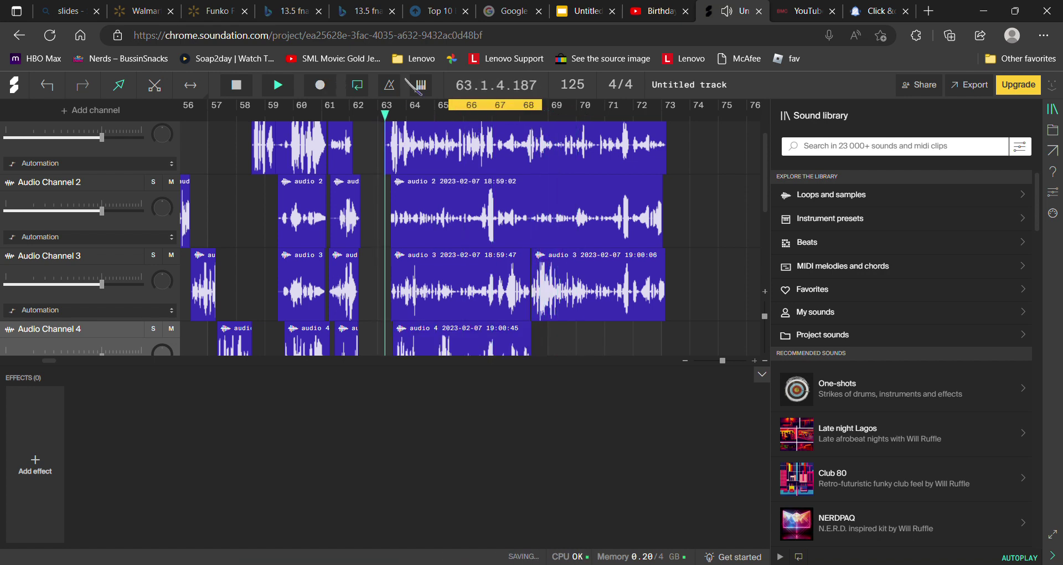
{"action": "left_click", "coordinate": [360, 86]}
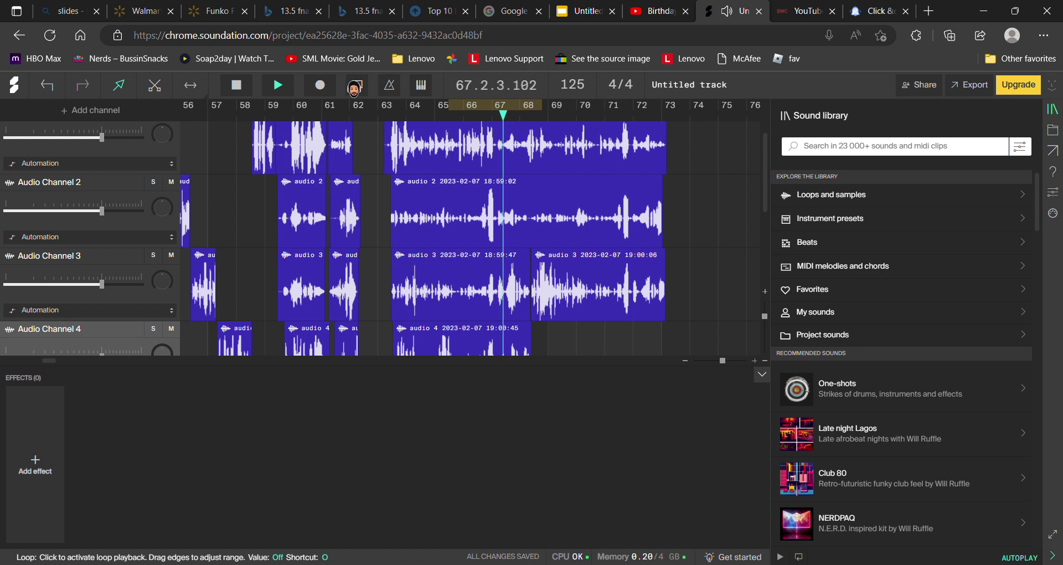
{"action": "left_click", "coordinate": [314, 88]}
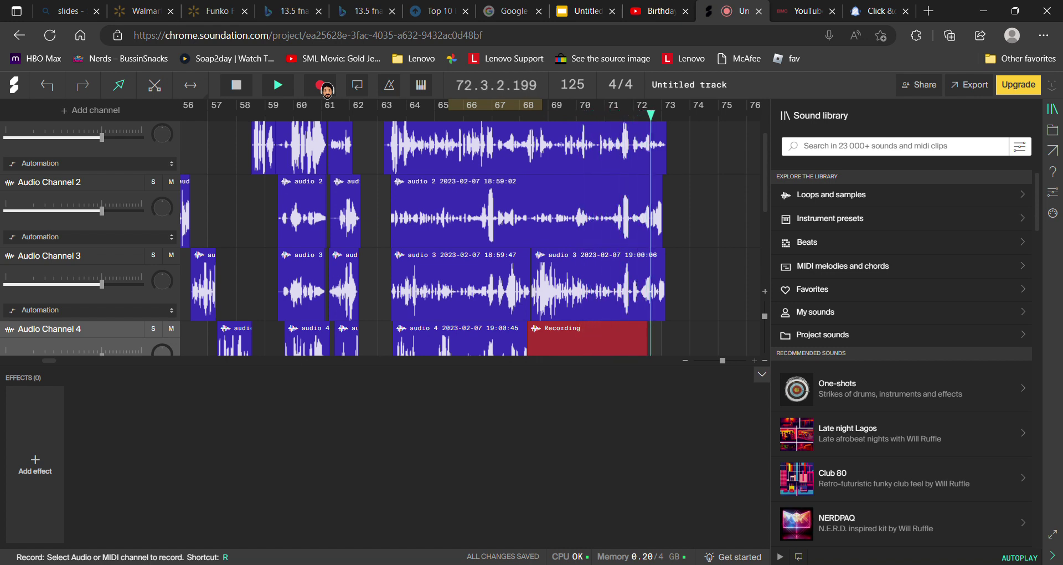
{"action": "left_click", "coordinate": [320, 85]}
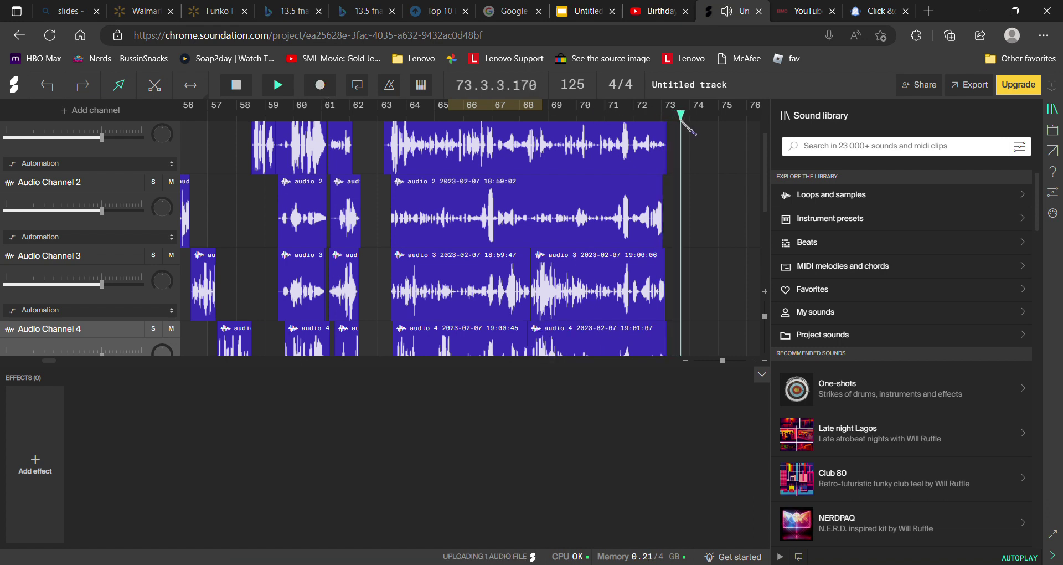
Play back the new takes on the four audio channels between bars 63 and 73.
{"action": "key", "text": "space"}
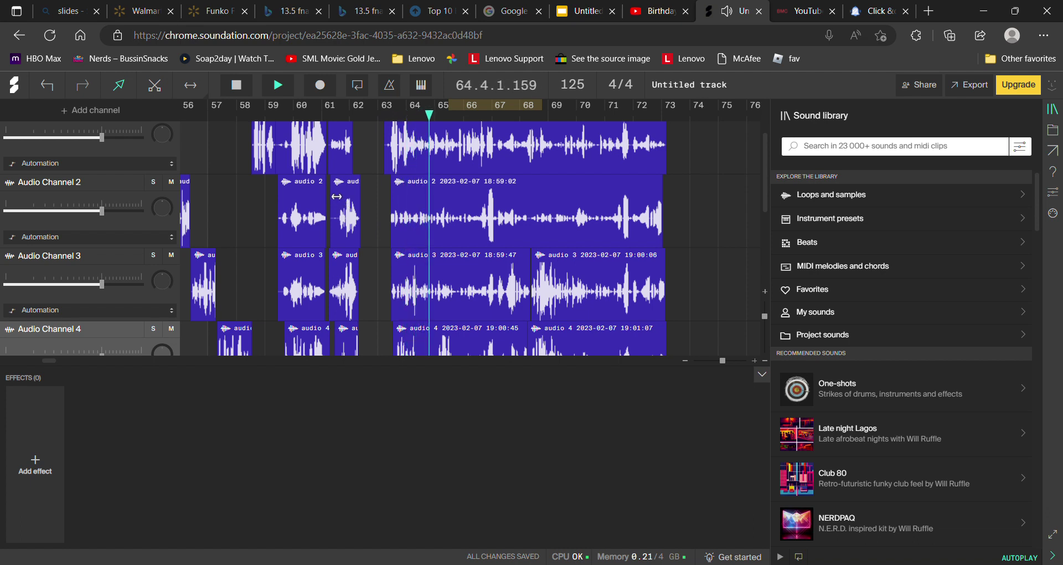
{"action": "left_click", "coordinate": [278, 85]}
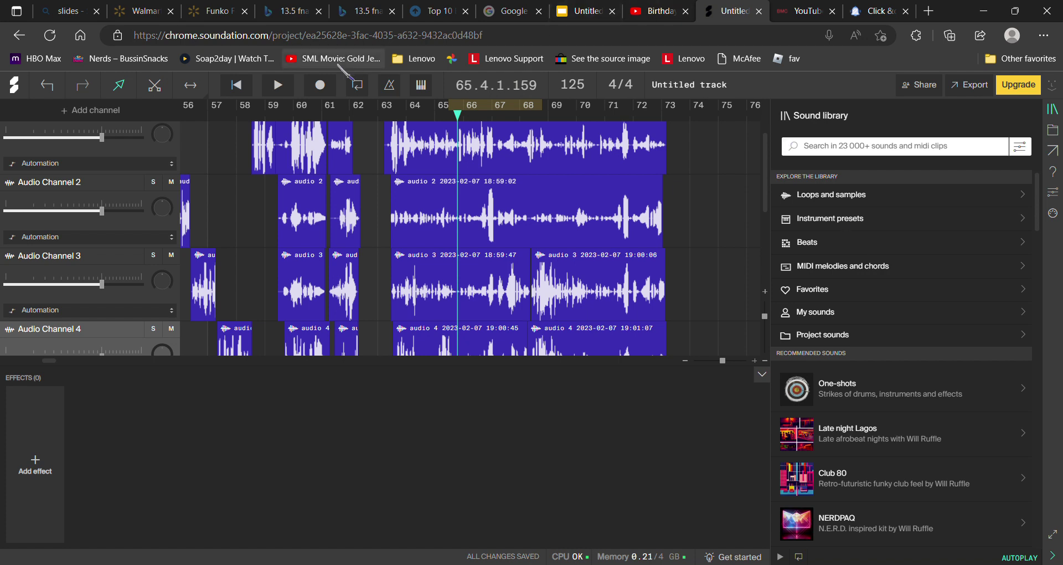
{"action": "left_click", "coordinate": [289, 84]}
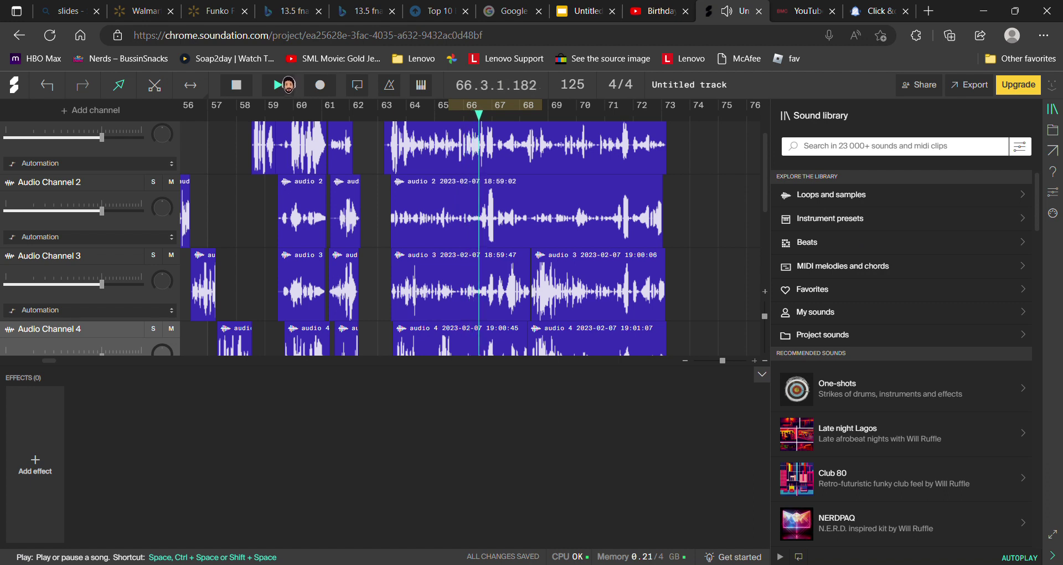
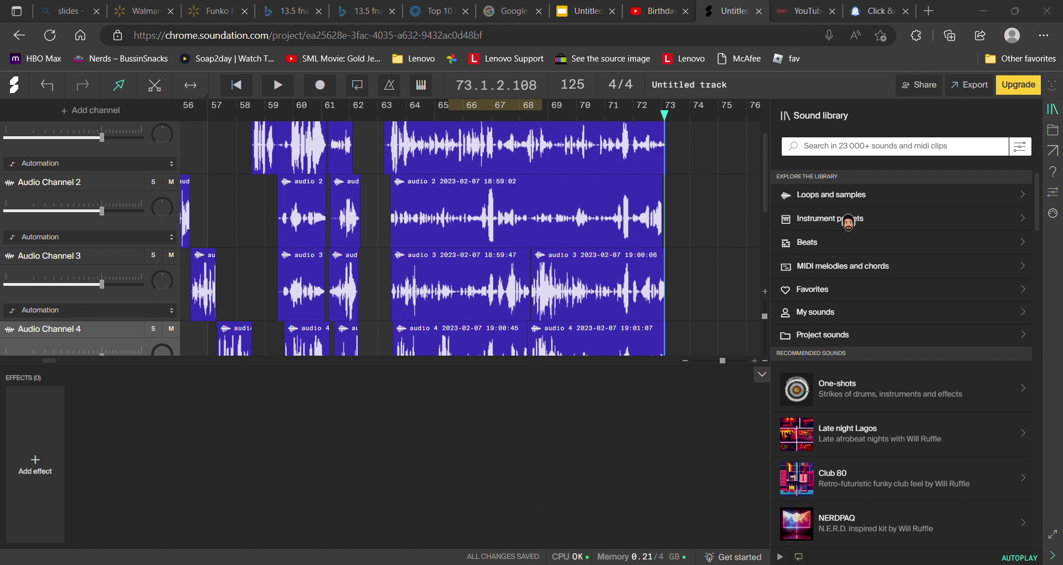
Try a take on Audio Channel 4 from early bar 73, listen back and delete the clip.
{"action": "left_click_drag", "start_coordinate": [666, 114], "coordinate": [663, 113]}
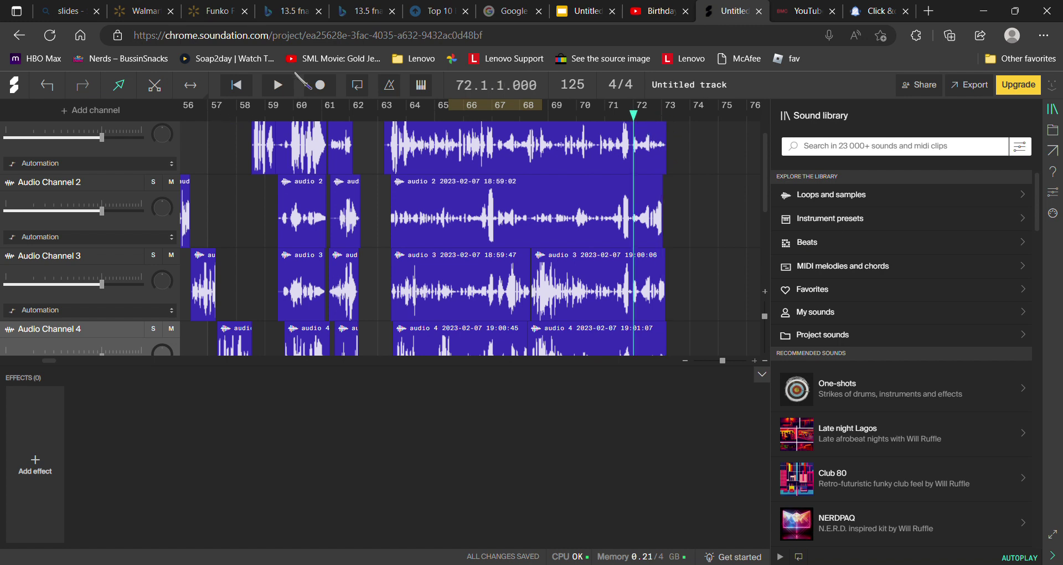
{"action": "left_click", "coordinate": [277, 85]}
{"action": "left_click", "coordinate": [320, 84]}
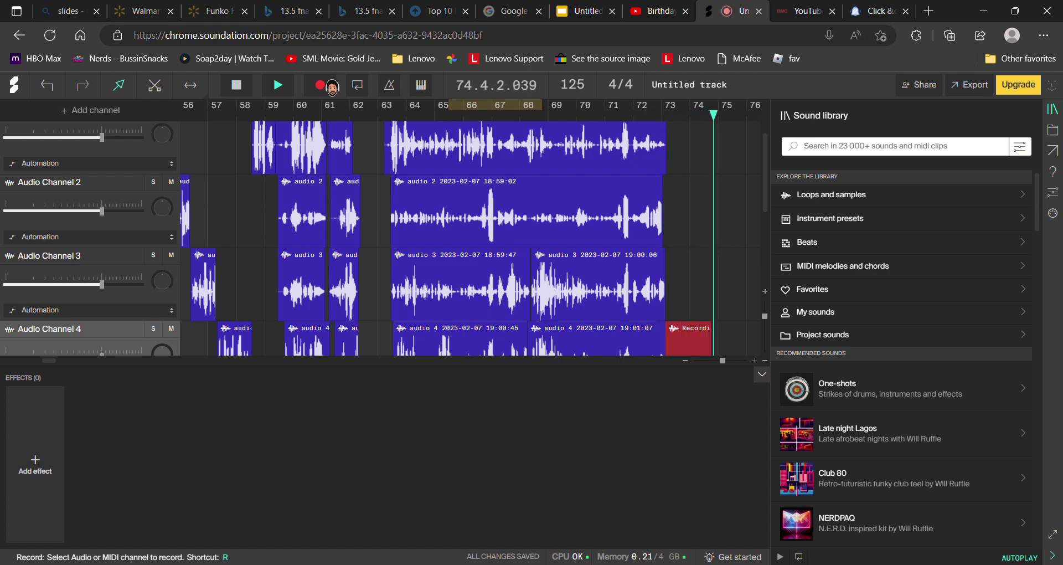
{"action": "left_click", "coordinate": [320, 85]}
{"action": "left_click_drag", "start_coordinate": [744, 115], "coordinate": [578, 115]}
{"action": "left_click", "coordinate": [277, 86]}
{"action": "left_click", "coordinate": [719, 353]}
{"action": "right_click", "coordinate": [718, 353]}
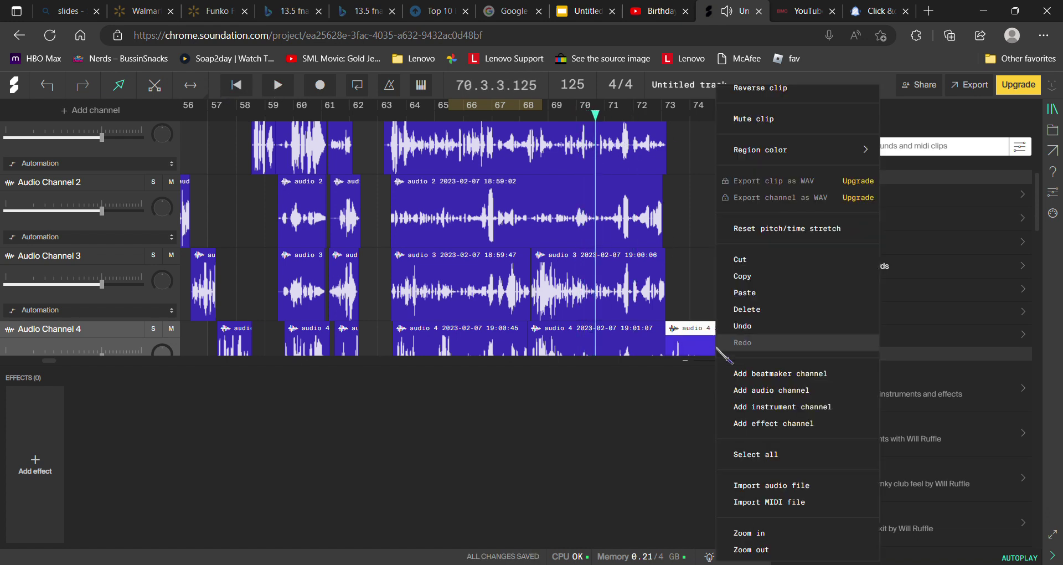
{"action": "left_click", "coordinate": [766, 320]}
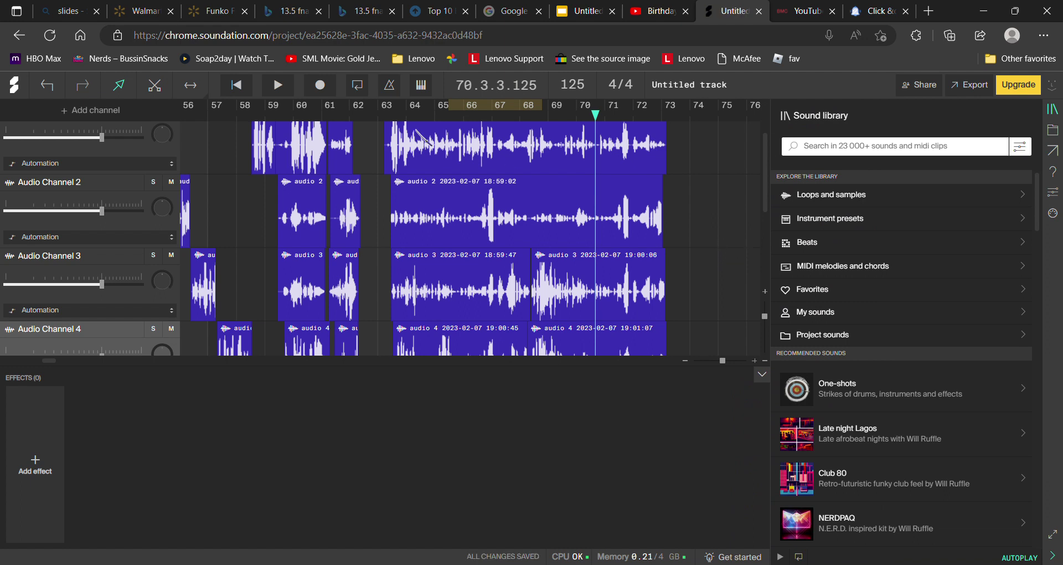
Try a take on Audio Channel 1 from early bar 73 to late bar 74, listen back and delete the clip.
{"action": "left_click", "coordinate": [150, 143]}
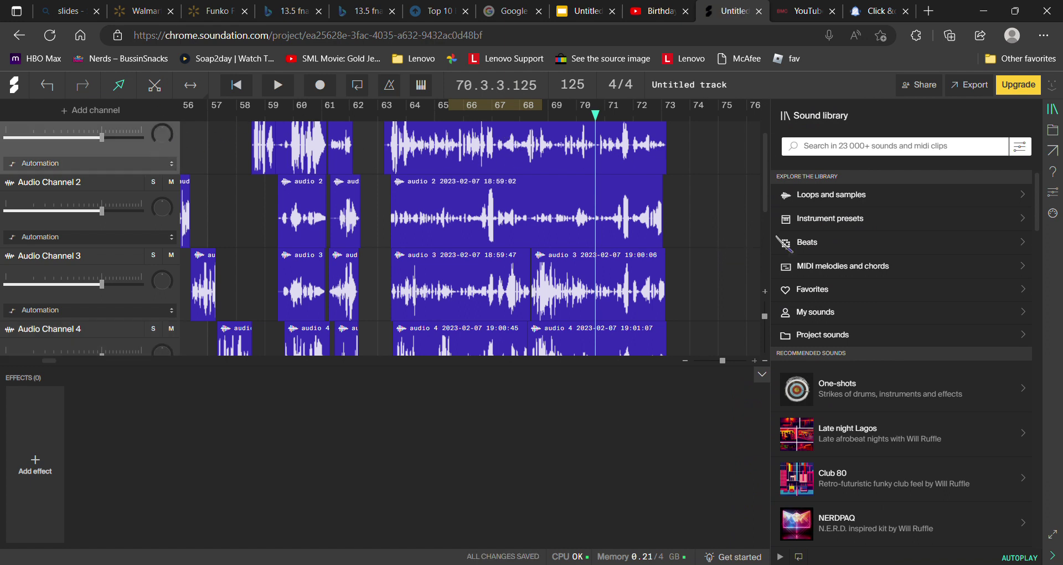
{"action": "scroll", "coordinate": [687, 155], "scroll_direction": "up", "scroll_amount": 1}
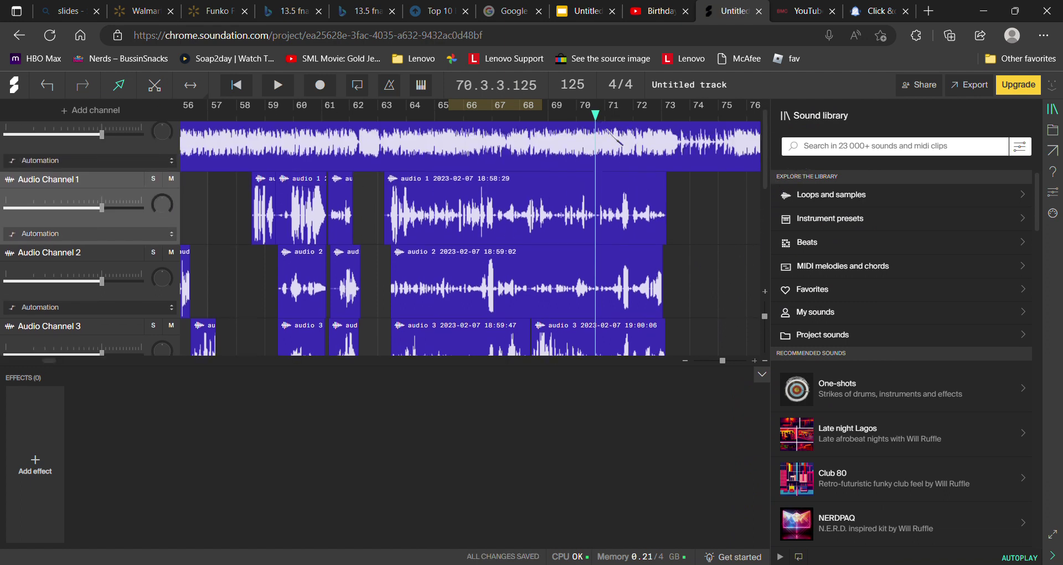
{"action": "left_click", "coordinate": [278, 85]}
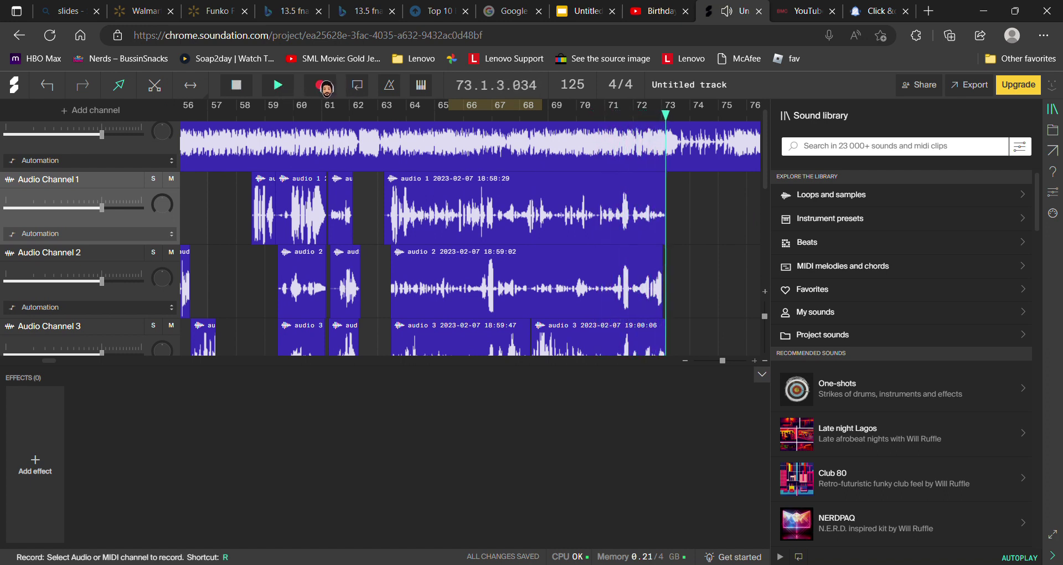
{"action": "left_click", "coordinate": [326, 86]}
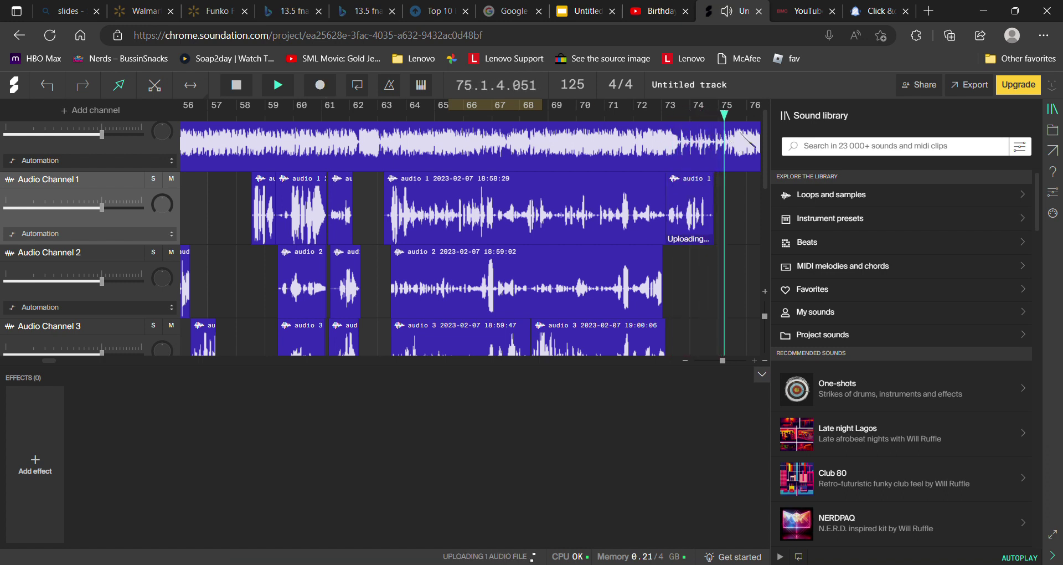
{"action": "right_click", "coordinate": [719, 198]}
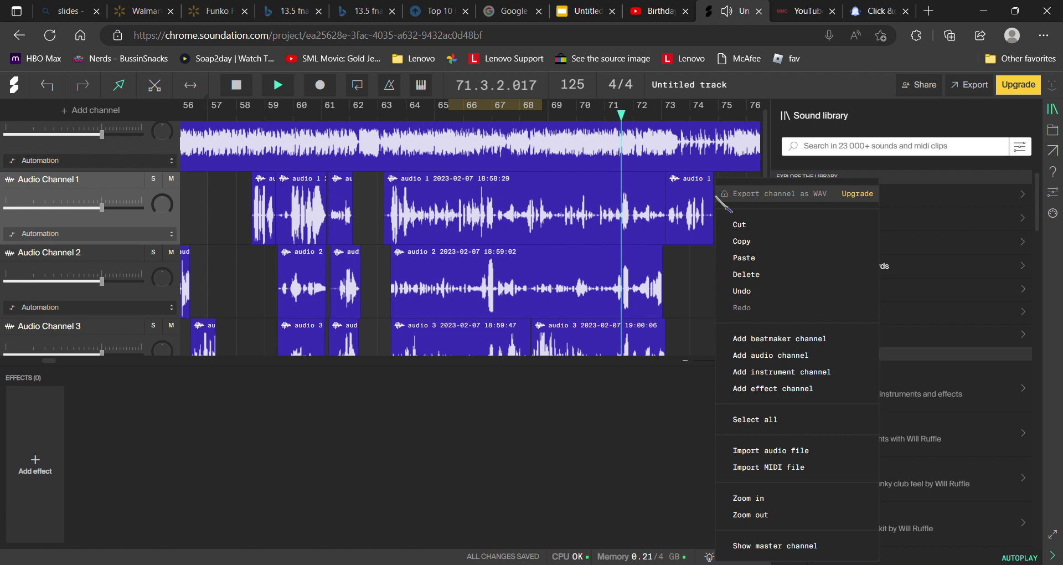
{"action": "left_click", "coordinate": [703, 238]}
{"action": "right_click", "coordinate": [699, 238]}
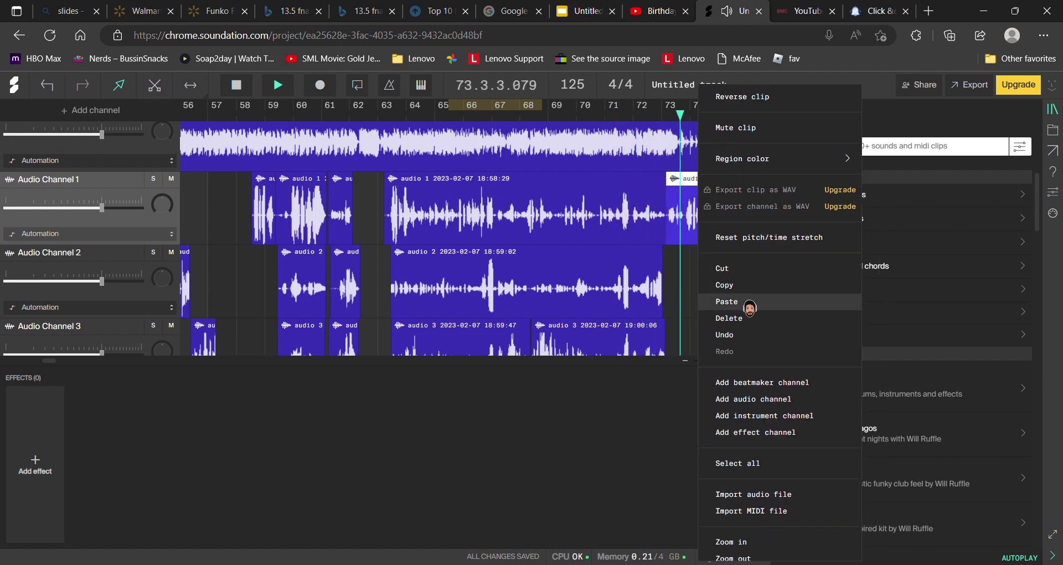
{"action": "left_click", "coordinate": [722, 317]}
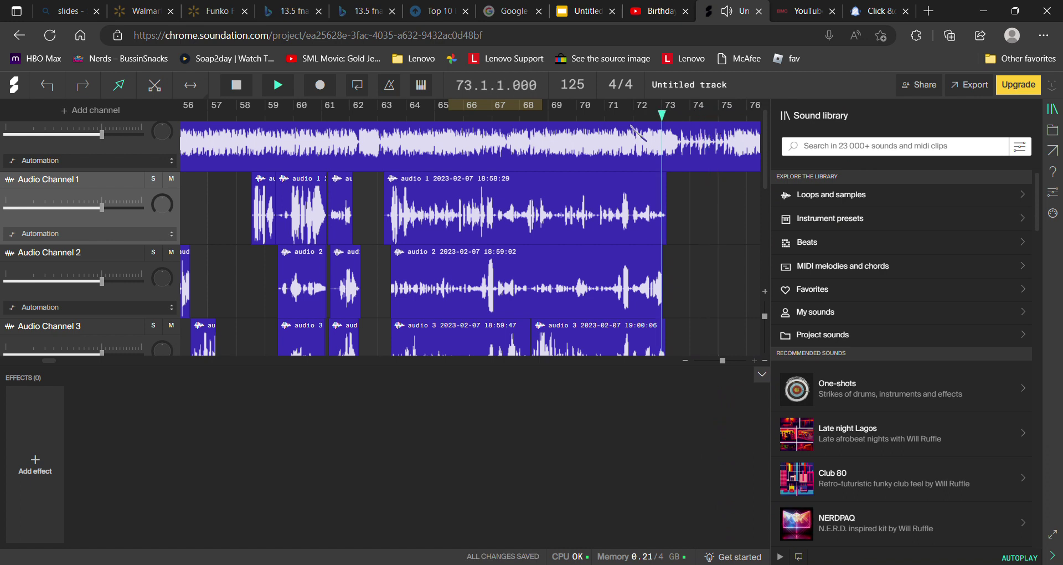
Record a take on Audio Channel 1 from early bar 73 to late bar 75 and trim its end to about mid bar 75.
{"action": "left_click", "coordinate": [321, 85]}
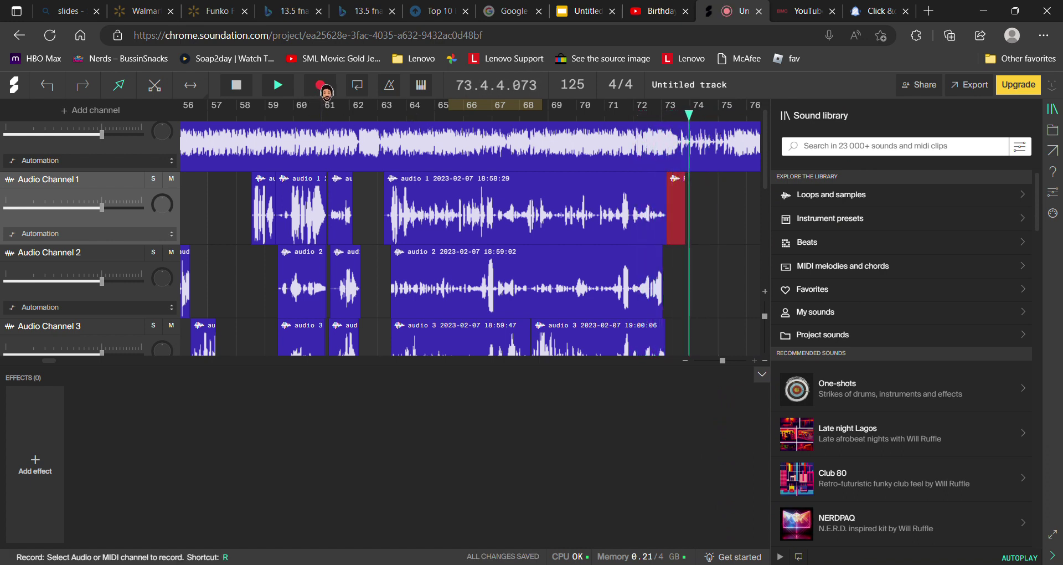
{"action": "left_click", "coordinate": [321, 86]}
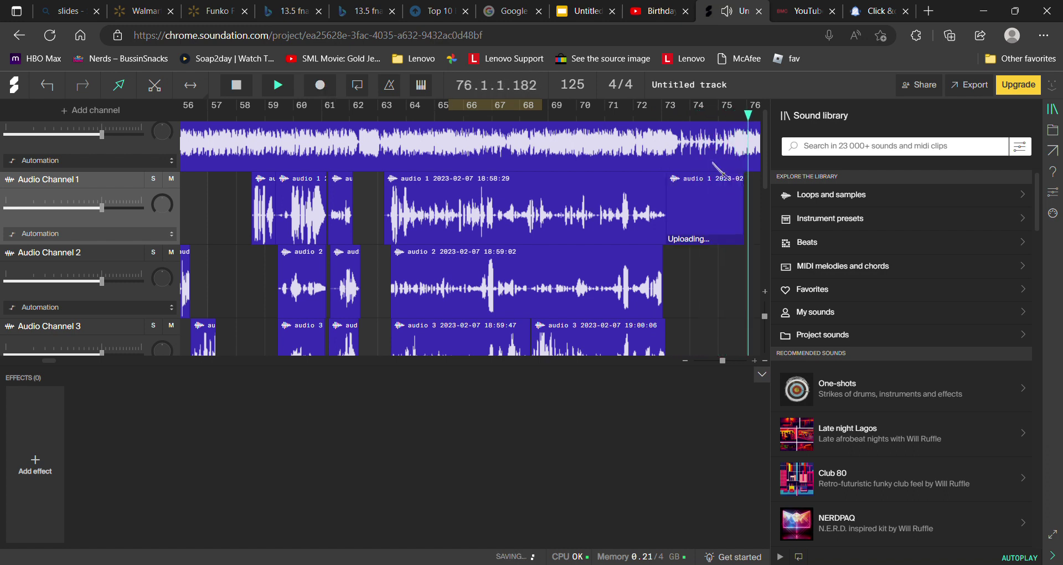
{"action": "left_click", "coordinate": [740, 216]}
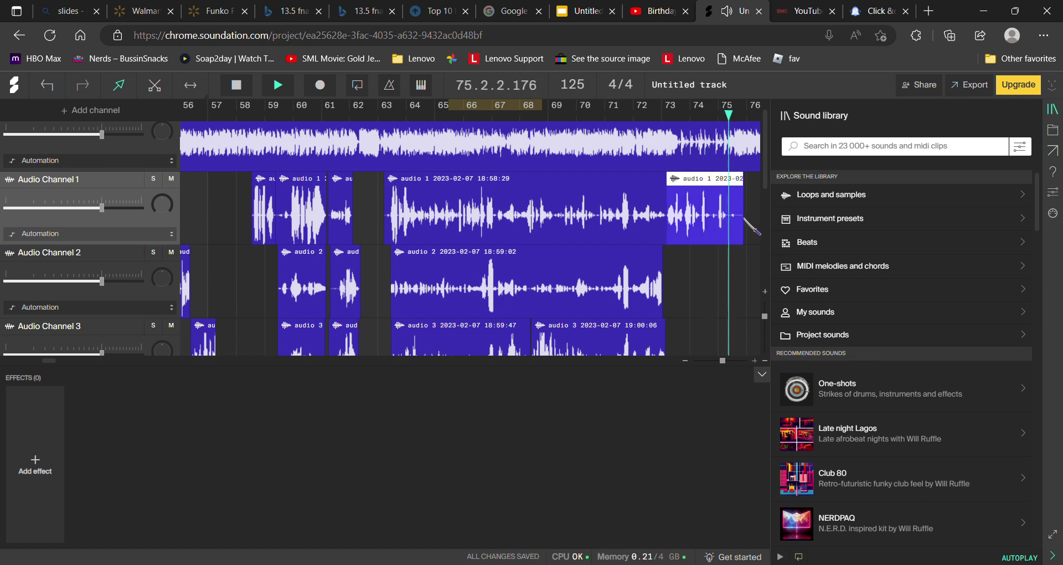
{"action": "left_click_drag", "start_coordinate": [744, 226], "coordinate": [737, 227]}
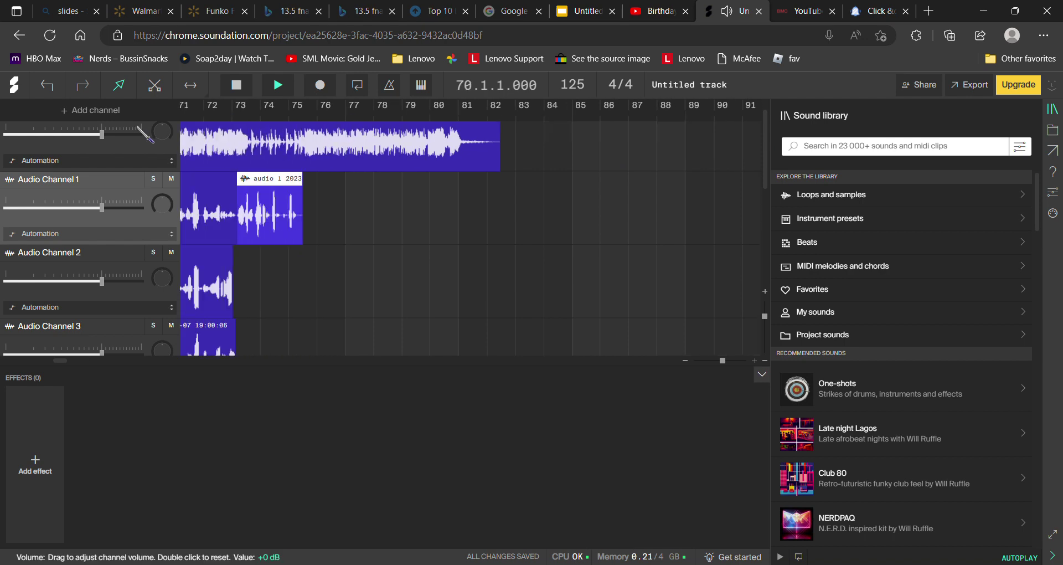
Record a take on Audio Channel 2 from early bar 73 to late bar 75 and listen back to it.
{"action": "left_click", "coordinate": [445, 276]}
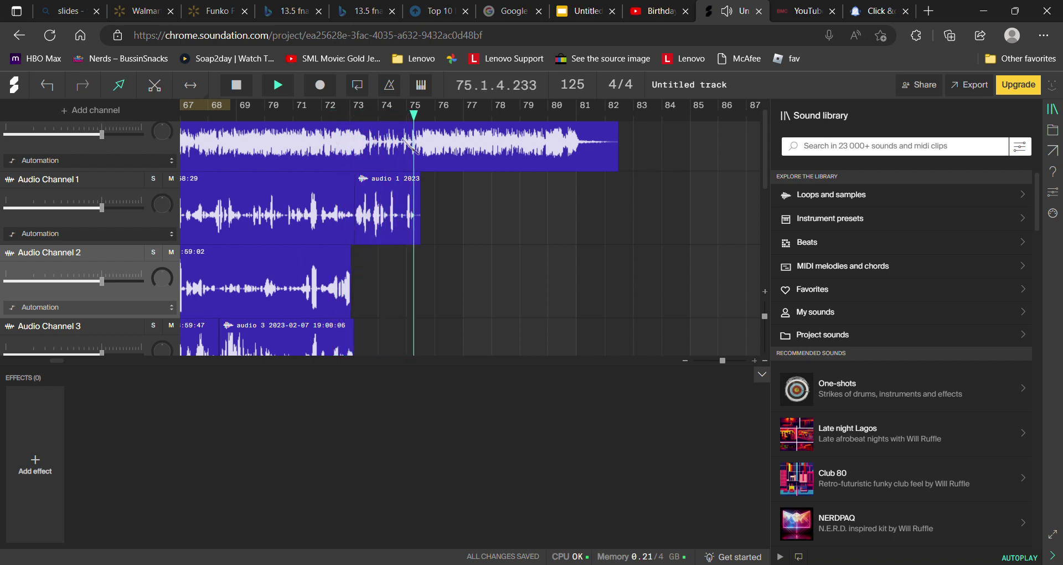
{"action": "left_click", "coordinate": [324, 113]}
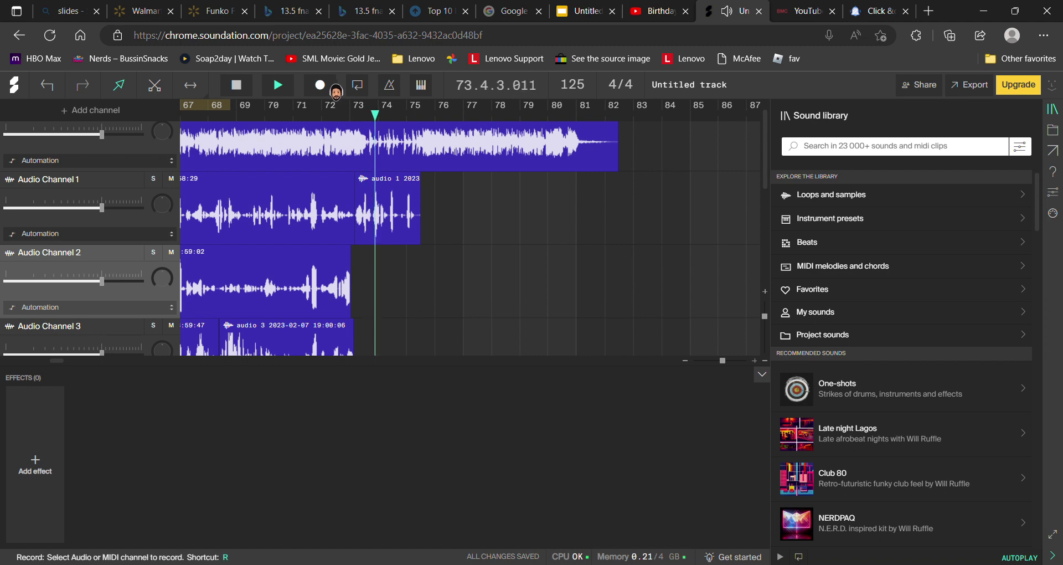
{"action": "key", "text": "space"}
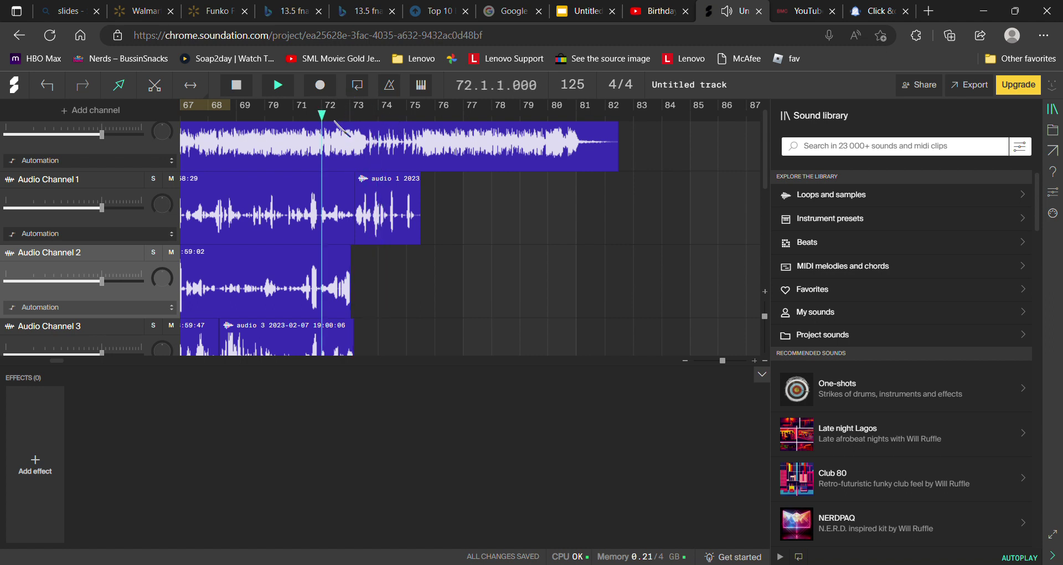
{"action": "left_click", "coordinate": [331, 88]}
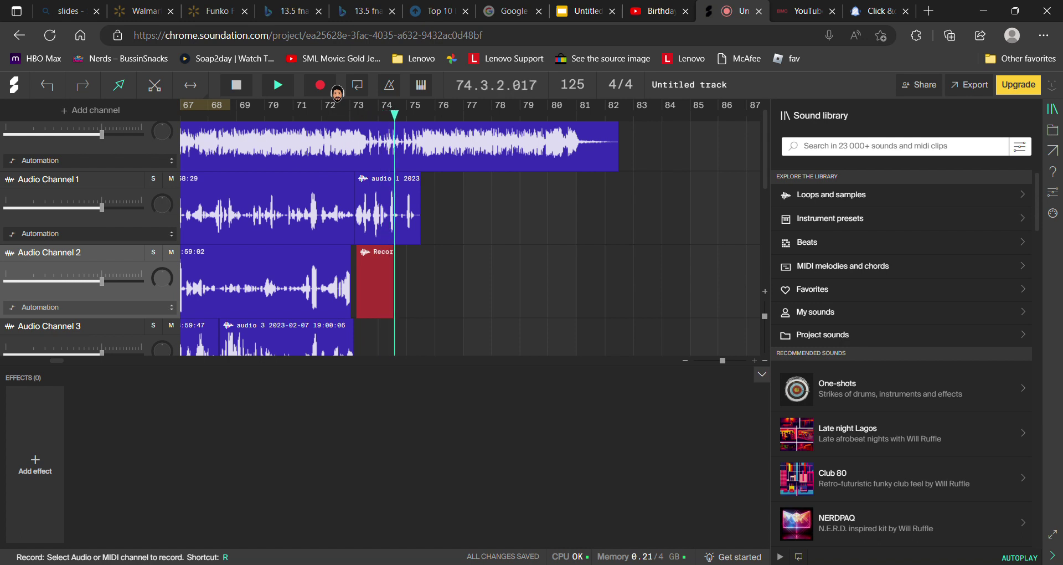
{"action": "left_click", "coordinate": [335, 89]}
{"action": "left_click", "coordinate": [352, 127]}
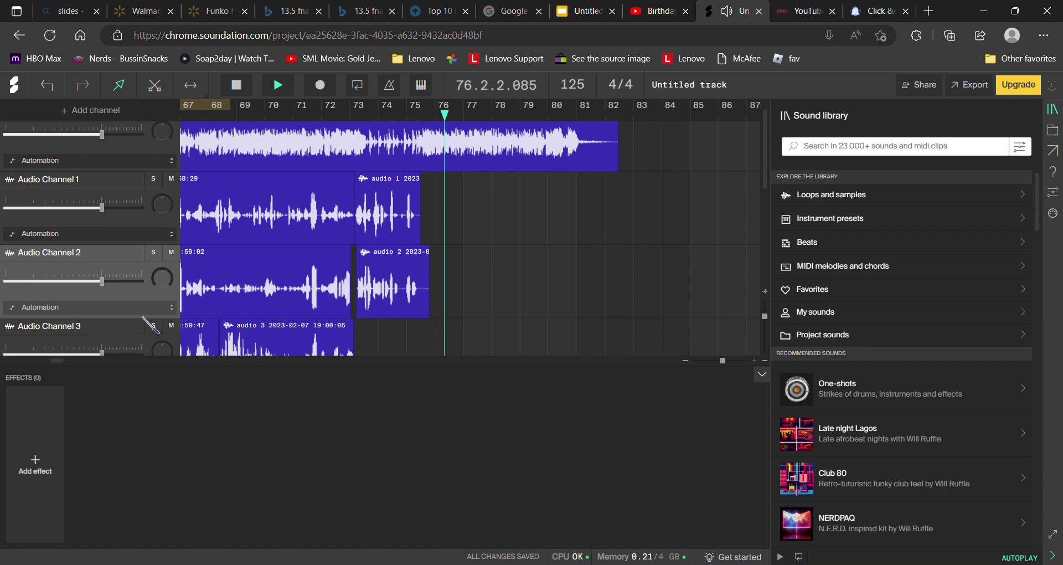
{"action": "left_click", "coordinate": [444, 123]}
{"action": "left_click", "coordinate": [415, 119]}
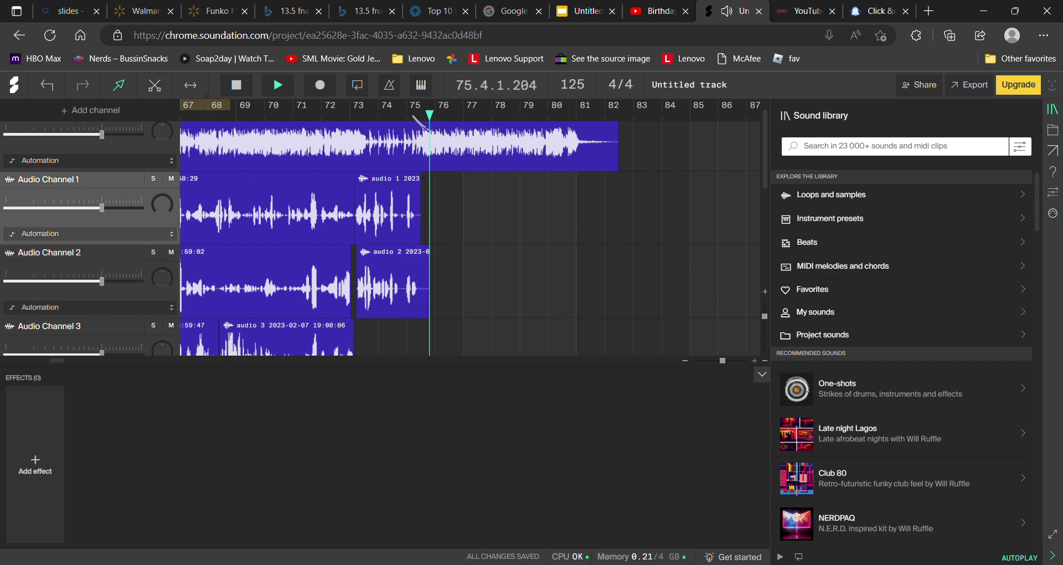
Try a take on Audio Channel 1 from late bar 75 to about mid bar 81 and listen back to it.
{"action": "left_click", "coordinate": [351, 122]}
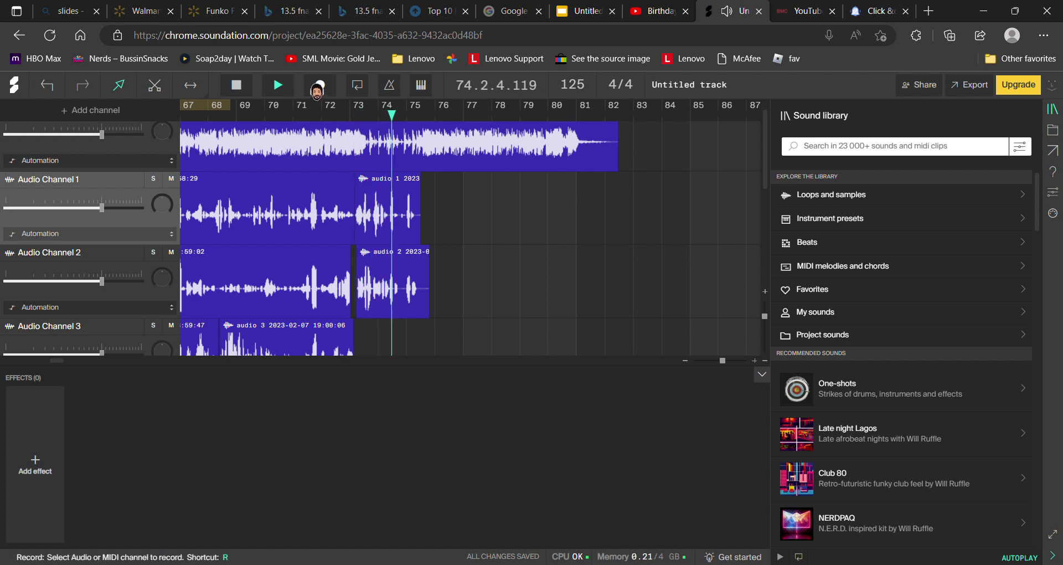
{"action": "left_click", "coordinate": [322, 89]}
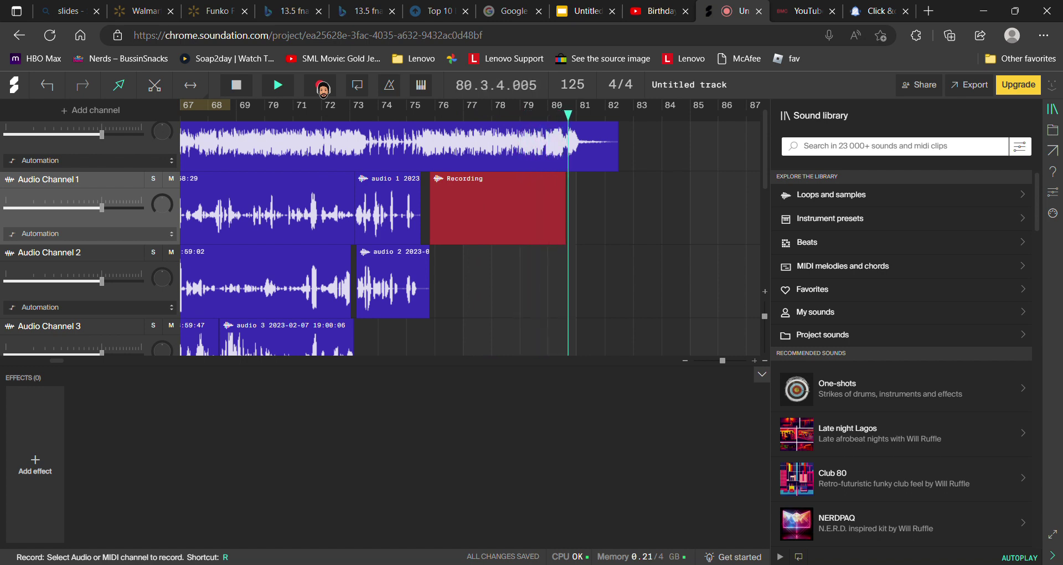
{"action": "left_click", "coordinate": [323, 86]}
{"action": "left_click", "coordinate": [436, 113]}
{"action": "left_click", "coordinate": [458, 117]}
Record a take on Audio Channel 2 from late bar 75 to early bar 81, starting playback around bar 74.
{"action": "left_click", "coordinate": [379, 114]}
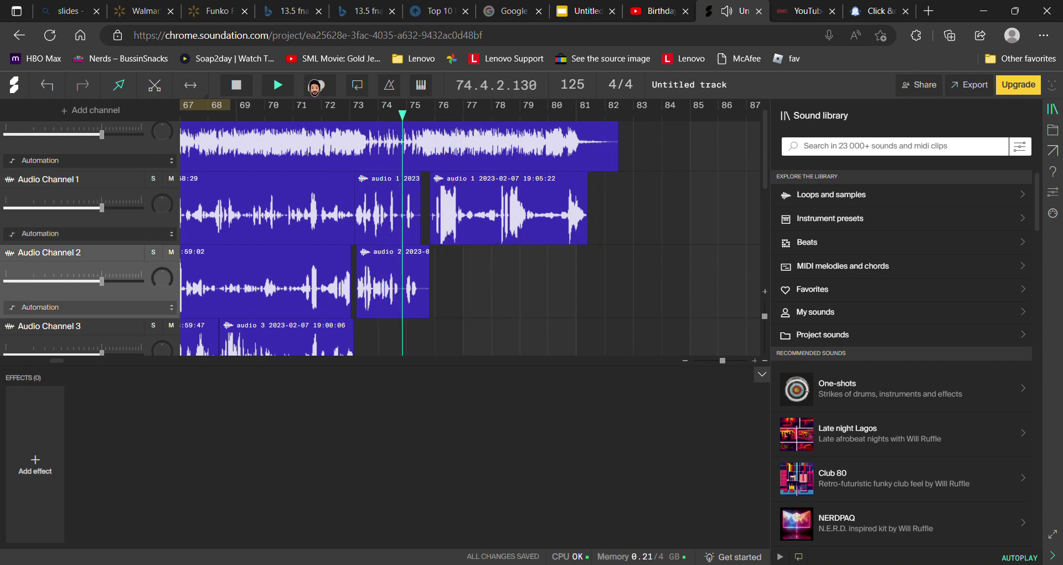
{"action": "left_click", "coordinate": [323, 89]}
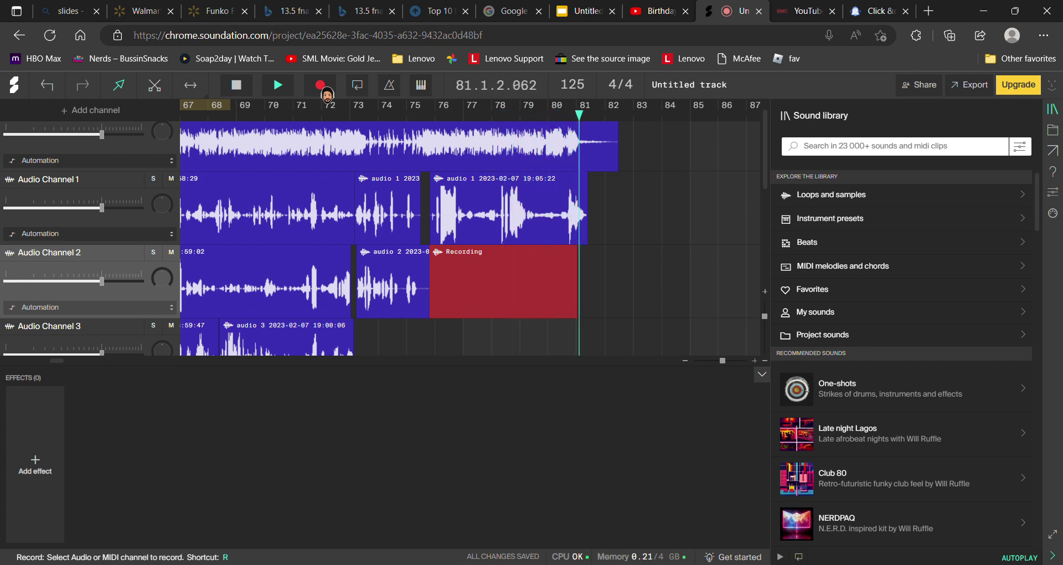
{"action": "left_click", "coordinate": [320, 86]}
Try a take on Audio Channel 3 from early bar 76 to early bar 80, listen back and delete the clip.
{"action": "left_click", "coordinate": [396, 149]}
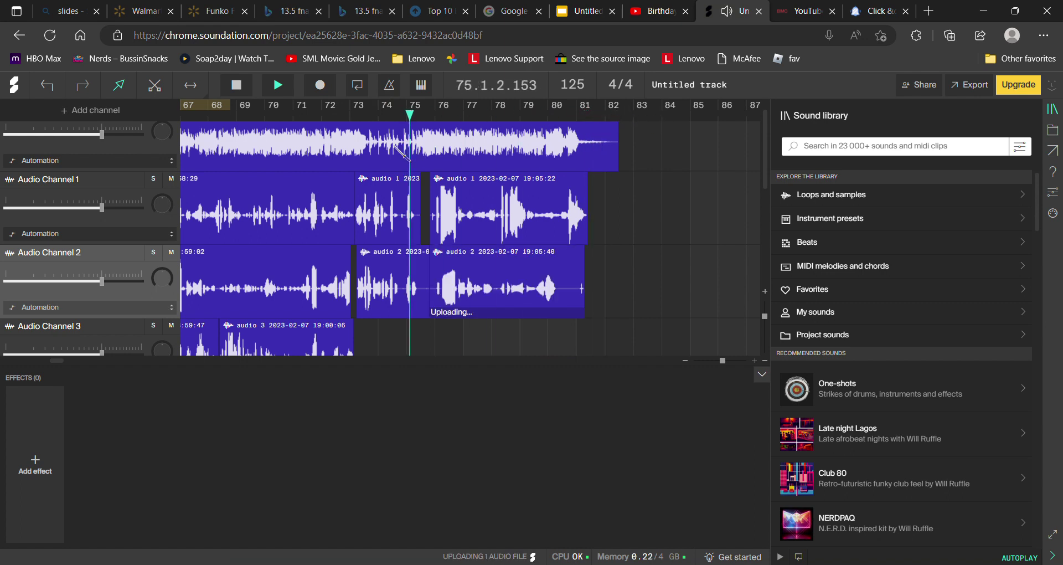
{"action": "left_click", "coordinate": [83, 333]}
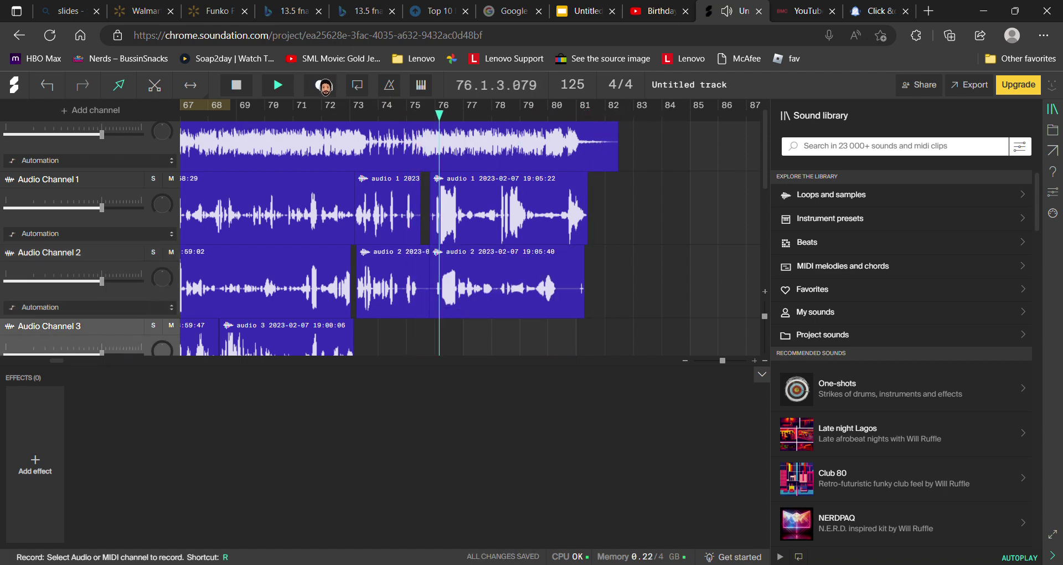
{"action": "left_click", "coordinate": [324, 88]}
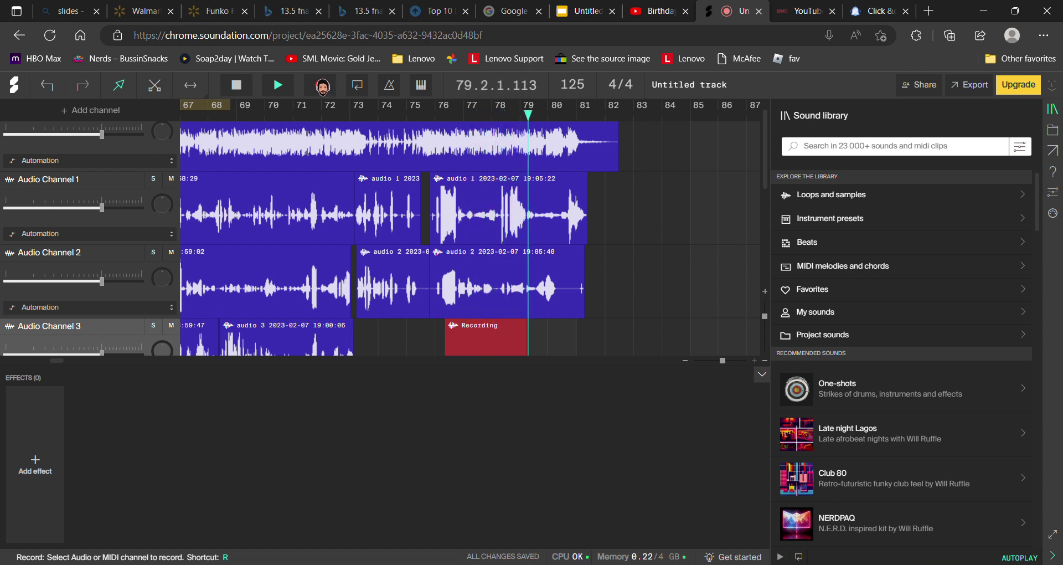
{"action": "left_click", "coordinate": [325, 88]}
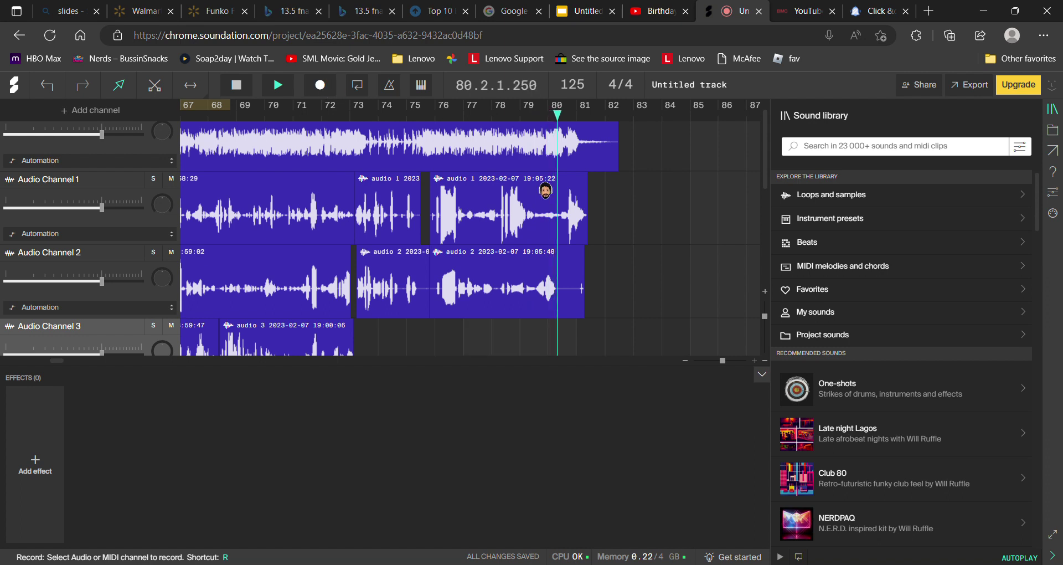
{"action": "key", "text": "space"}
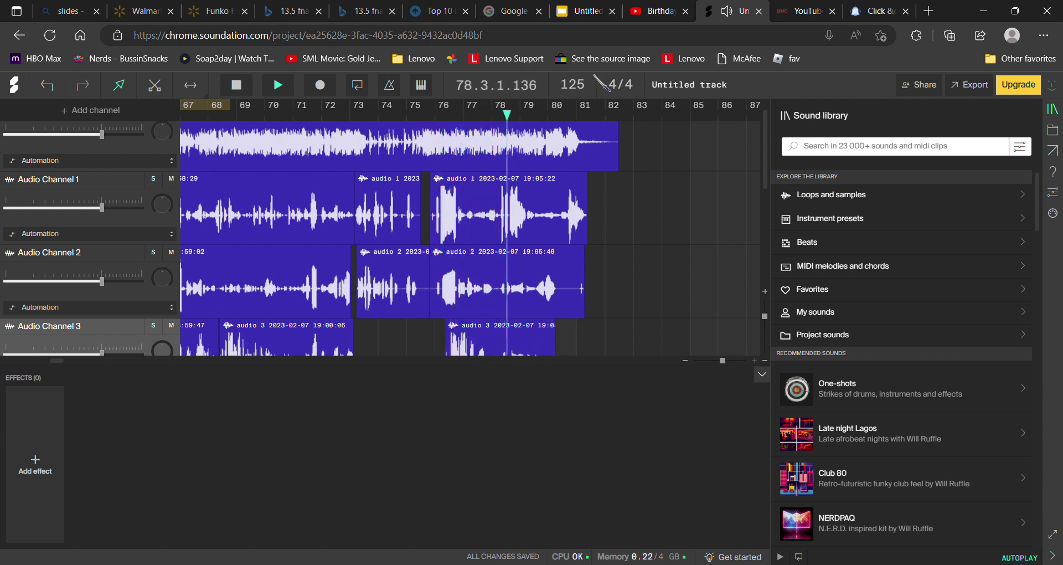
{"action": "left_click_drag", "start_coordinate": [518, 118], "coordinate": [435, 117]}
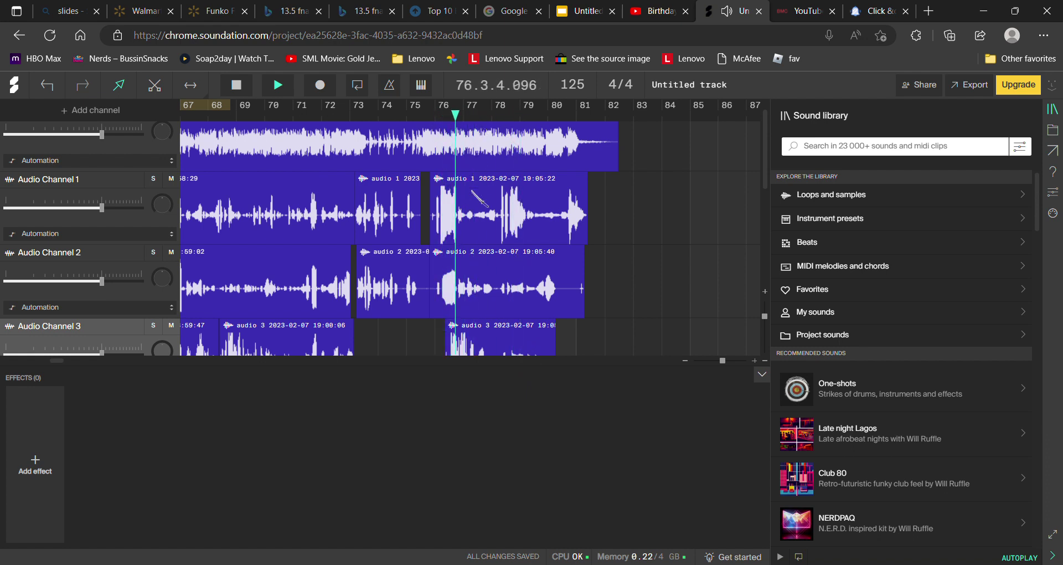
{"action": "right_click", "coordinate": [493, 336]}
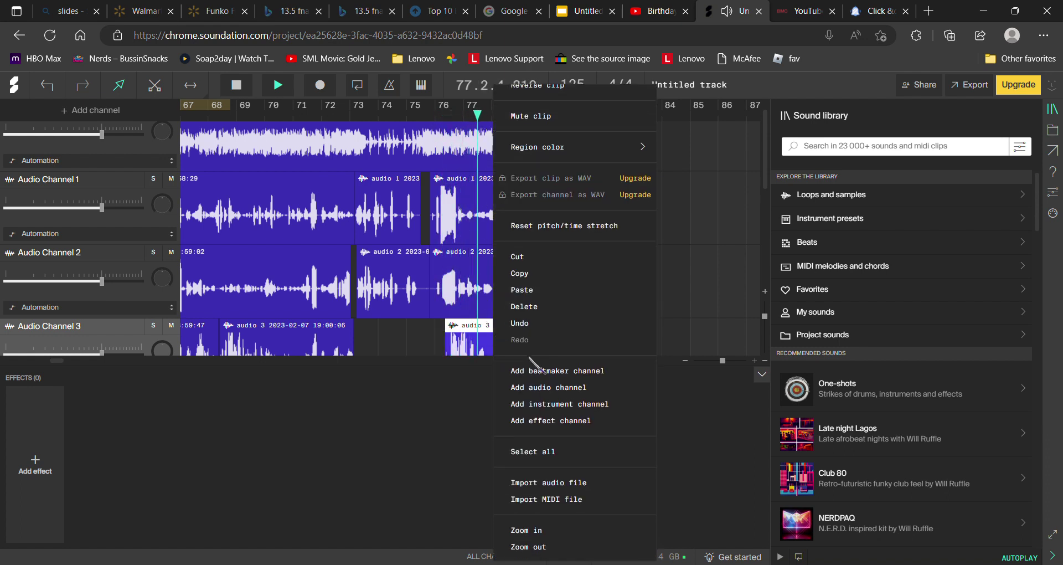
{"action": "left_click", "coordinate": [515, 319]}
Record a take on Audio Channel 3 from about the start of bar 76 to early bar 80.
{"action": "left_click_drag", "start_coordinate": [492, 116], "coordinate": [408, 117]}
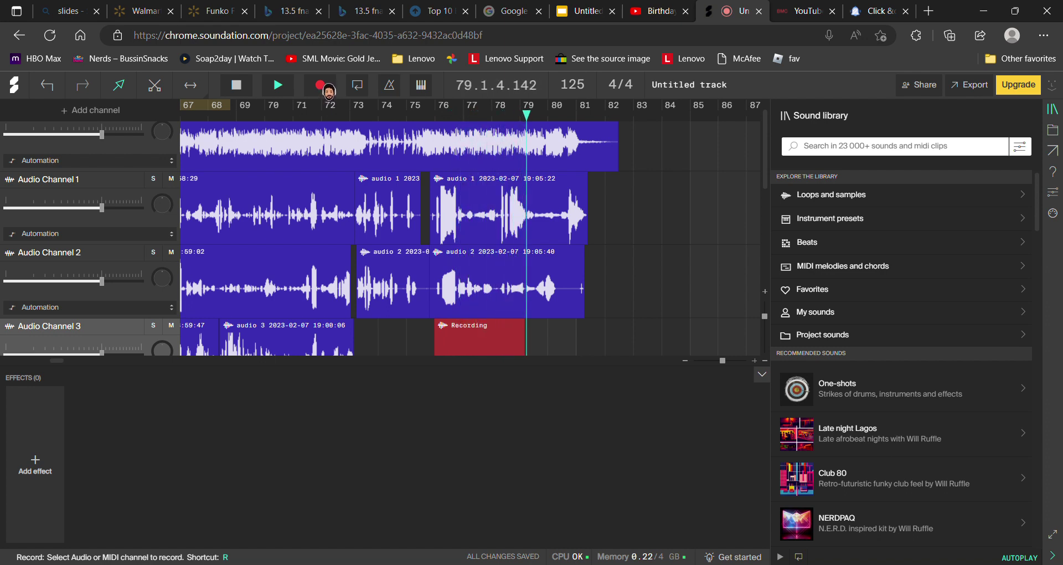
{"action": "left_click", "coordinate": [321, 85]}
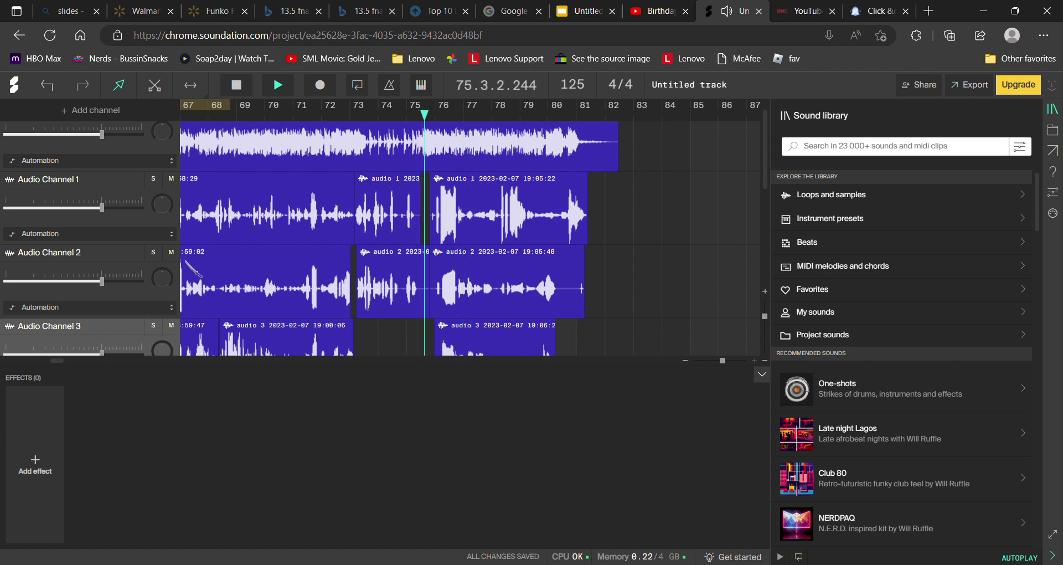
Record a take on Audio Channel 4 from about the end of bar 75 to mid bar 81.
{"action": "left_click_drag", "start_coordinate": [768, 176], "coordinate": [769, 191]}
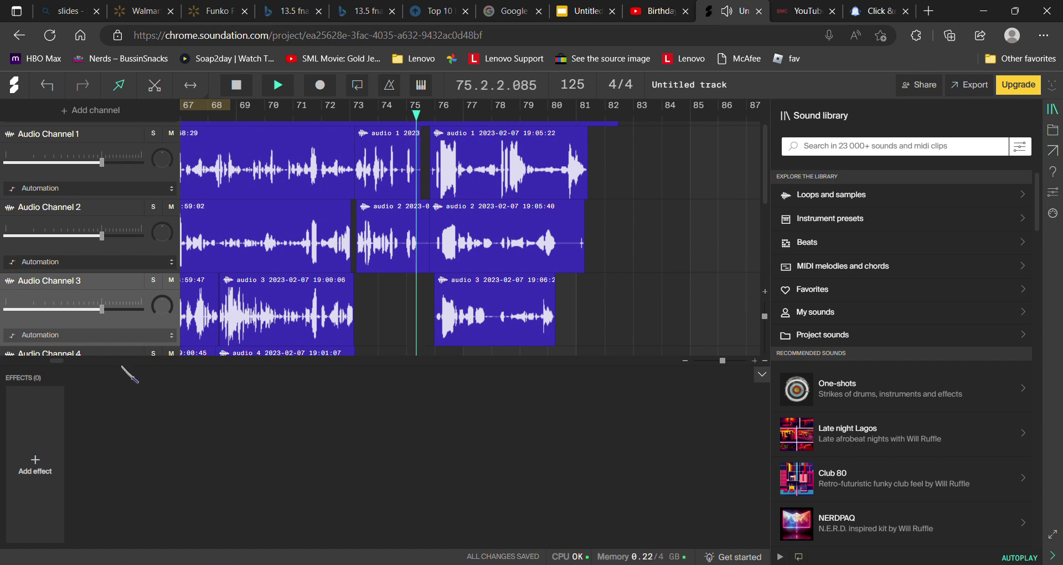
{"action": "scroll", "coordinate": [609, 149], "scroll_direction": "down", "scroll_amount": 1}
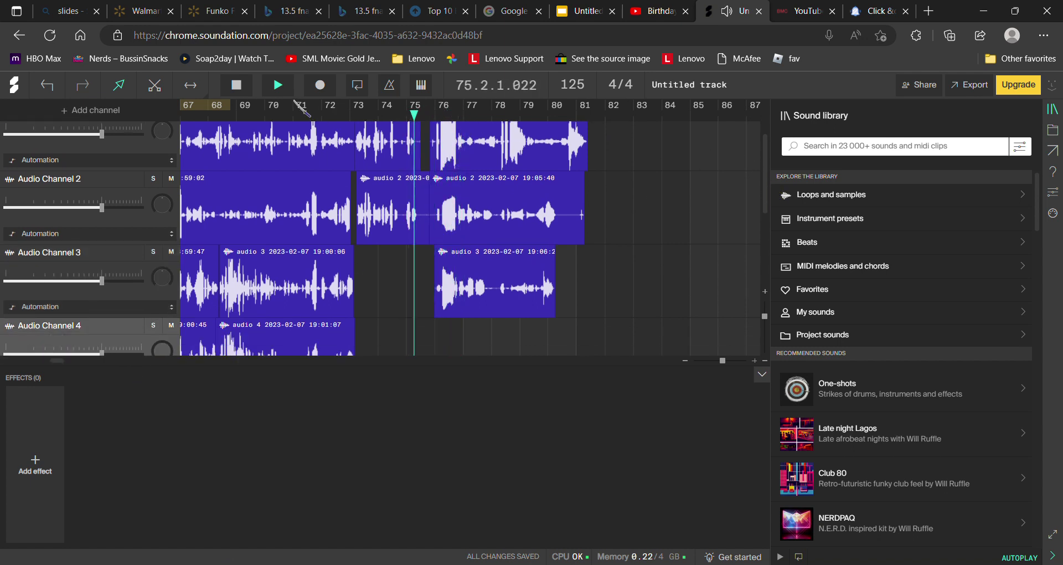
{"action": "left_click", "coordinate": [320, 86]}
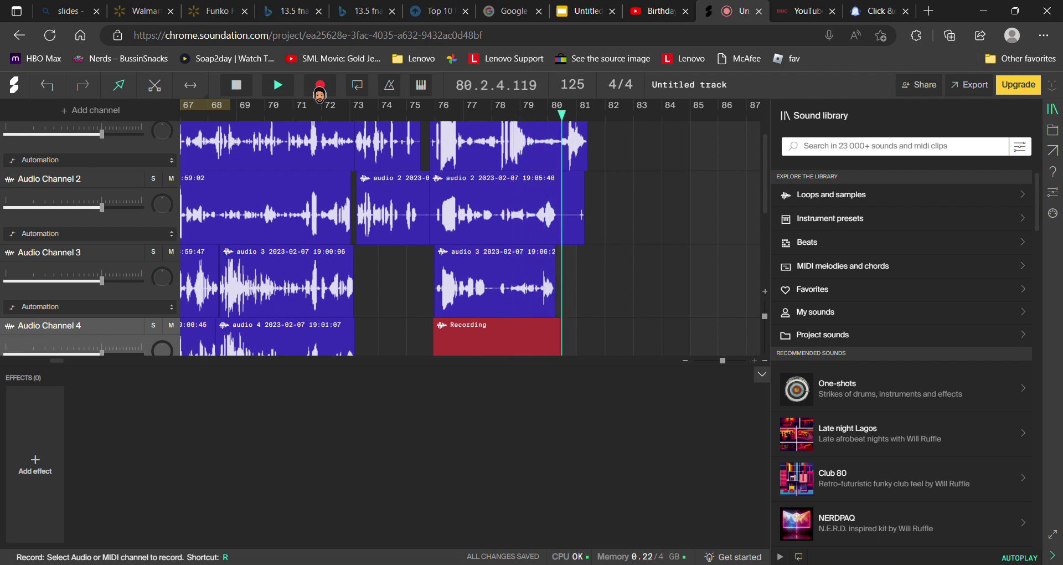
{"action": "key", "text": "r"}
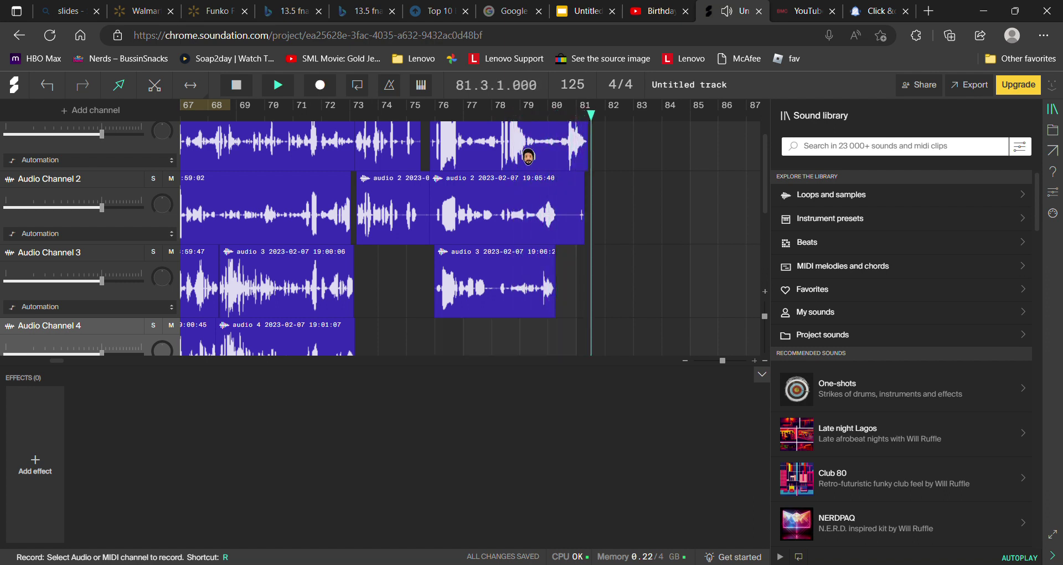
Play back the new takes from around bar 76 and delete the Audio Channel 1 clip that starts in late bar 75.
{"action": "key", "text": "space"}
{"action": "left_click", "coordinate": [442, 153]}
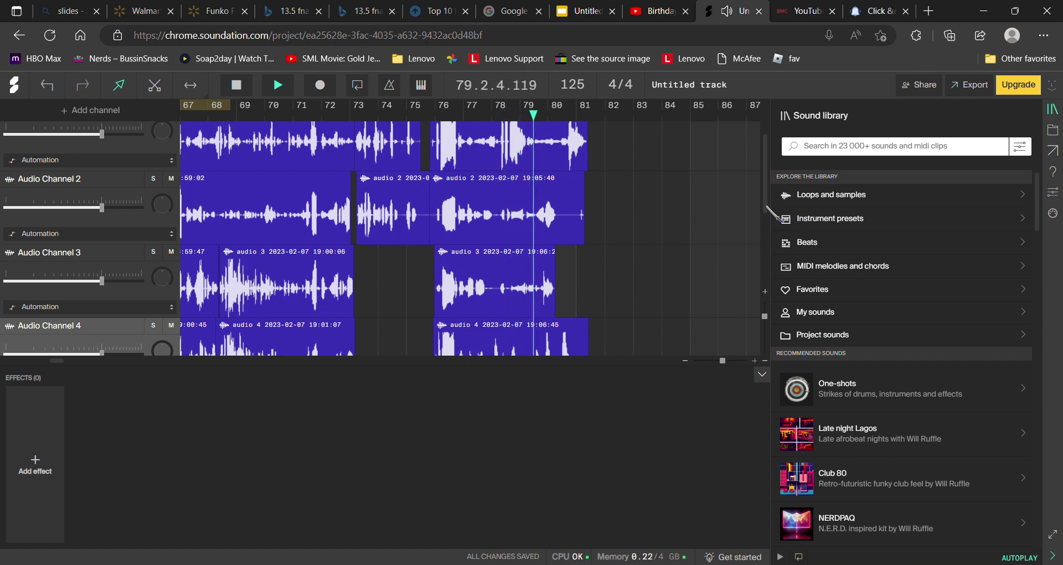
{"action": "scroll", "coordinate": [469, 185], "scroll_direction": "up", "scroll_amount": 1}
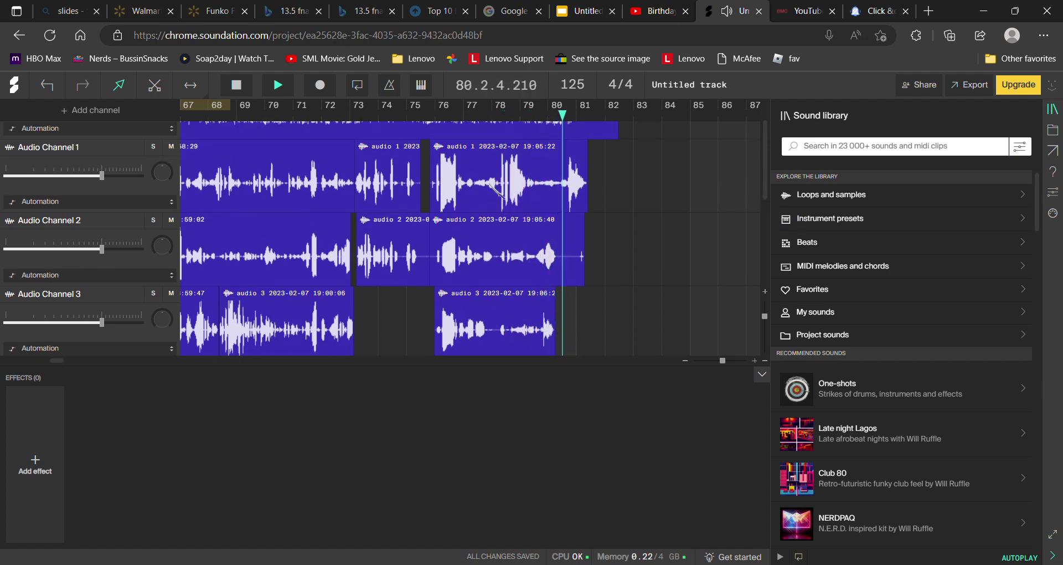
{"action": "right_click", "coordinate": [487, 182]}
{"action": "left_click", "coordinate": [574, 316]}
Record a take on Audio Channel 1 from about mid bar 75 to late bar 81.
{"action": "left_click_drag", "start_coordinate": [593, 116], "coordinate": [408, 115]}
{"action": "left_click", "coordinate": [331, 84]}
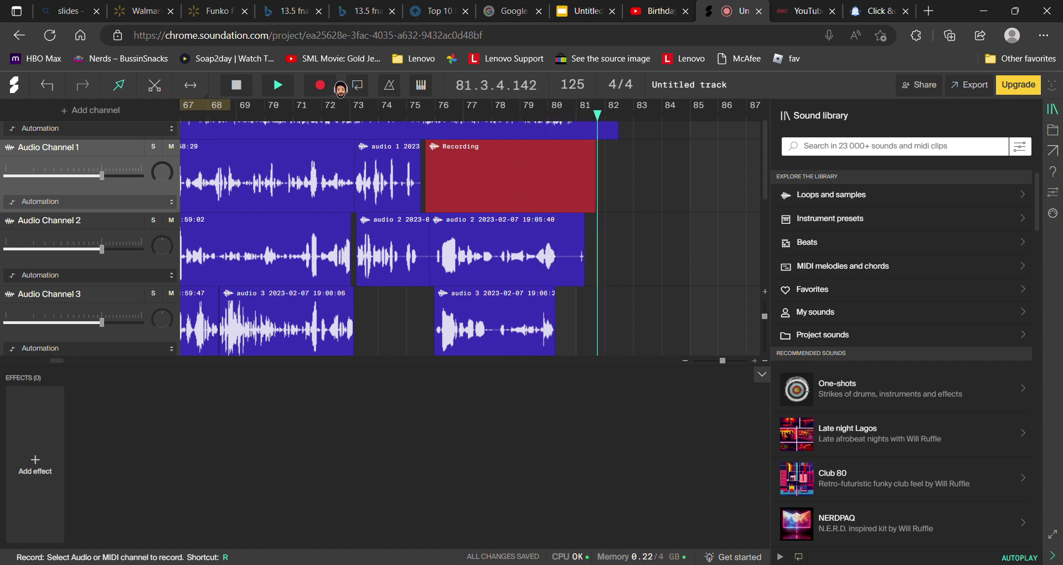
{"action": "left_click", "coordinate": [320, 84]}
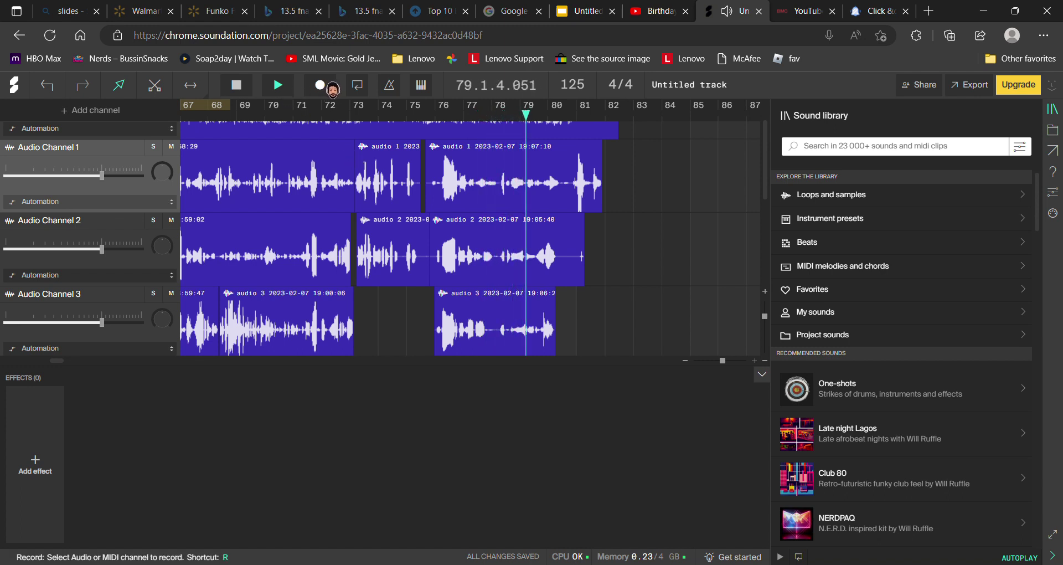
Record a short ending take on Audio Channel 2 from late bar 80 to about the start of bar 82.
{"action": "key", "text": "Down"}
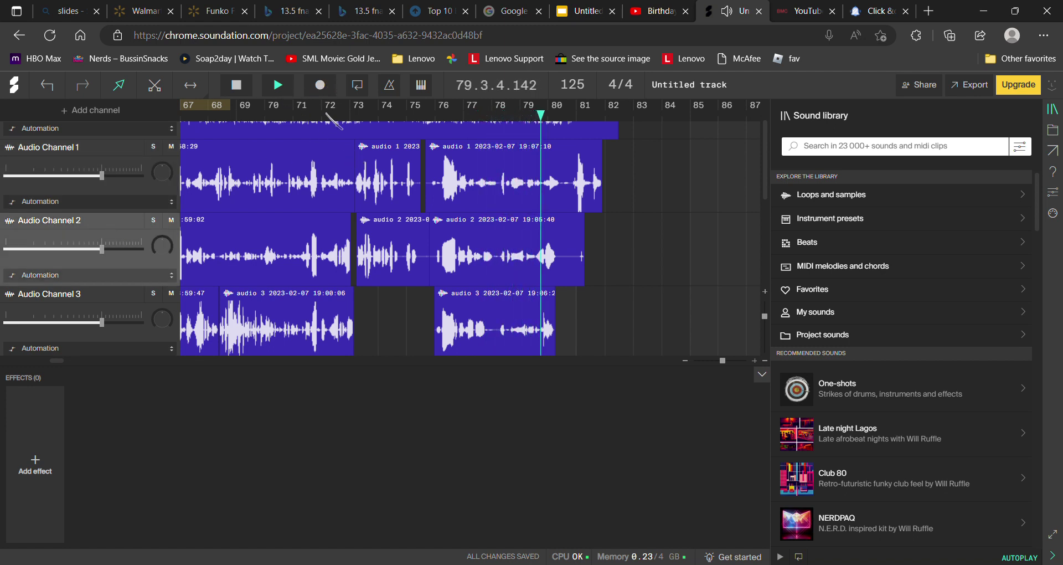
{"action": "left_click", "coordinate": [321, 86]}
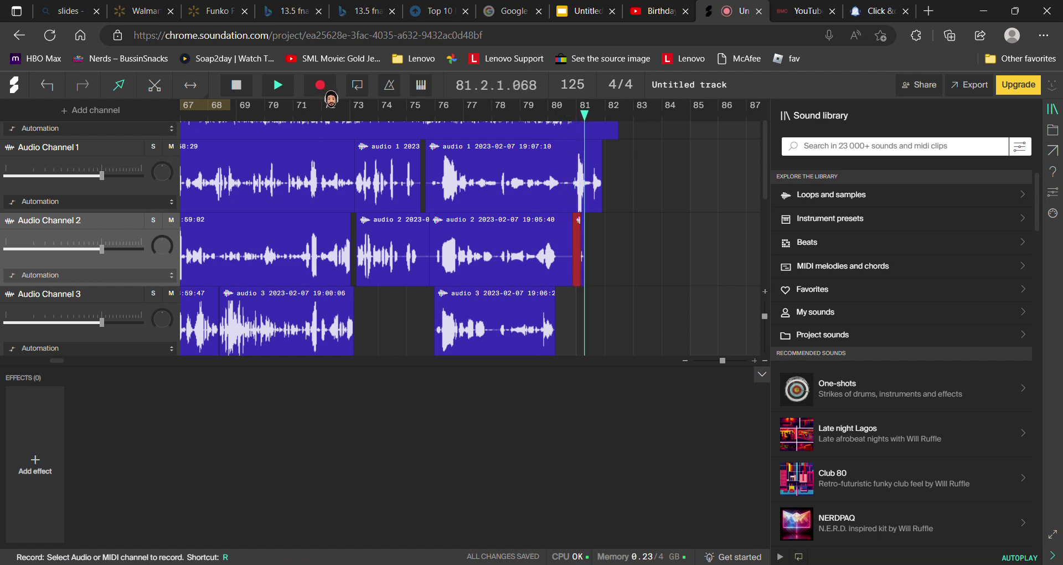
{"action": "left_click", "coordinate": [320, 85]}
Record a short ending take on Audio Channel 3 from about mid bar 80 to early bar 82.
{"action": "left_click", "coordinate": [526, 134]}
{"action": "key", "text": "Down"}
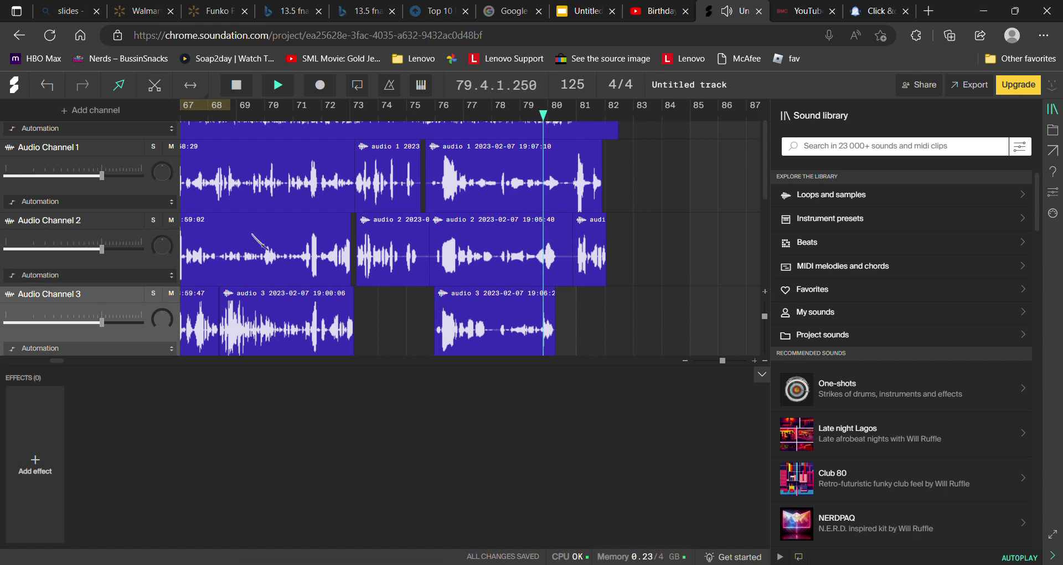
{"action": "left_click", "coordinate": [321, 86]}
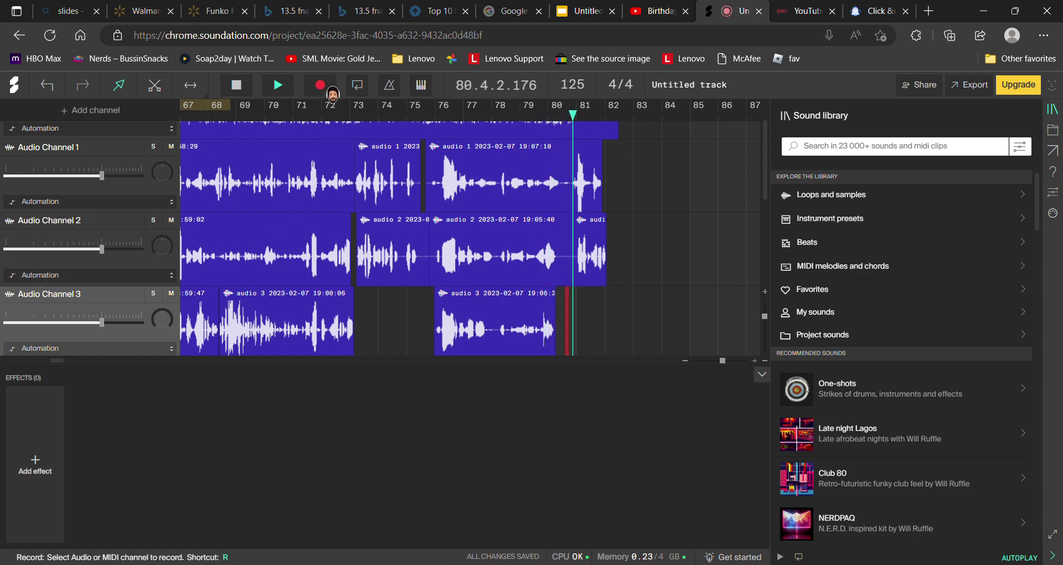
{"action": "left_click", "coordinate": [326, 87]}
Play back the ending around bar 81 and delete the Audio Channel 3 clip that starts in mid bar 80.
{"action": "key", "text": "space"}
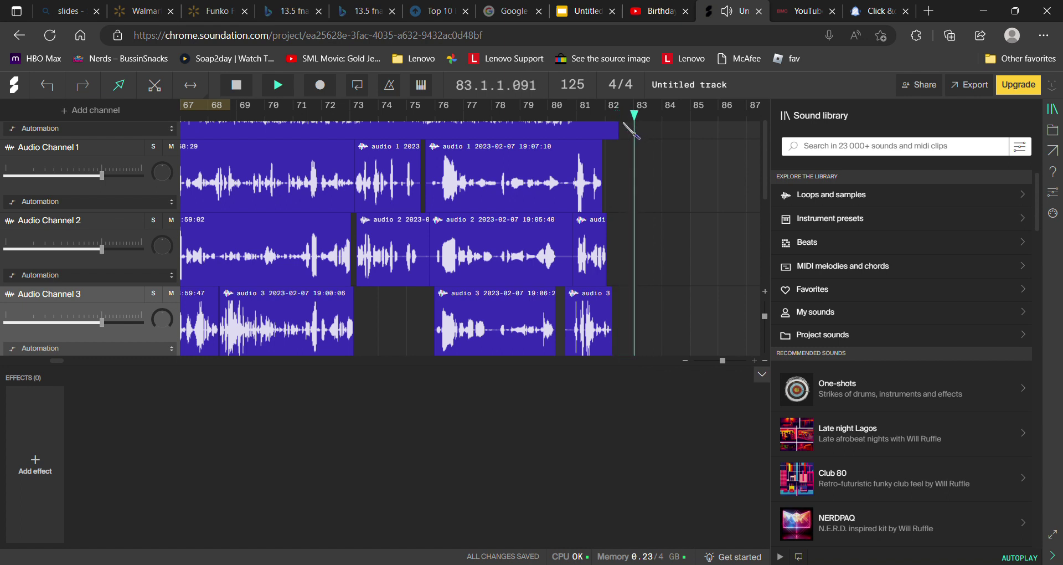
{"action": "left_click", "coordinate": [586, 117]}
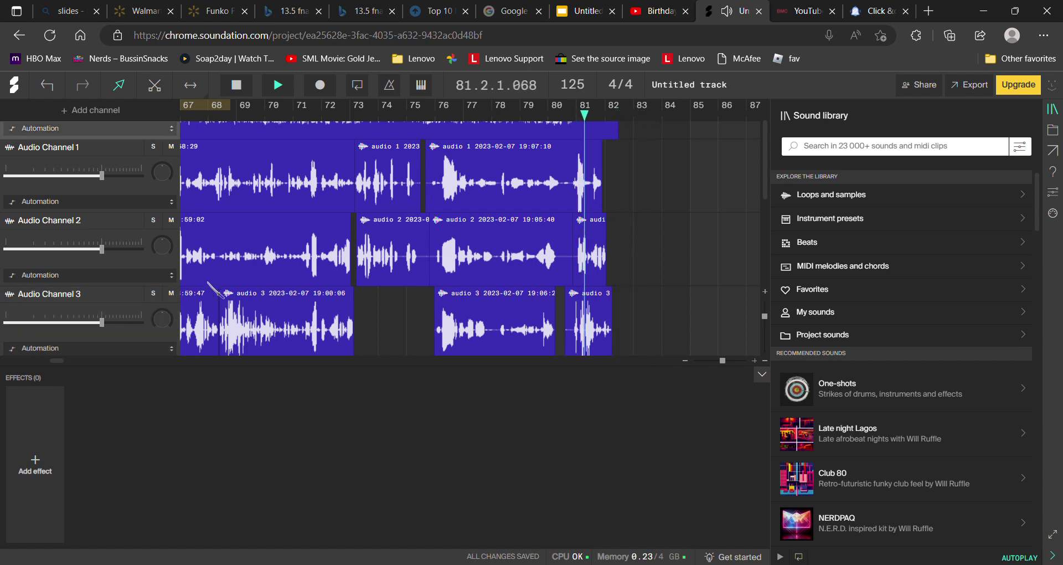
{"action": "left_click", "coordinate": [101, 323]}
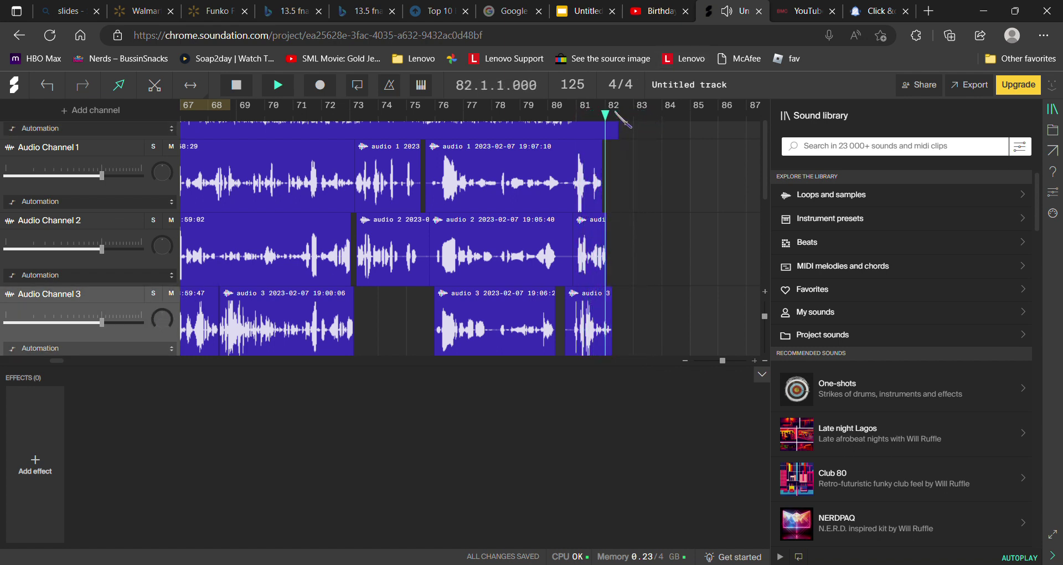
{"action": "right_click", "coordinate": [608, 328]}
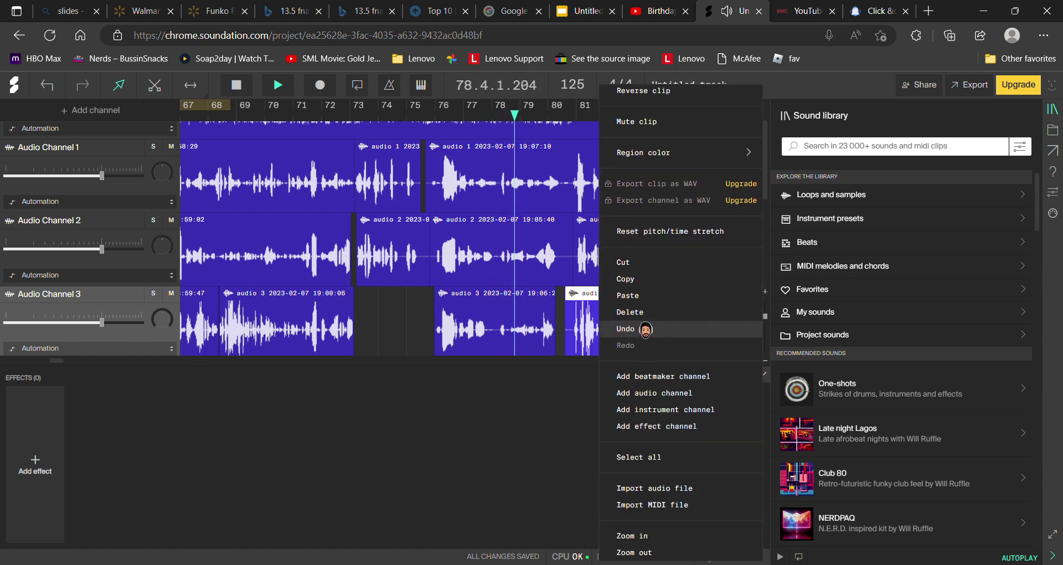
{"action": "left_click", "coordinate": [642, 315]}
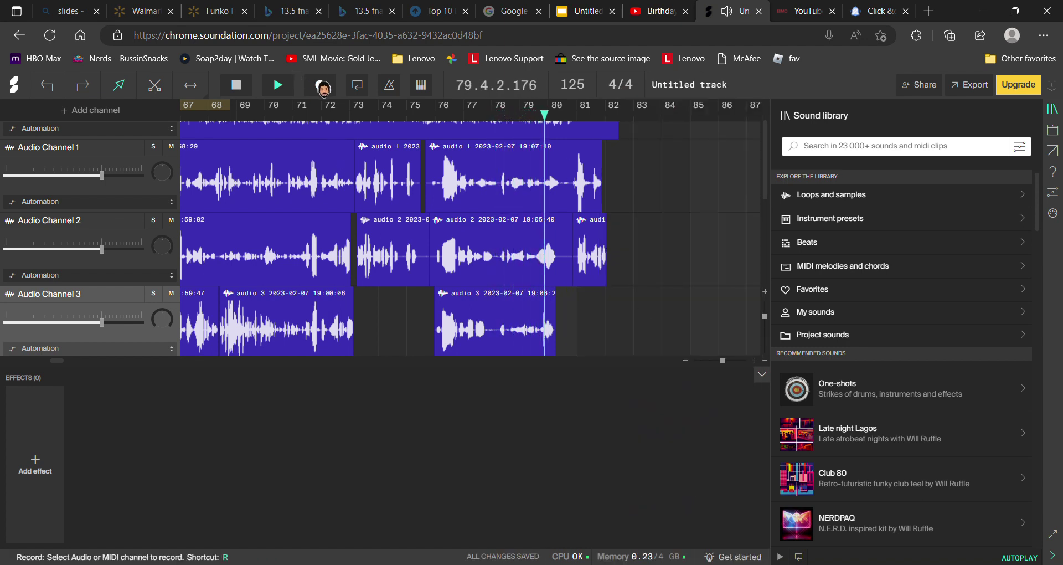
Record a replacement ending take on Audio Channel 3 from about late bar 80 to mid bar 82.
{"action": "left_click", "coordinate": [321, 85]}
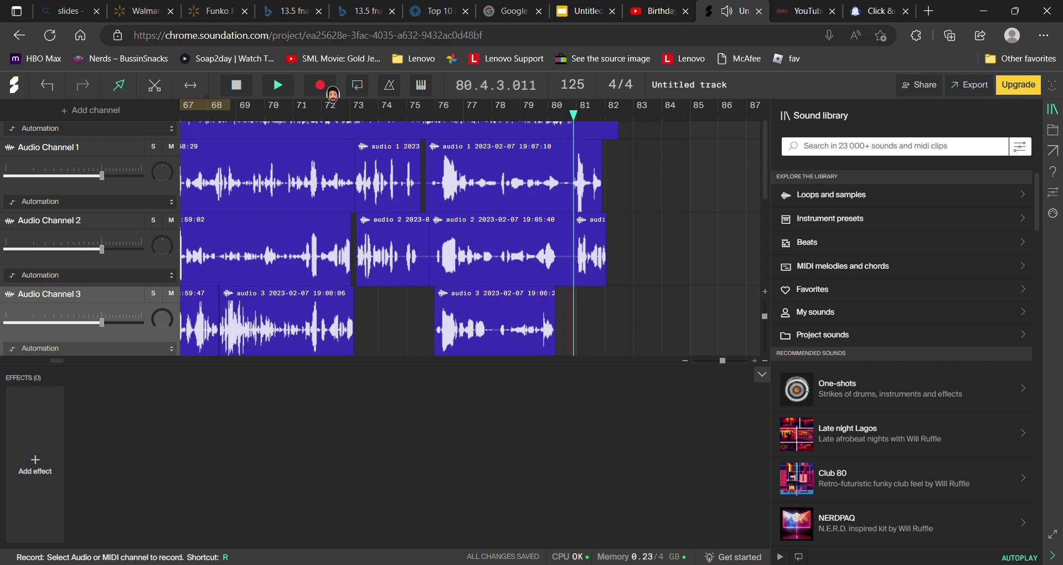
{"action": "left_click", "coordinate": [331, 90]}
{"action": "left_click", "coordinate": [576, 127]}
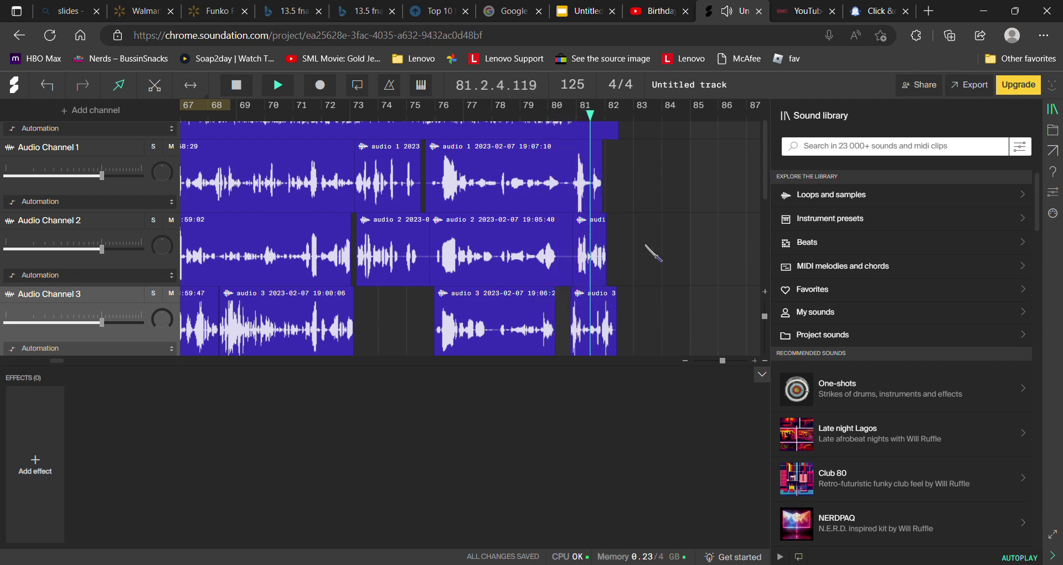
Record a short ending take on Audio Channel 4 from about mid bar 81 to late bar 82.
{"action": "scroll", "coordinate": [775, 207], "scroll_direction": "down", "scroll_amount": 2}
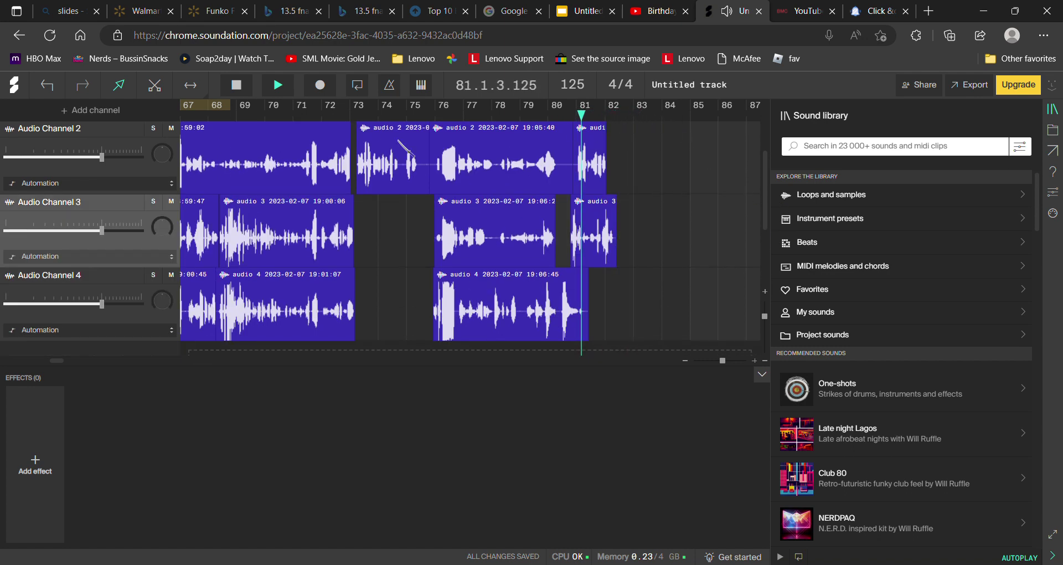
{"action": "key", "text": "Down"}
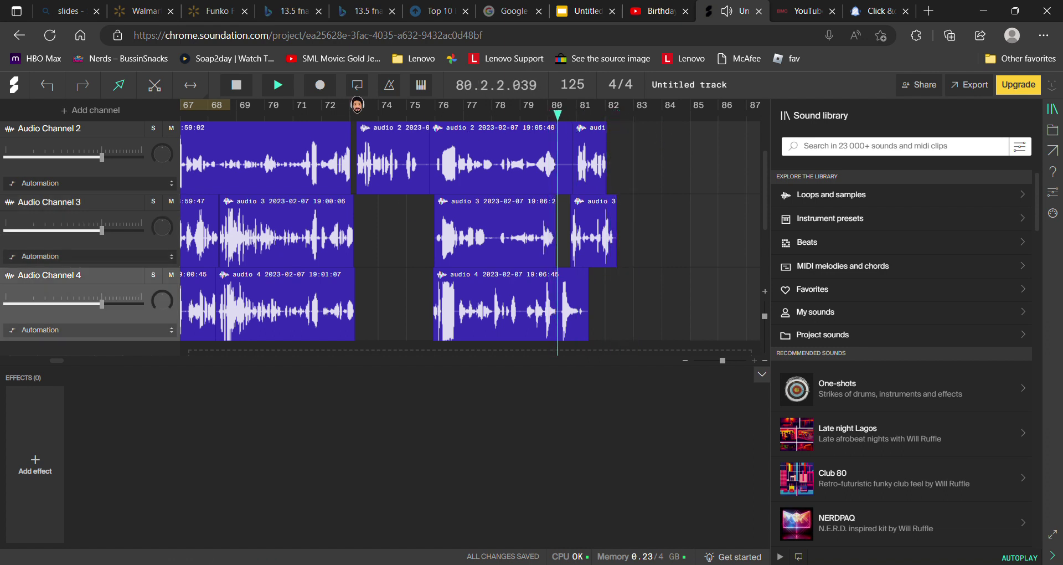
{"action": "left_click", "coordinate": [321, 86]}
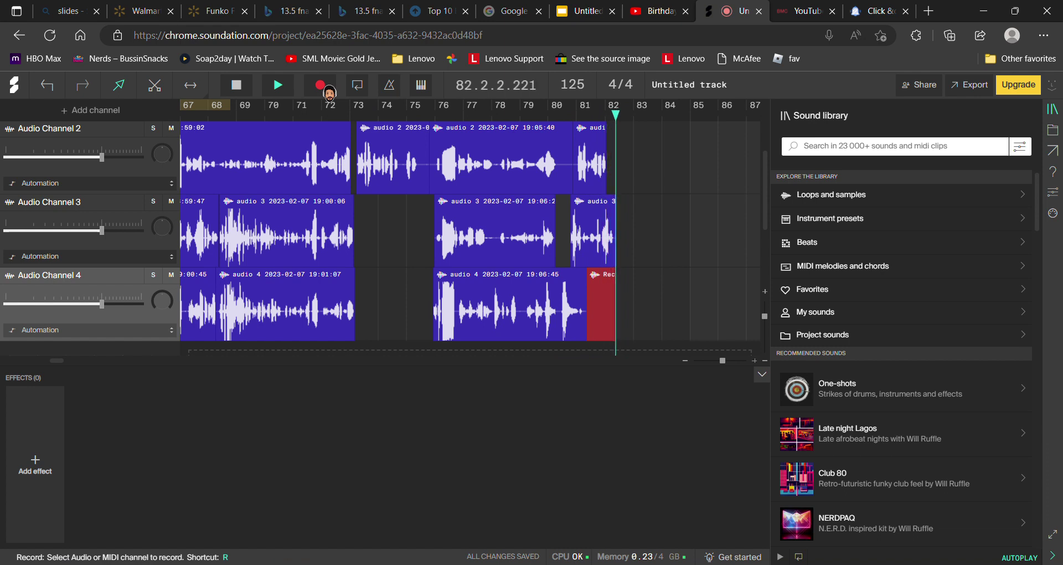
{"action": "left_click", "coordinate": [321, 85]}
Play back the recorded channels through the ending, stop playback and return the playhead to the start of bar 1.
{"action": "left_click", "coordinate": [553, 126]}
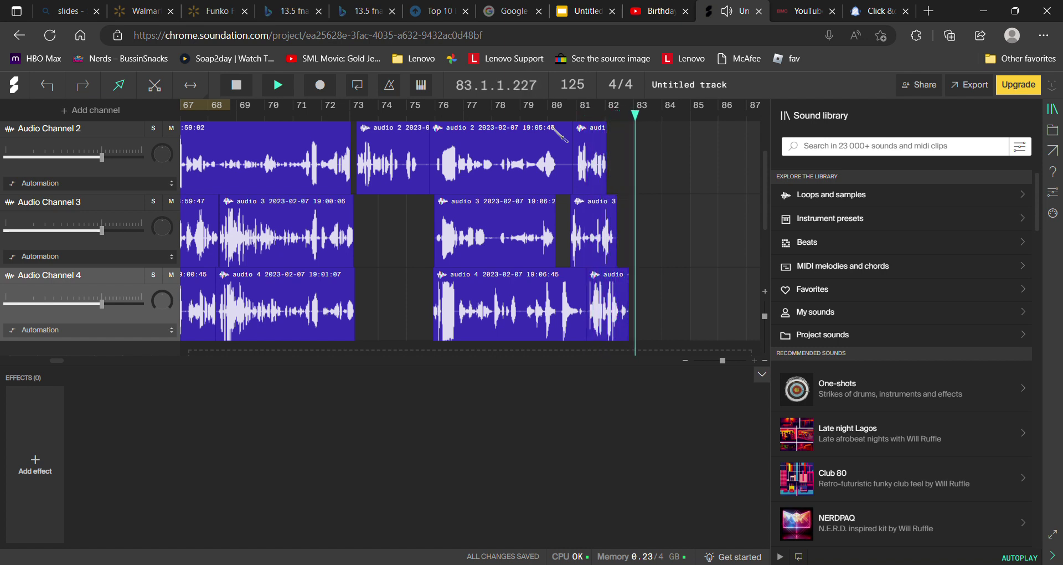
{"action": "scroll", "coordinate": [177, 154], "scroll_direction": "left", "scroll_amount": 10}
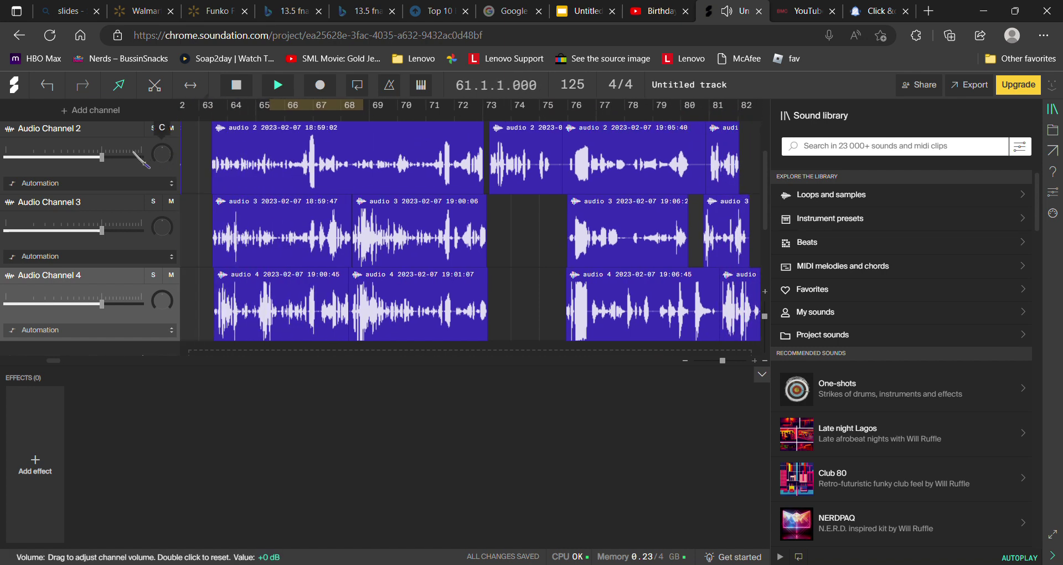
{"action": "key", "text": "Home"}
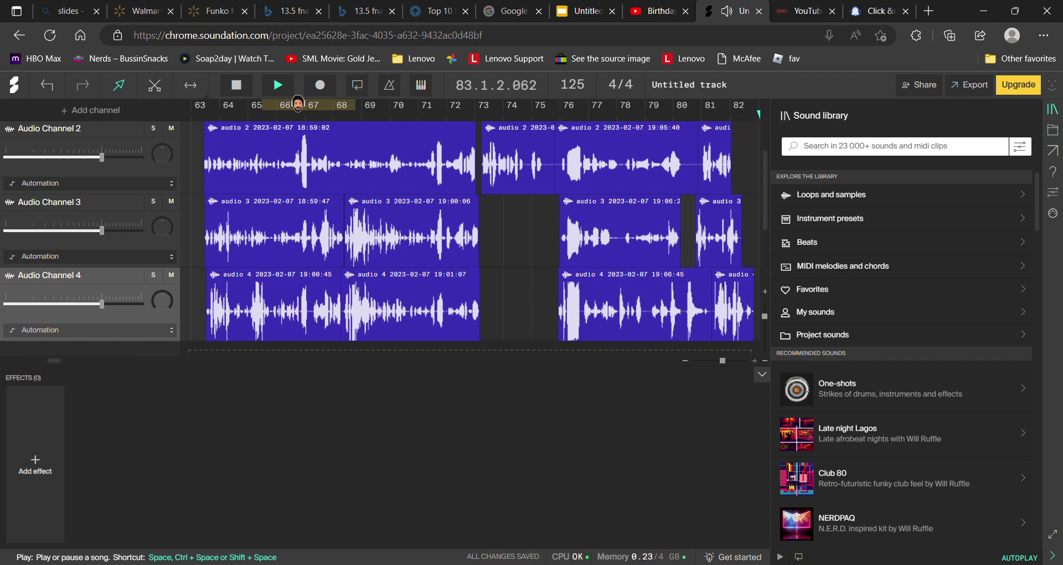
{"action": "key", "text": "space"}
{"action": "key", "text": "space"}
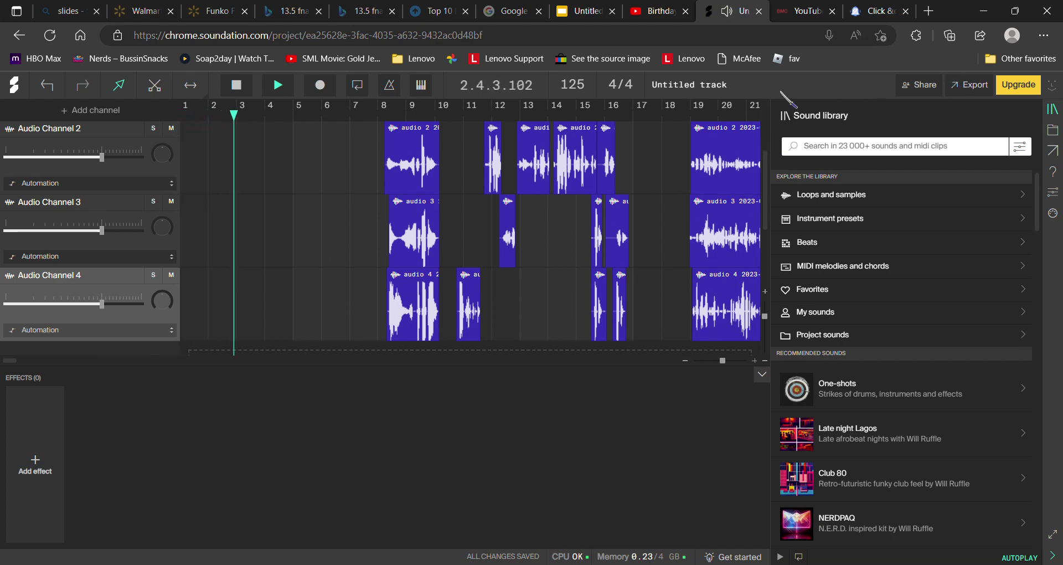
{"action": "left_click", "coordinate": [277, 84]}
{"action": "key", "text": "Home"}
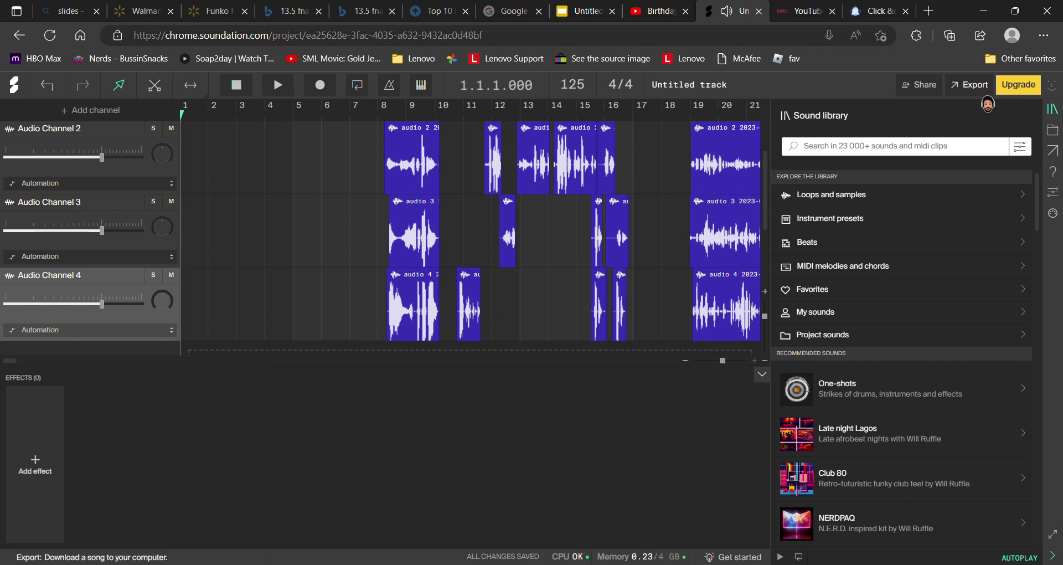